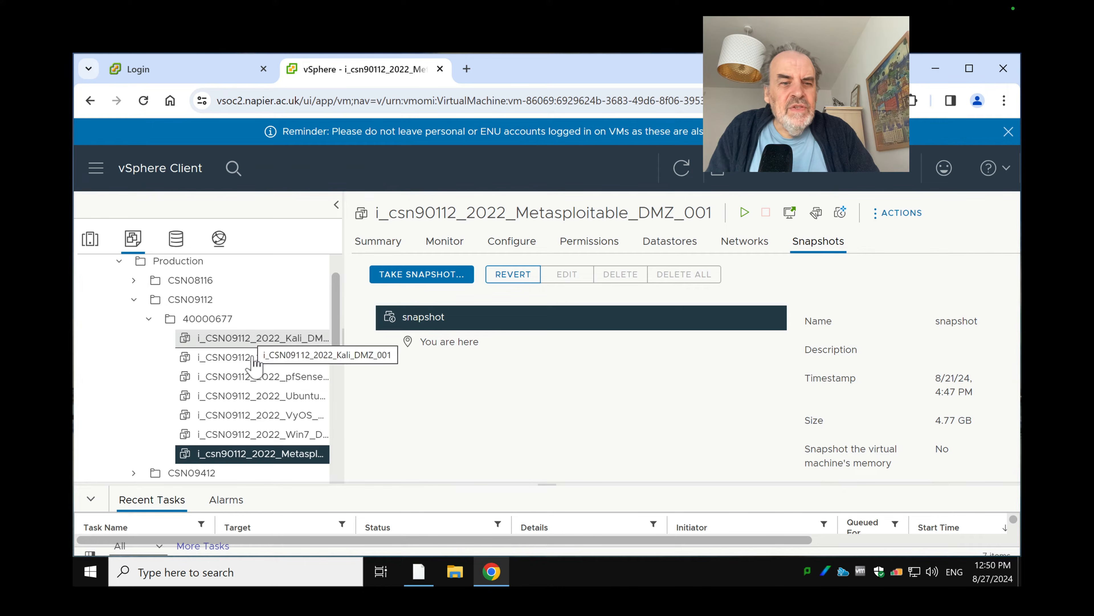
# Power on the Ubuntu Private, Win7 DMZ and Metasploitable DMZ virtual machines
pyautogui.click(248, 379)
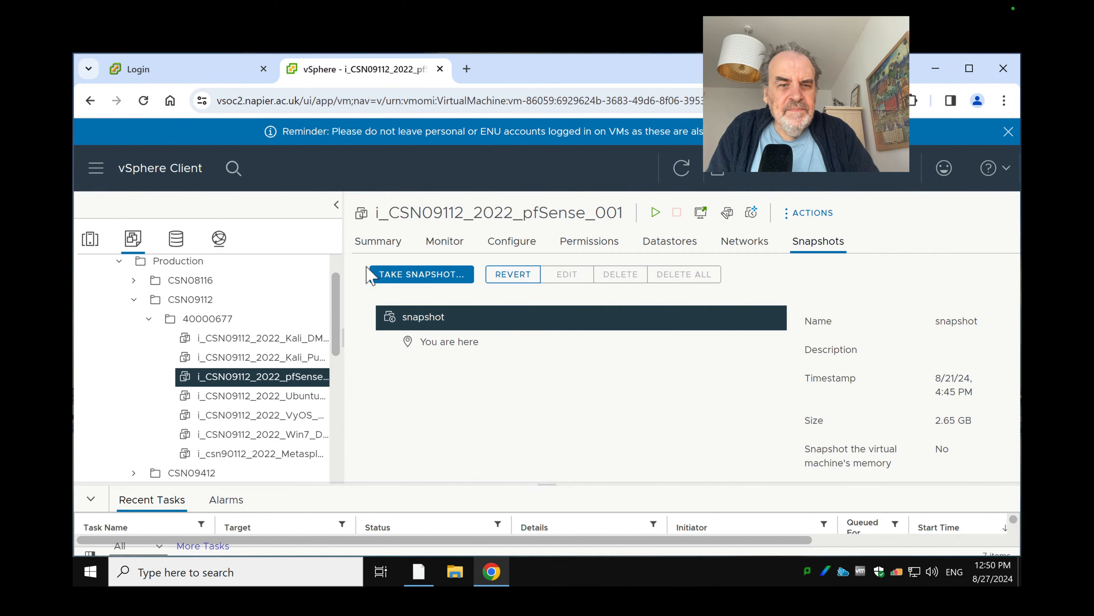
pyautogui.click(375, 242)
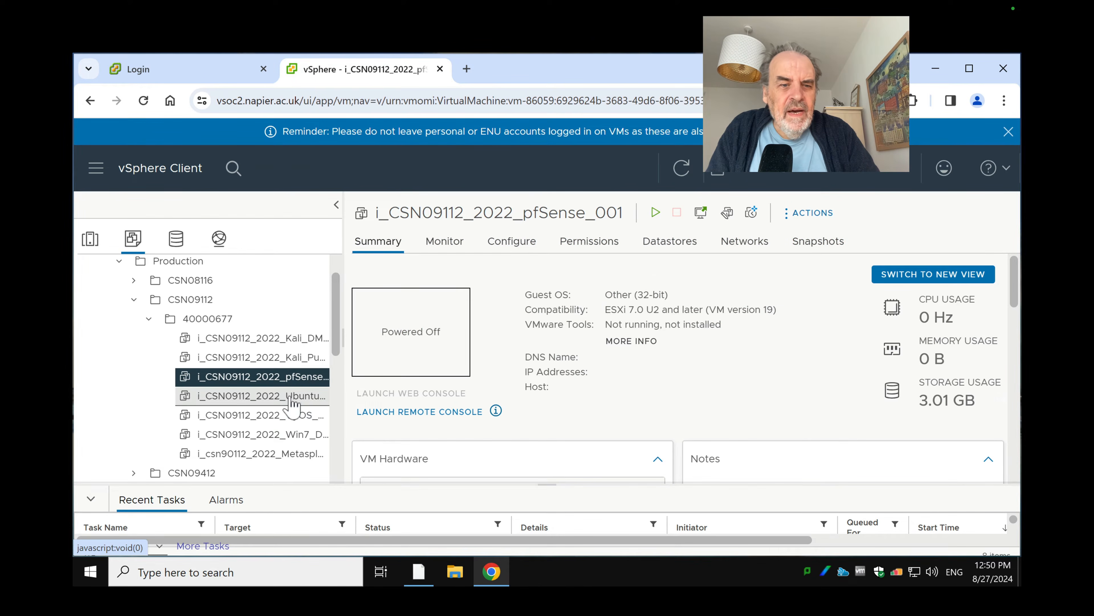
pyautogui.click(302, 396)
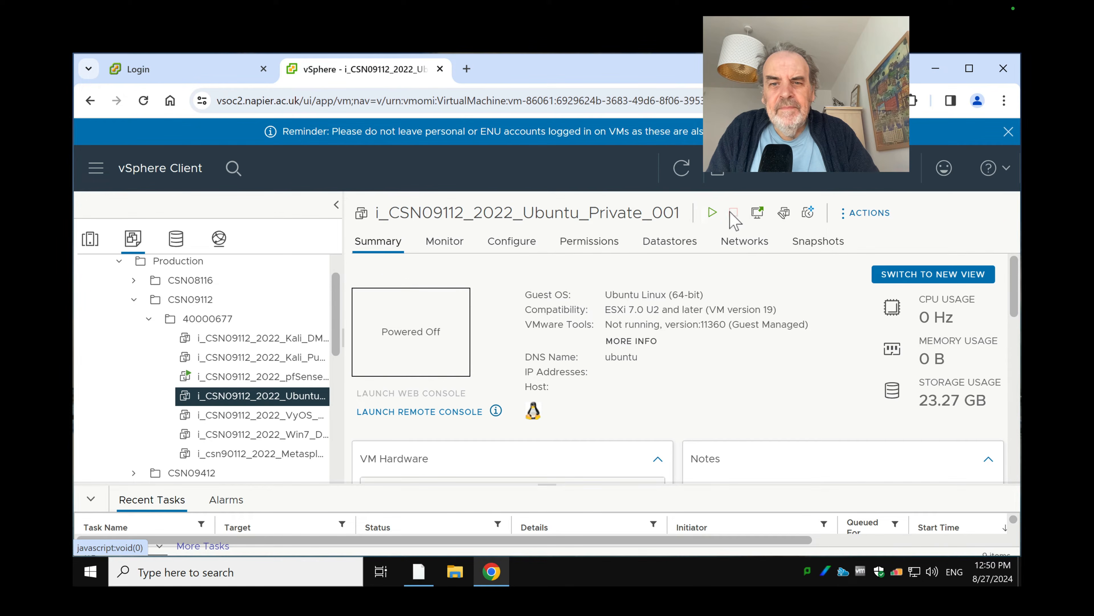
pyautogui.click(712, 216)
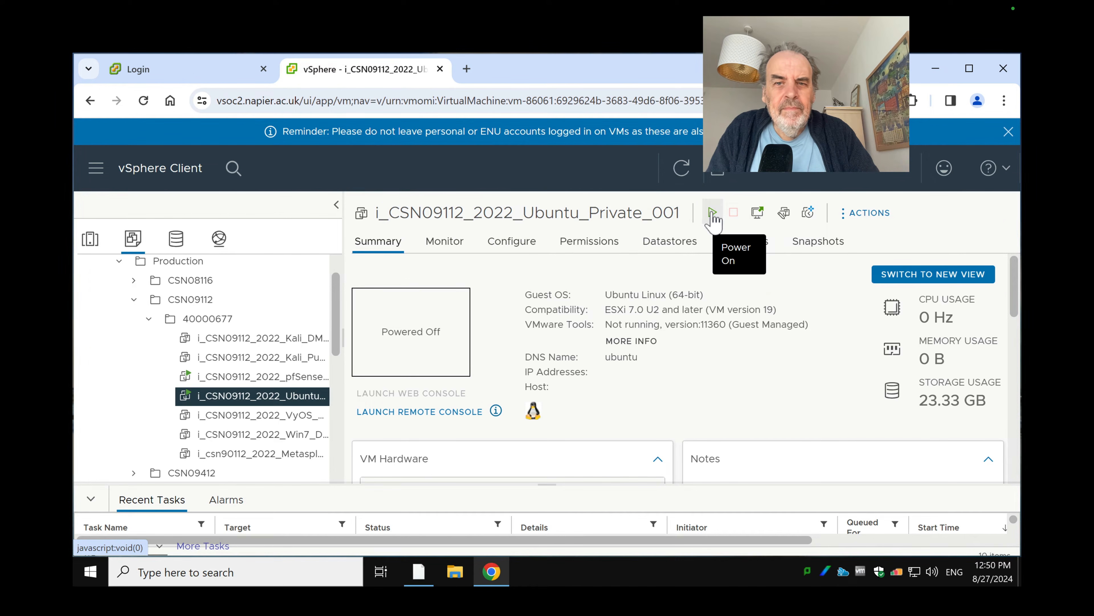
pyautogui.click(270, 434)
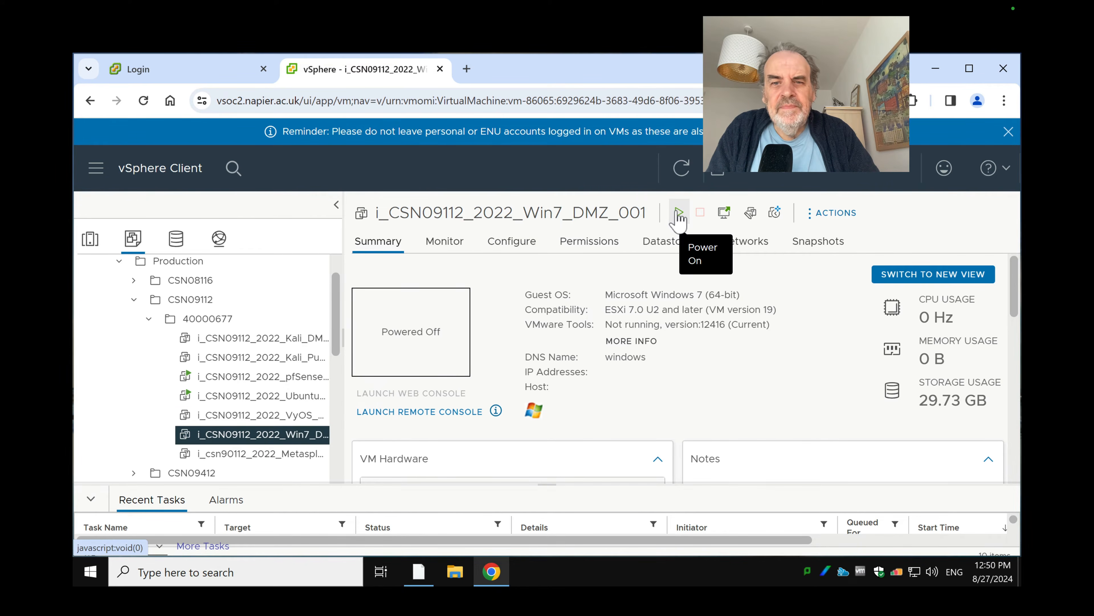
pyautogui.click(677, 215)
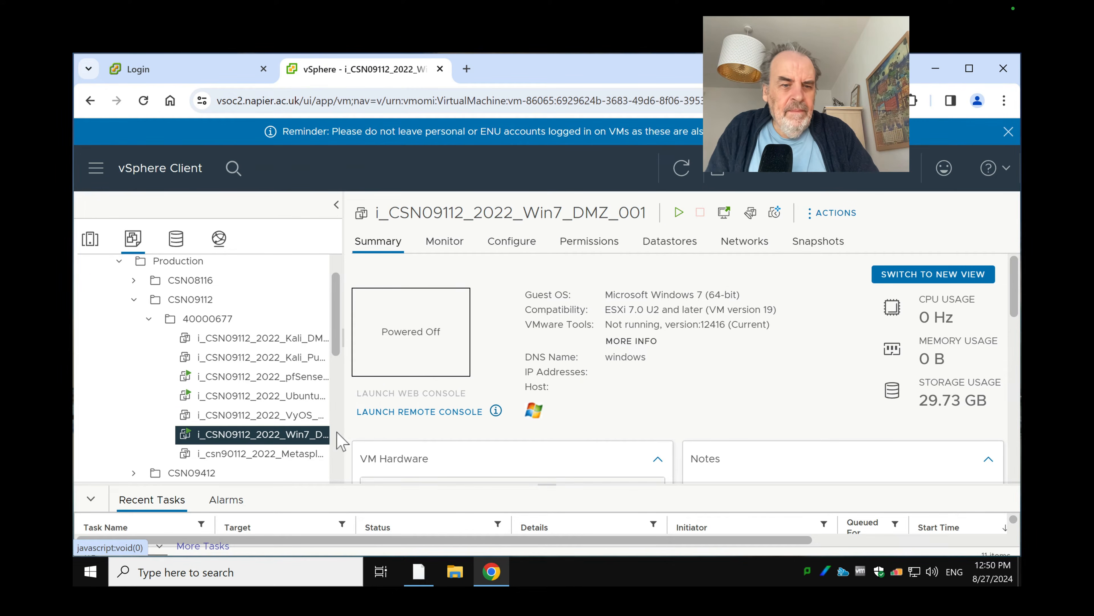
pyautogui.click(301, 453)
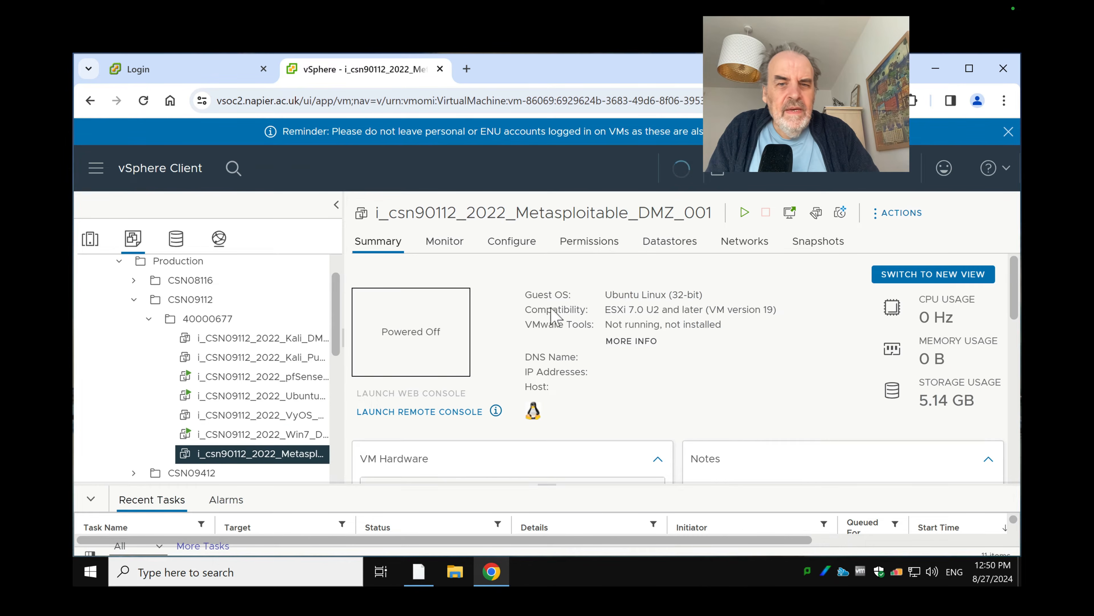
pyautogui.click(744, 212)
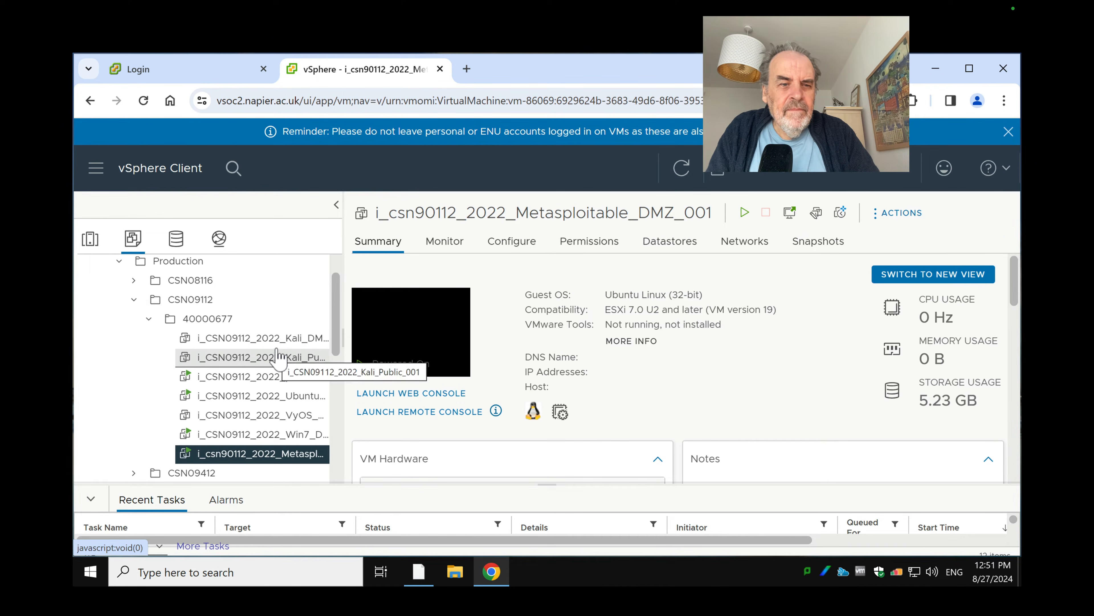
# Power on the Kali Public VM and launch the pfSense_001 web console
pyautogui.click(280, 338)
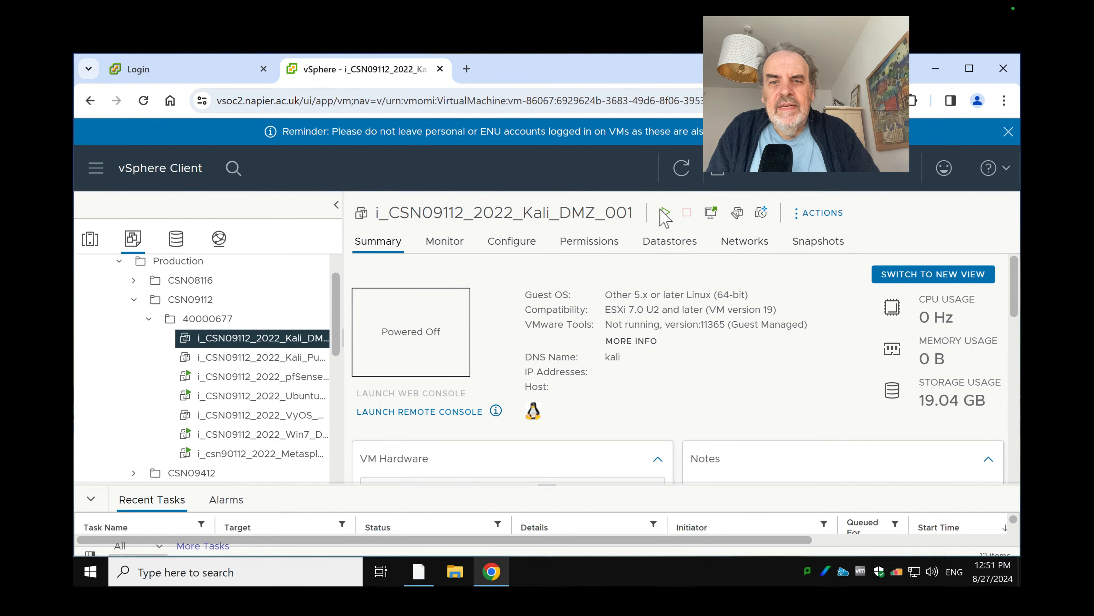
pyautogui.click(289, 360)
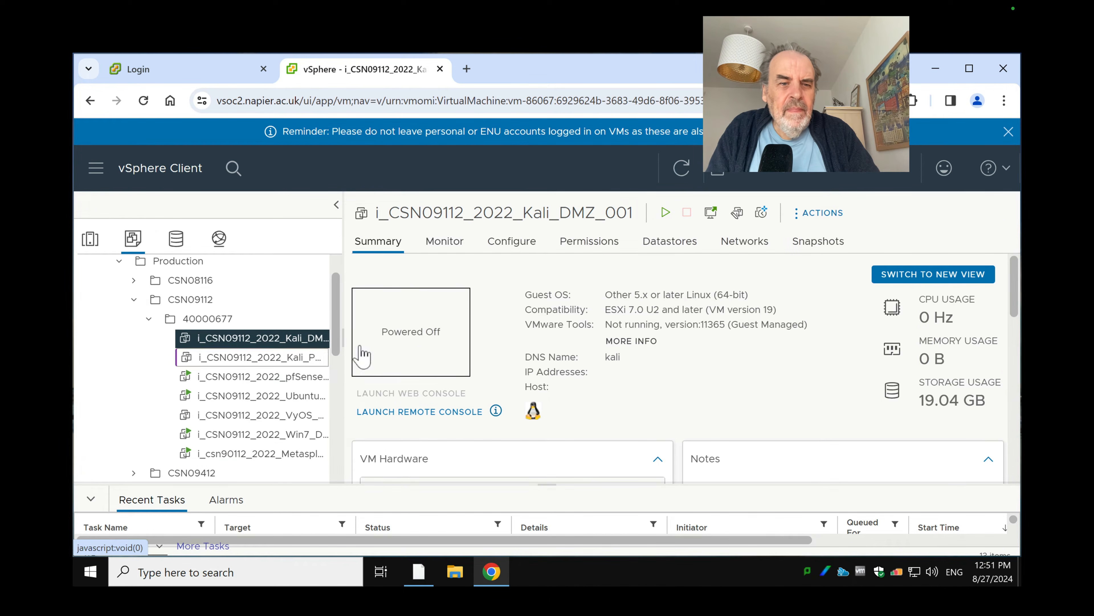
pyautogui.click(674, 213)
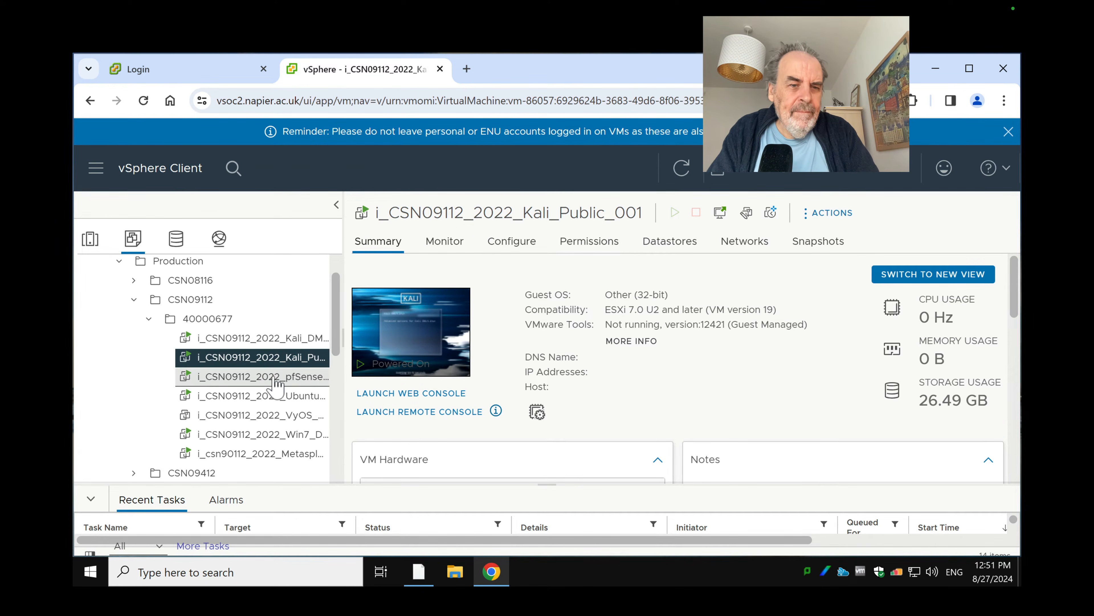
pyautogui.click(284, 377)
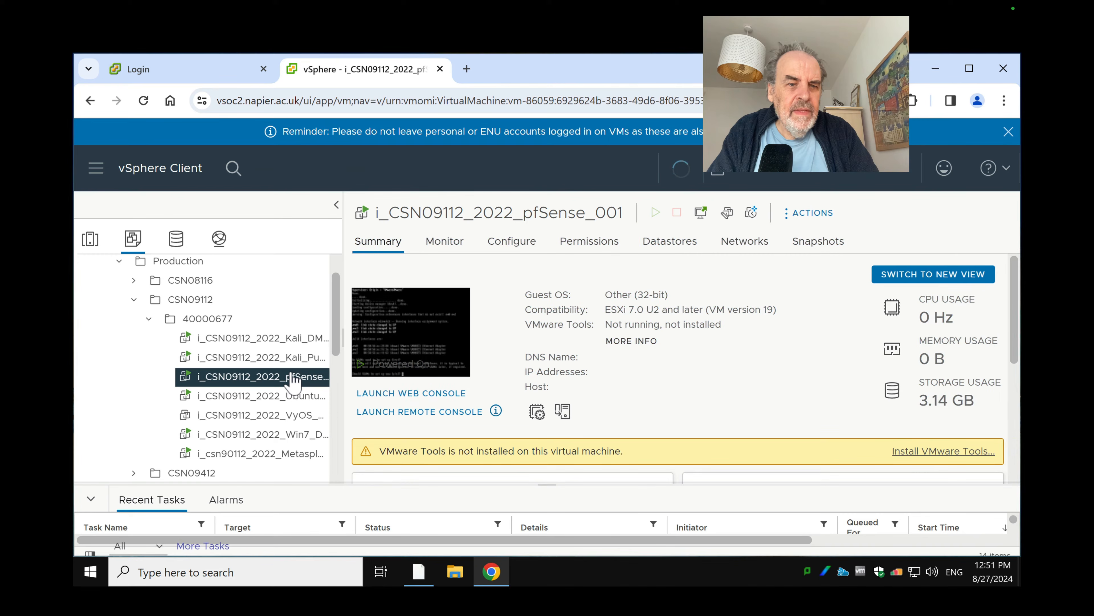
pyautogui.click(434, 394)
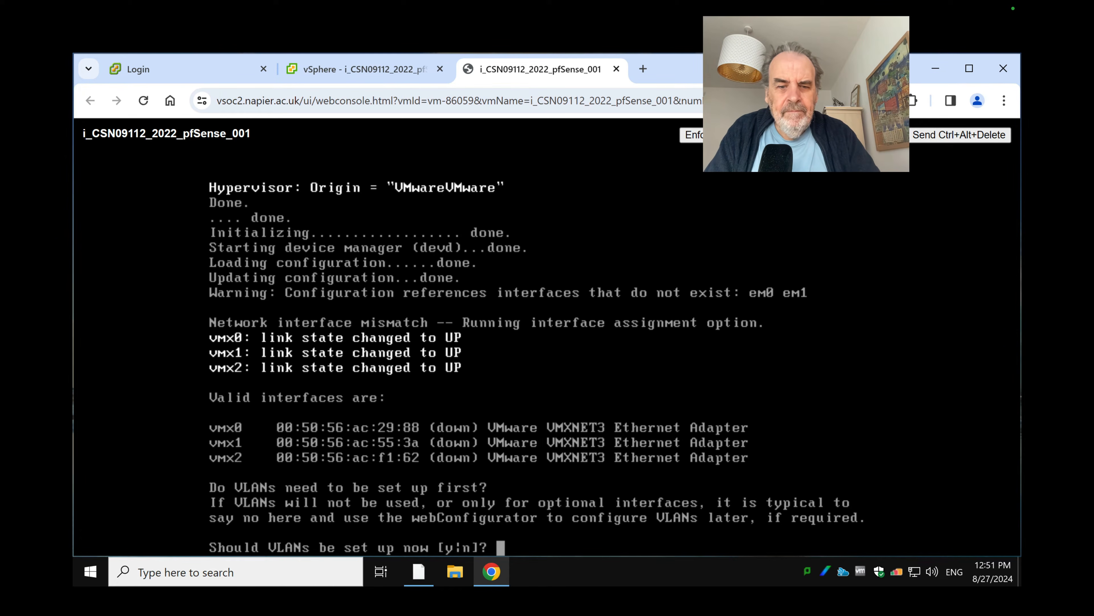
# Skip VLANs and confirm vmx0 as WAN, vmx1 as LAN, vmx2 as OPT1
pyautogui.press('Return')
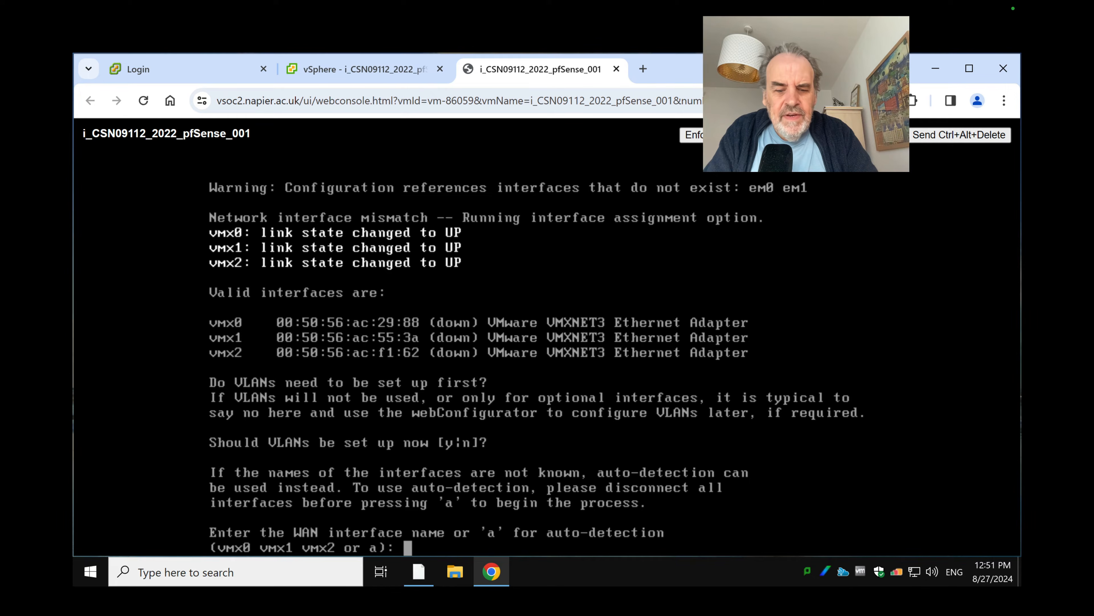
pyautogui.write('vm')
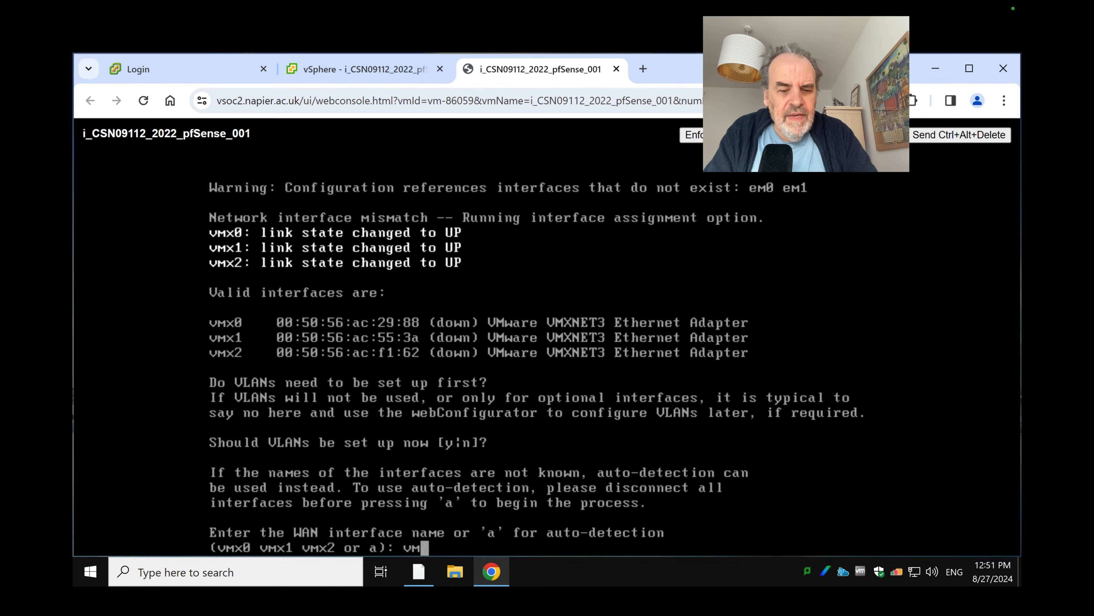
pyautogui.write('x0')
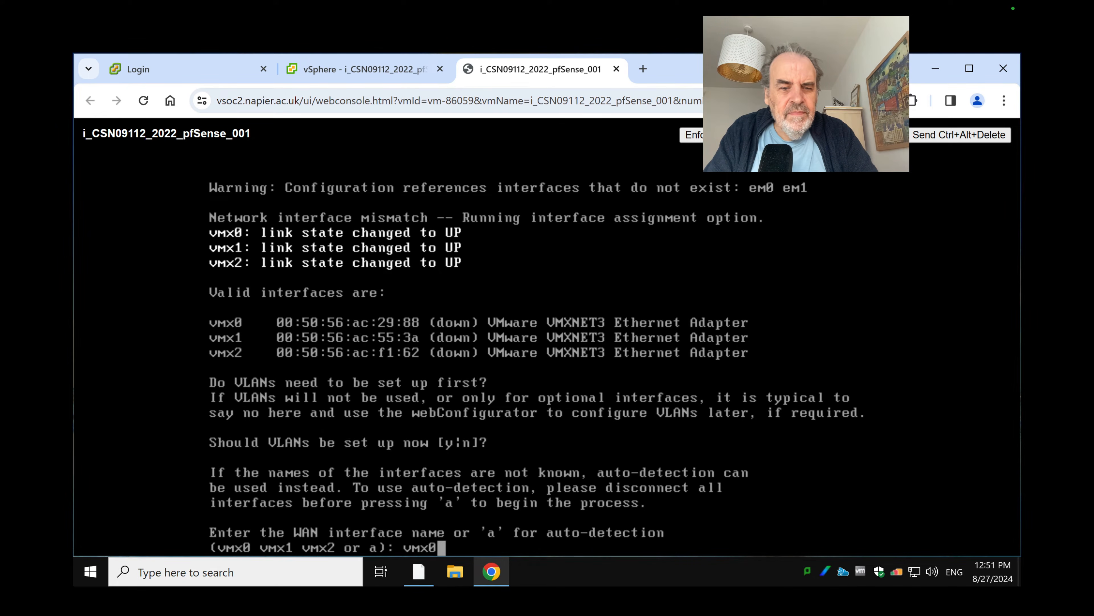
pyautogui.press('Return')
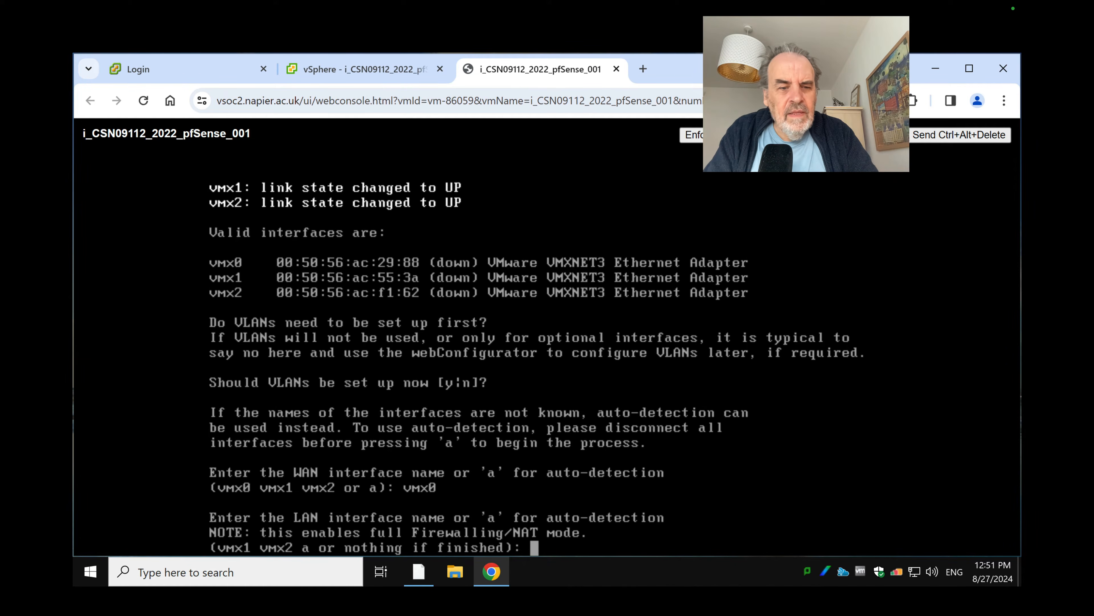
pyautogui.write('vm')
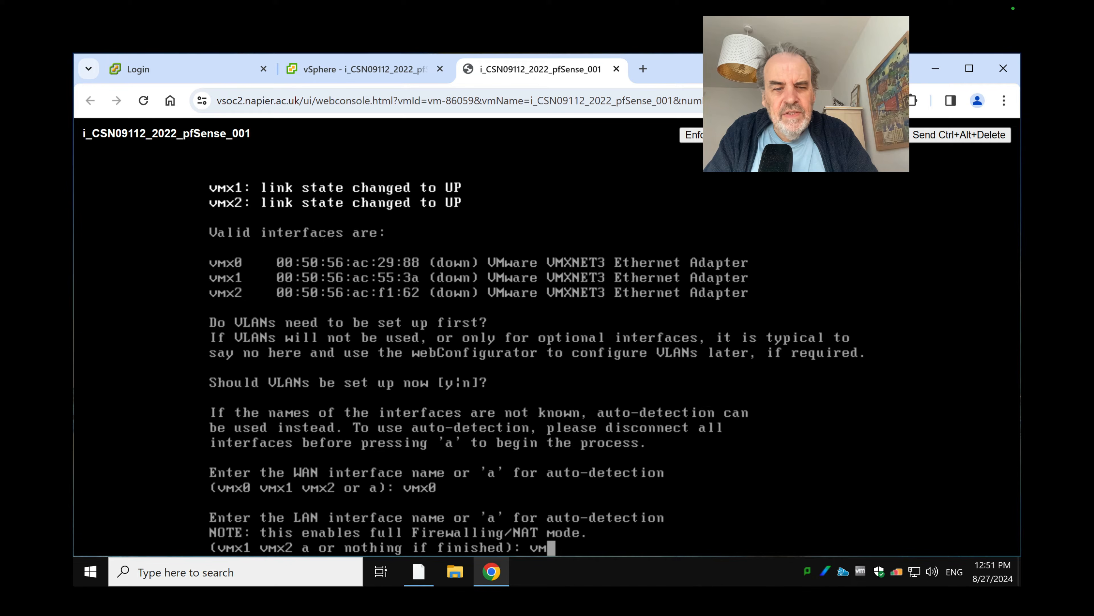
pyautogui.write('x1')
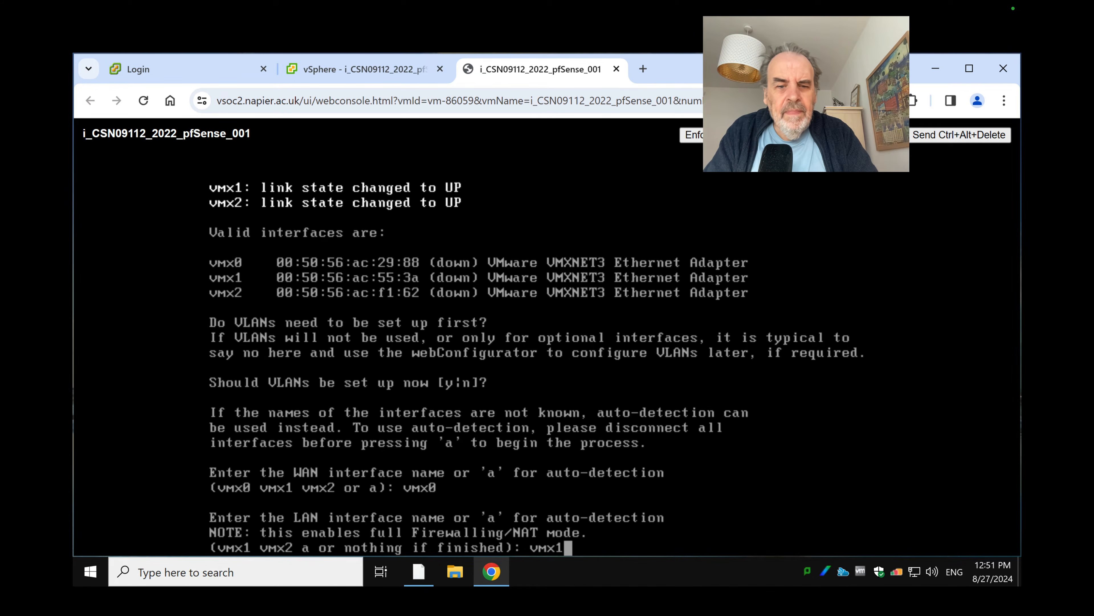
pyautogui.press('Return')
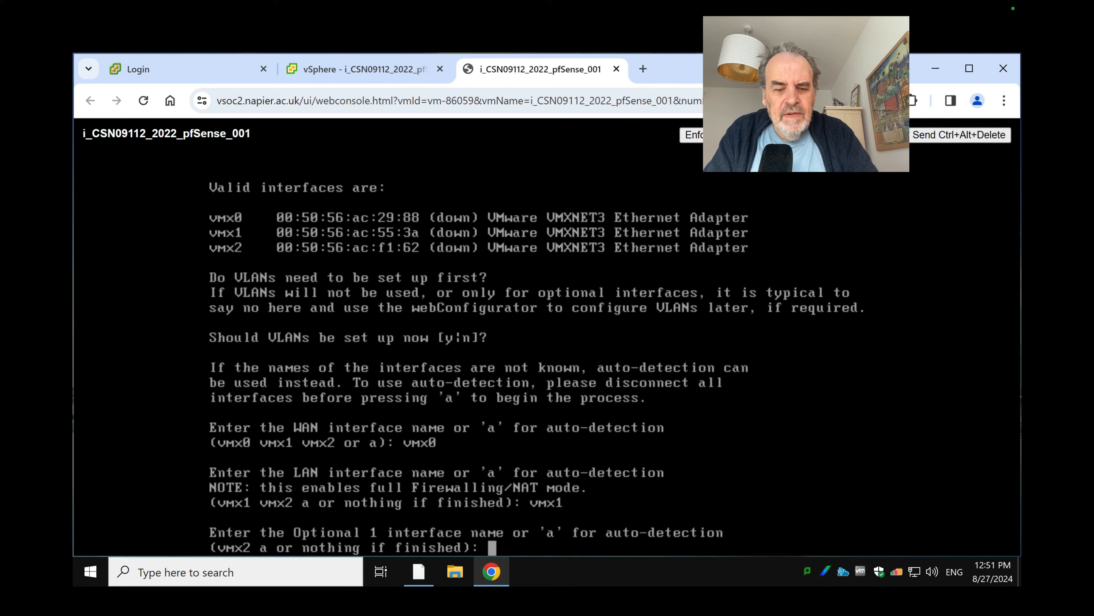
pyautogui.write('vmx2')
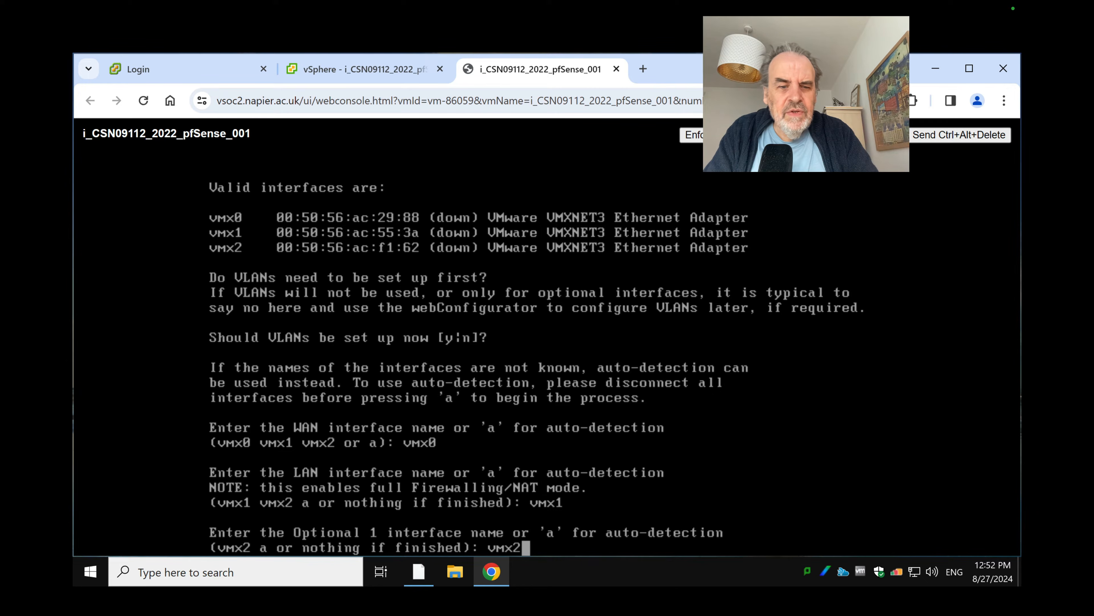
pyautogui.press('Return')
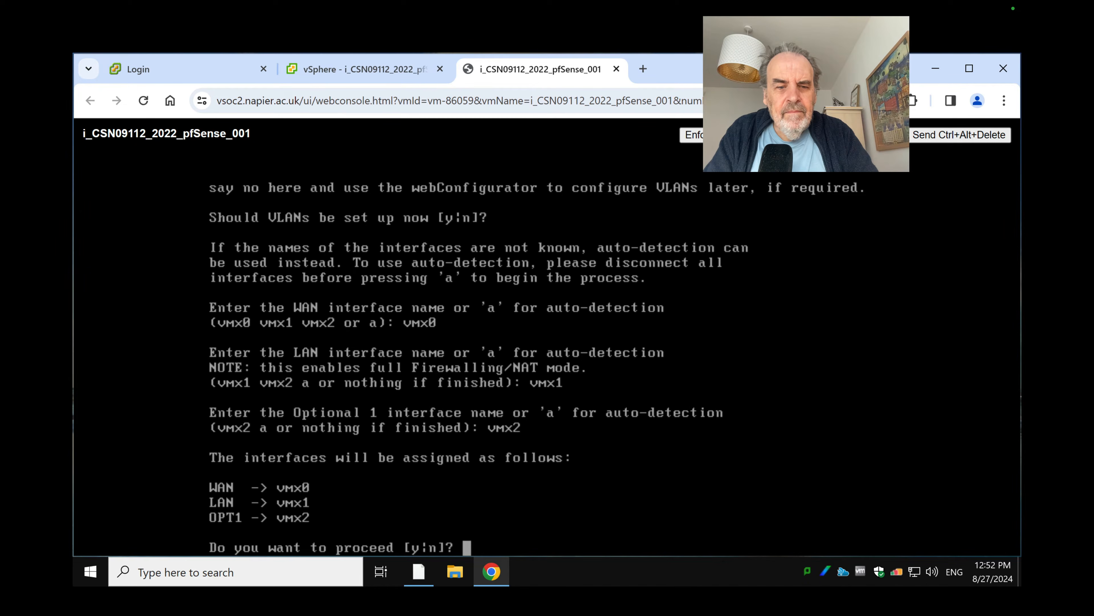
pyautogui.write('y')
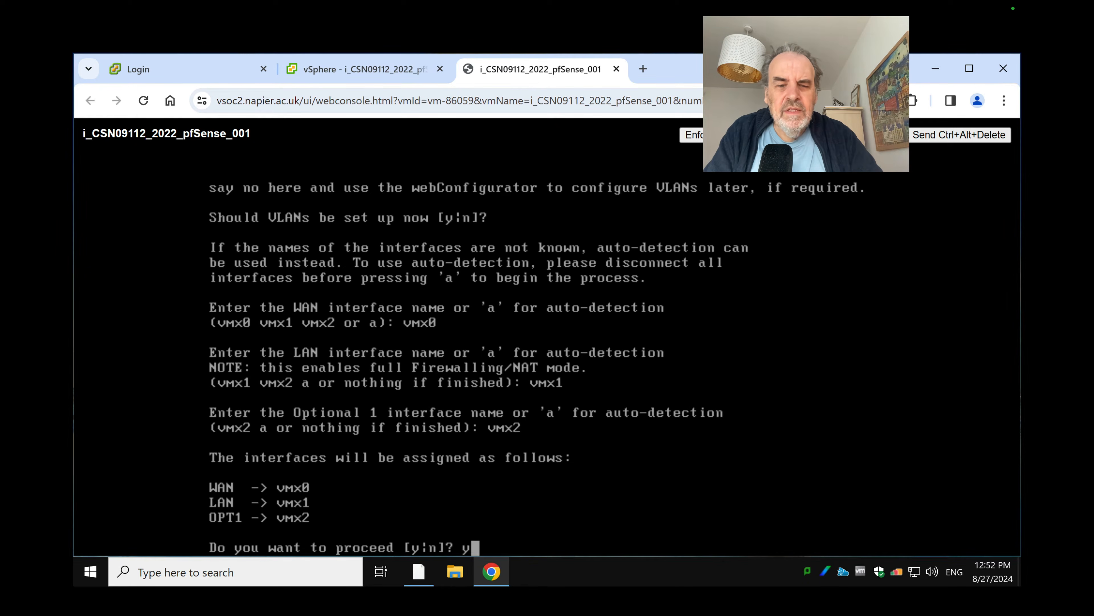
pyautogui.press('Return')
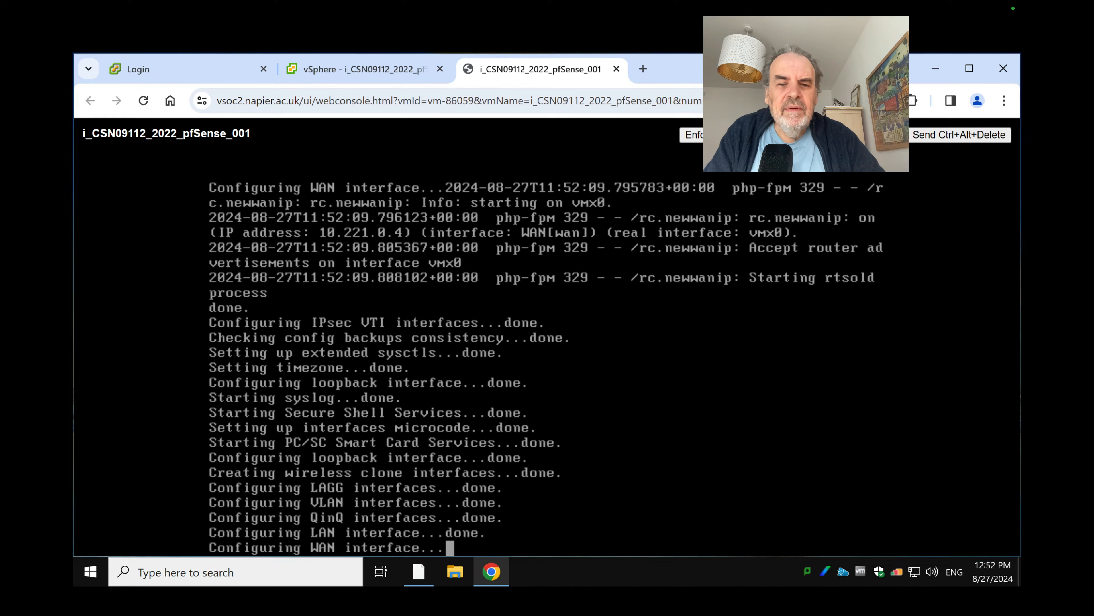
pyautogui.hotkey('ctrl', 'Left')
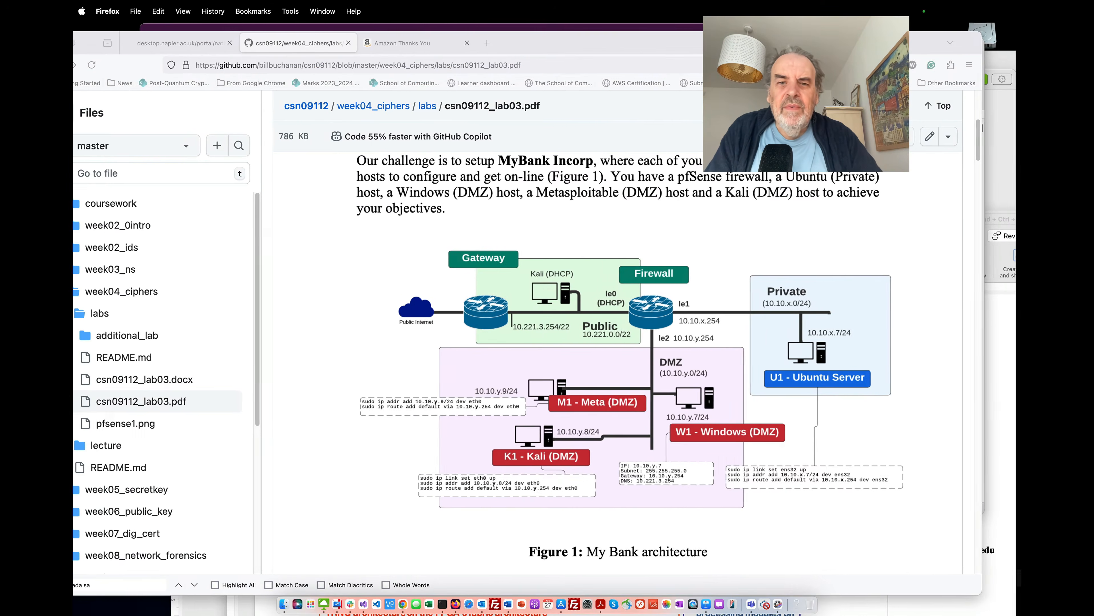
# Go back from the lab PDF to the pfSense console
pyautogui.hotkey('ctrl', 'Right')
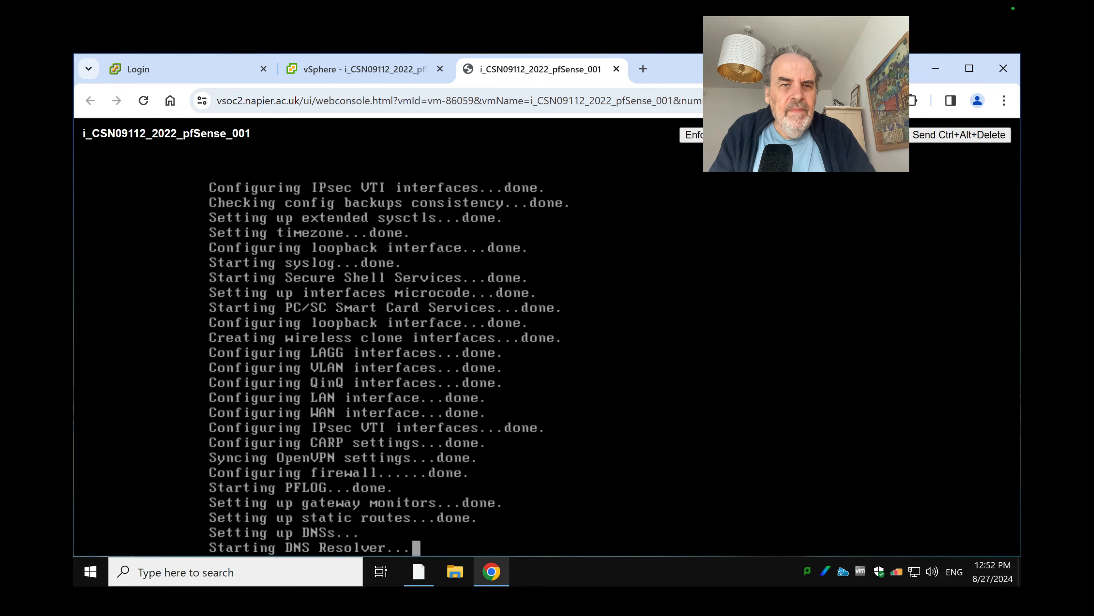
# Open the Ubuntu Private VM console and log in with the account password
pyautogui.click(371, 70)
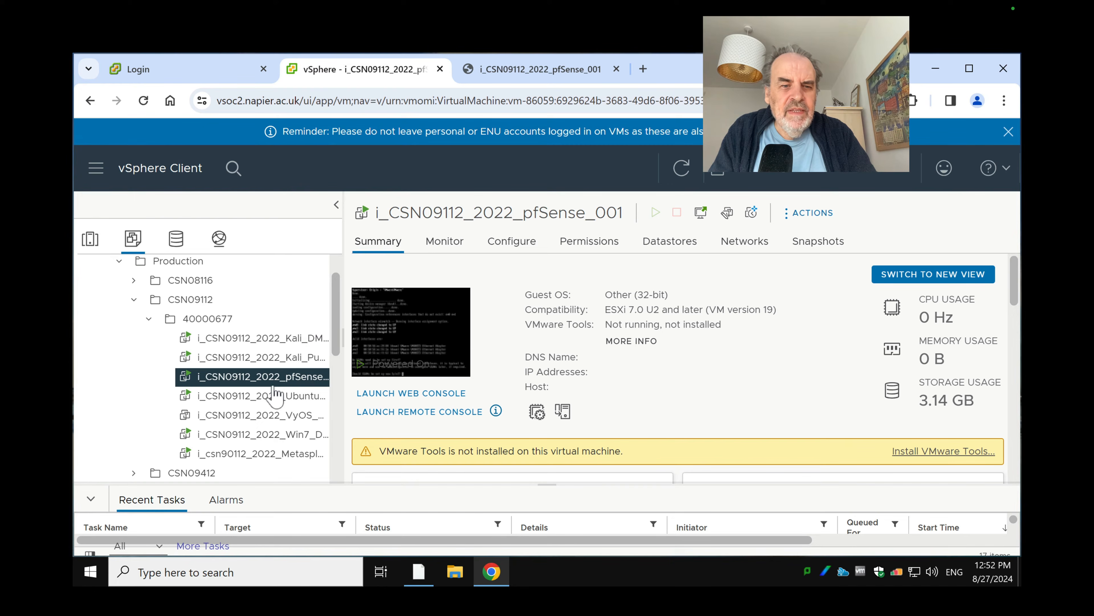
pyautogui.click(276, 395)
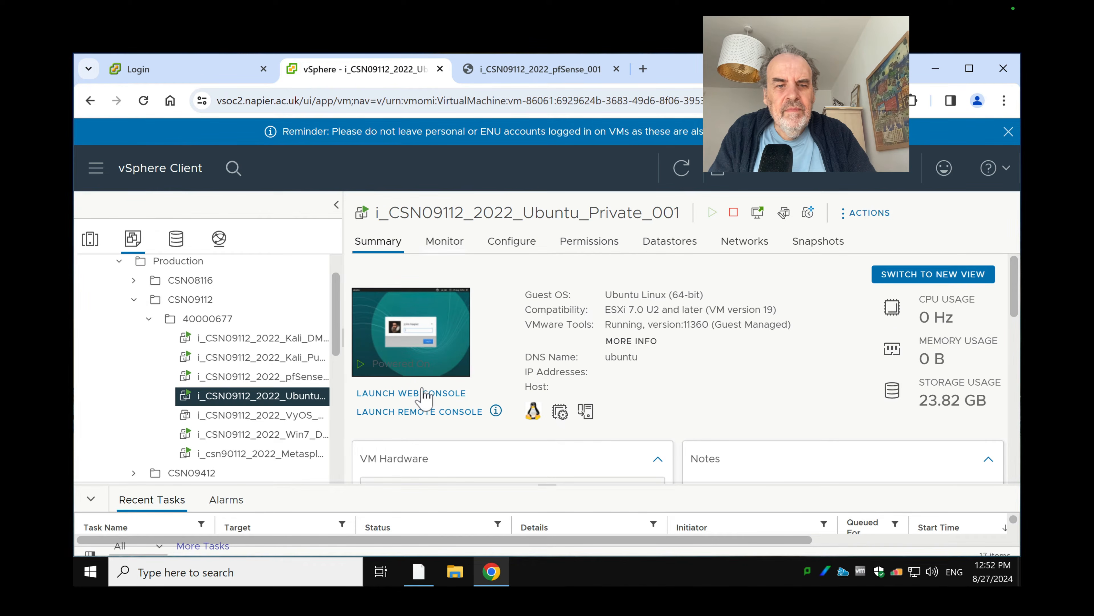
pyautogui.click(453, 392)
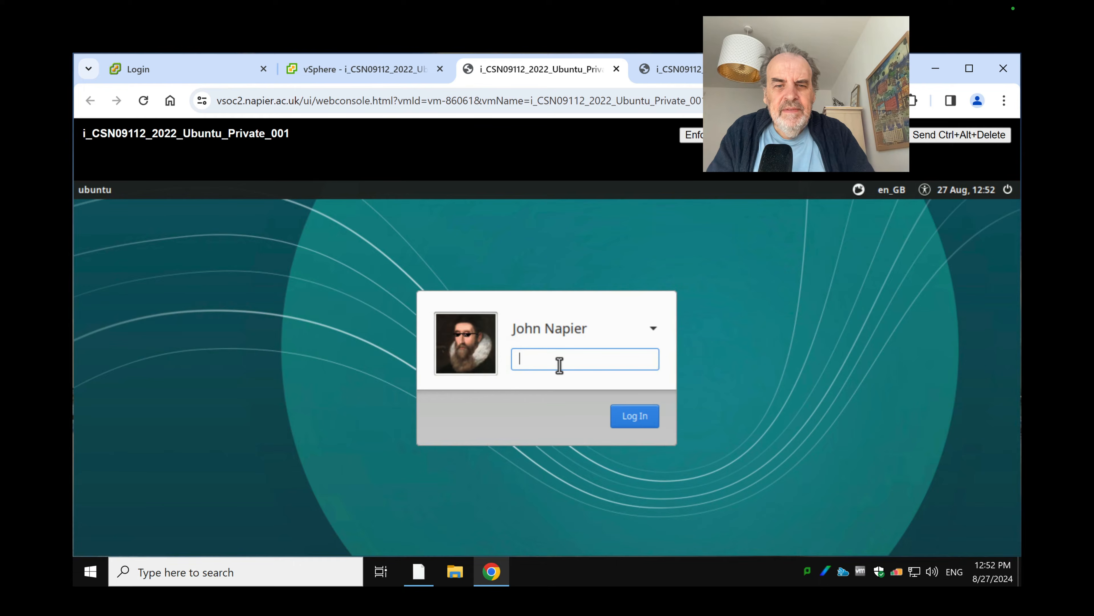
pyautogui.write('*********')
pyautogui.press('Return')
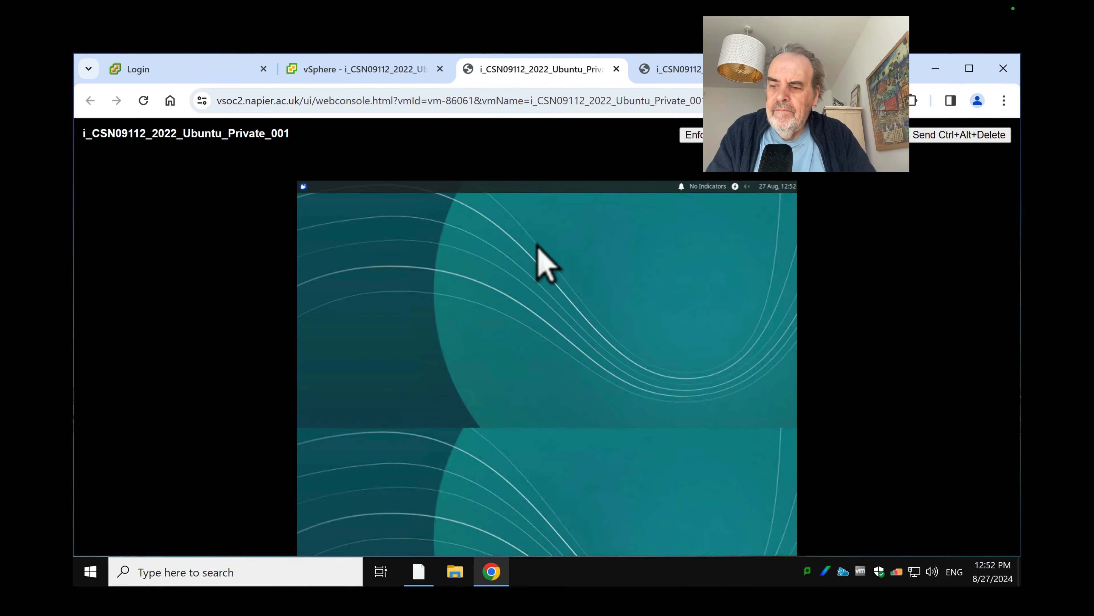
pyautogui.click(337, 405)
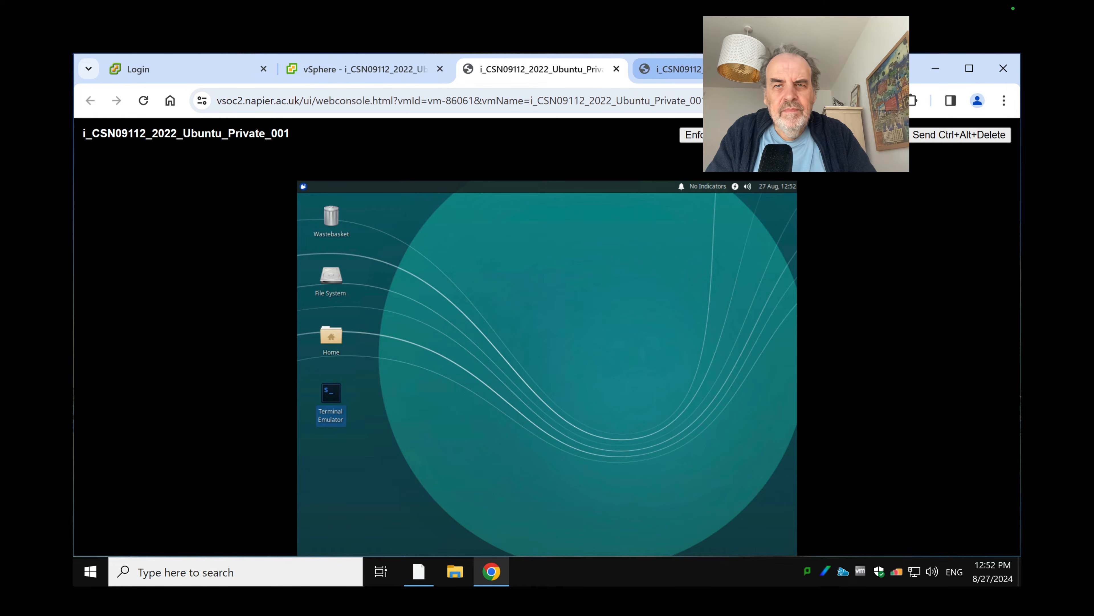
pyautogui.click(672, 69)
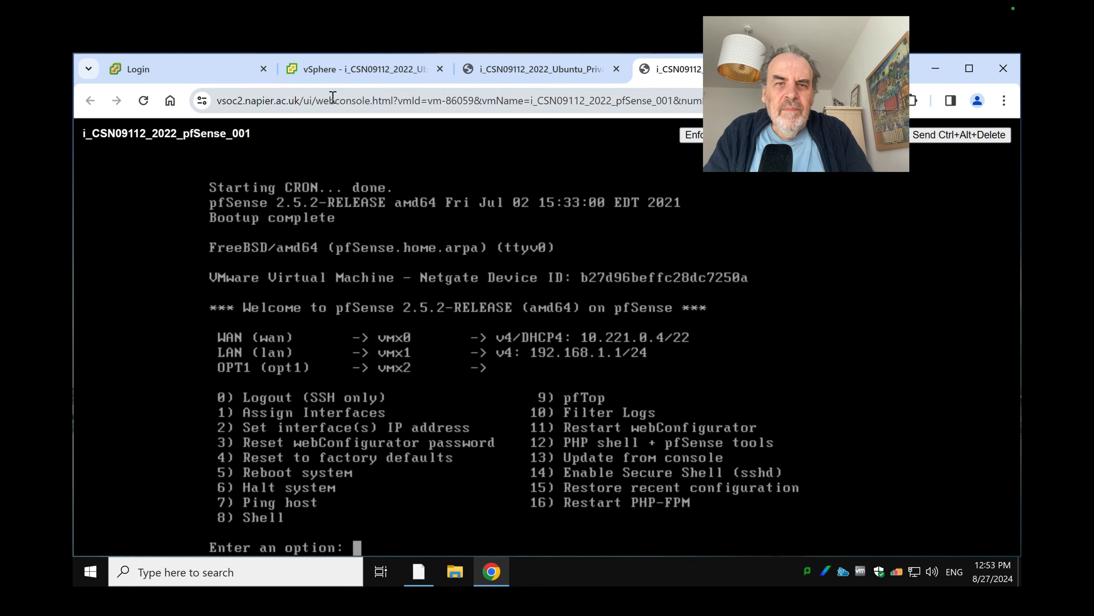
# Open a terminal on the Ubuntu VM and list interfaces with ip ad
pyautogui.click(536, 71)
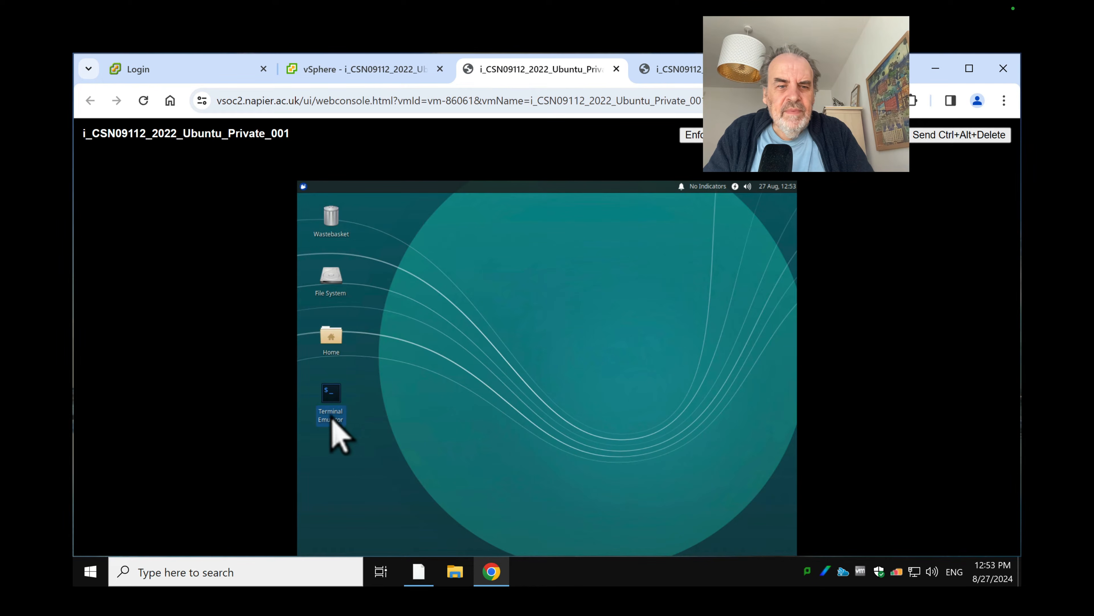
pyautogui.click(434, 410)
pyautogui.hotkey('ctrl', 'alt', 't')
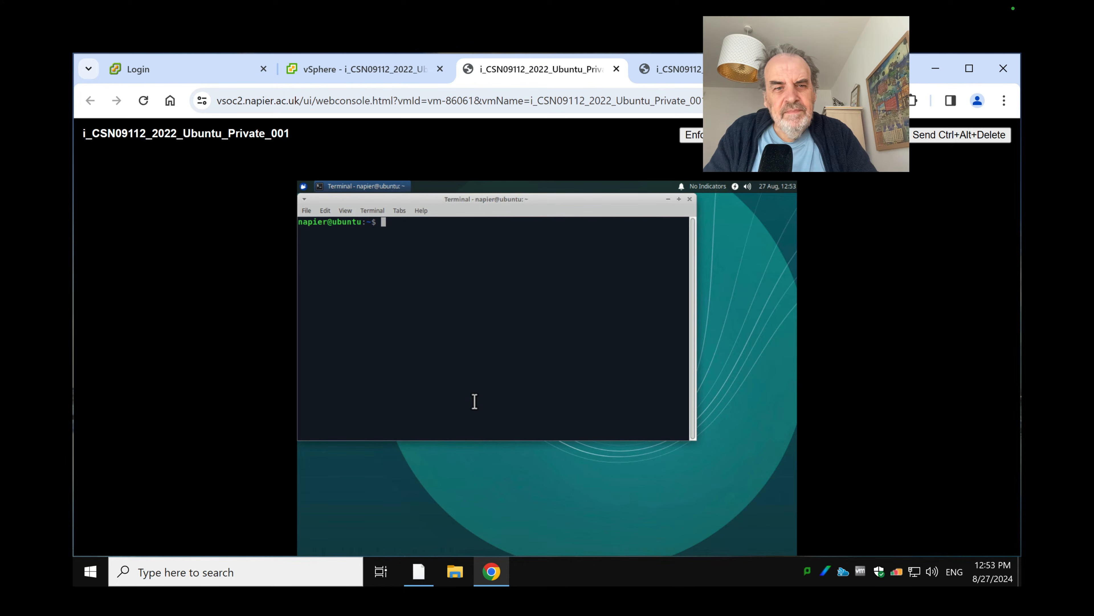
pyautogui.write('ip ad')
pyautogui.press('Return')
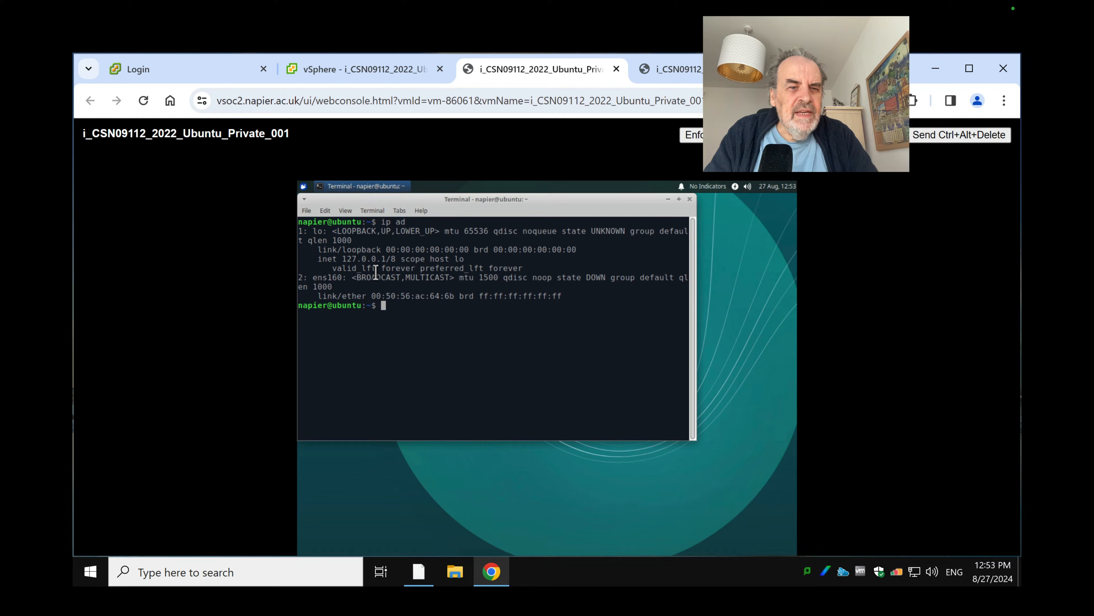
pyautogui.moveTo(341, 276); pyautogui.dragTo(311, 277)
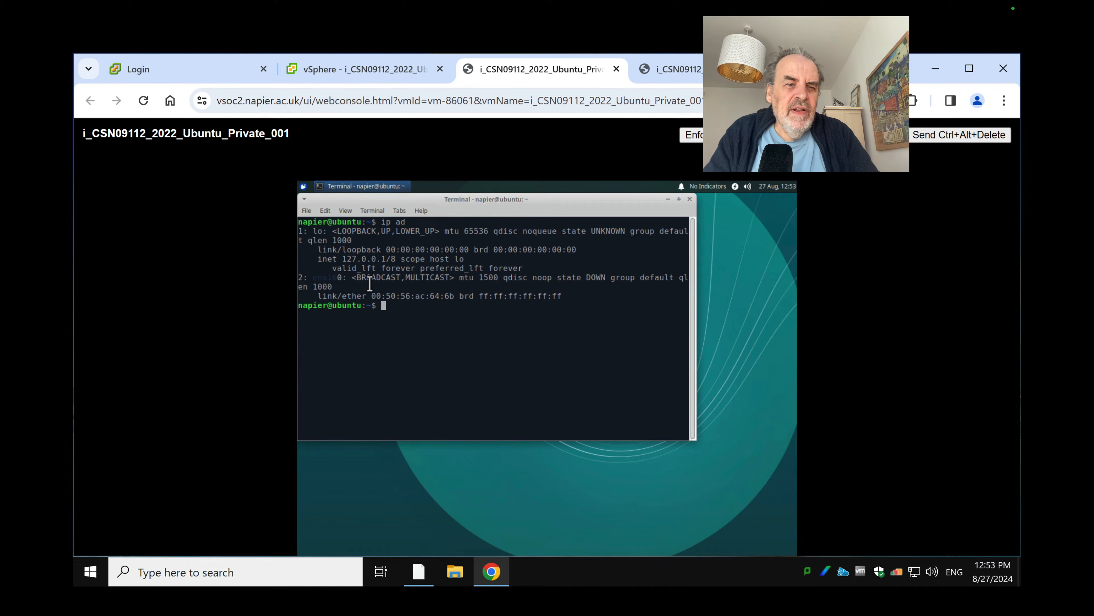
pyautogui.click(423, 312)
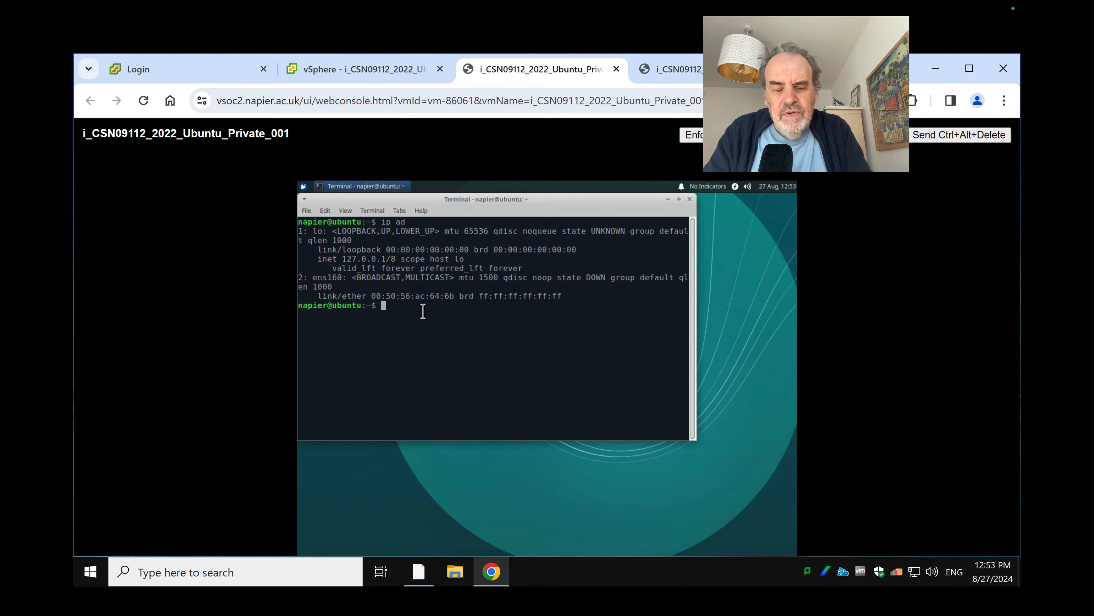
# Bring ens160 up and assign it 12.12.12.7/24
pyautogui.write('sudo ')
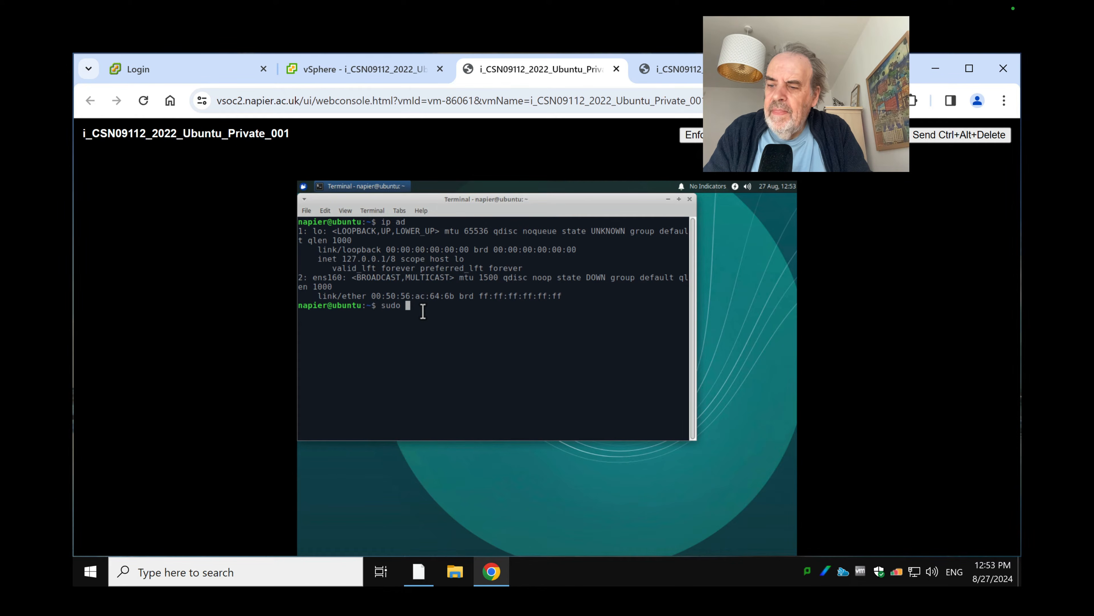
pyautogui.write('ip ')
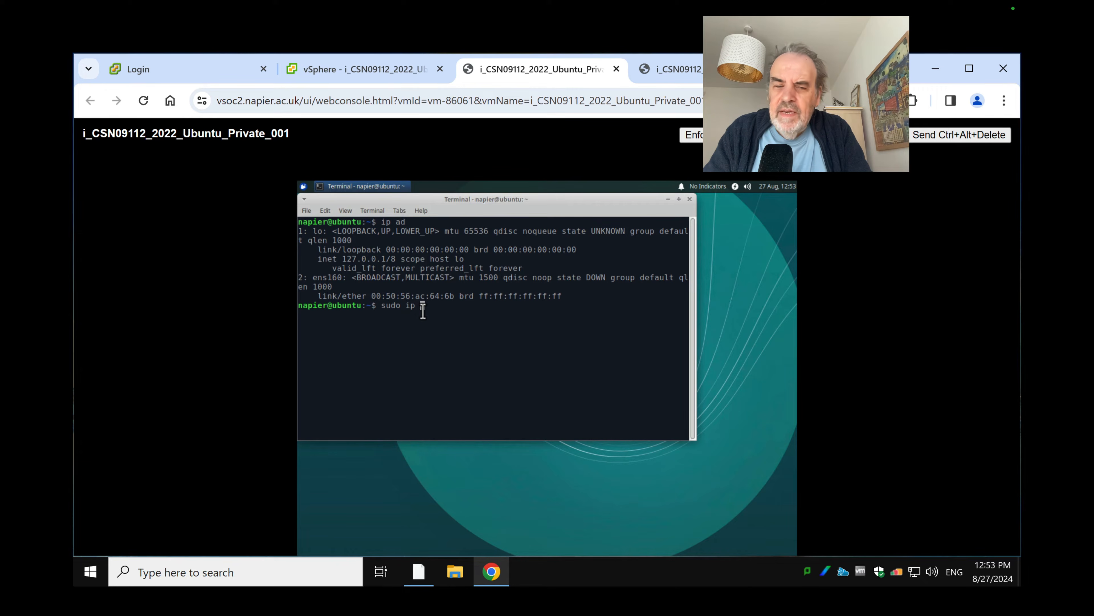
pyautogui.write('link ')
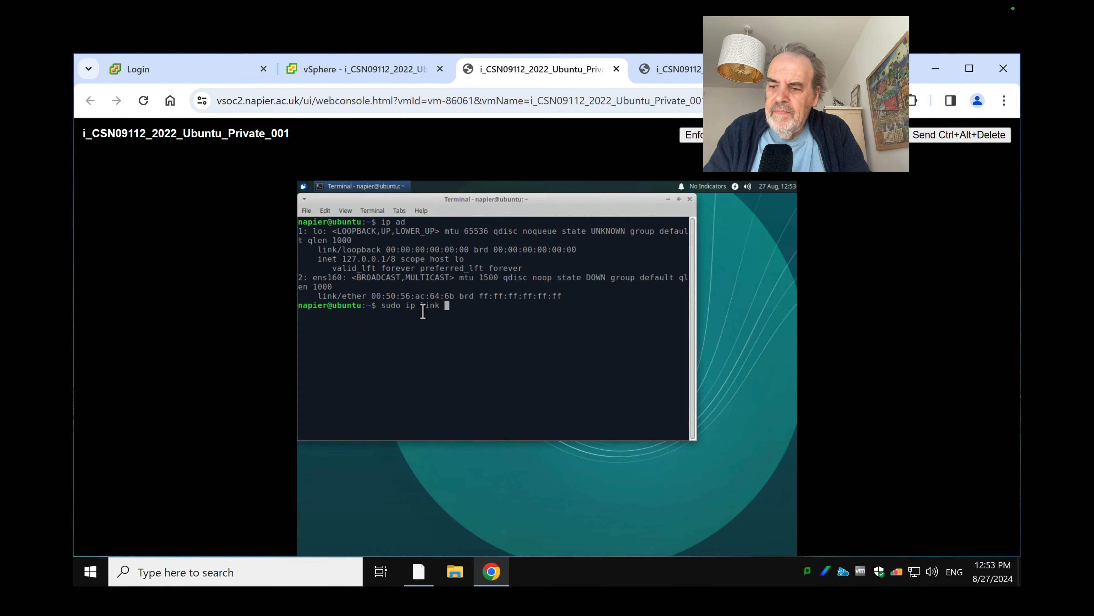
pyautogui.write('set')
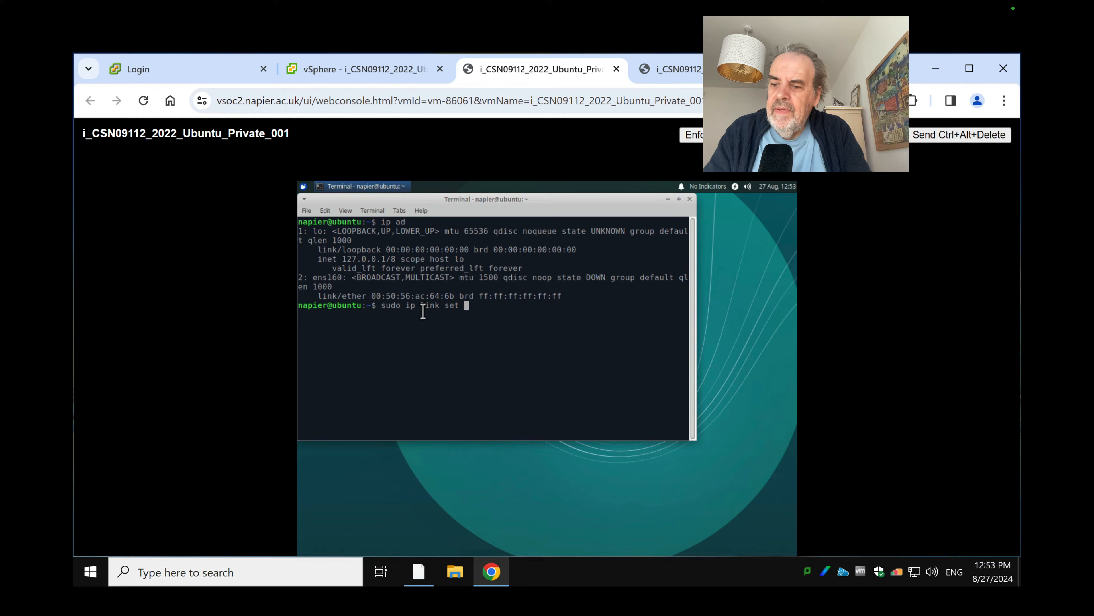
pyautogui.write(' ens1')
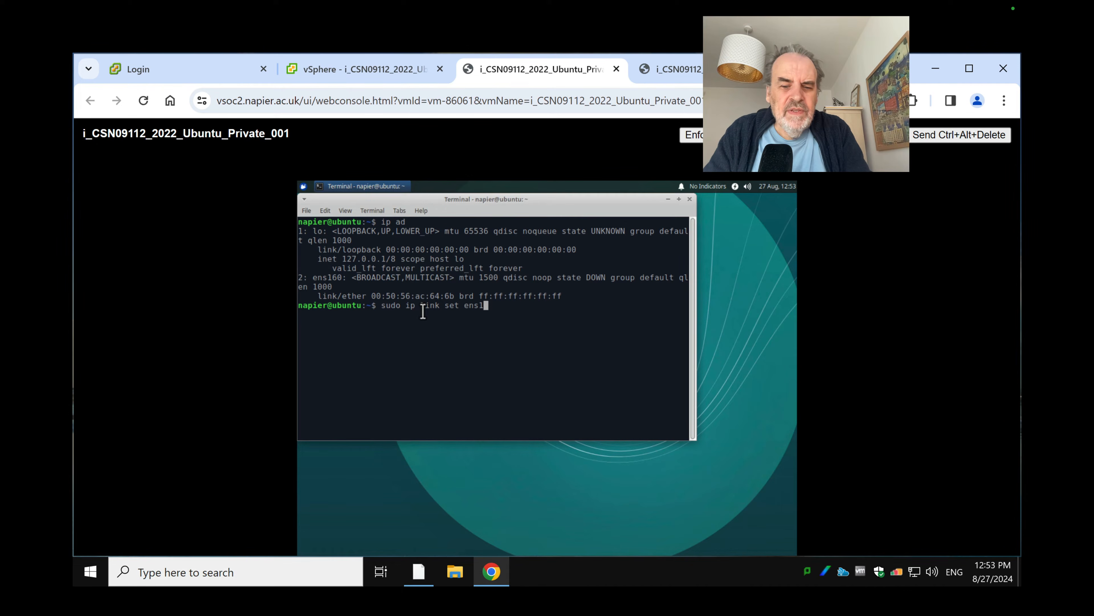
pyautogui.write('60 up')
pyautogui.press('Return')
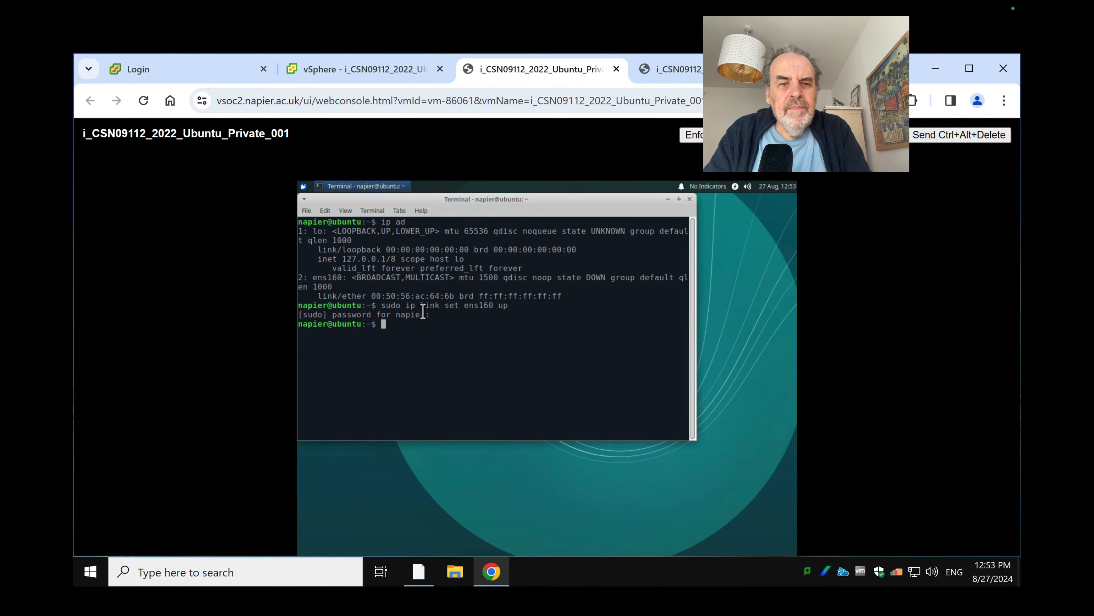
pyautogui.write('sudo ip ')
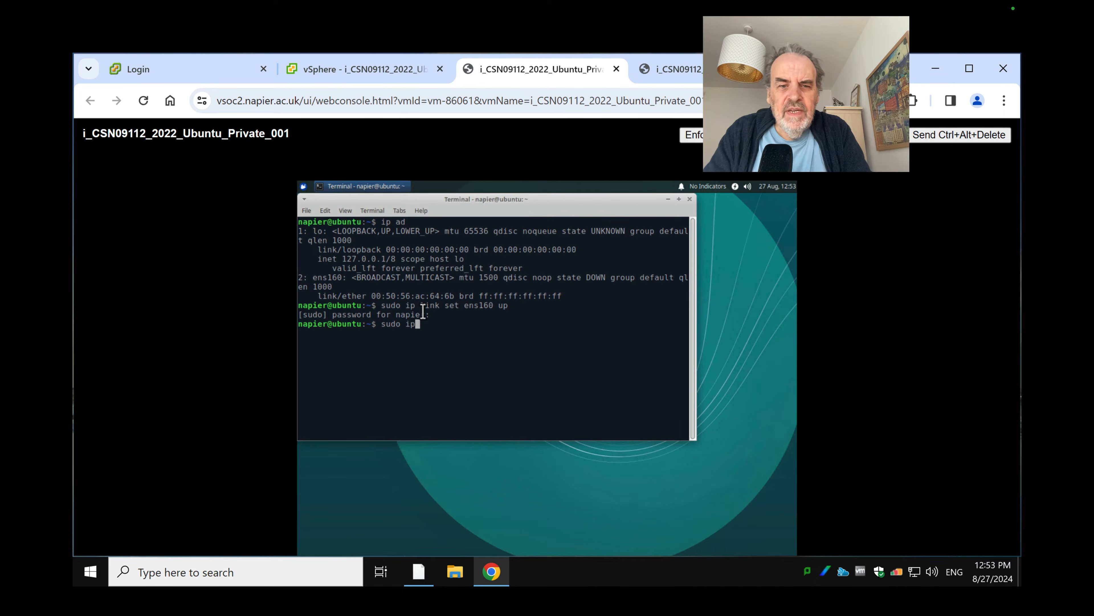
pyautogui.write('add 1')
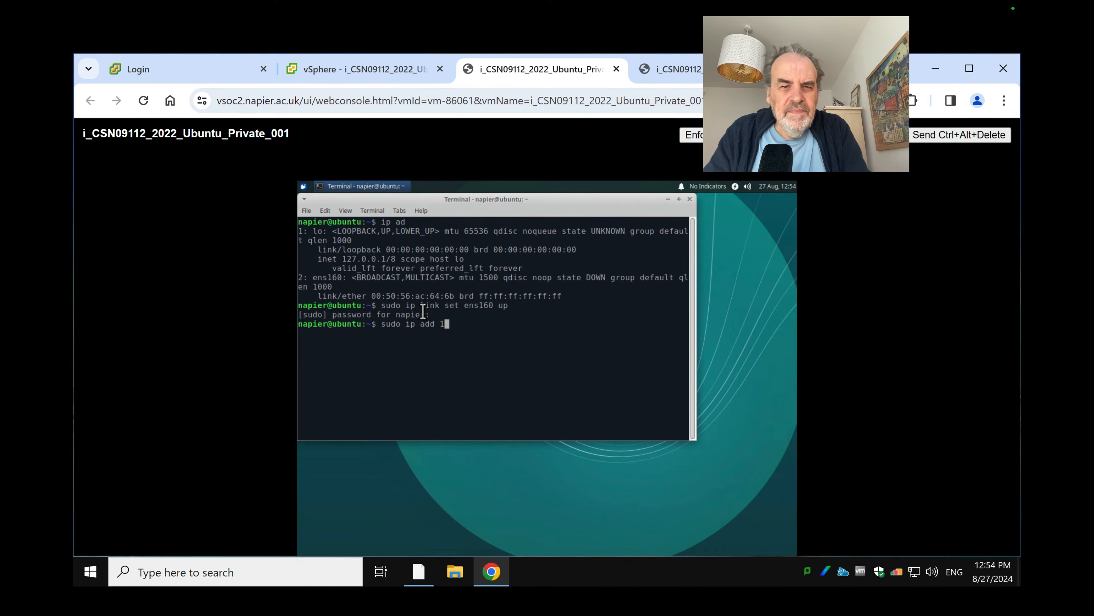
pyautogui.write('2.1')
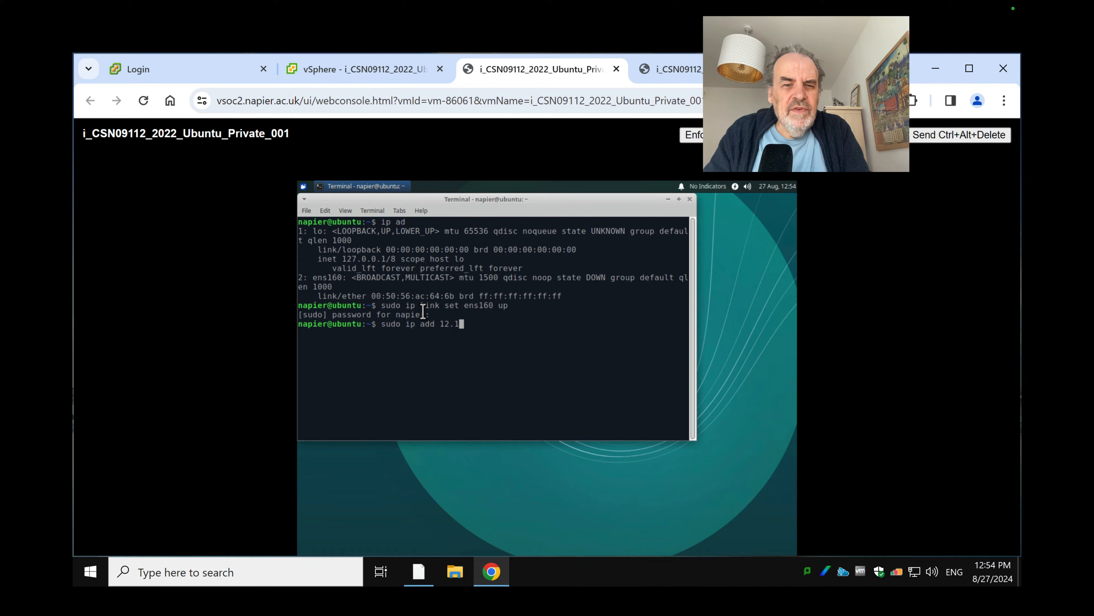
pyautogui.write('2.')
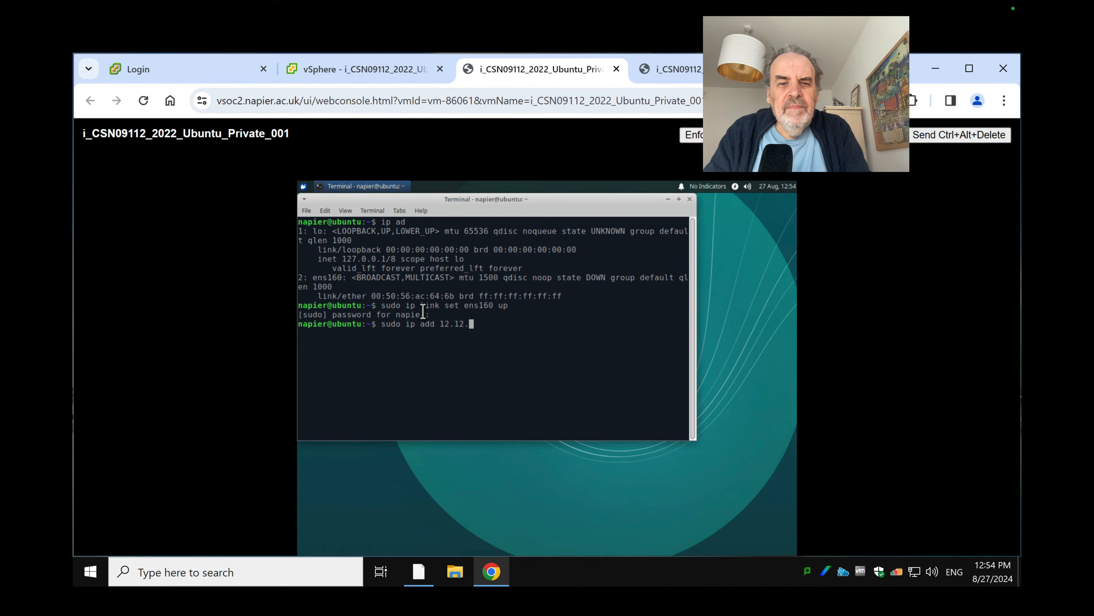
pyautogui.write('12.')
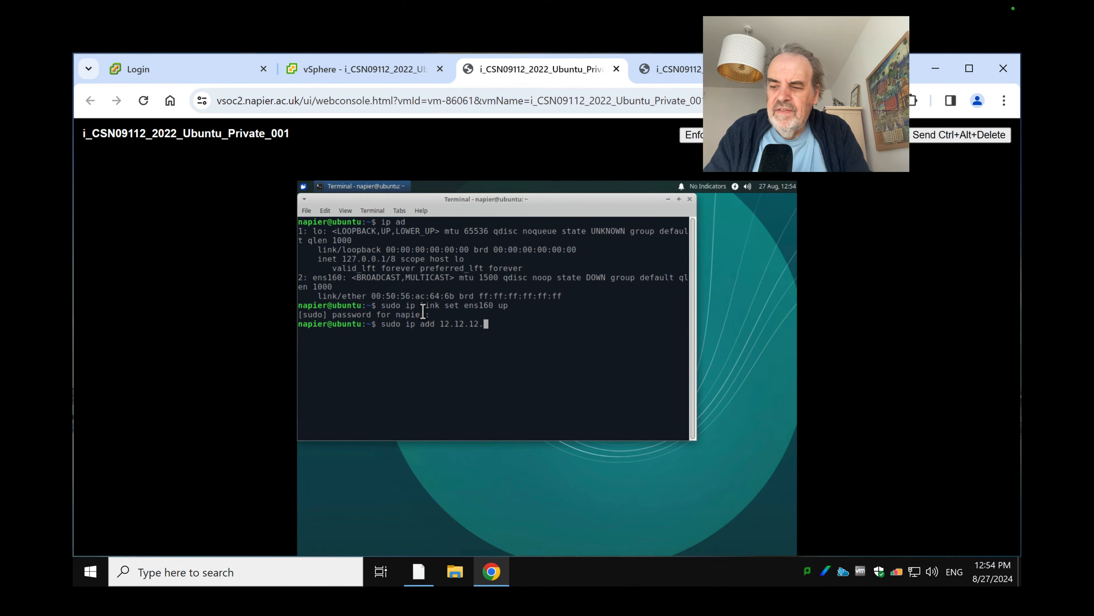
pyautogui.write('7/24 ')
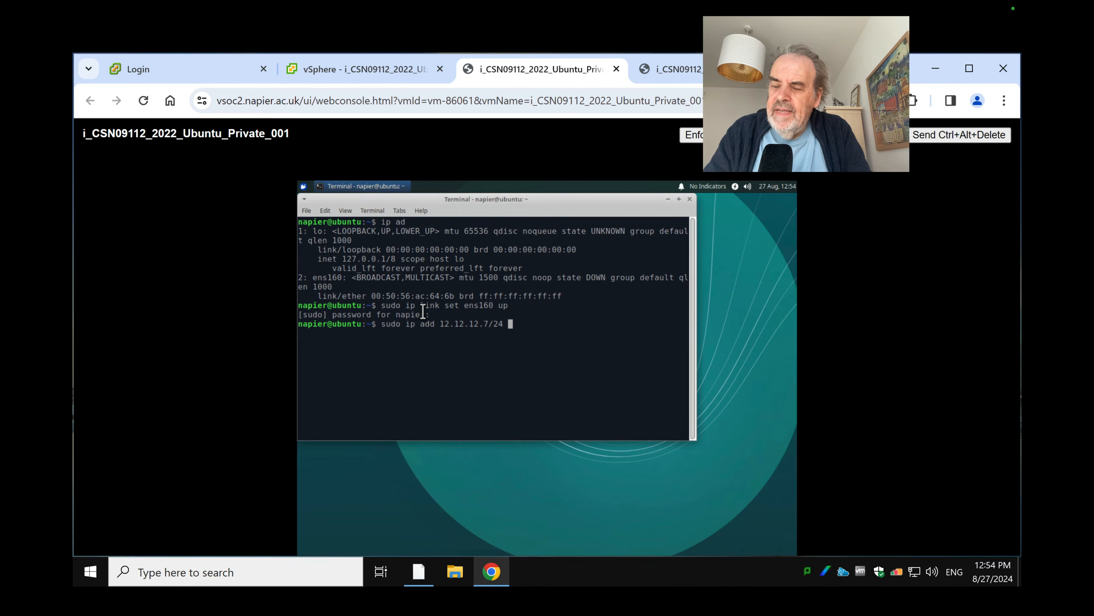
pyautogui.write('dev ens160')
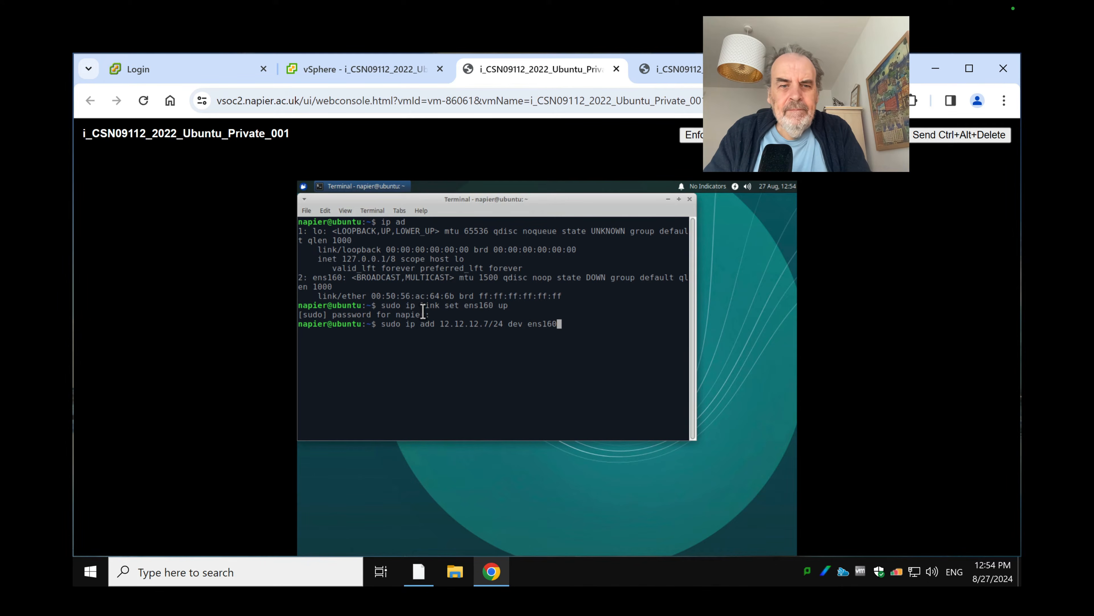
pyautogui.press('Return')
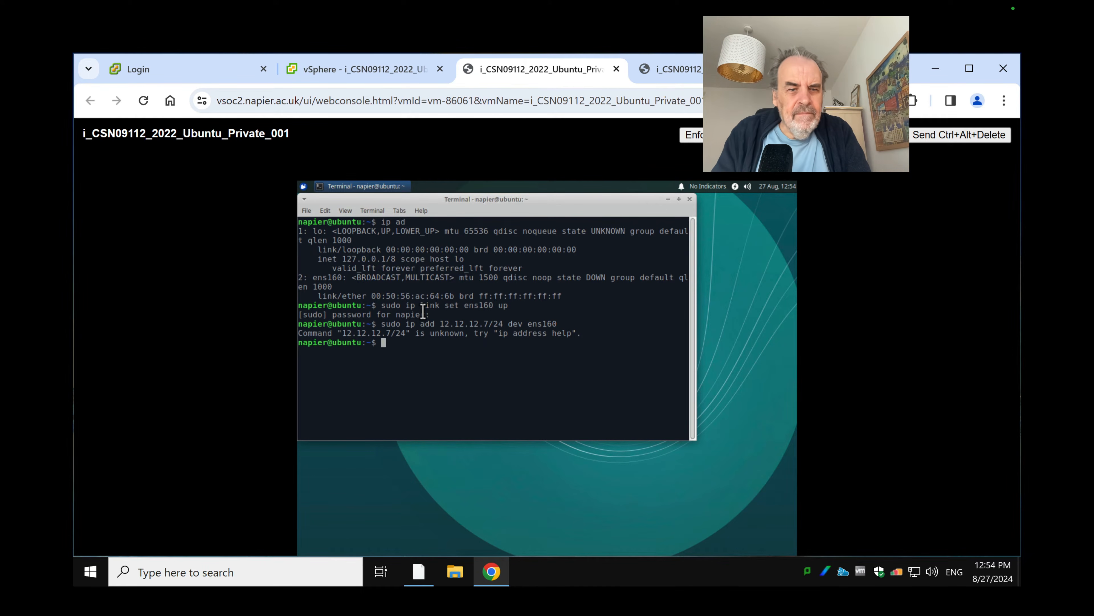
pyautogui.press('Up')
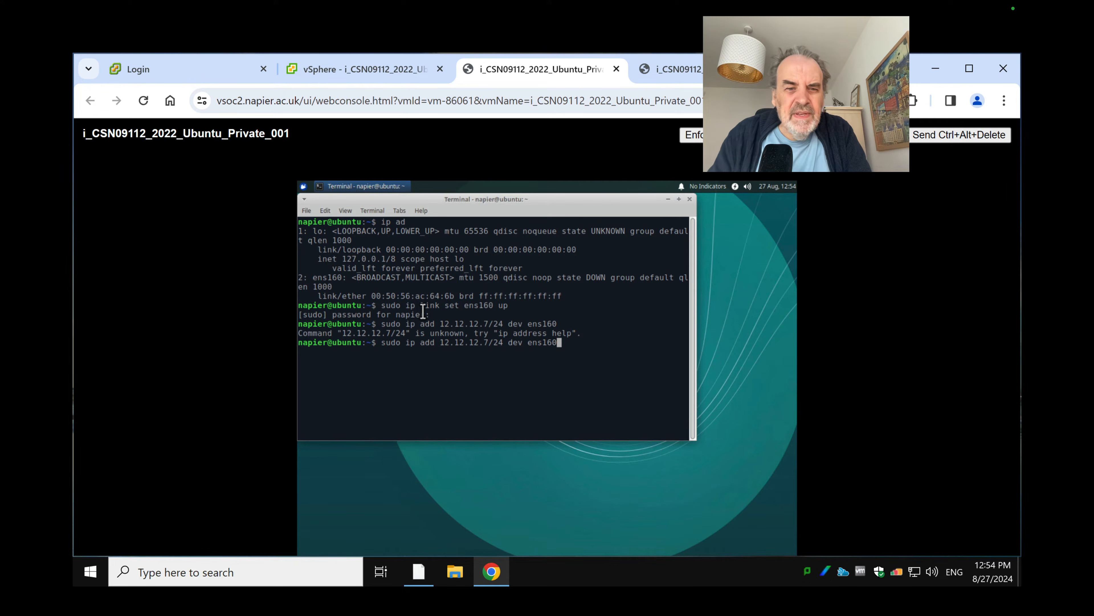
pyautogui.press('Left')
pyautogui.press('Left')
pyautogui.press('Left')
pyautogui.press('Left')
pyautogui.press('Left')
pyautogui.press('Left')
pyautogui.press('Left')
pyautogui.press('Left')
pyautogui.press('Left')
pyautogui.press('Left')
pyautogui.press('Left')
pyautogui.press('Left')
pyautogui.press('Left')
pyautogui.press('Left')
pyautogui.press('Left')
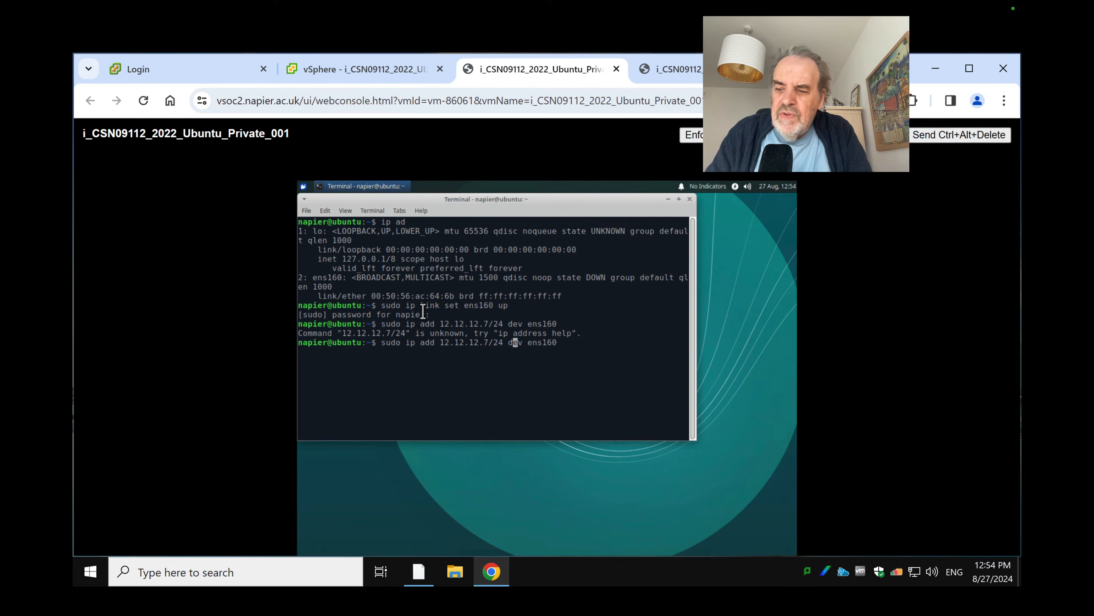
pyautogui.press('Left')
pyautogui.press('Left')
pyautogui.press('Left')
pyautogui.press('Left')
pyautogui.press('Left')
pyautogui.press('Left')
pyautogui.press('Left')
pyautogui.press('Left')
pyautogui.press('Left')
pyautogui.press('Left')
pyautogui.press('Left')
pyautogui.press('Left')
pyautogui.press('Left')
pyautogui.press('Left')
pyautogui.write('addr')
pyautogui.press('Return')
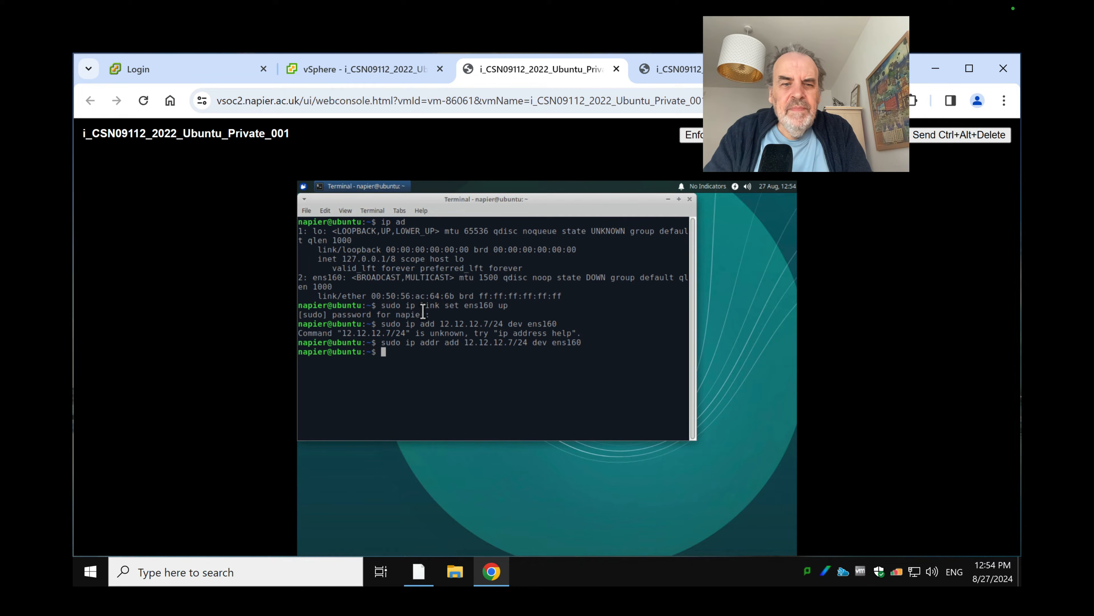
# Ping 12.12.12.7 to confirm the new address answers
pyautogui.write('ping 12.1')
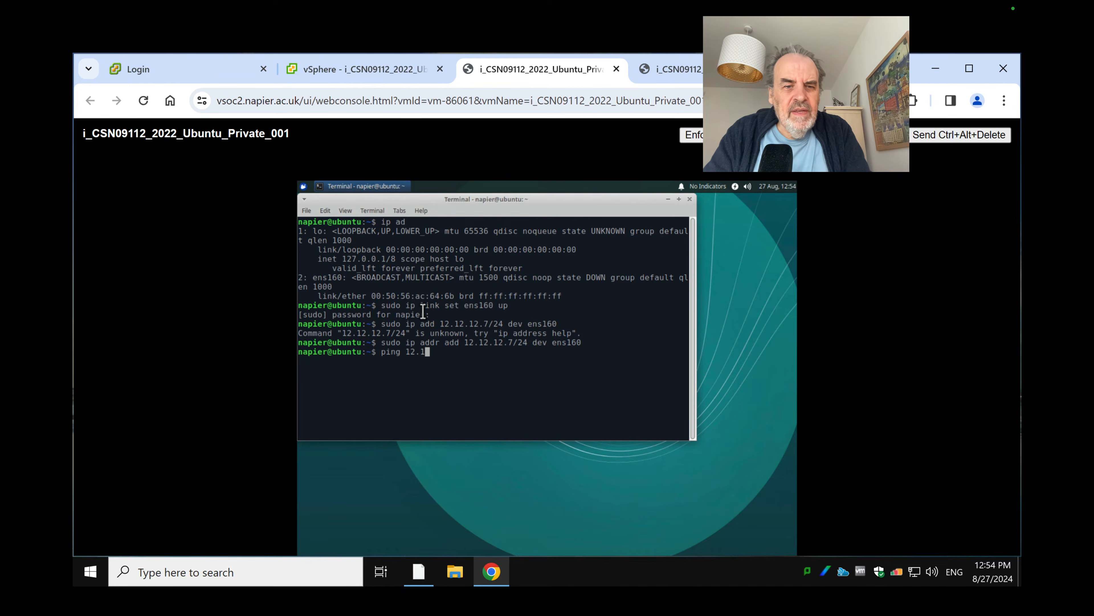
pyautogui.write('2.1')
pyautogui.write('2.')
pyautogui.write('7')
pyautogui.press('Return')
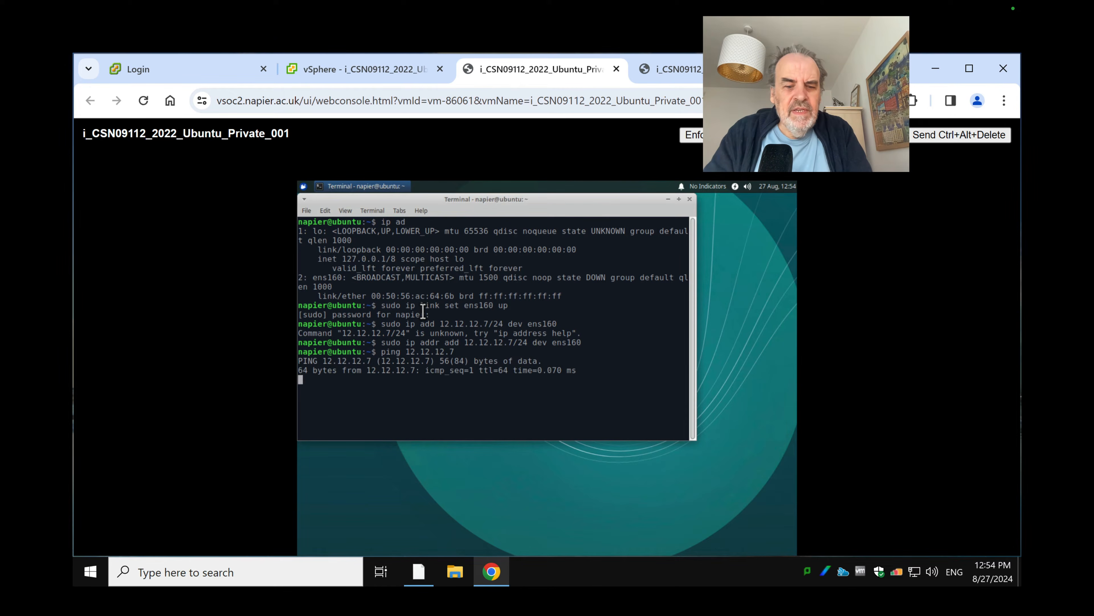
pyautogui.hotkey('ctrl', 'c')
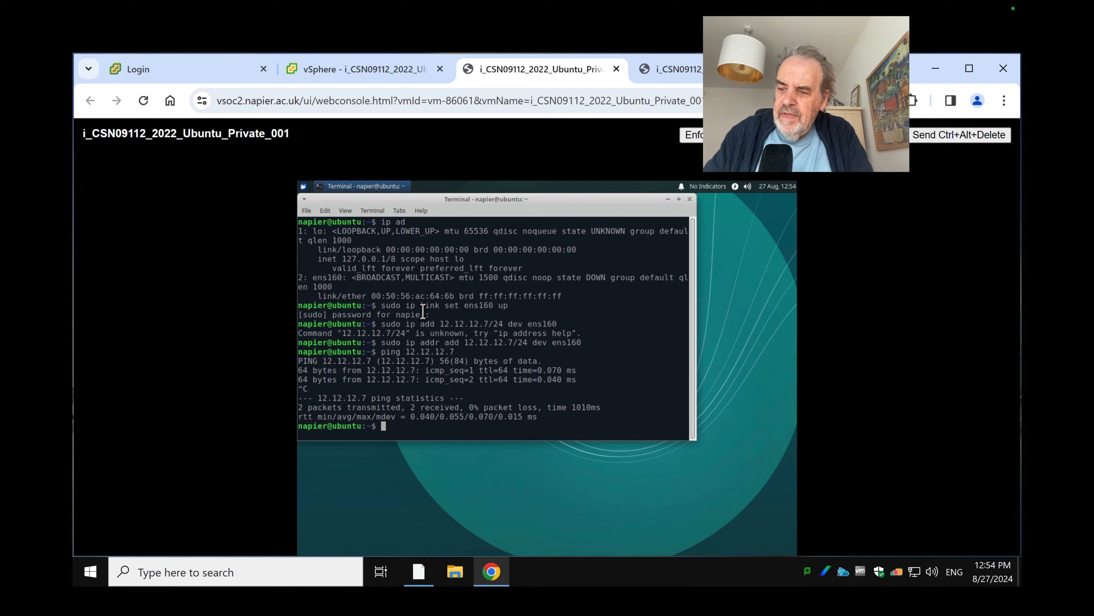
pyautogui.write('sudo ')
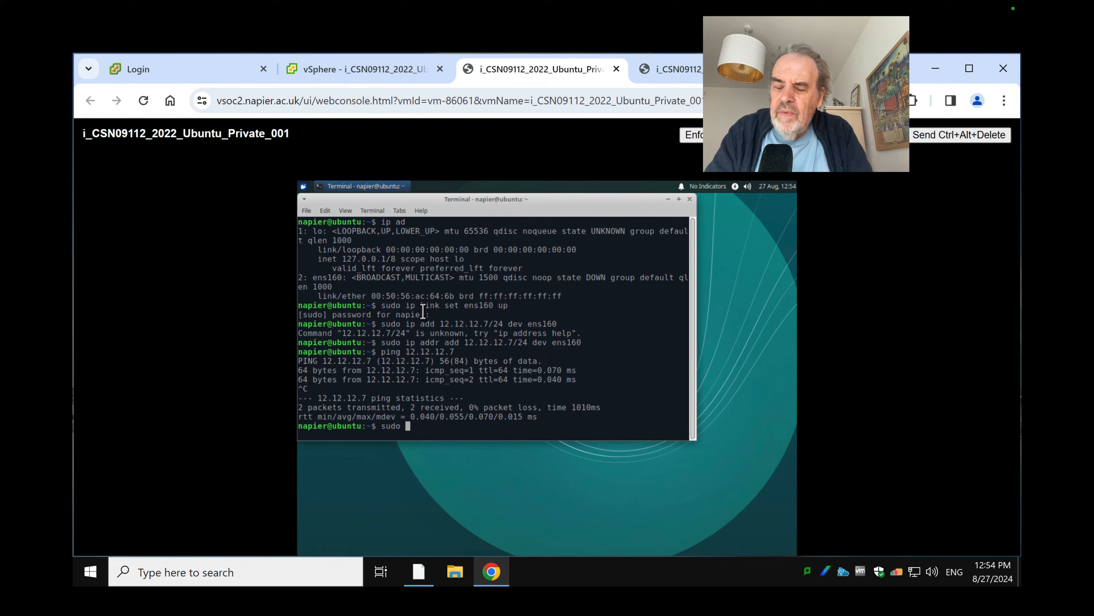
pyautogui.write('route ')
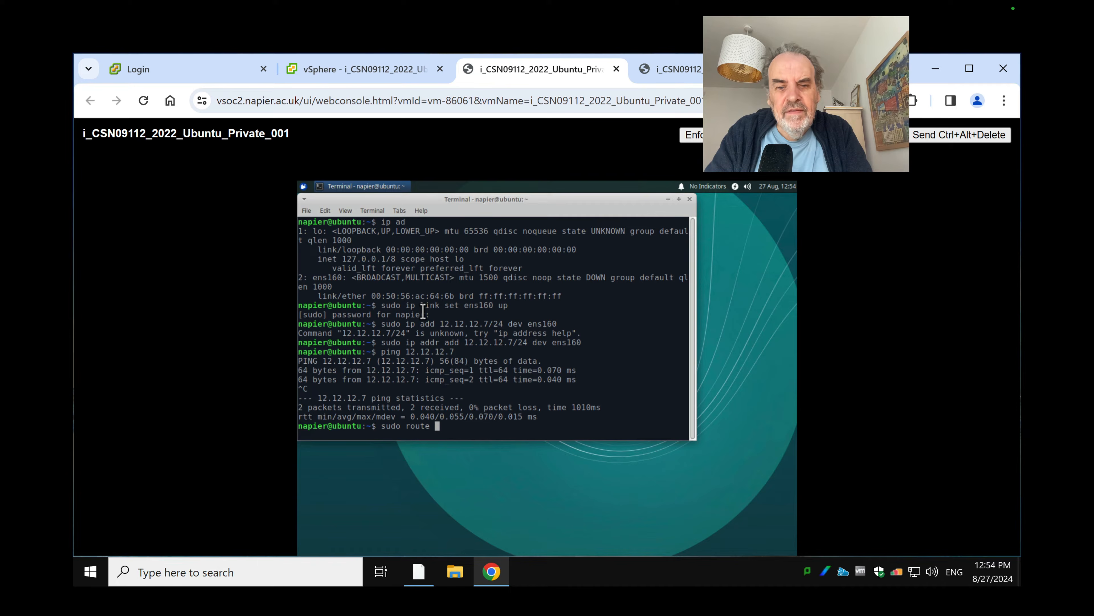
pyautogui.write('add default ')
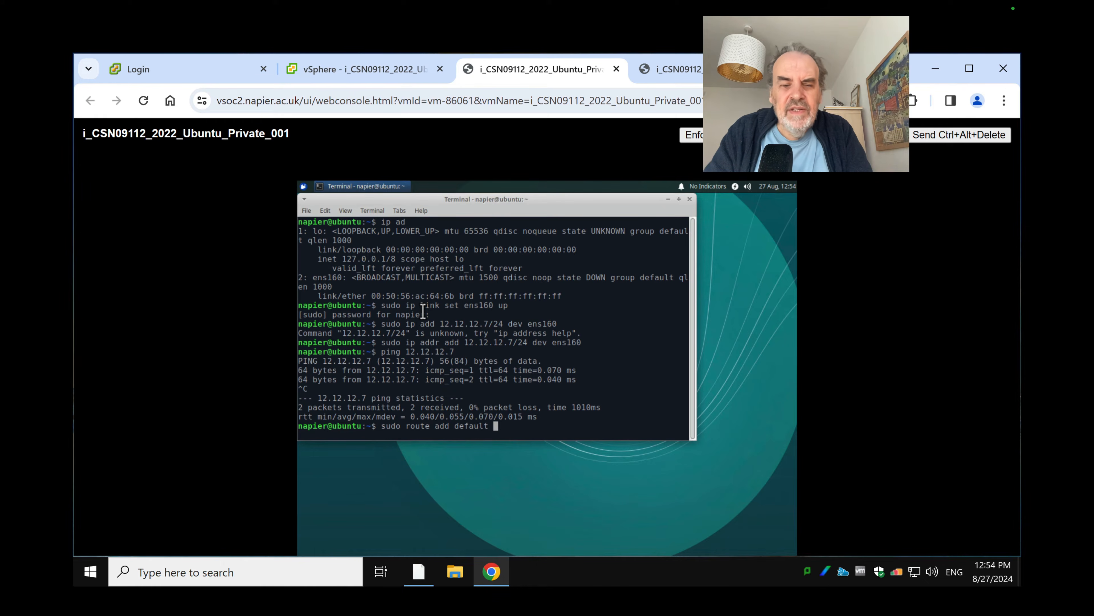
pyautogui.write('via ')
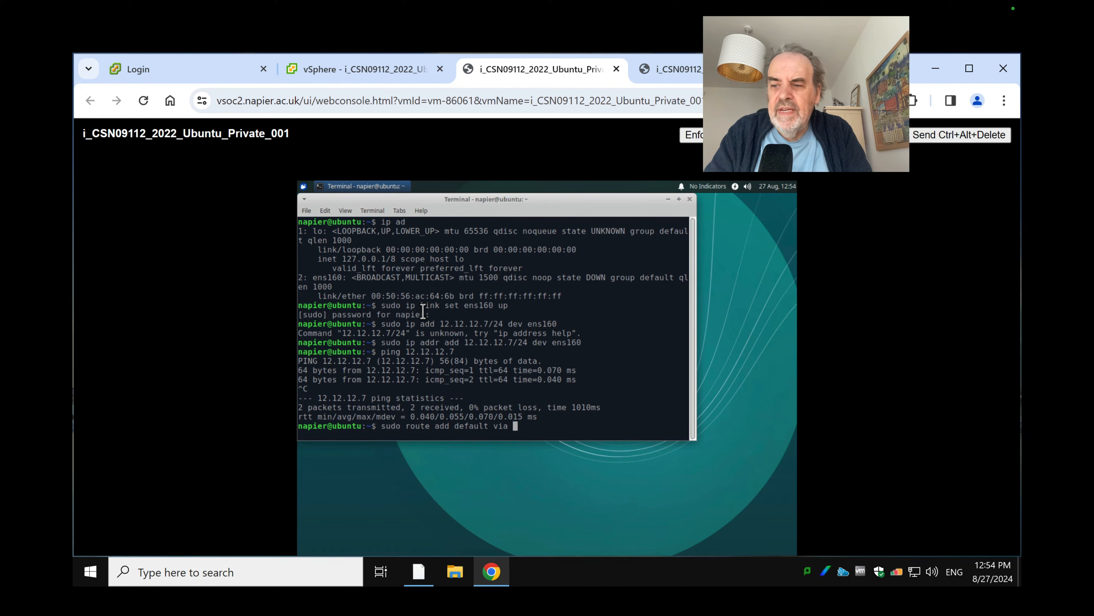
pyautogui.write('10')
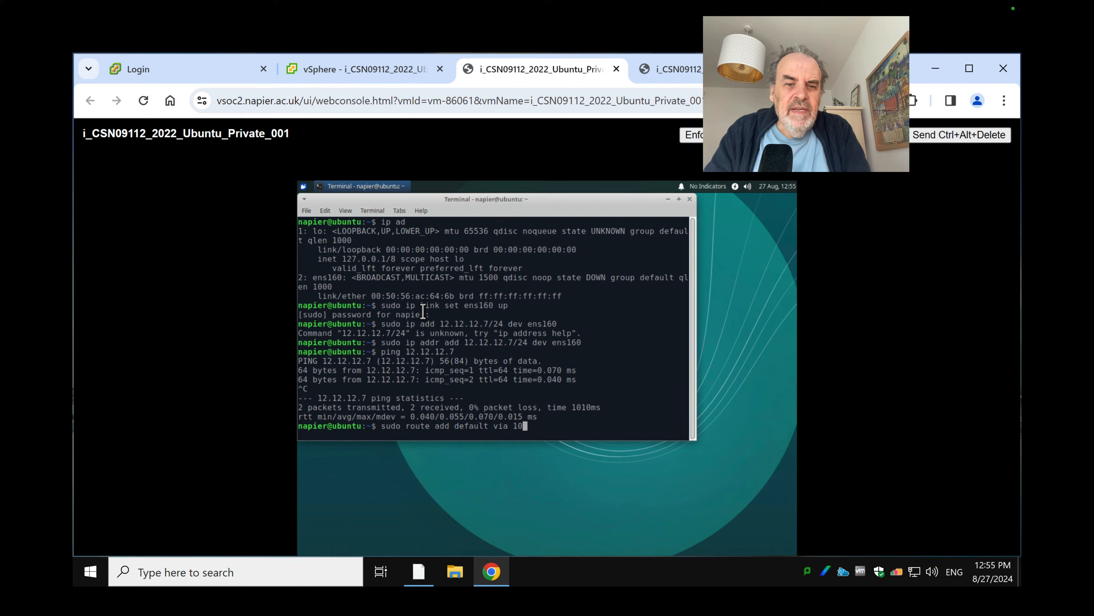
# Add a default route via 12.12.12.254 on ens160 with sudo ip route add
pyautogui.press('BackSpace')
pyautogui.write('2.12.1')
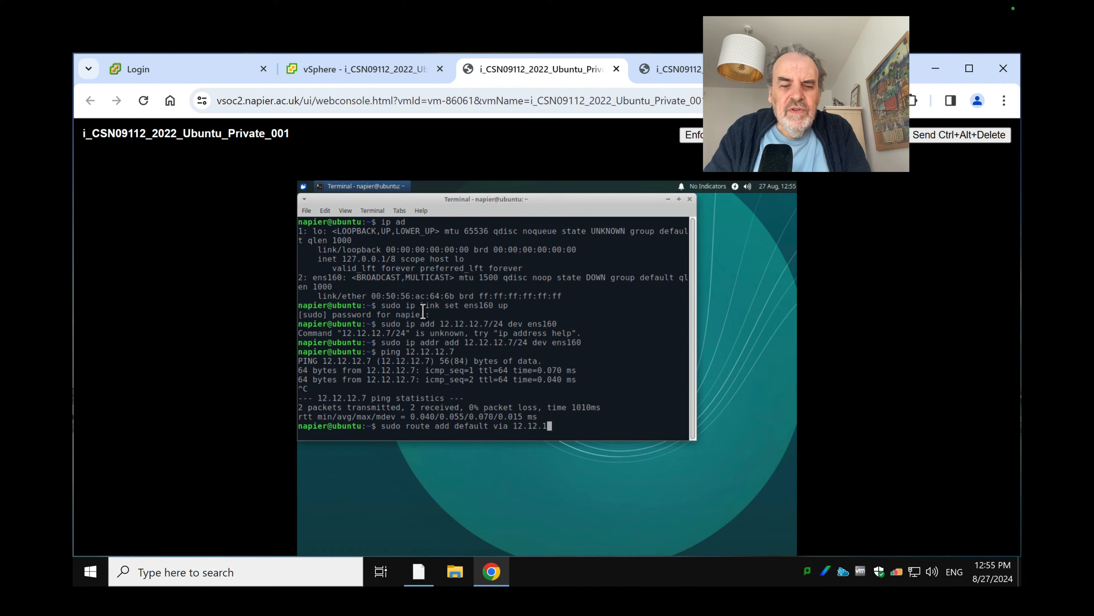
pyautogui.write('2.254')
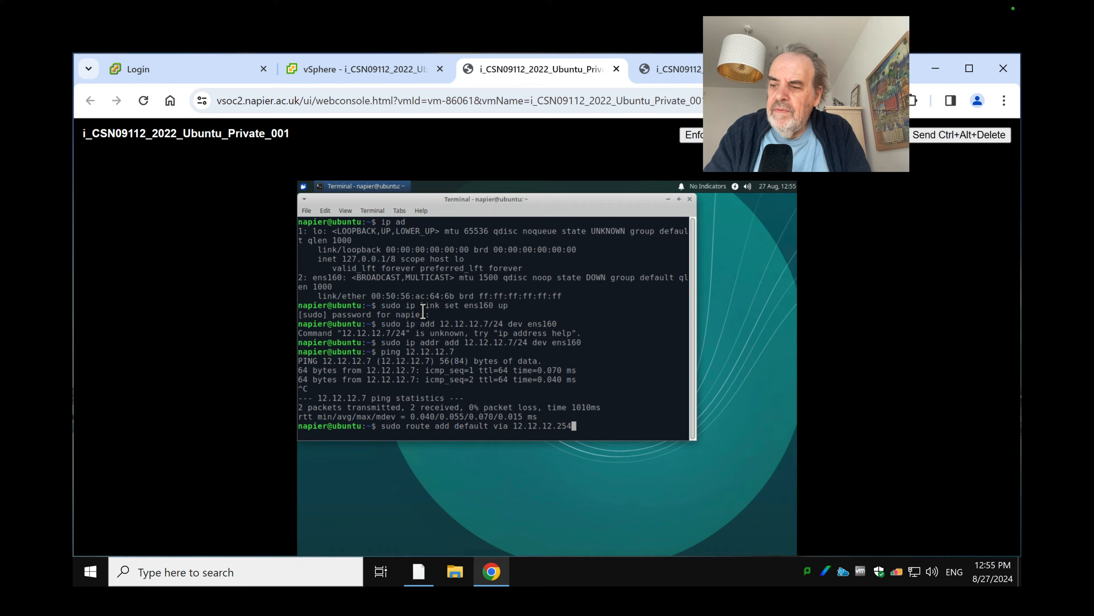
pyautogui.write(' dev ')
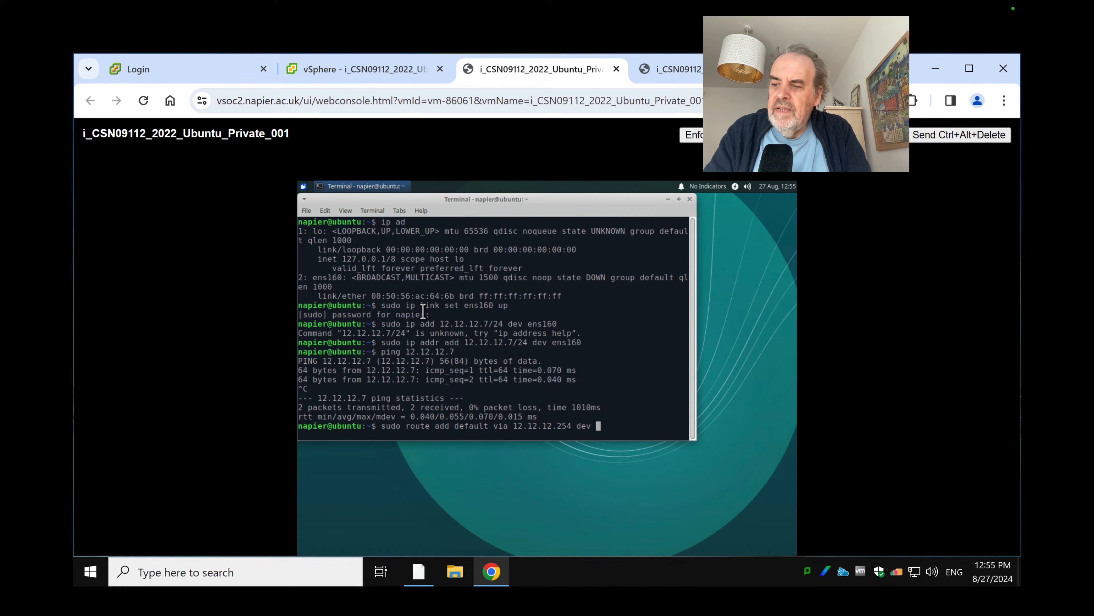
pyautogui.write('ens1')
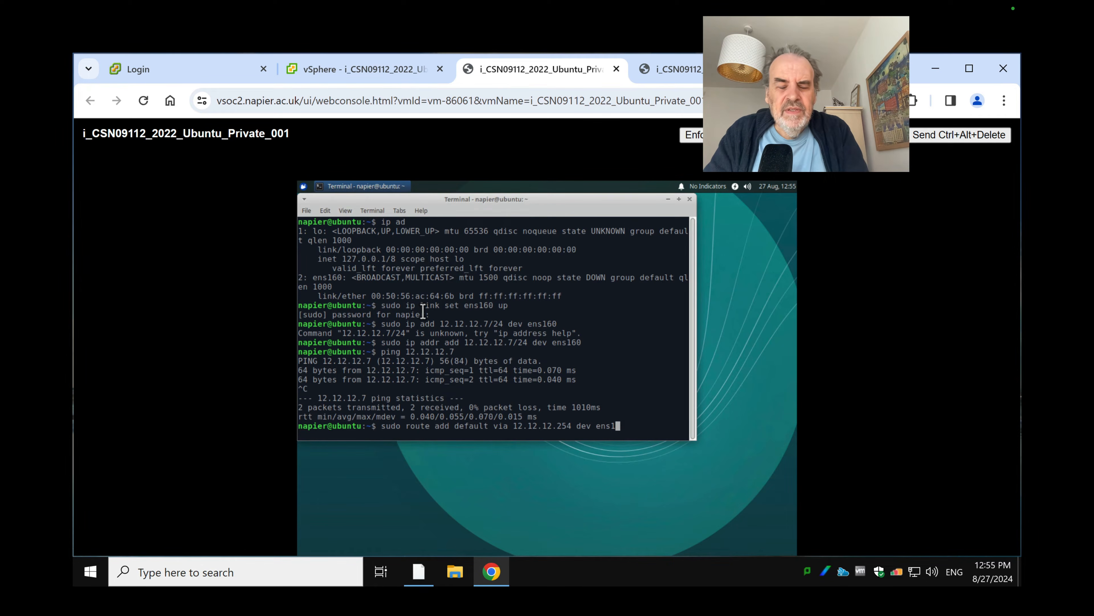
pyautogui.write('60')
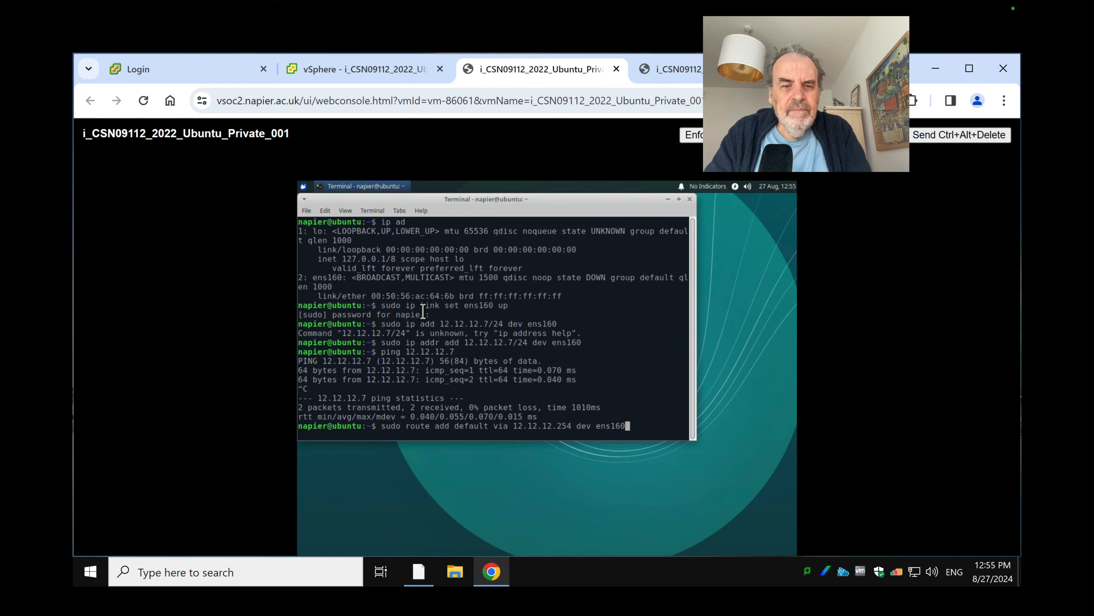
pyautogui.press('Return')
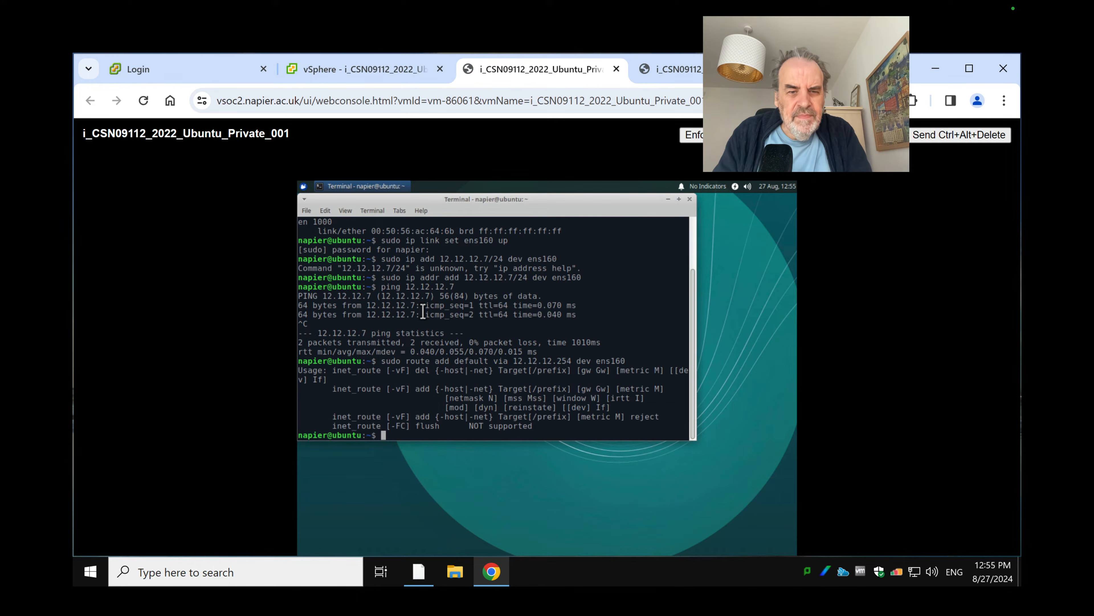
pyautogui.press('Up')
pyautogui.press('Left')
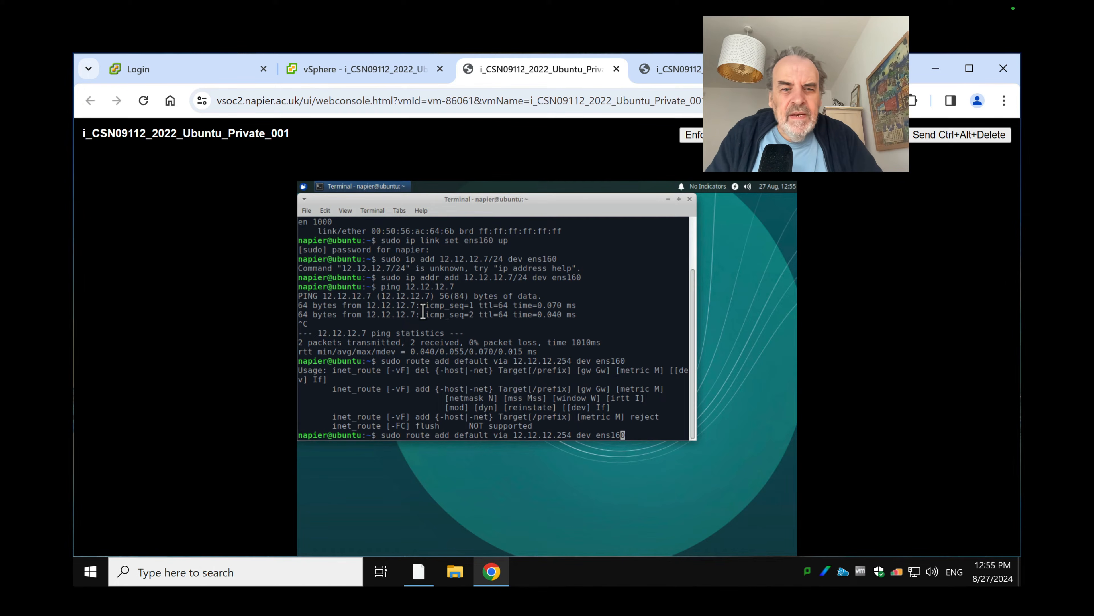
pyautogui.press('Left')
pyautogui.press('Left')
pyautogui.press('Left')
pyautogui.press('Left')
pyautogui.press('Left')
pyautogui.press('Left')
pyautogui.press('Left')
pyautogui.press('Left')
pyautogui.press('Left')
pyautogui.press('Left')
pyautogui.press('Left')
pyautogui.press('Left')
pyautogui.press('Left')
pyautogui.press('Left')
pyautogui.press('Left')
pyautogui.press('Left')
pyautogui.press('Left')
pyautogui.press('Left')
pyautogui.press('Left')
pyautogui.press('Left')
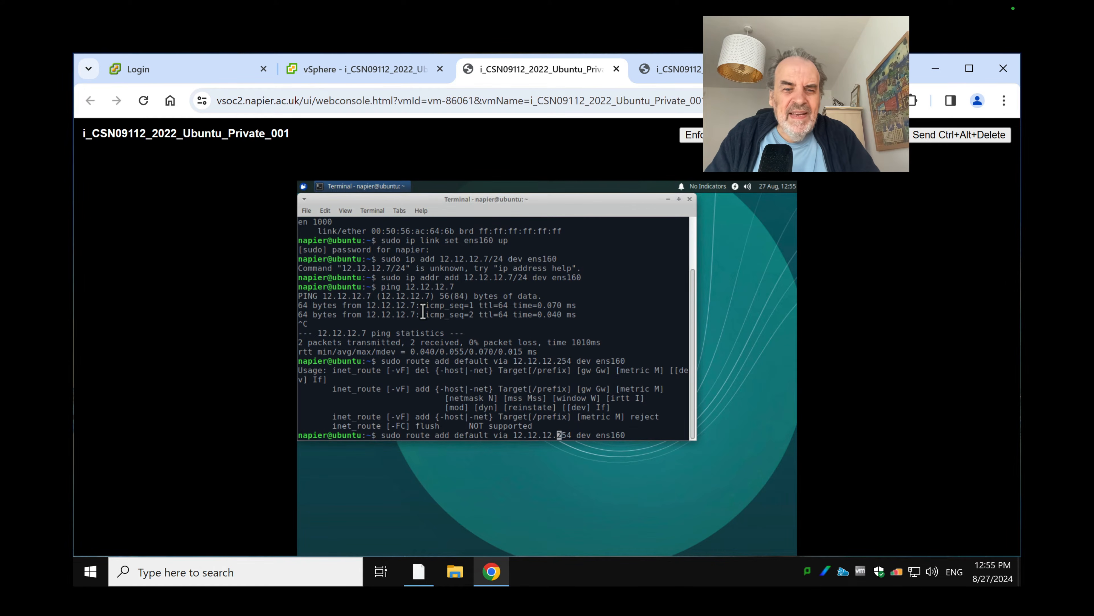
pyautogui.press('Left')
pyautogui.press('Left')
pyautogui.press('Left')
pyautogui.press('Left')
pyautogui.press('Left')
pyautogui.press('Left')
pyautogui.press('Left')
pyautogui.press('Left')
pyautogui.press('Left')
pyautogui.press('Left')
pyautogui.press('Left')
pyautogui.press('Left')
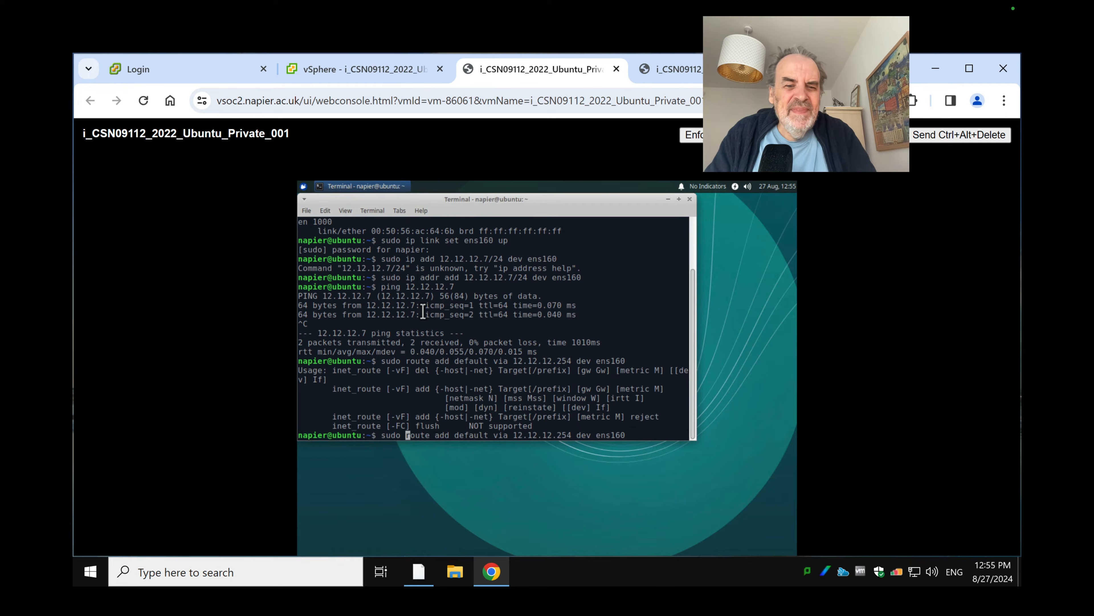
pyautogui.write('ip')
pyautogui.press('Return')
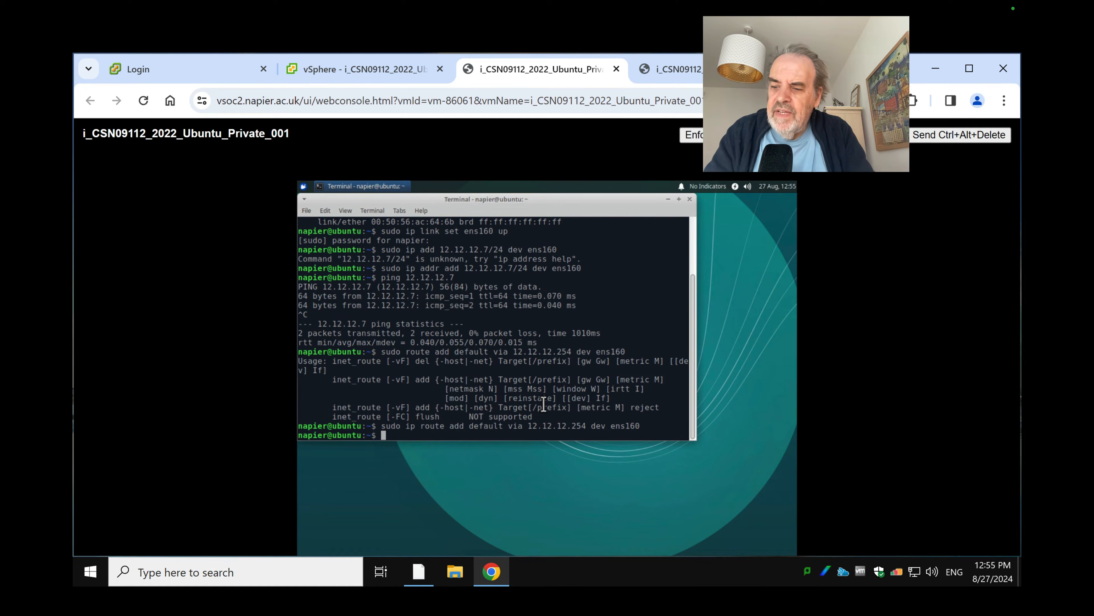
pyautogui.write('sudo ')
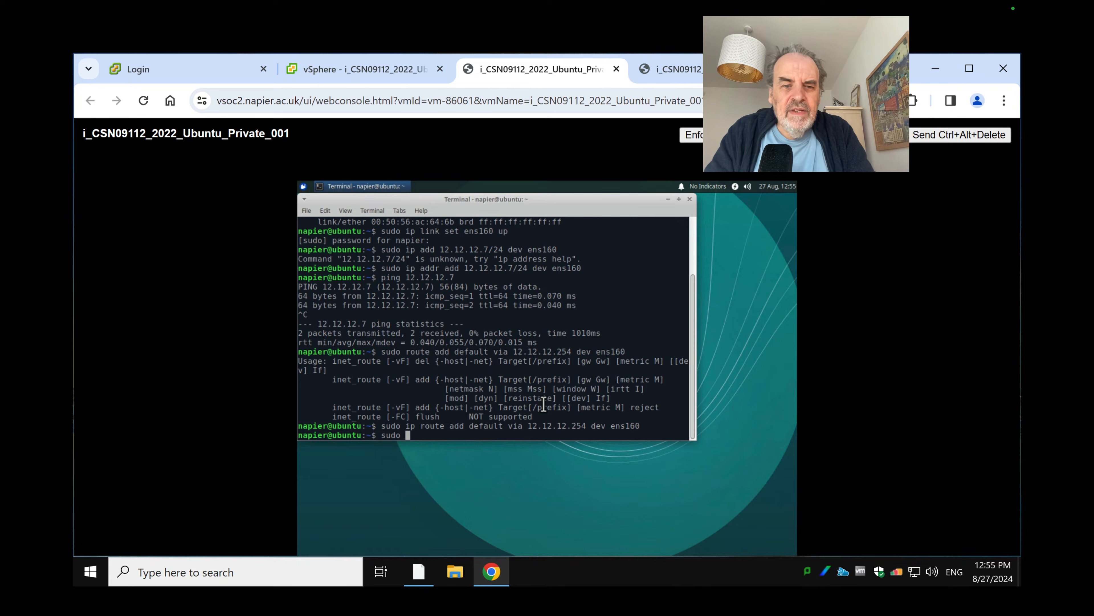
pyautogui.write('name')
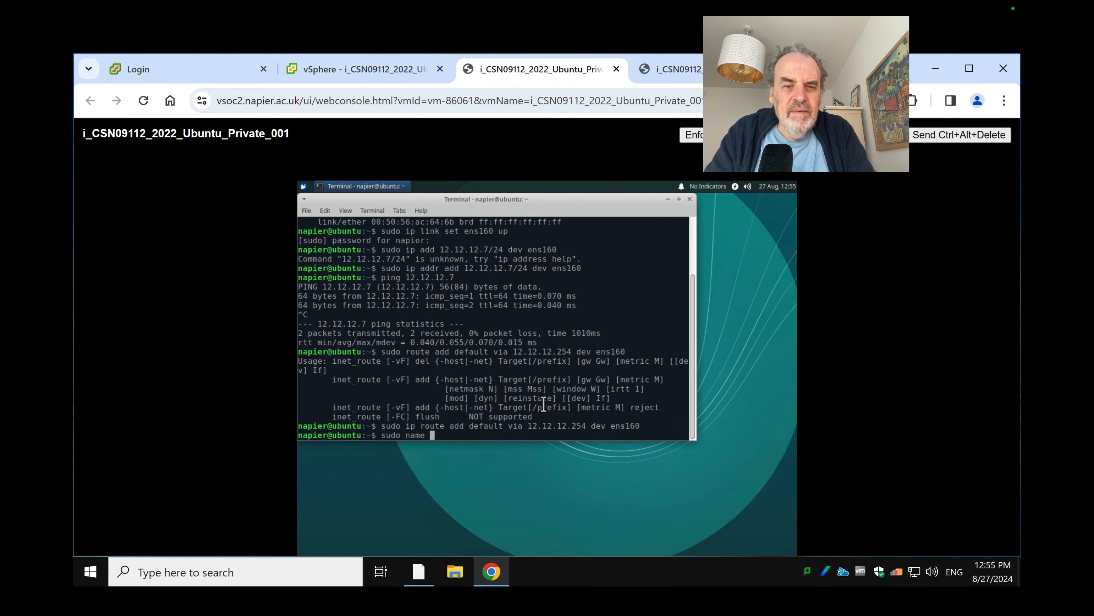
pyautogui.press('BackSpace')
pyautogui.press('BackSpace')
pyautogui.press('BackSpace')
pyautogui.press('BackSpace')
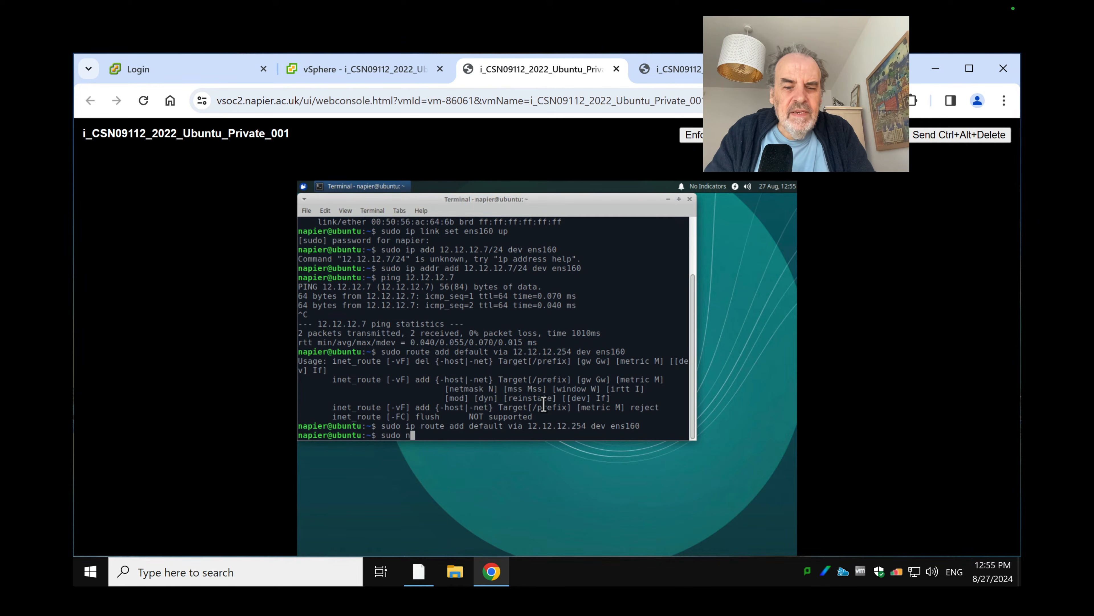
pyautogui.write('ano /etc/res')
pyautogui.press('Tab')
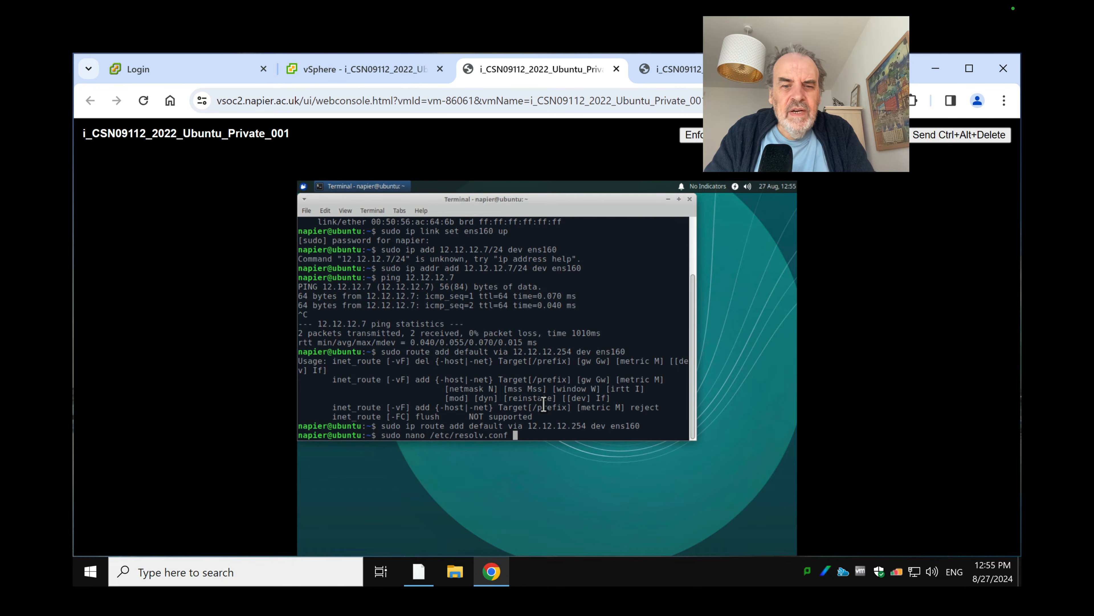
pyautogui.press('Return')
pyautogui.press('Down')
pyautogui.press('Down')
pyautogui.press('Down')
pyautogui.press('Down')
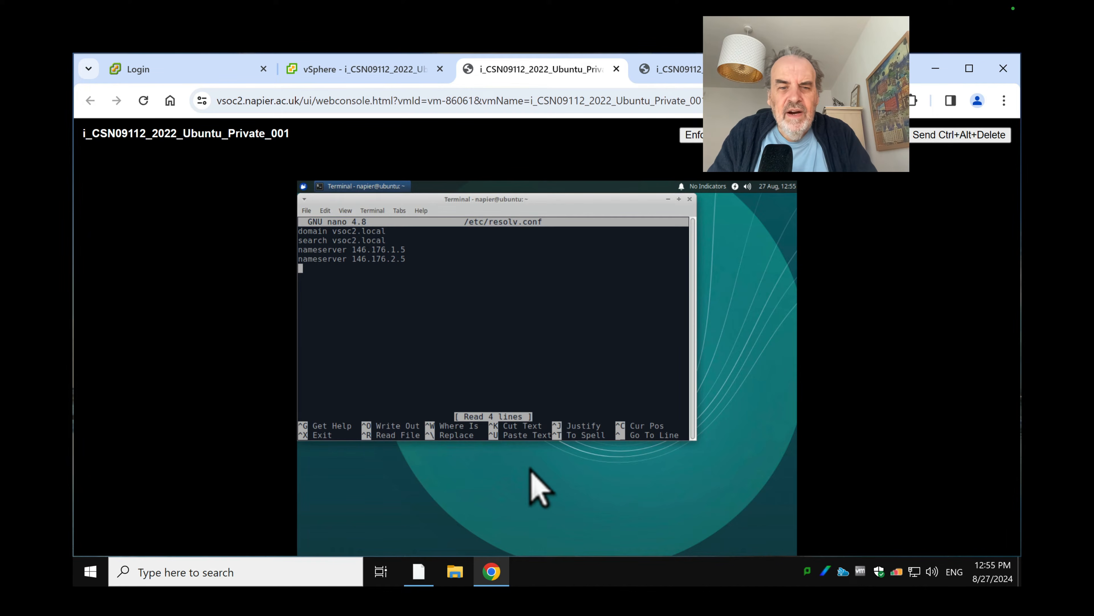
pyautogui.hotkey('ctrl', 'x')
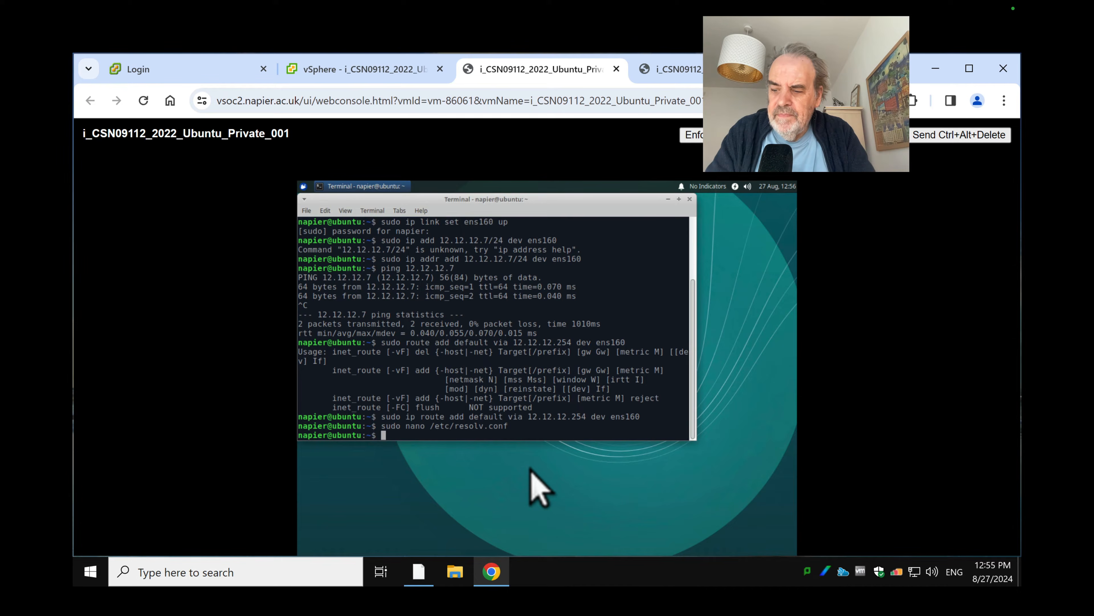
# Set the pfSense LAN interface address to 12.12.12.254 with a /24 mask
pyautogui.click(379, 75)
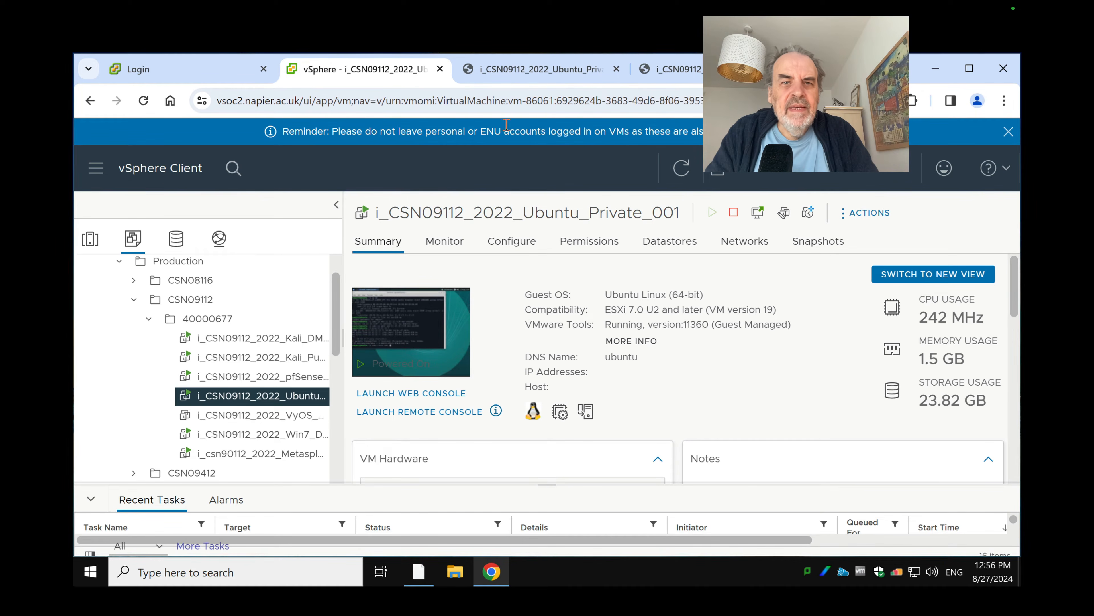
pyautogui.click(676, 69)
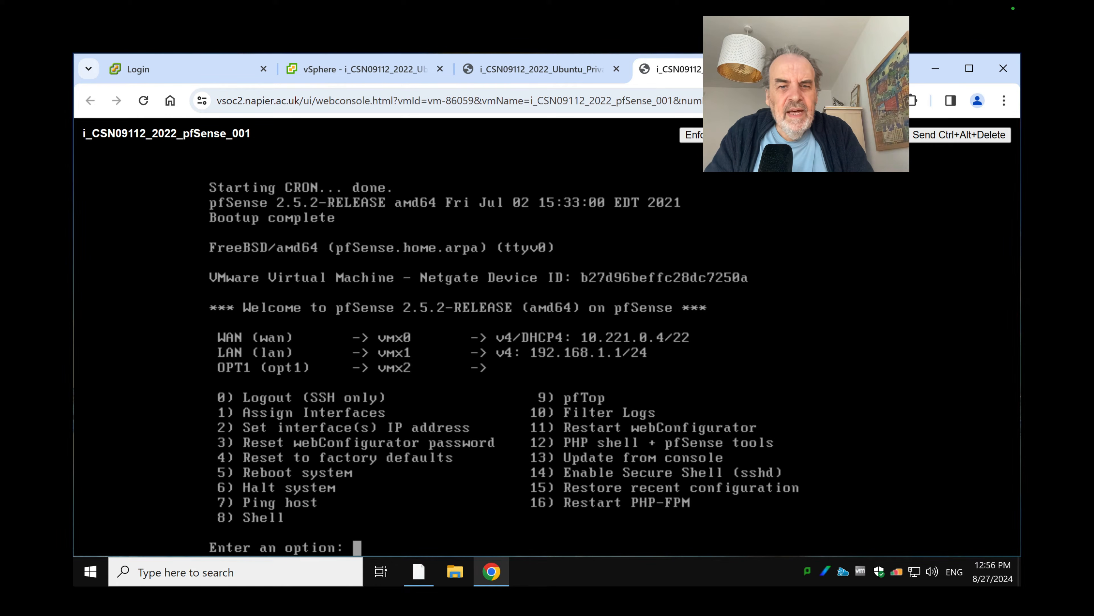
pyautogui.write('1')
pyautogui.press('BackSpace')
pyautogui.write('2')
pyautogui.press('Return')
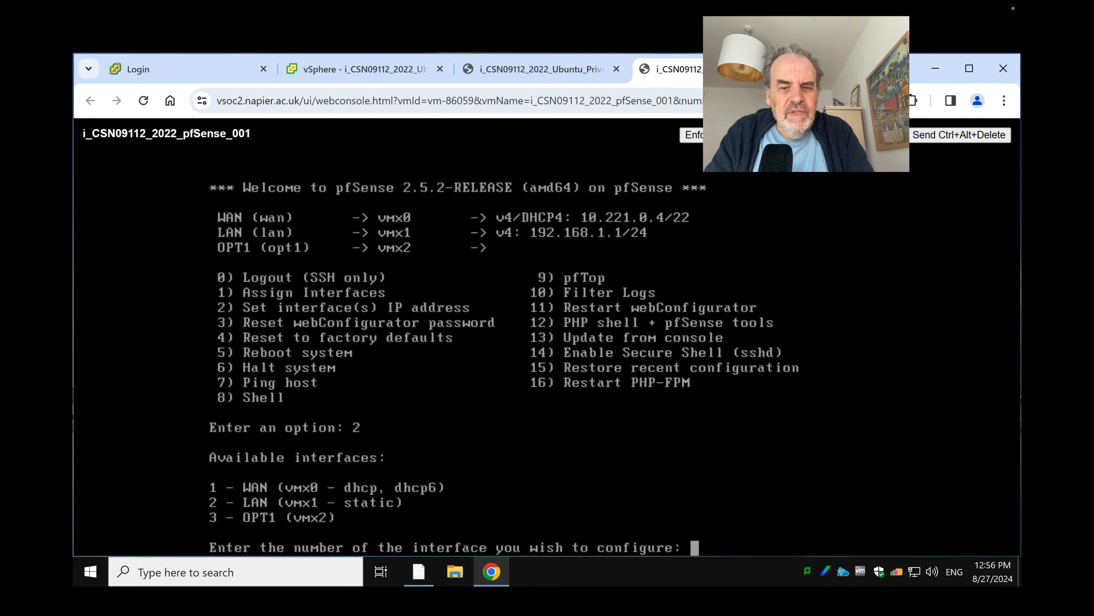
pyautogui.write('2')
pyautogui.press('Return')
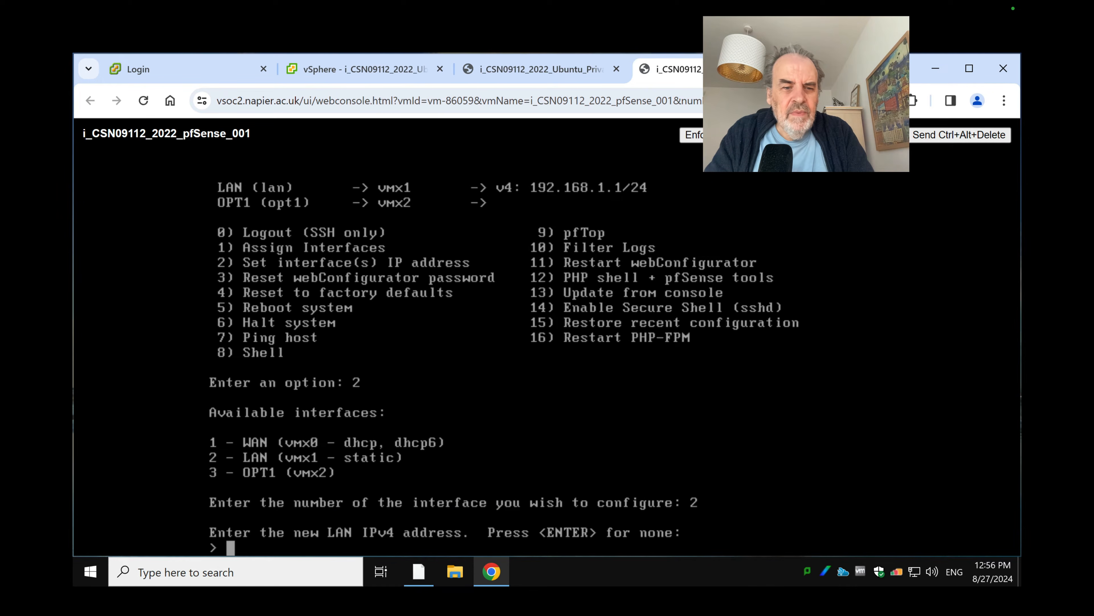
pyautogui.write('12.12.')
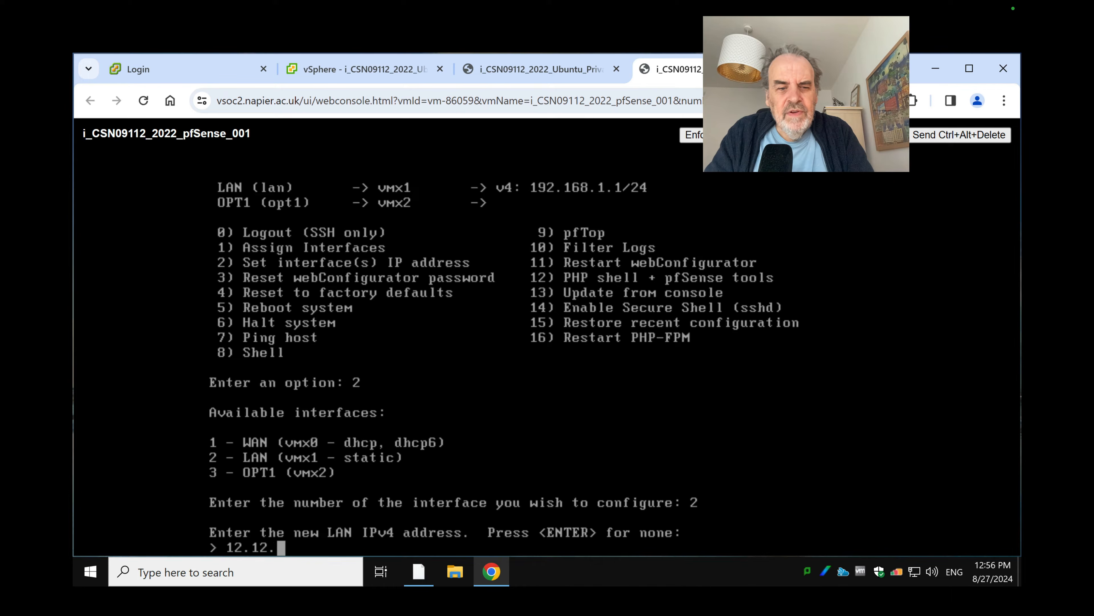
pyautogui.write('12.254')
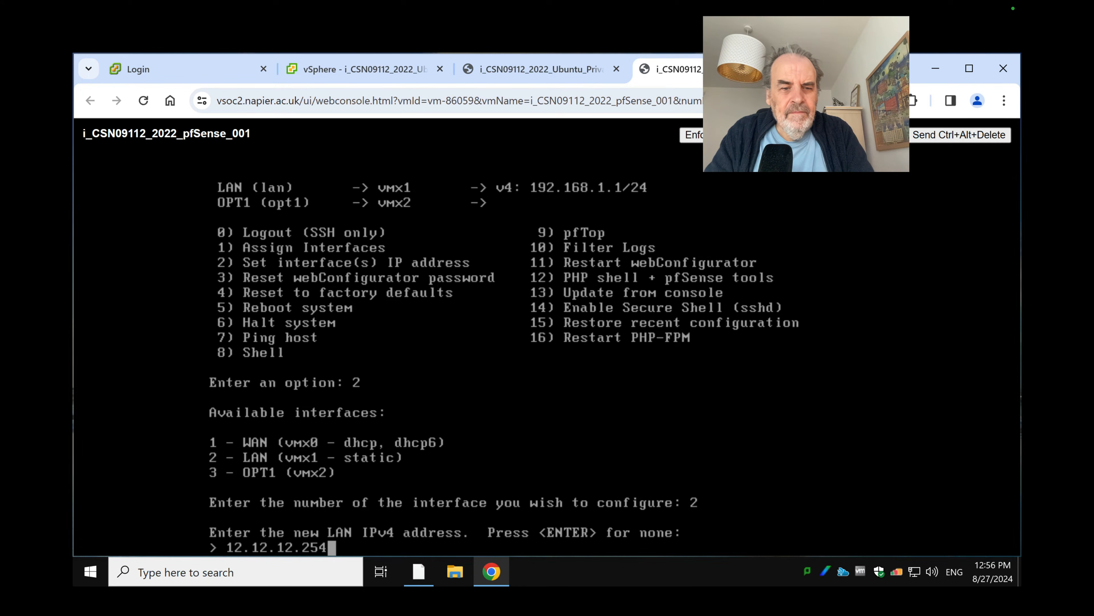
pyautogui.press('Return')
pyautogui.write('24')
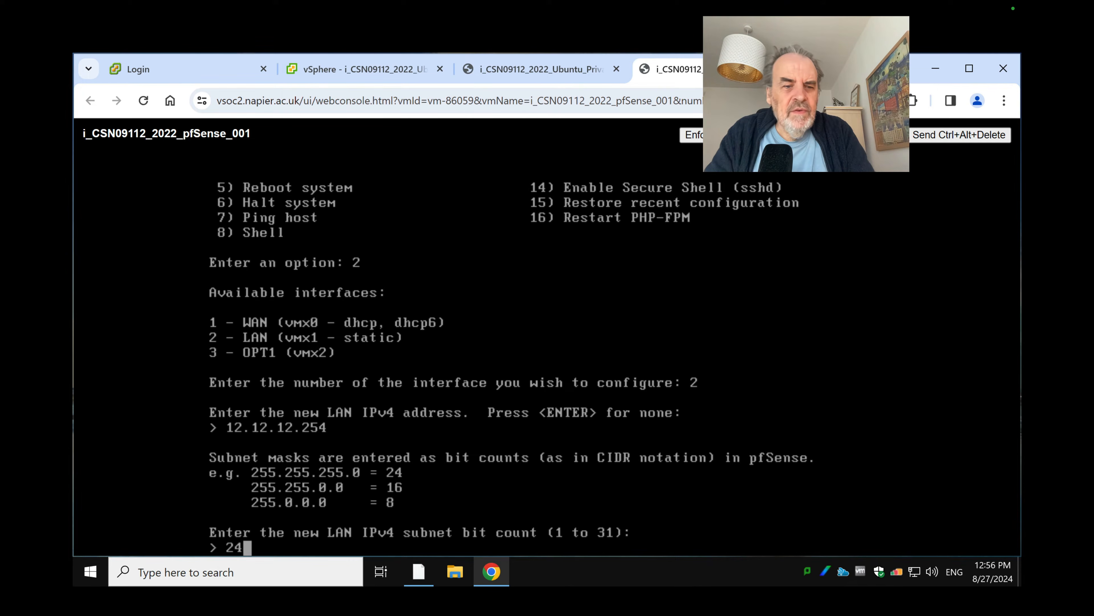
pyautogui.press('Return')
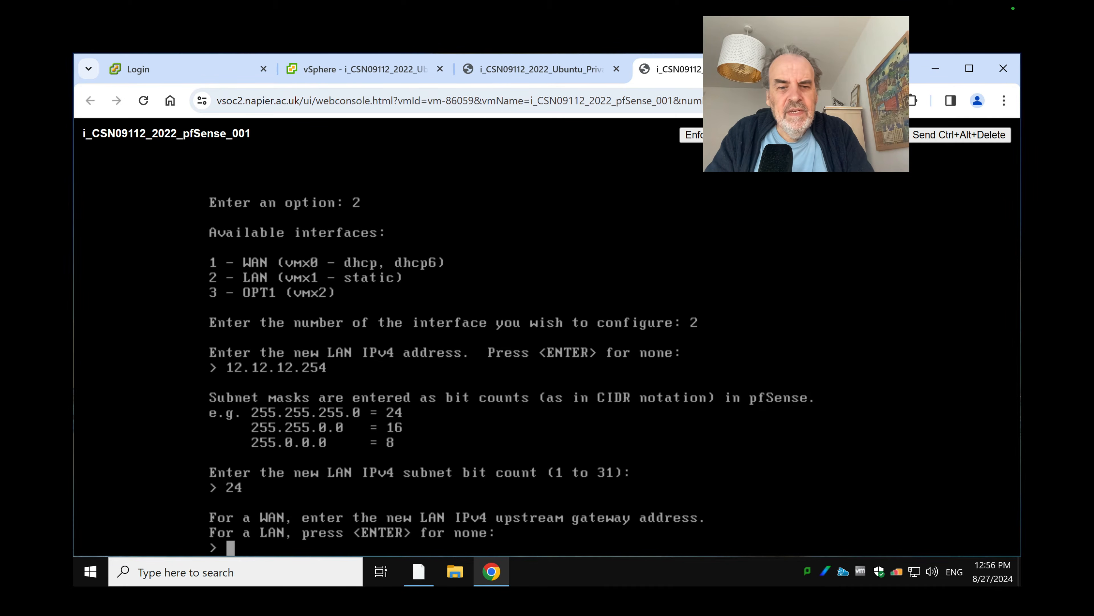
# Leave gateway and IPv6 empty, disable LAN DHCP, and revert webConfigurator to HTTP
pyautogui.press('Return')
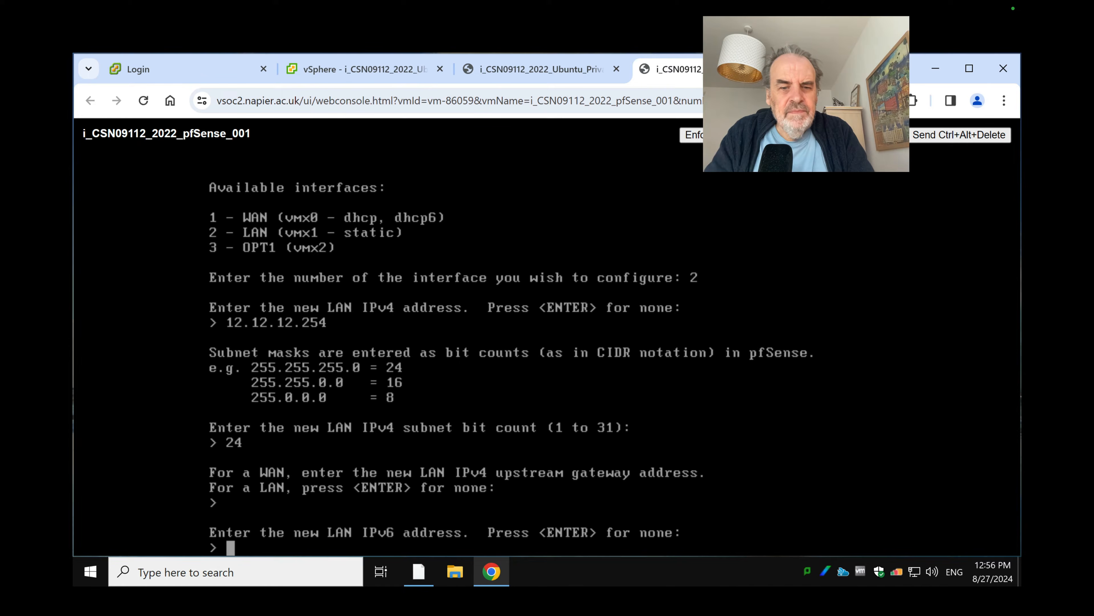
pyautogui.press('Return')
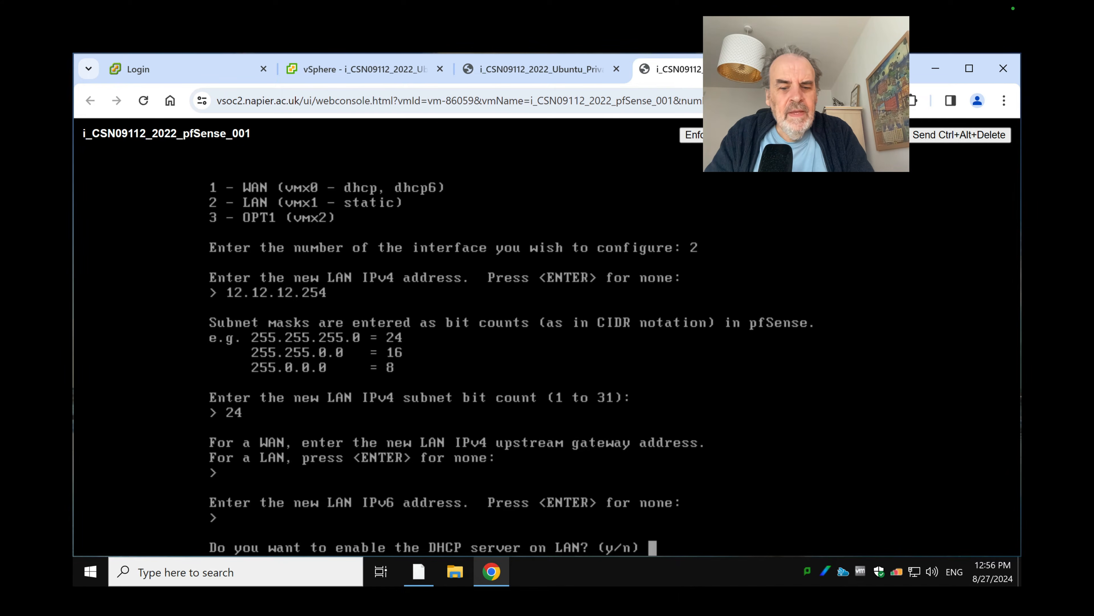
pyautogui.write('n')
pyautogui.press('Return')
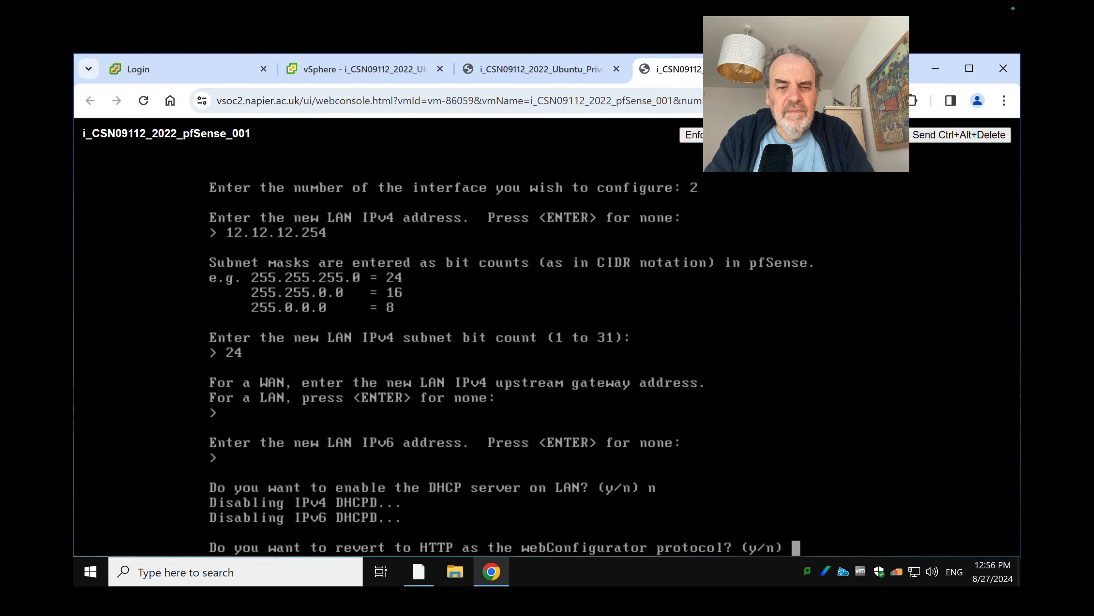
pyautogui.write('y')
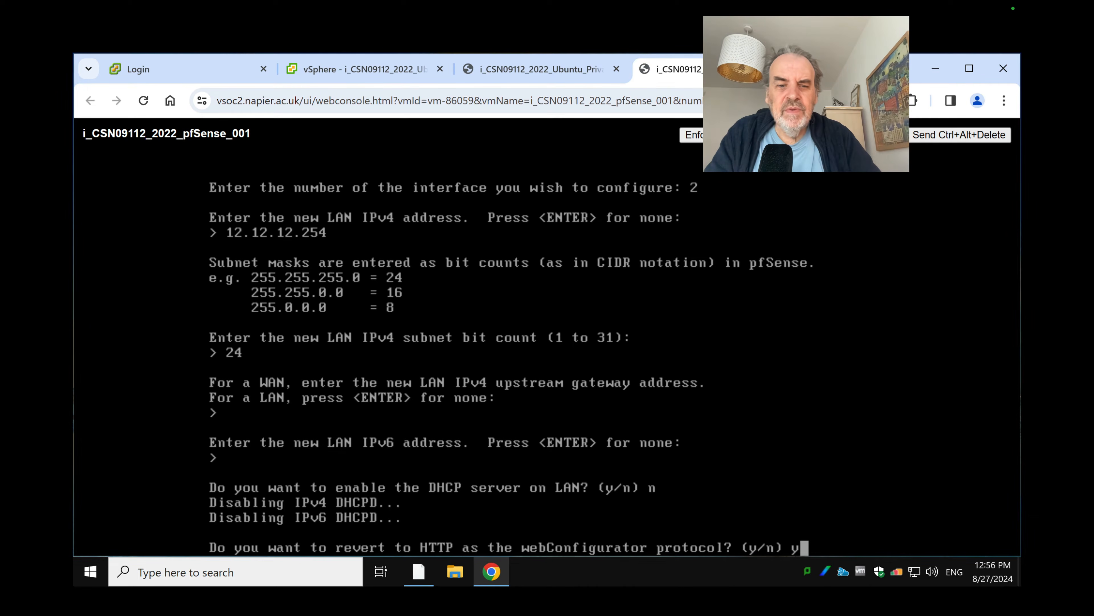
pyautogui.press('Return')
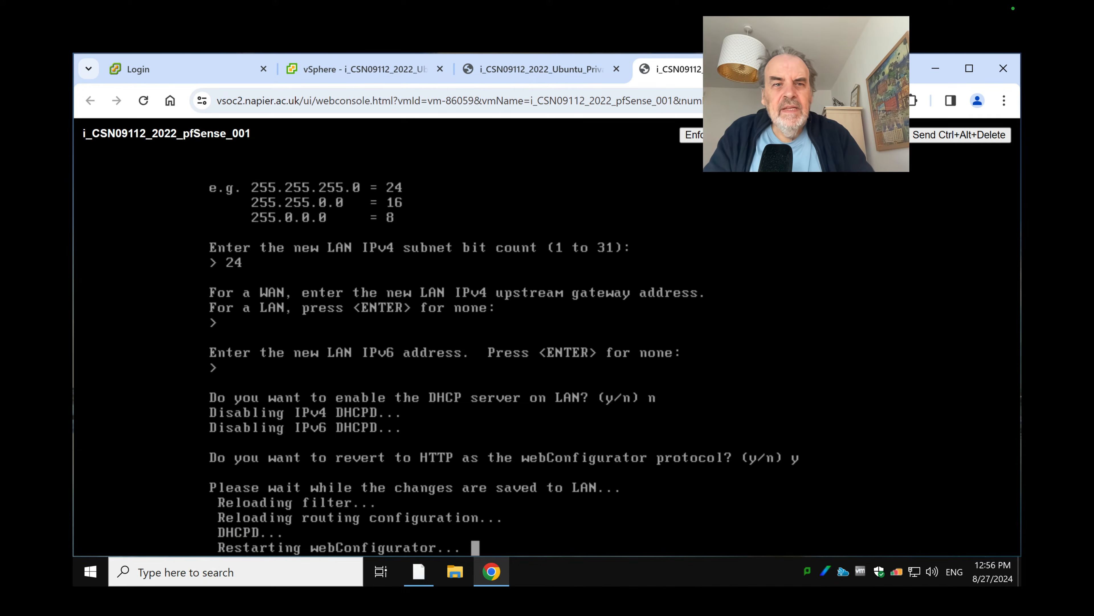
# Ping the gateway 12.12.12.254 from Ubuntu and acknowledge the pfSense LAN result
pyautogui.moveTo(558, 41)
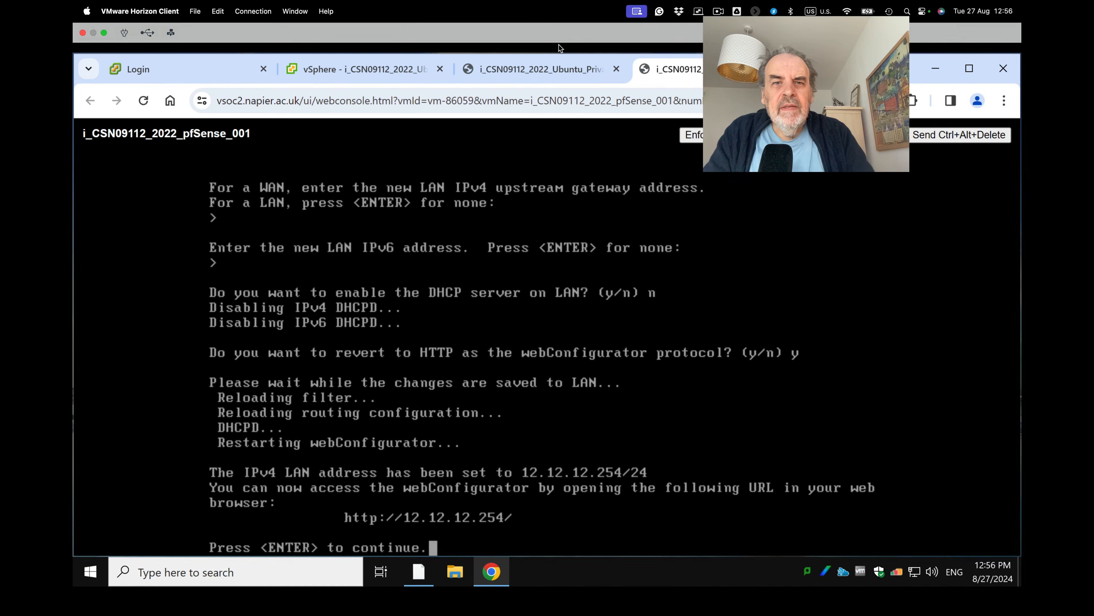
pyautogui.click(551, 67)
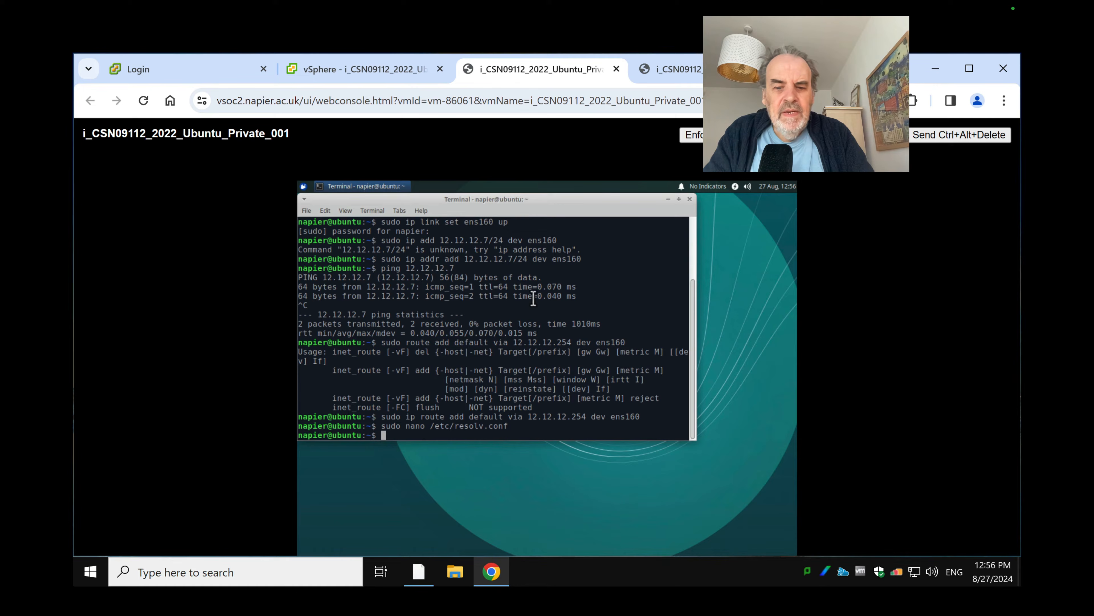
pyautogui.write('ping 12.12.12.254')
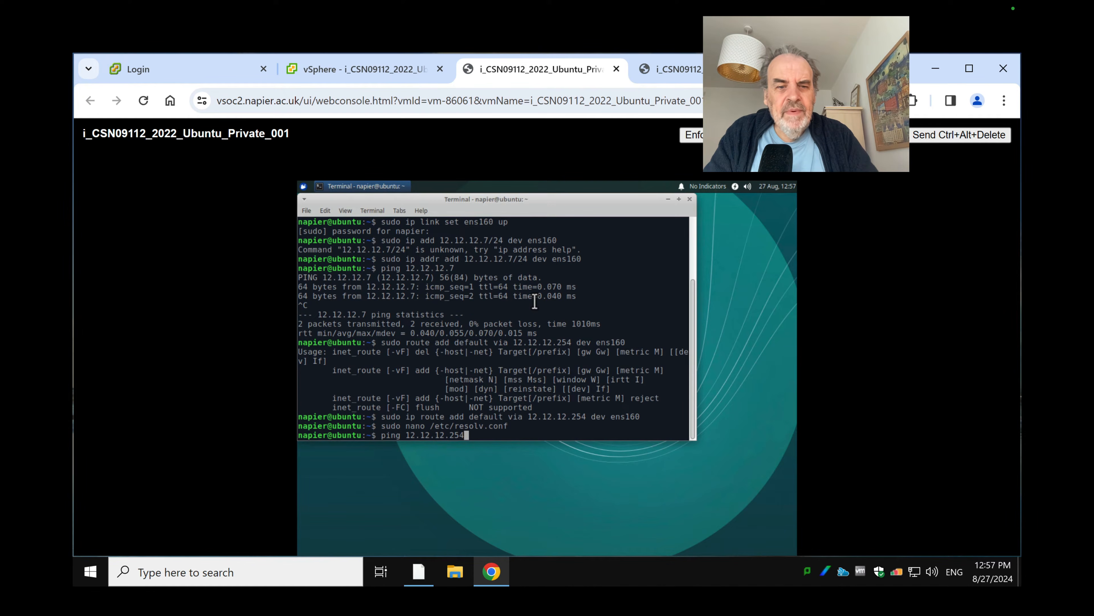
pyautogui.press('Return')
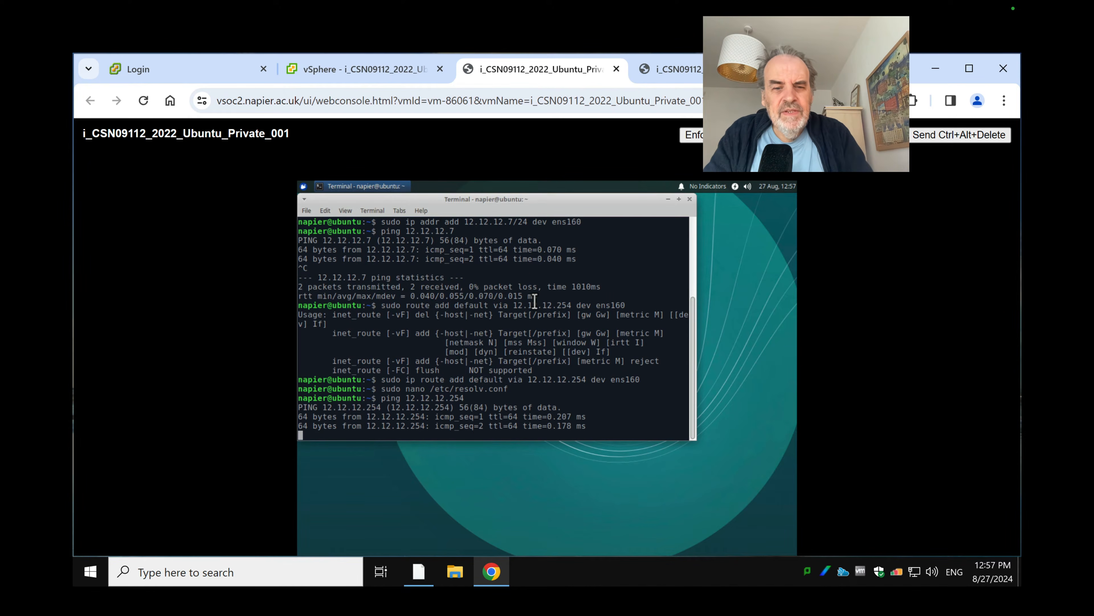
pyautogui.hotkey('ctrl', 'c')
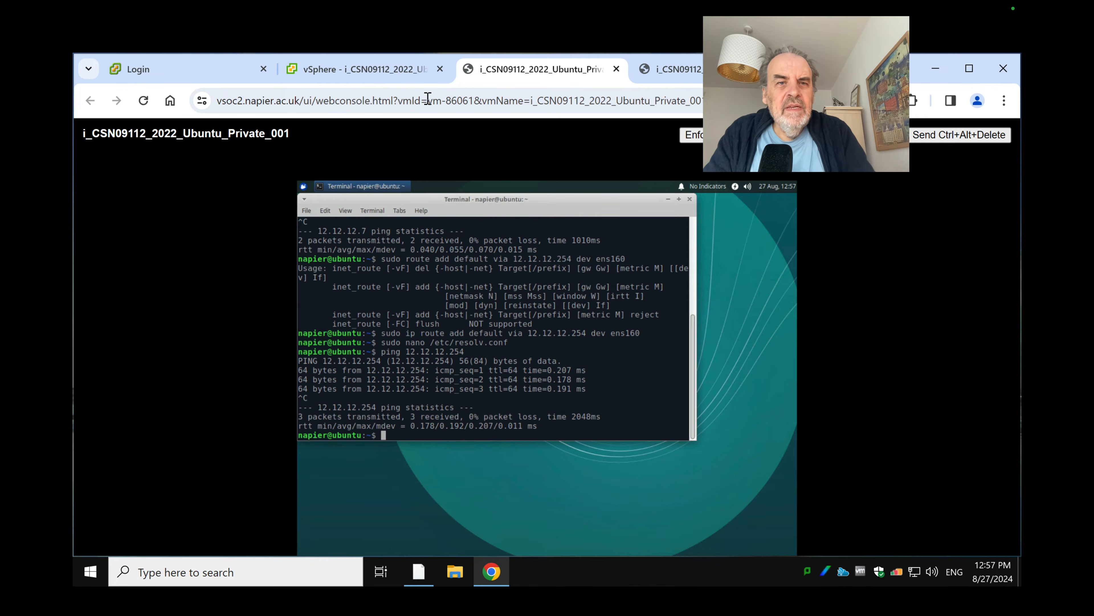
pyautogui.click(401, 78)
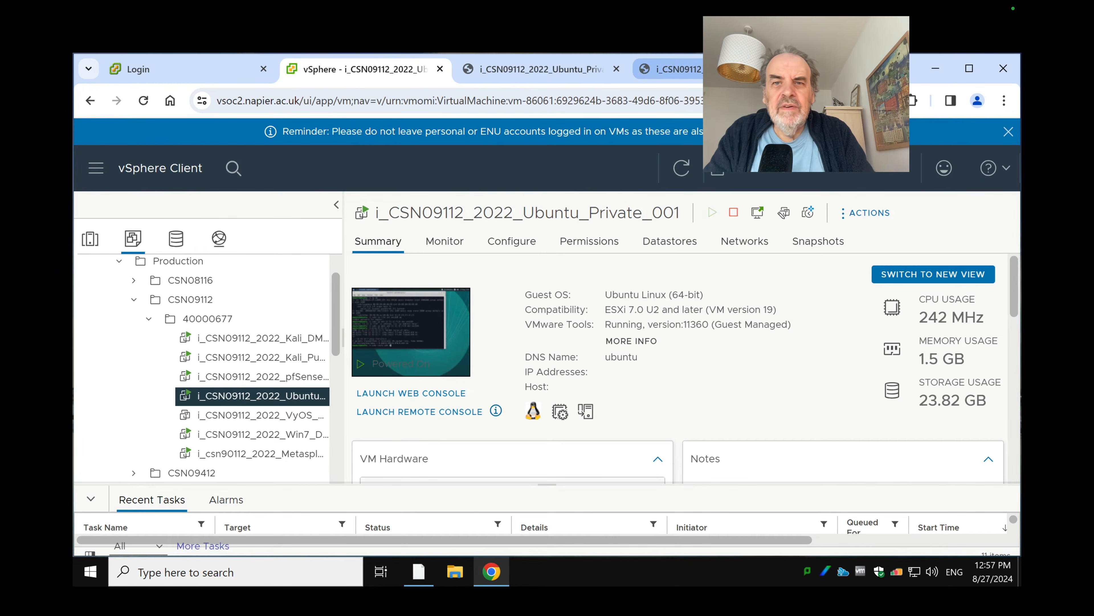
pyautogui.click(672, 70)
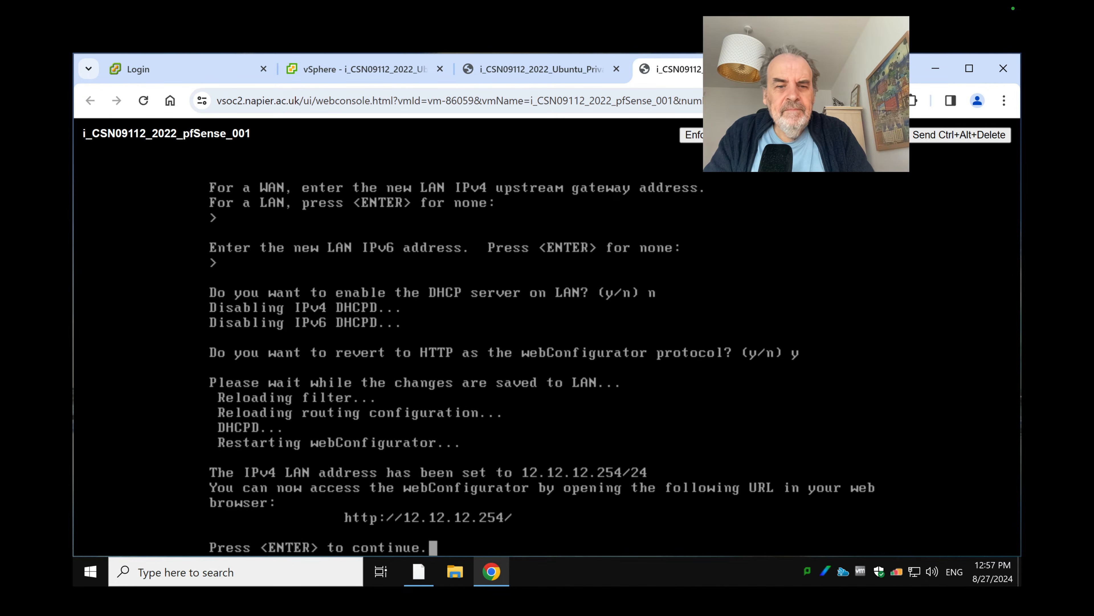
pyautogui.press('Return')
# Ping 8.8.8.8 and resolve google.com with nslookup from the Ubuntu terminal
pyautogui.click(528, 64)
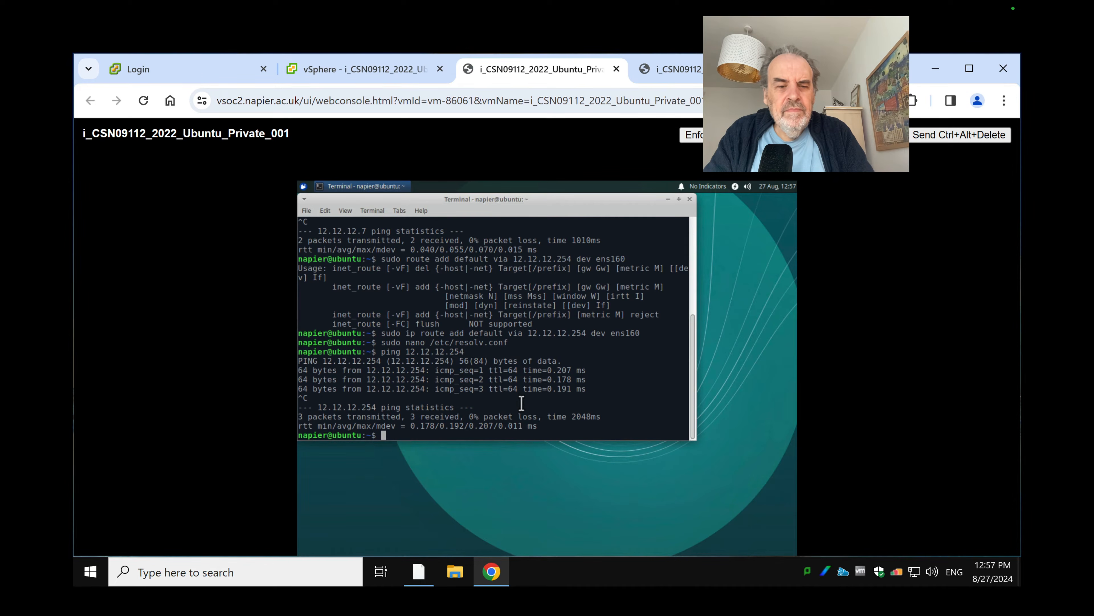
pyautogui.write('ping')
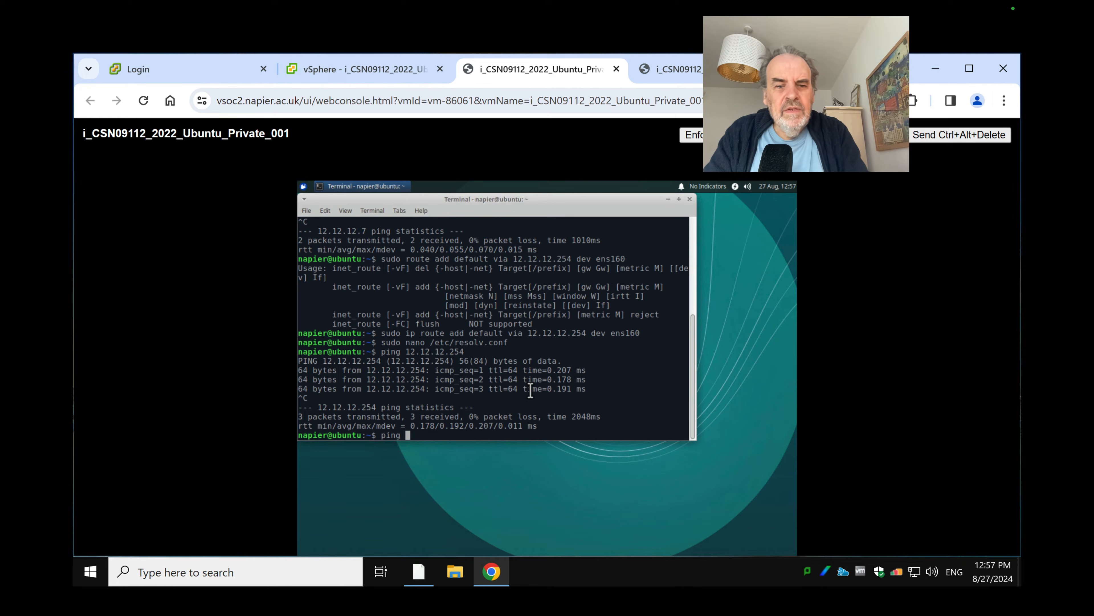
pyautogui.write(' 8.8.8')
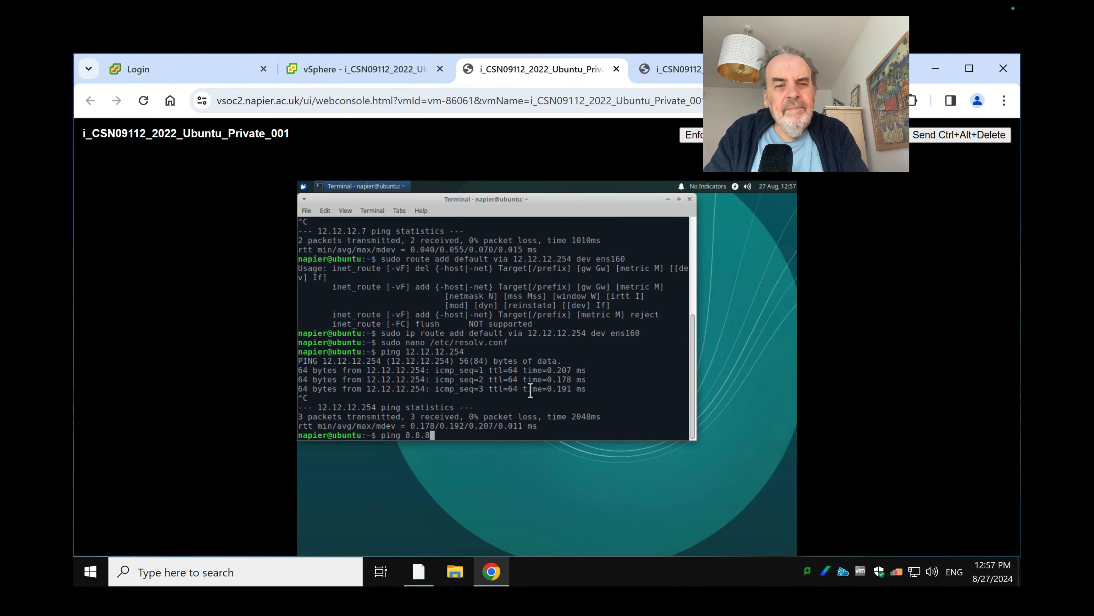
pyautogui.write('.8')
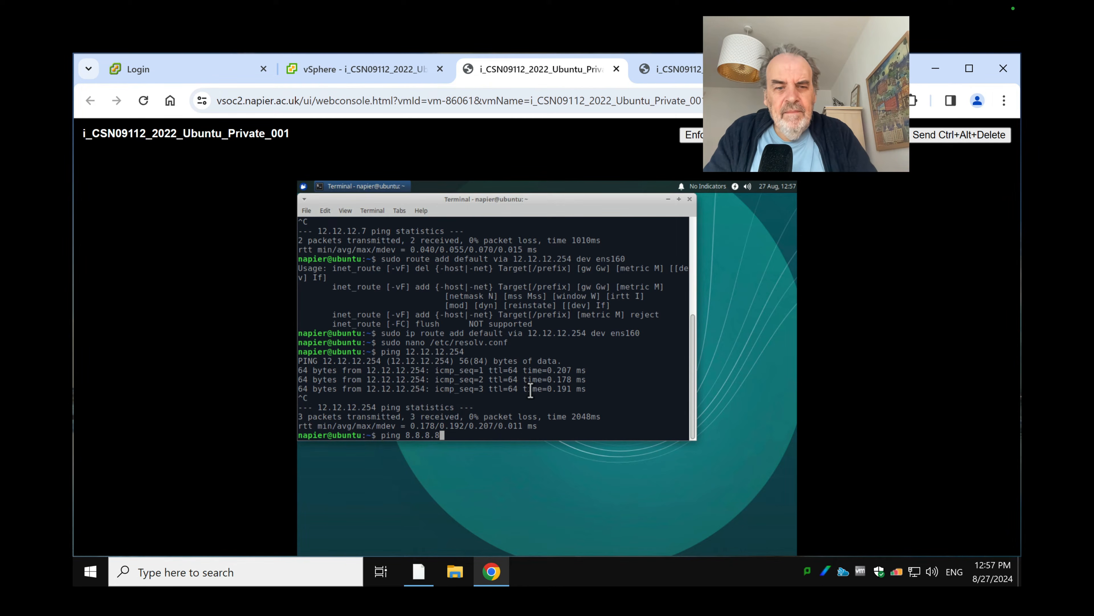
pyautogui.press('Return')
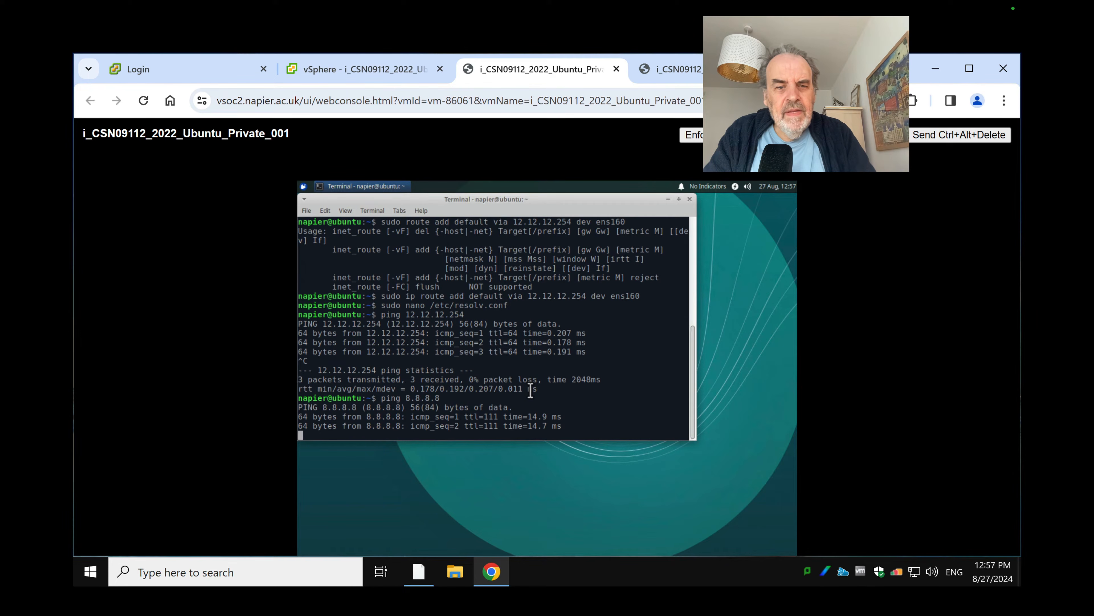
pyautogui.hotkey('ctrl', 'c')
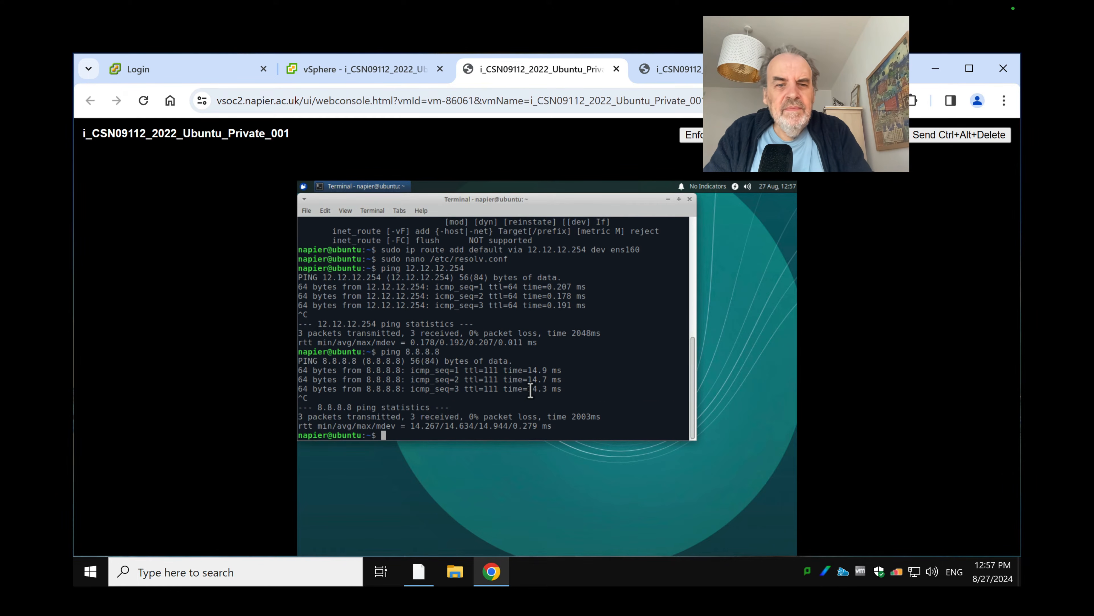
pyautogui.write('ns')
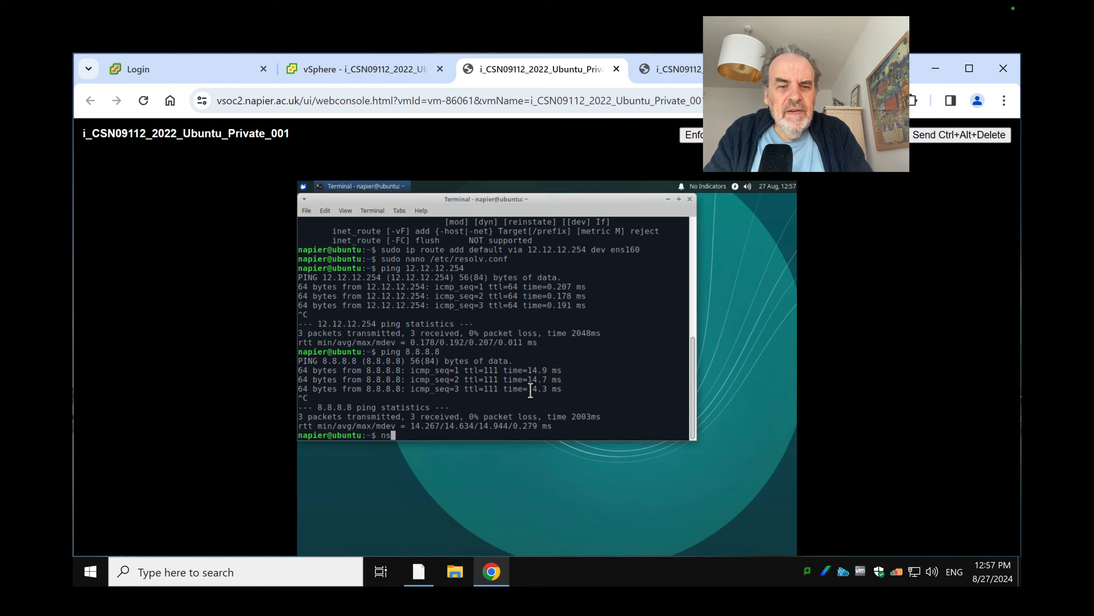
pyautogui.write('lookup google.com')
pyautogui.press('Return')
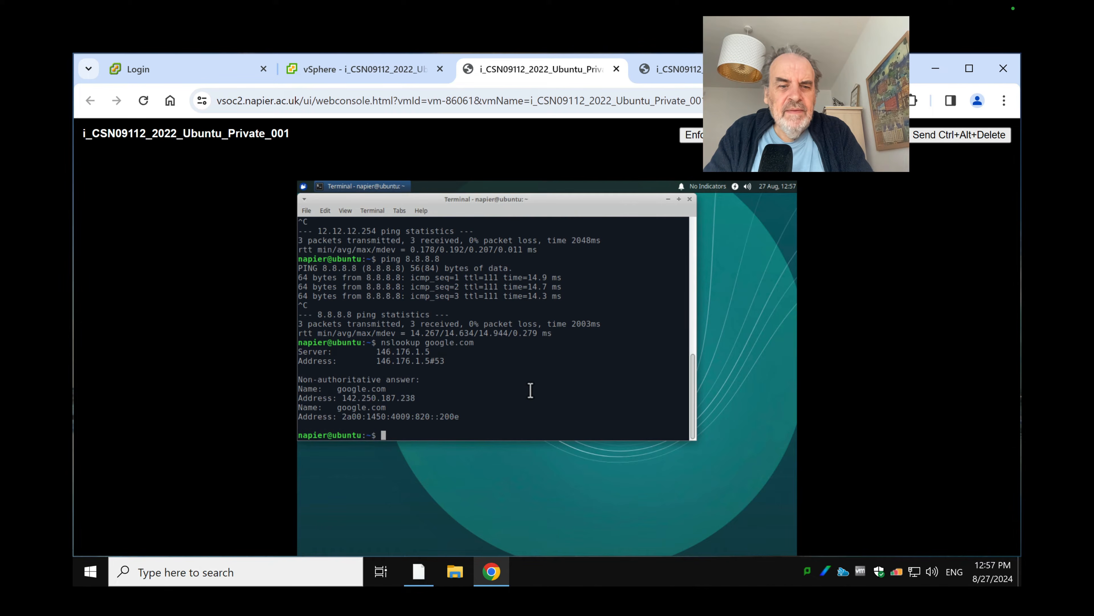
pyautogui.moveTo(543, 198); pyautogui.dragTo(699, 264)
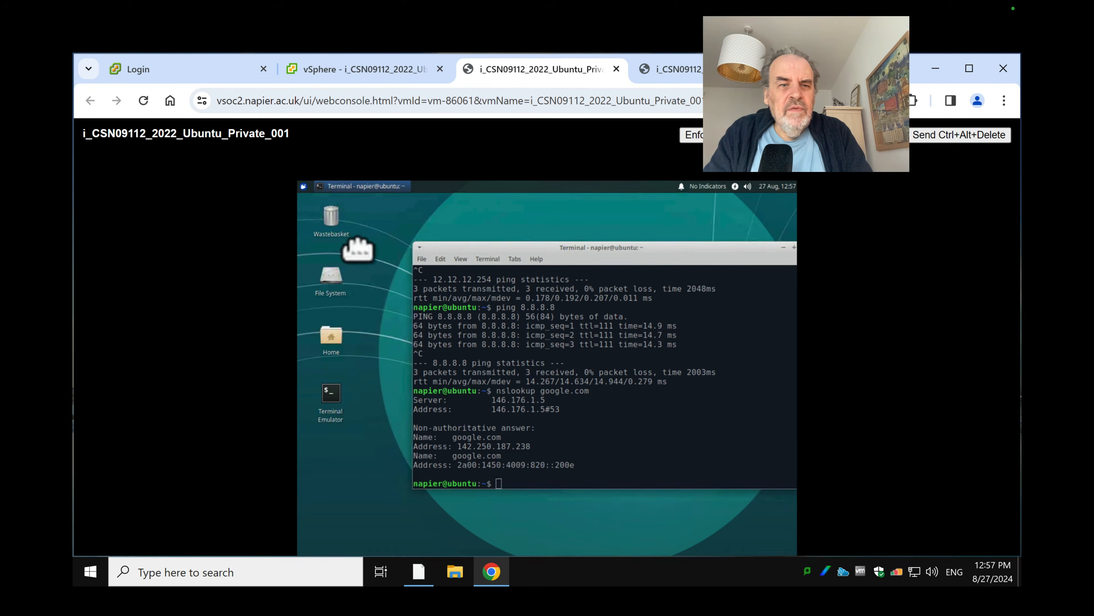
pyautogui.click(347, 187)
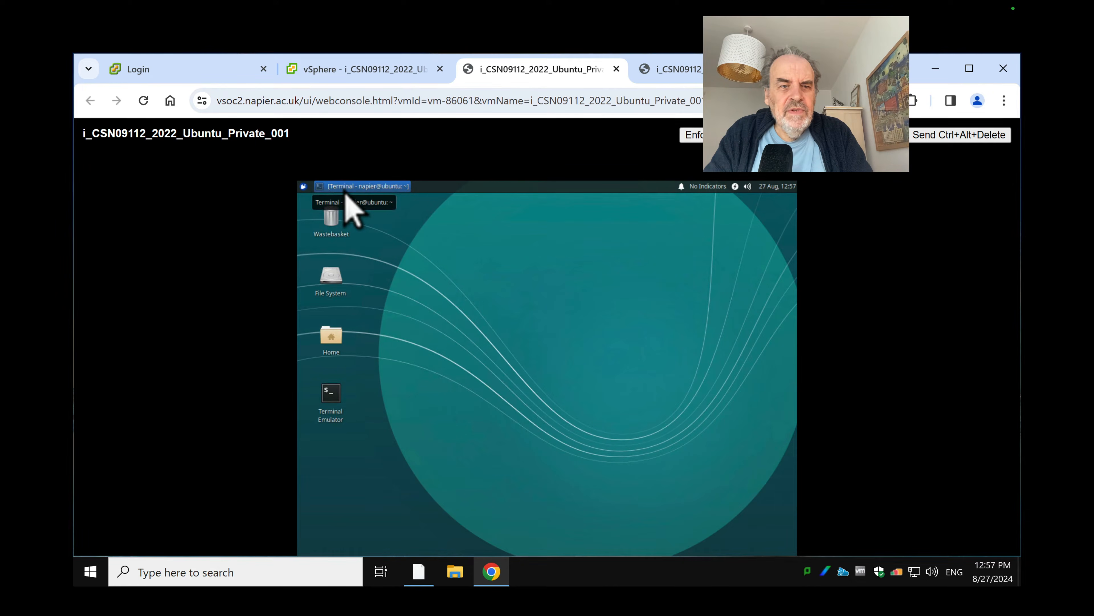
pyautogui.click(346, 190)
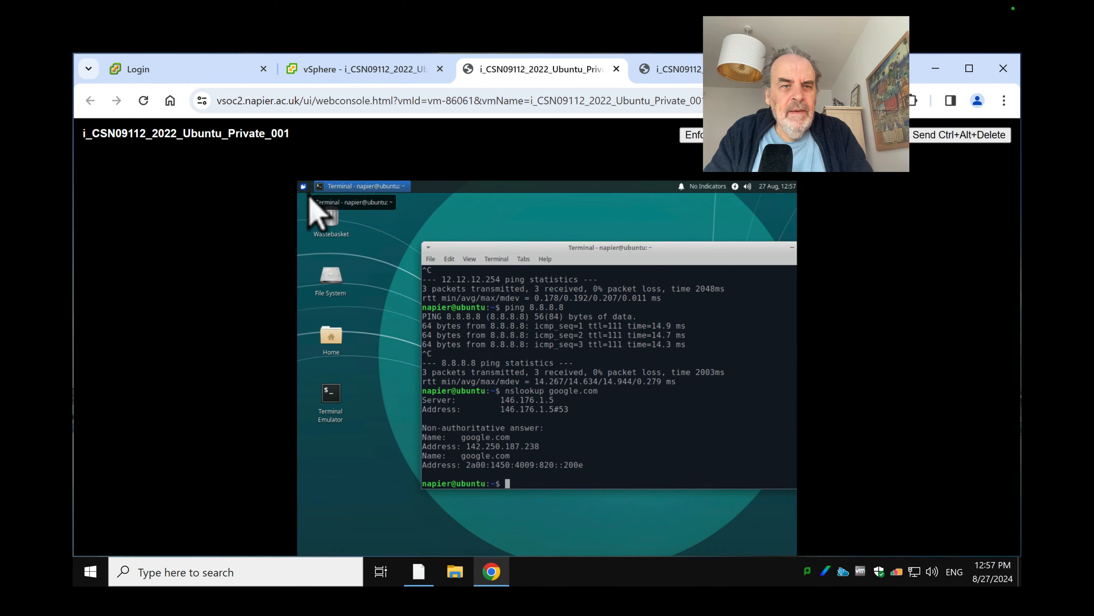
pyautogui.click(303, 186)
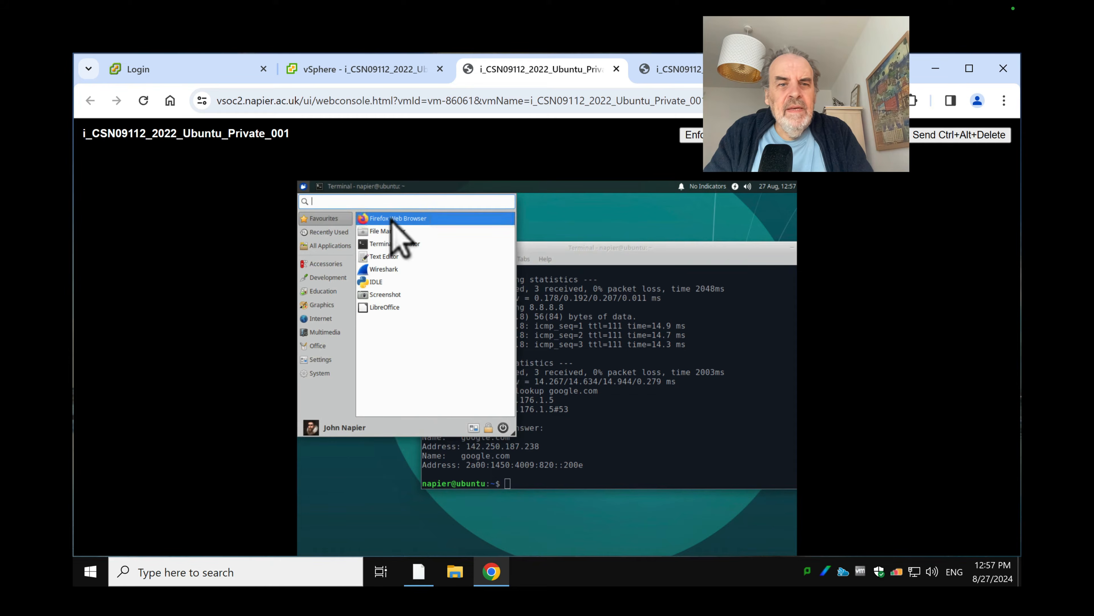
pyautogui.click(414, 218)
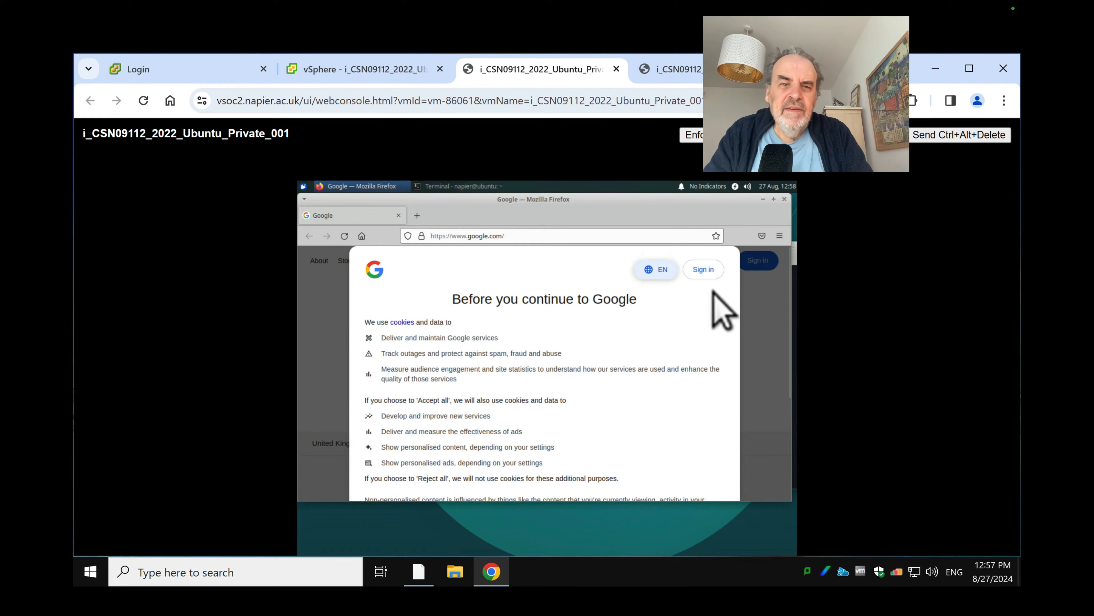
pyautogui.click(546, 236)
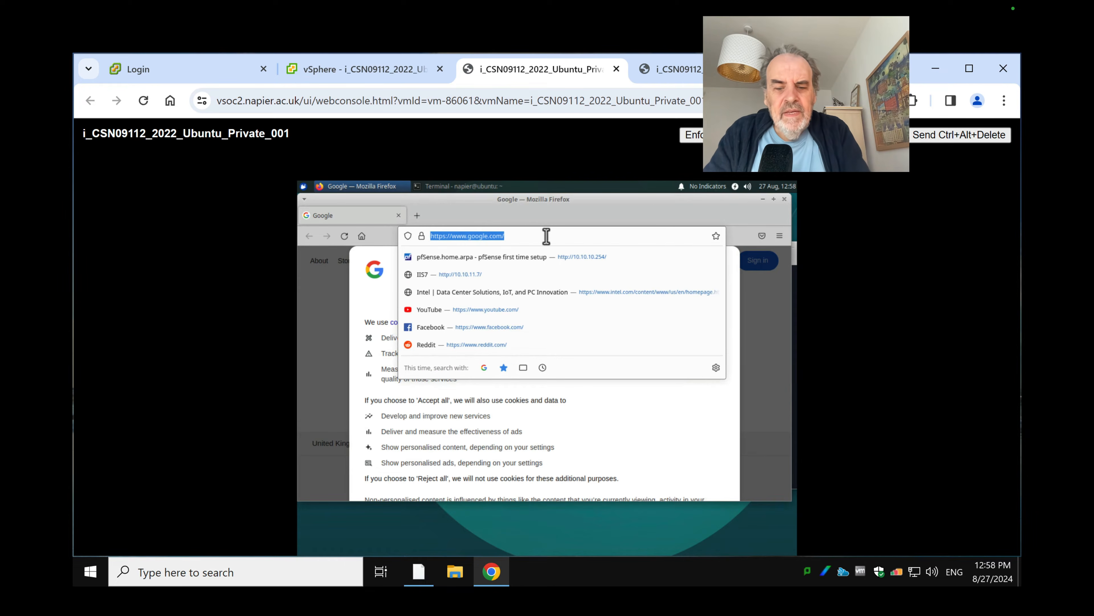
pyautogui.write('192')
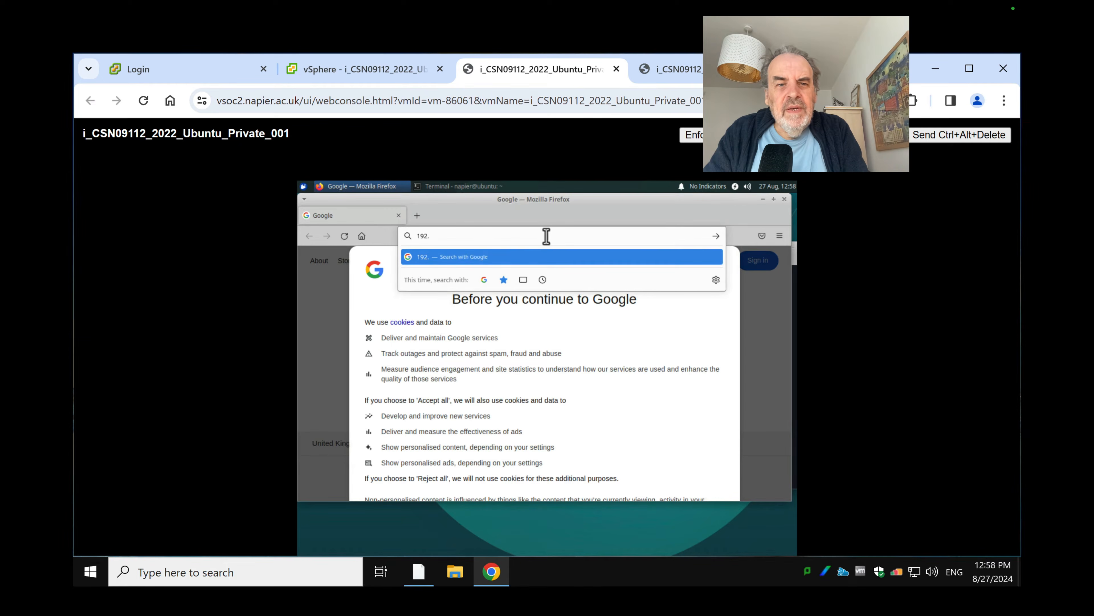
pyautogui.write('.')
pyautogui.press('BackSpace')
pyautogui.press('BackSpace')
pyautogui.press('BackSpace')
pyautogui.press('BackSpace')
pyautogui.write('12.12')
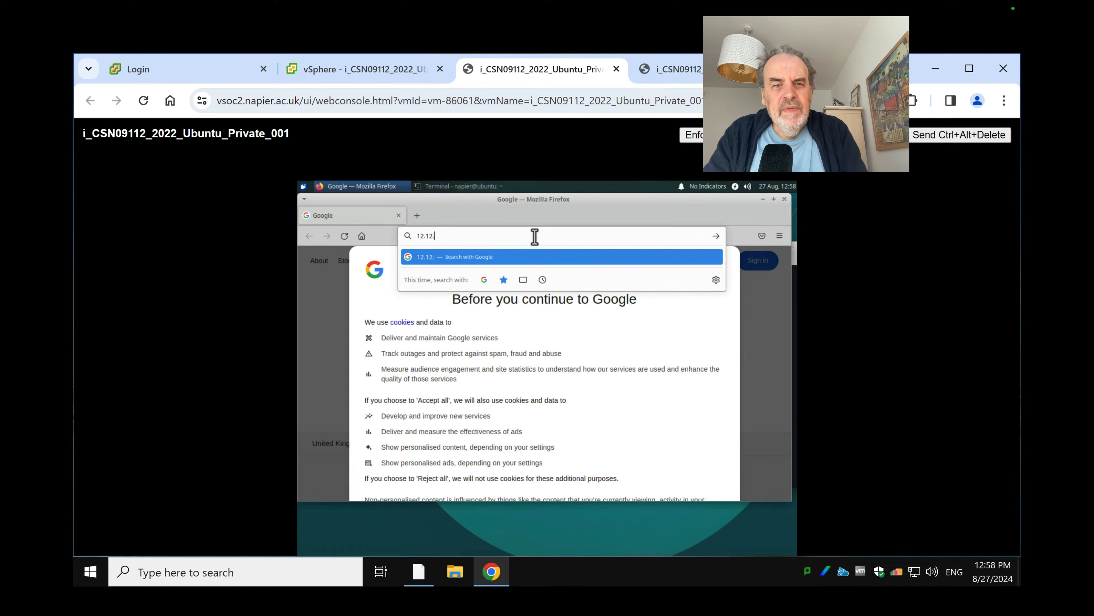
pyautogui.write('.12.254')
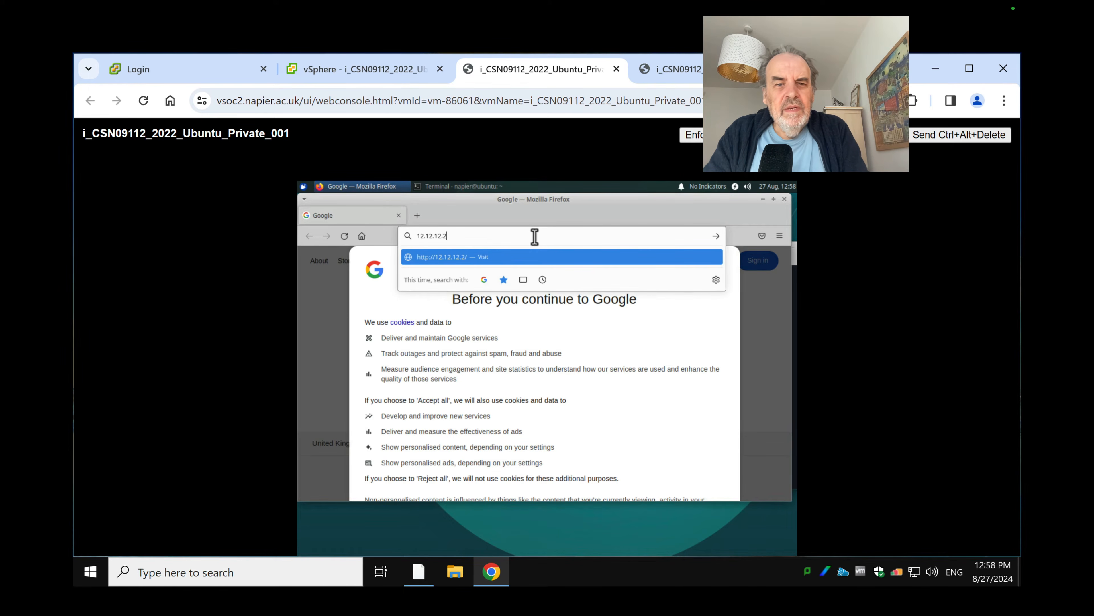
pyautogui.press('Return')
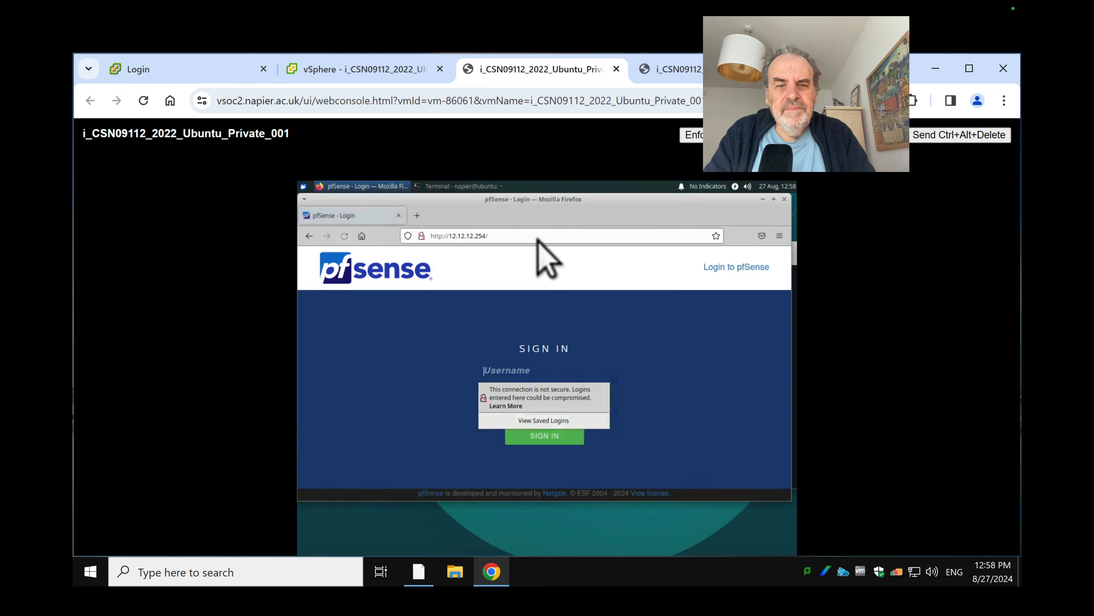
# Sign in to pfSense as admin with its password and save the login in Firefox
pyautogui.click(507, 372)
pyautogui.write('p')
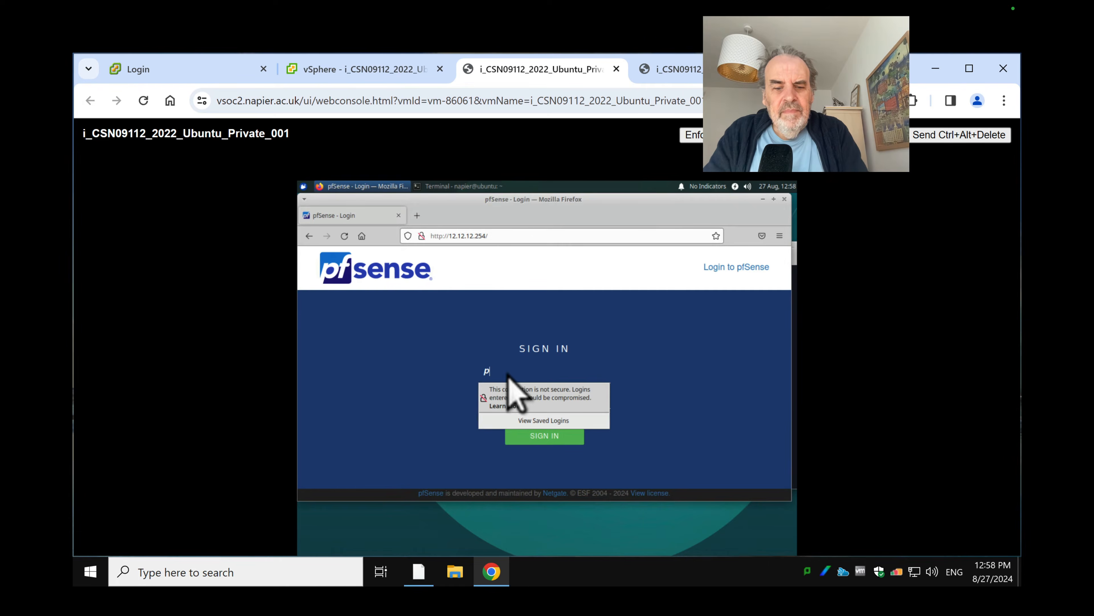
pyautogui.press('BackSpace')
pyautogui.write('admin')
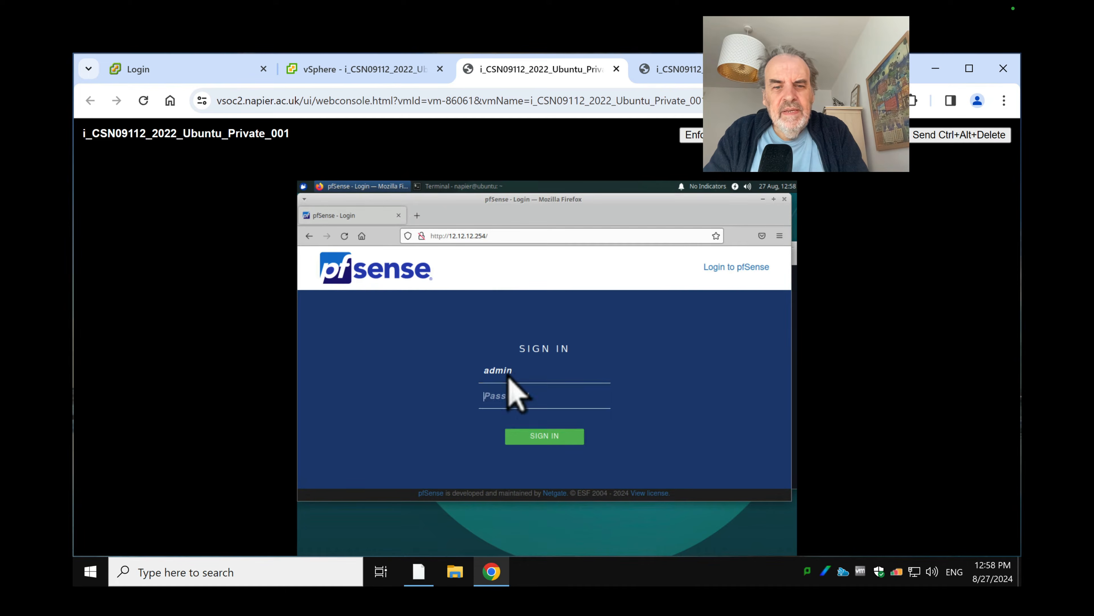
pyautogui.press('Tab')
pyautogui.write('pfsense')
pyautogui.press('Return')
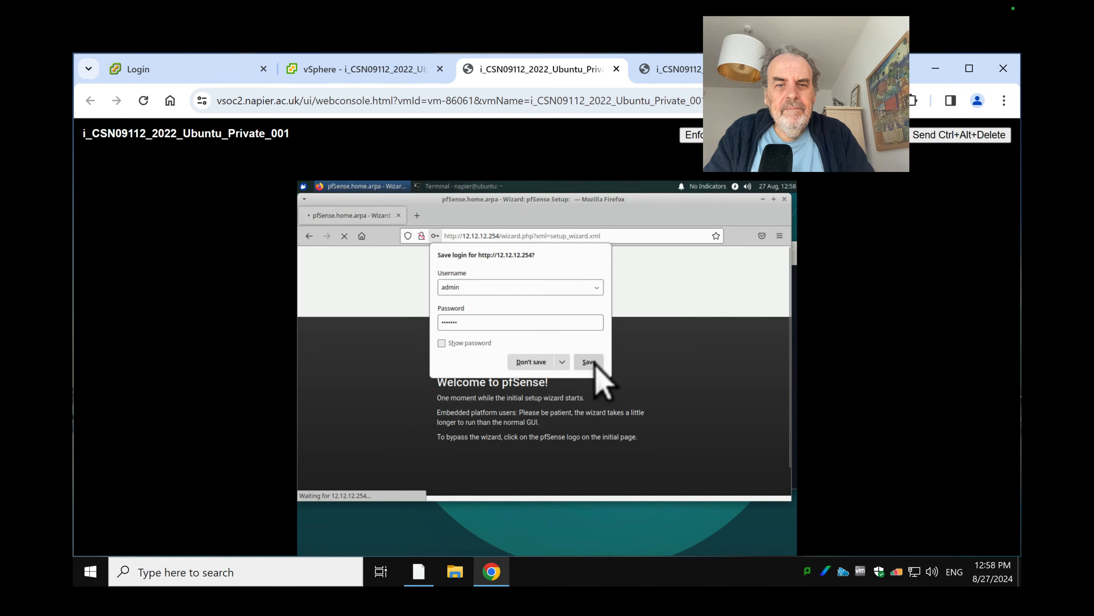
pyautogui.click(590, 361)
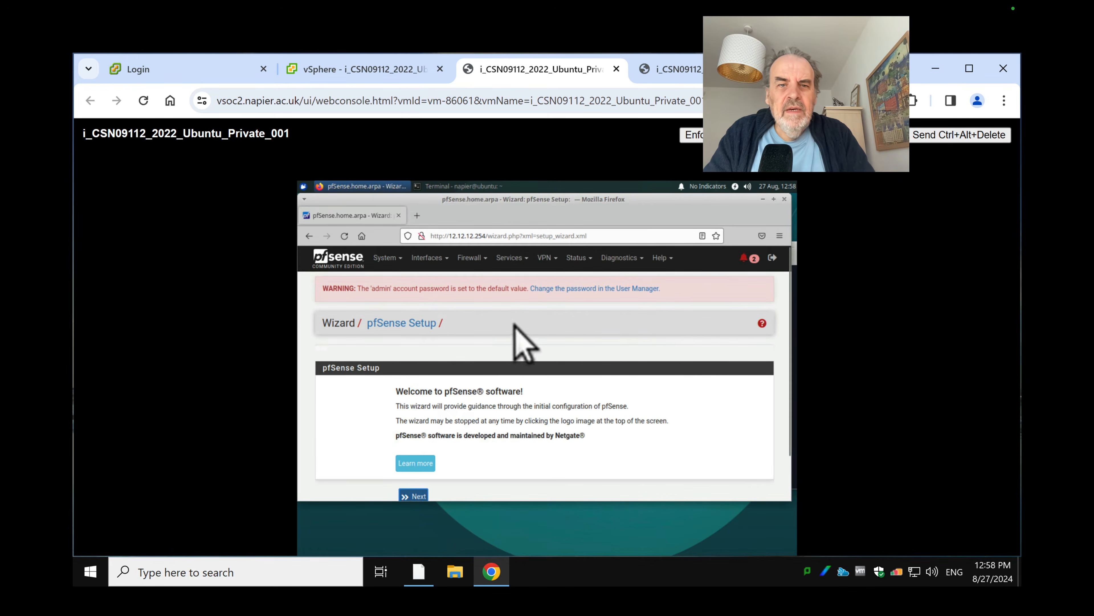
pyautogui.moveTo(539, 207); pyautogui.dragTo(619, 240)
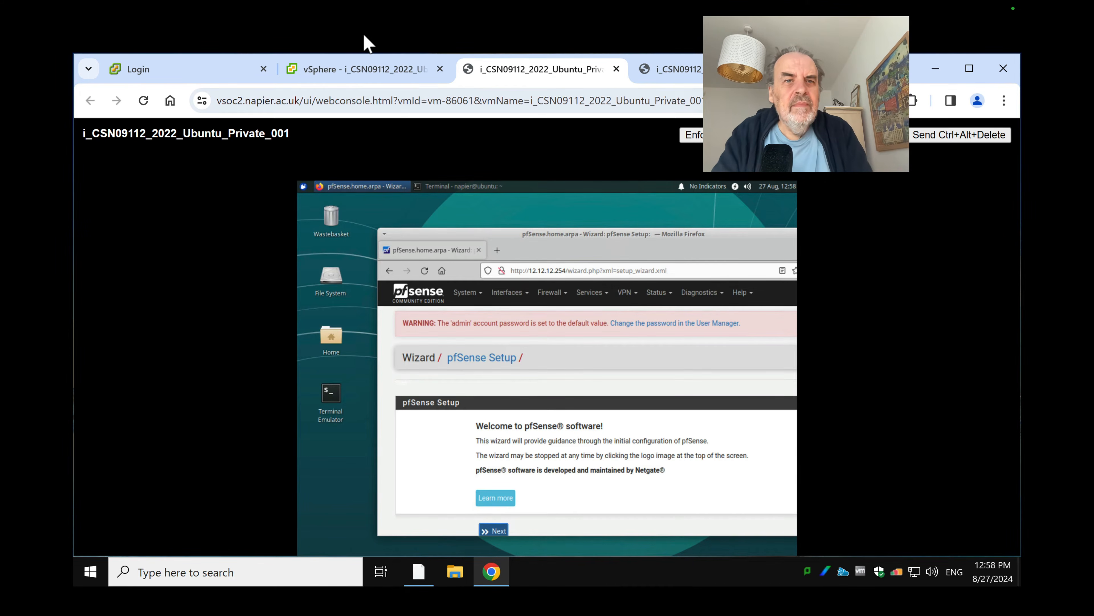
pyautogui.click(367, 74)
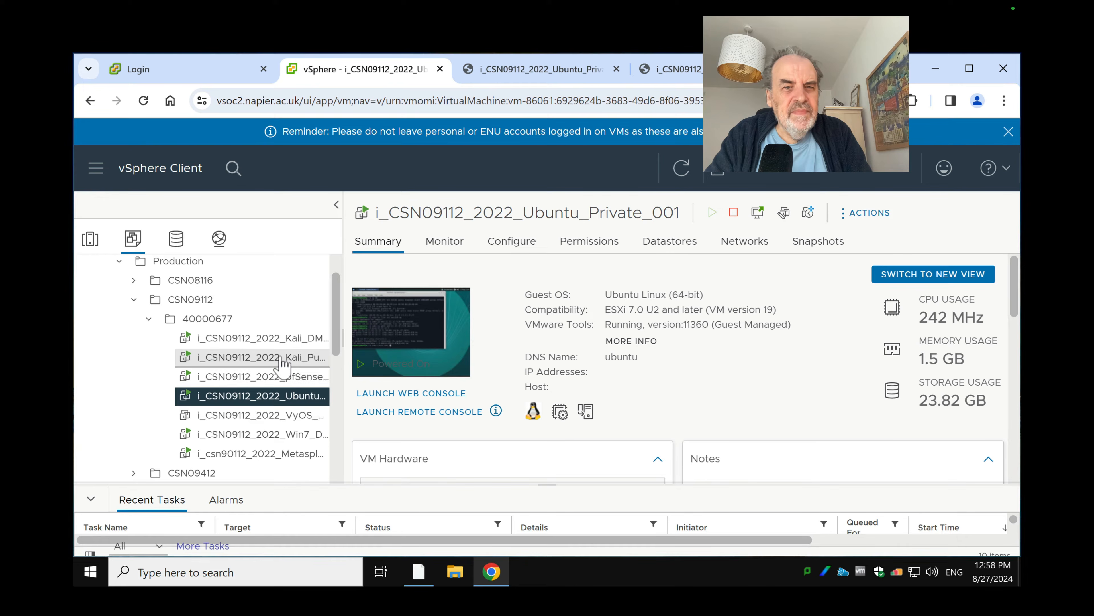
# Launch the Win7_DMZ_001 web console and sign in to Windows 7 with the account password
pyautogui.click(288, 437)
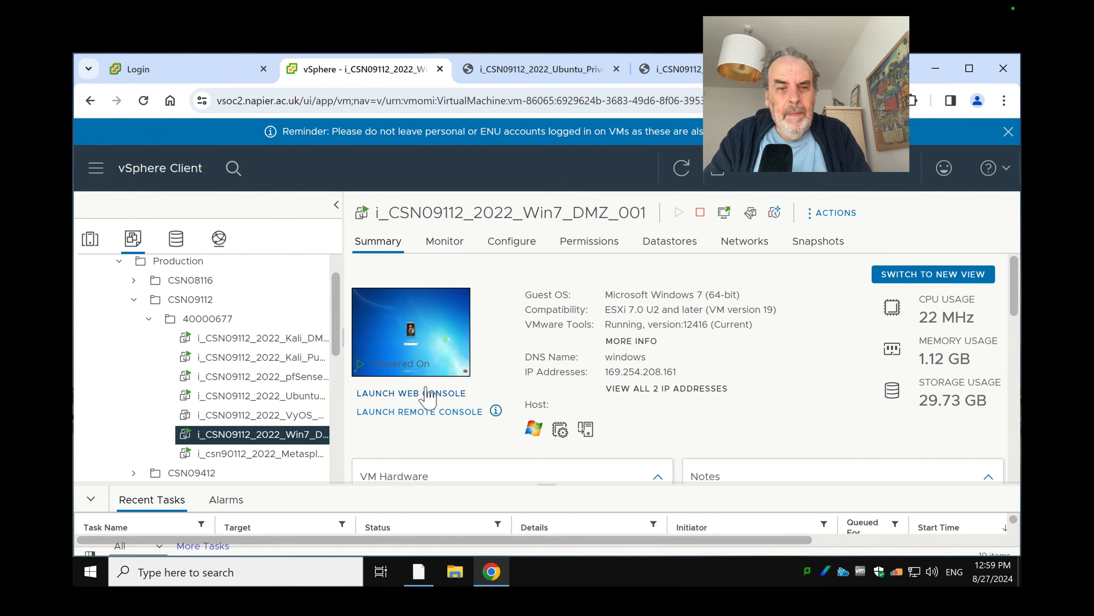
pyautogui.click(495, 364)
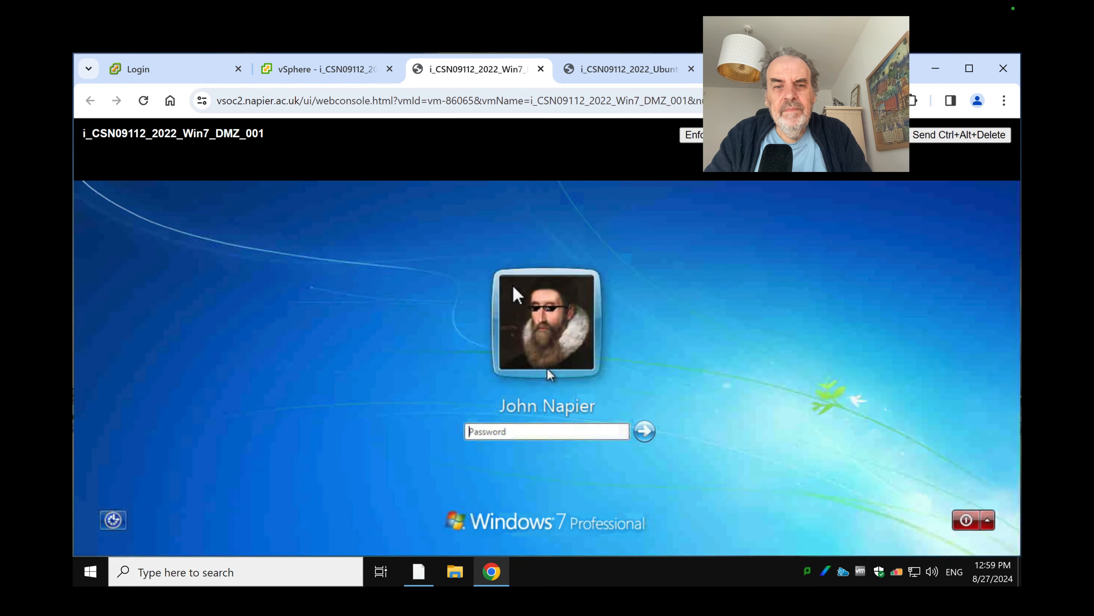
pyautogui.click(533, 435)
pyautogui.write('********')
pyautogui.press('Return')
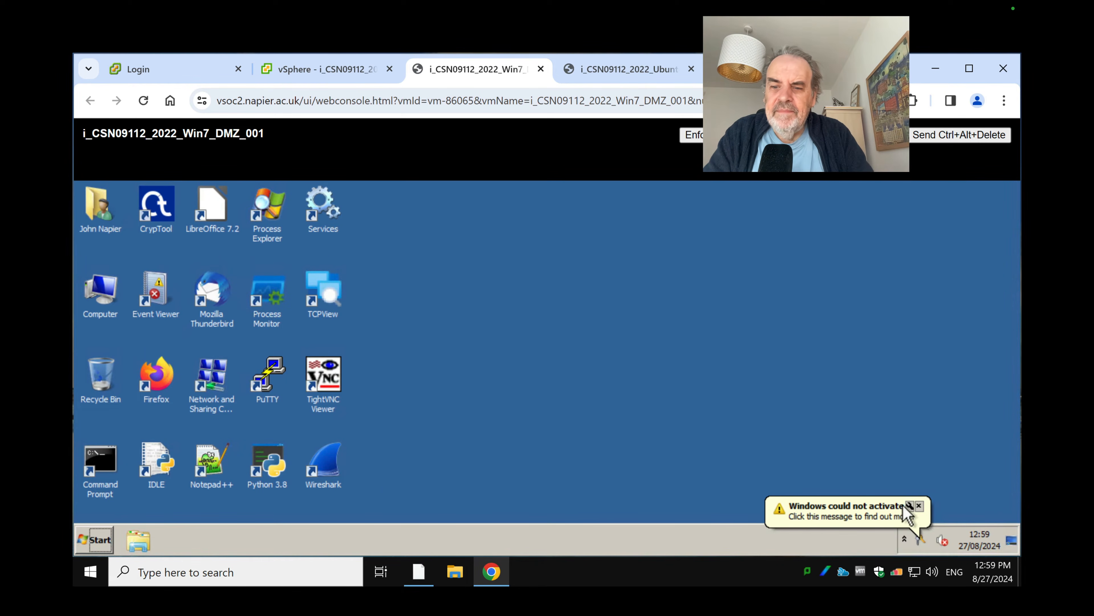
# Open the IPv4 properties of Win7's Local Area Connection 3 adapter
pyautogui.click(919, 505)
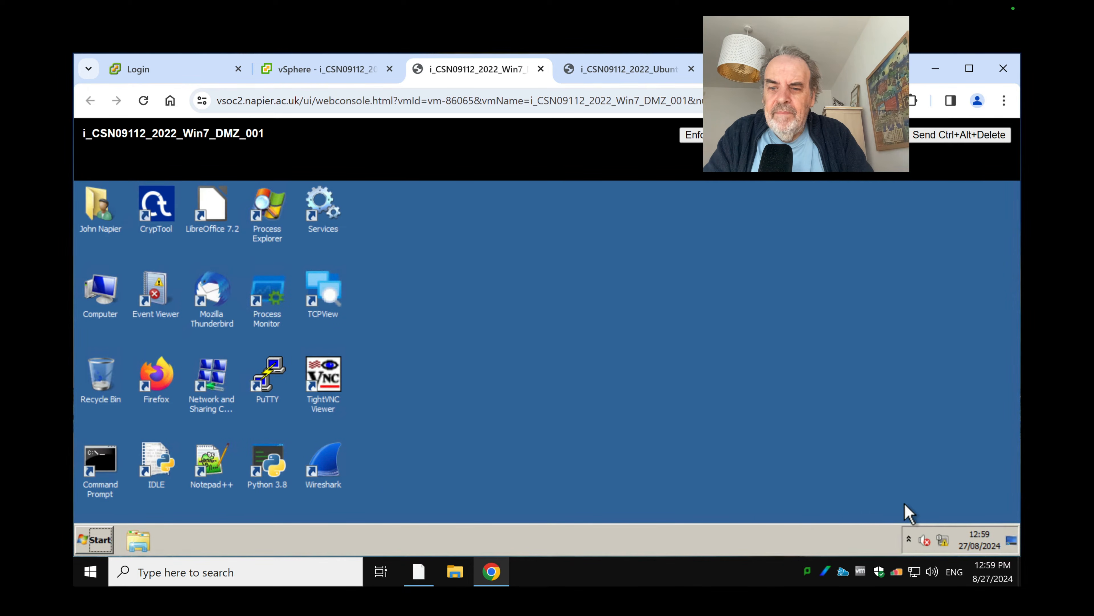
pyautogui.click(100, 541)
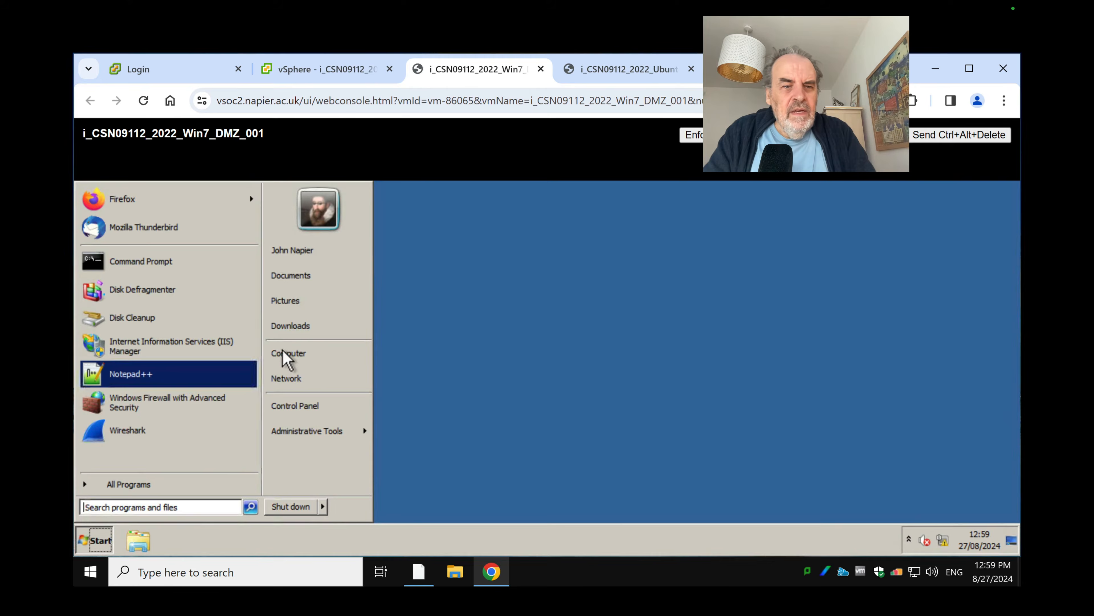
pyautogui.click(290, 379)
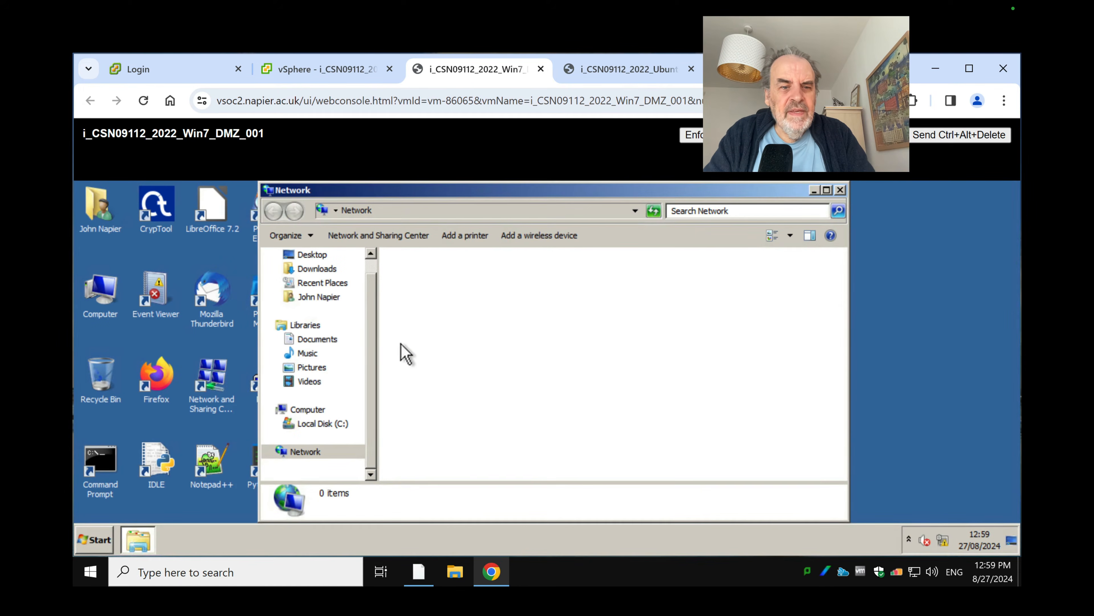
pyautogui.click(375, 239)
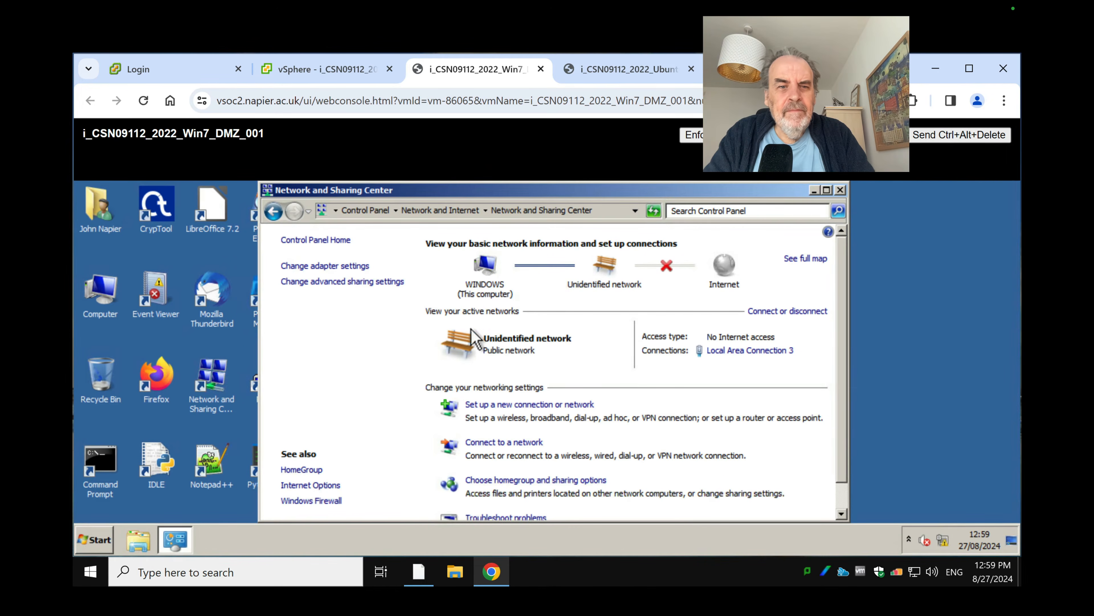
pyautogui.click(354, 266)
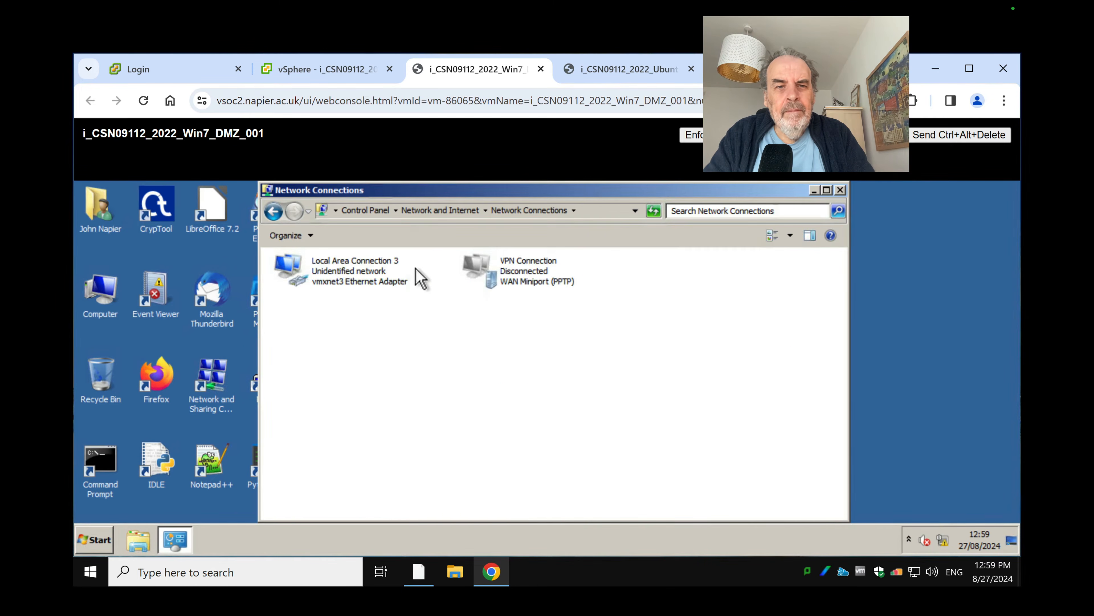
pyautogui.click(353, 275)
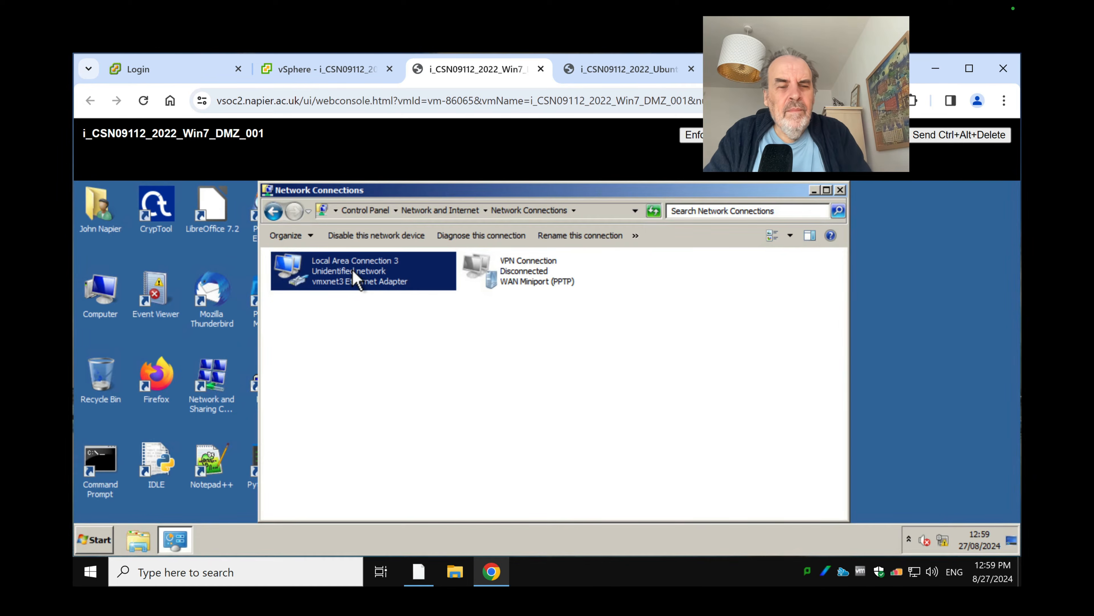
pyautogui.rightClick(352, 270)
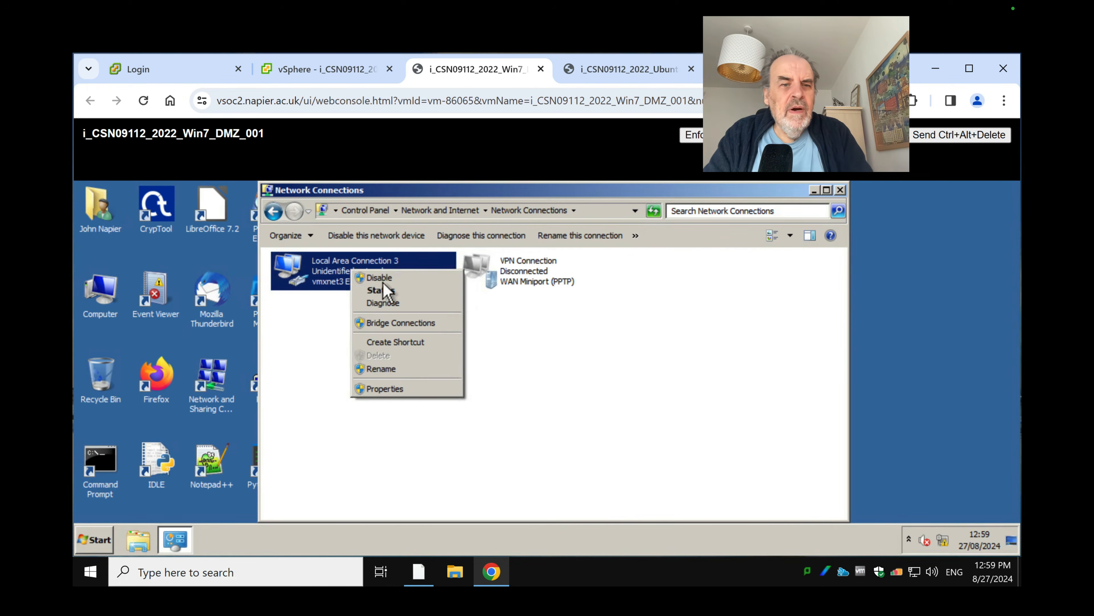
pyautogui.click(390, 390)
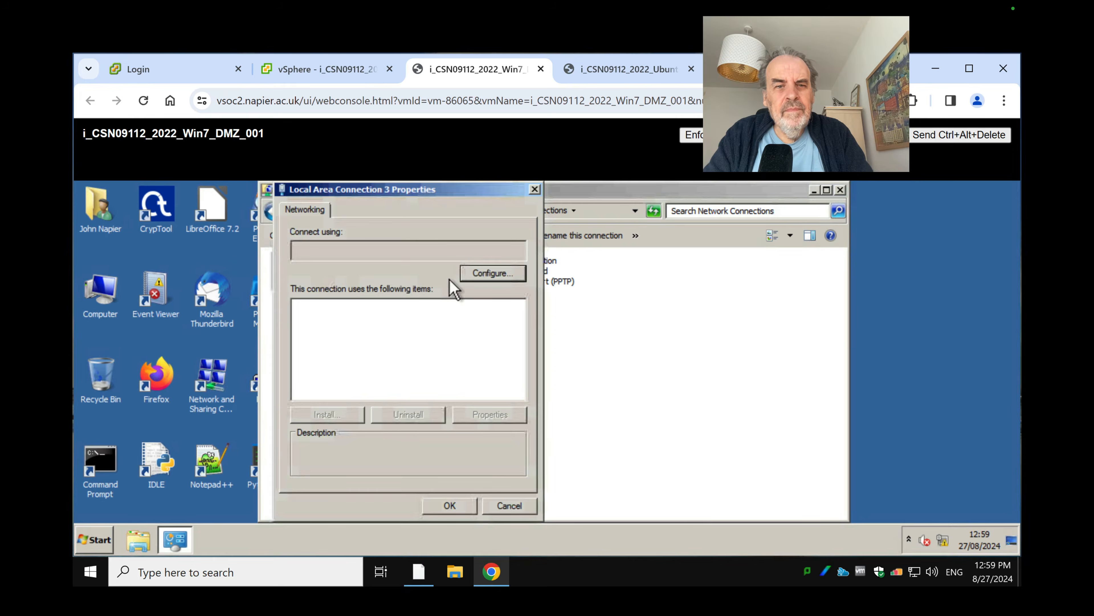
pyautogui.click(390, 370)
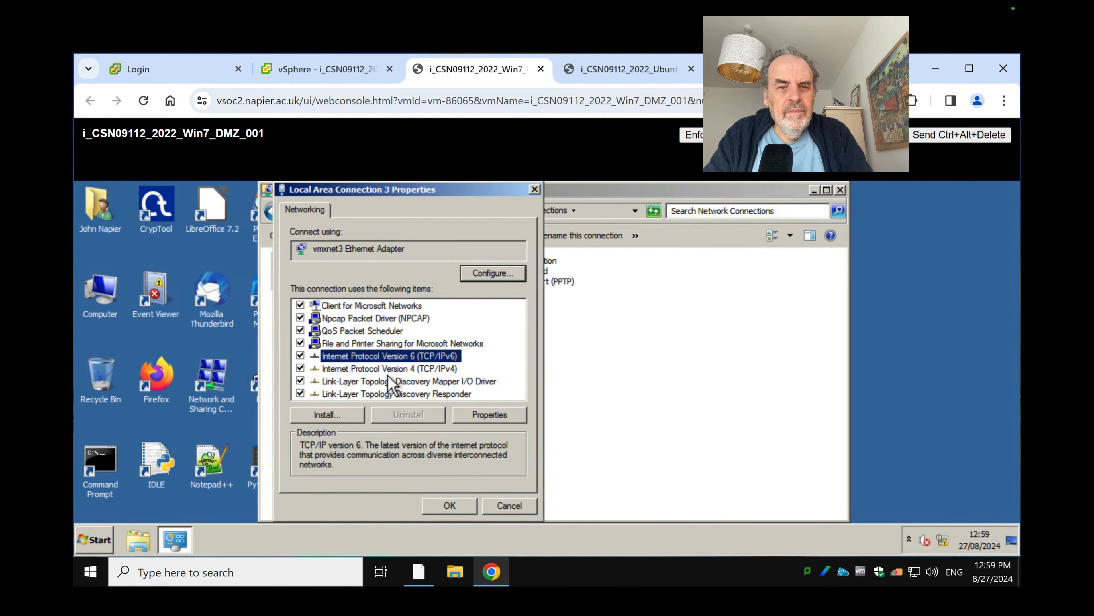
pyautogui.click(483, 416)
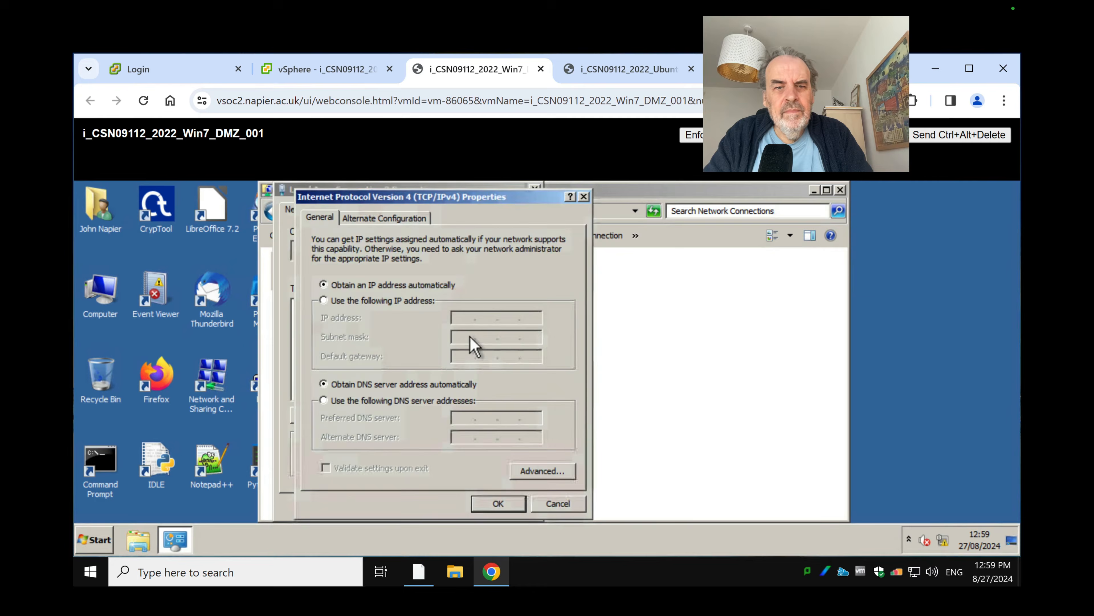
# Set a static IP 12.12.13.7, subnet mask 255.255.255.0 and default gateway 12.12.13.254
pyautogui.click(378, 301)
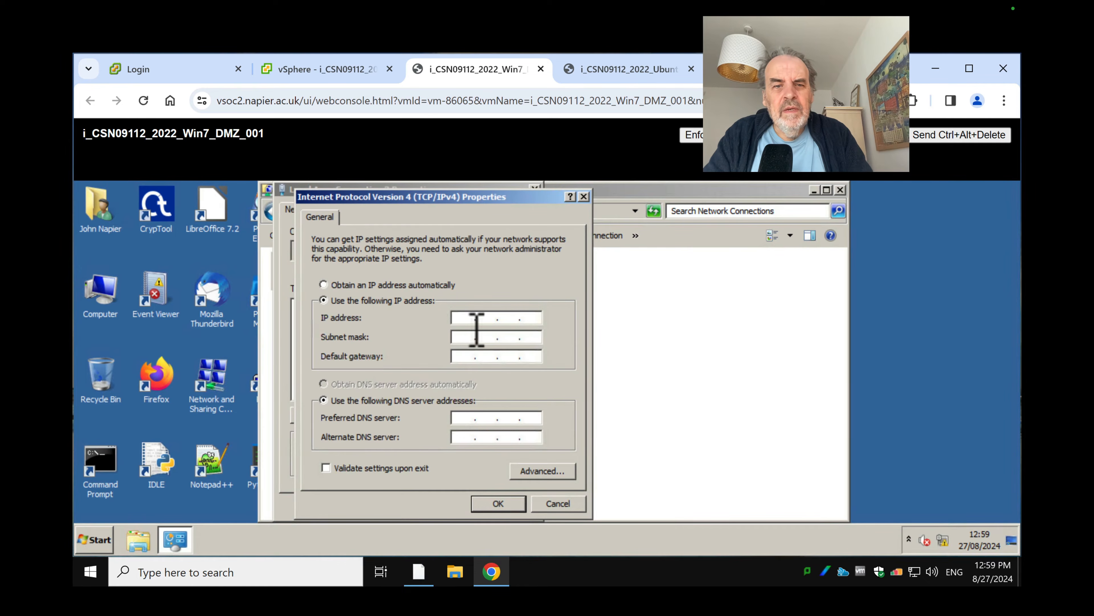
pyautogui.write('12')
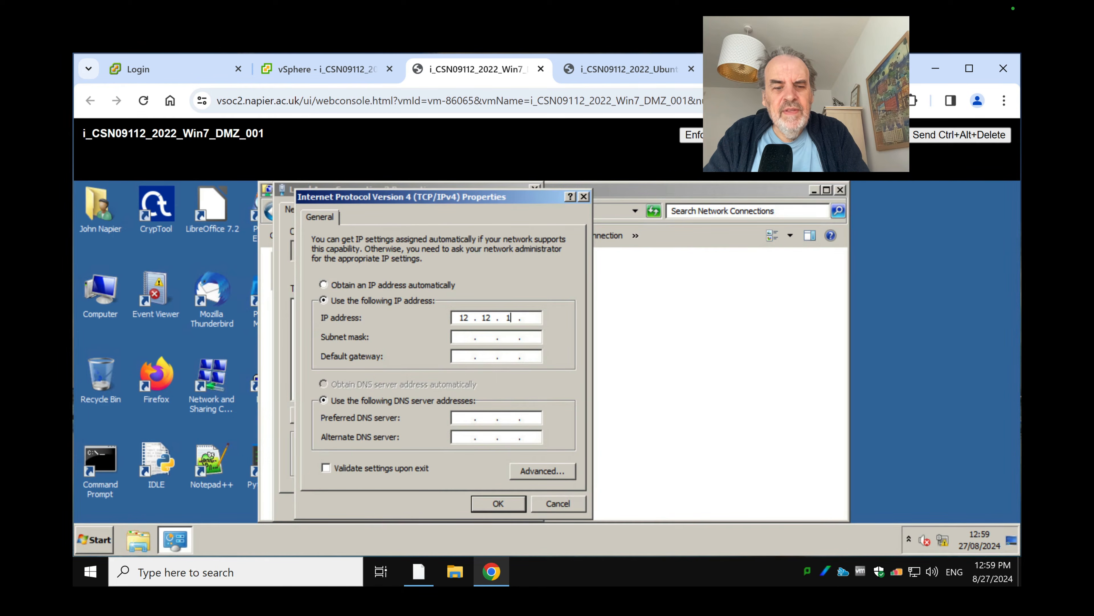
pyautogui.write('.12.13.7')
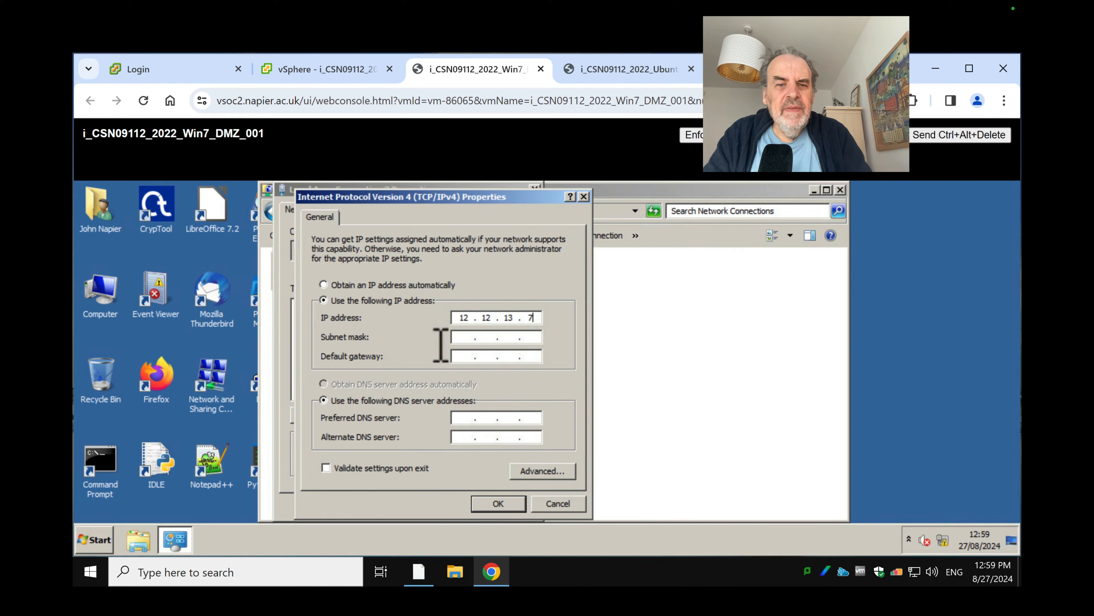
pyautogui.press('Tab')
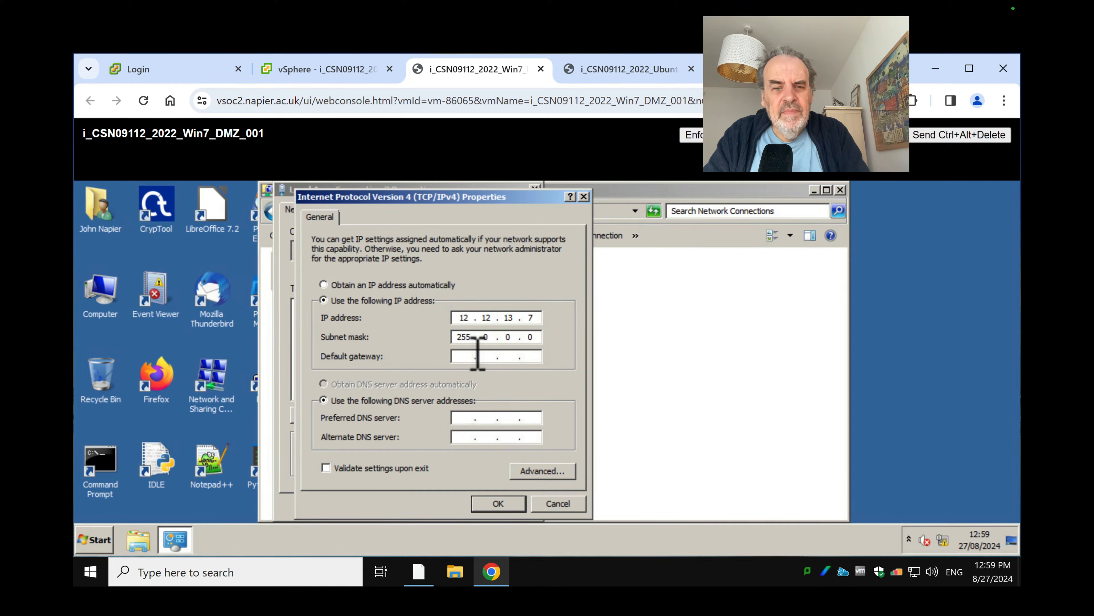
pyautogui.press('BackSpace')
pyautogui.press('BackSpace')
pyautogui.write('2')
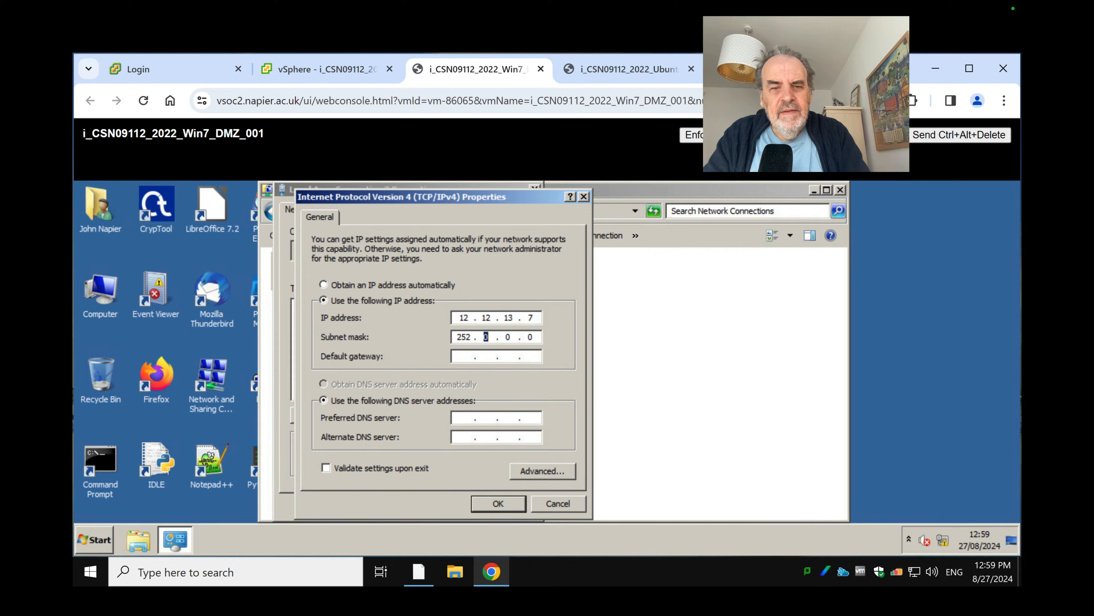
pyautogui.write('44')
pyautogui.press('BackSpace')
pyautogui.press('BackSpace')
pyautogui.press('BackSpace')
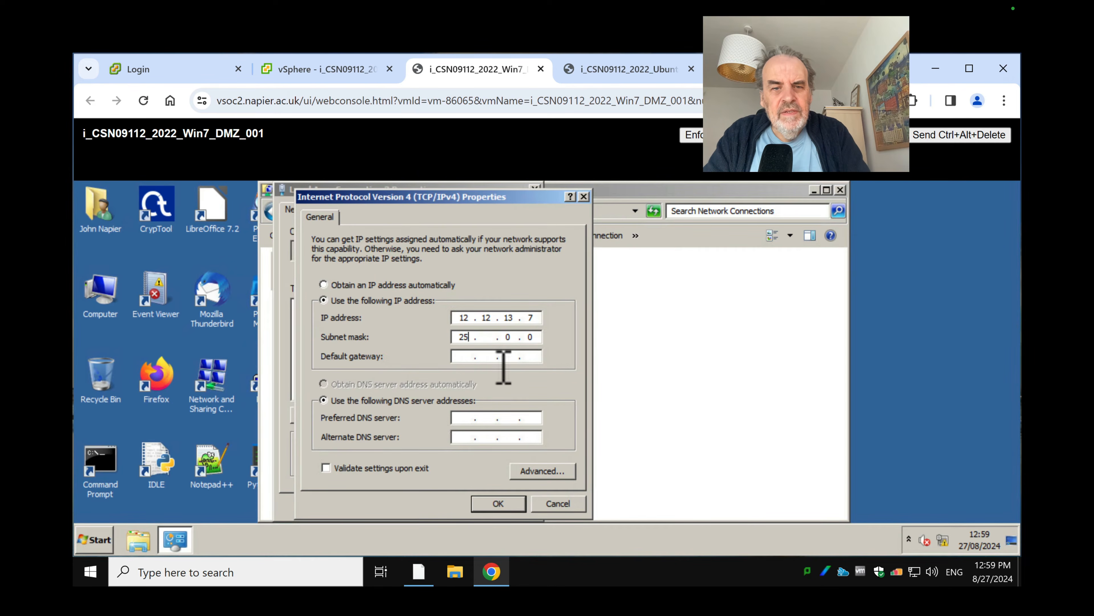
pyautogui.write('5 . 255 . 255')
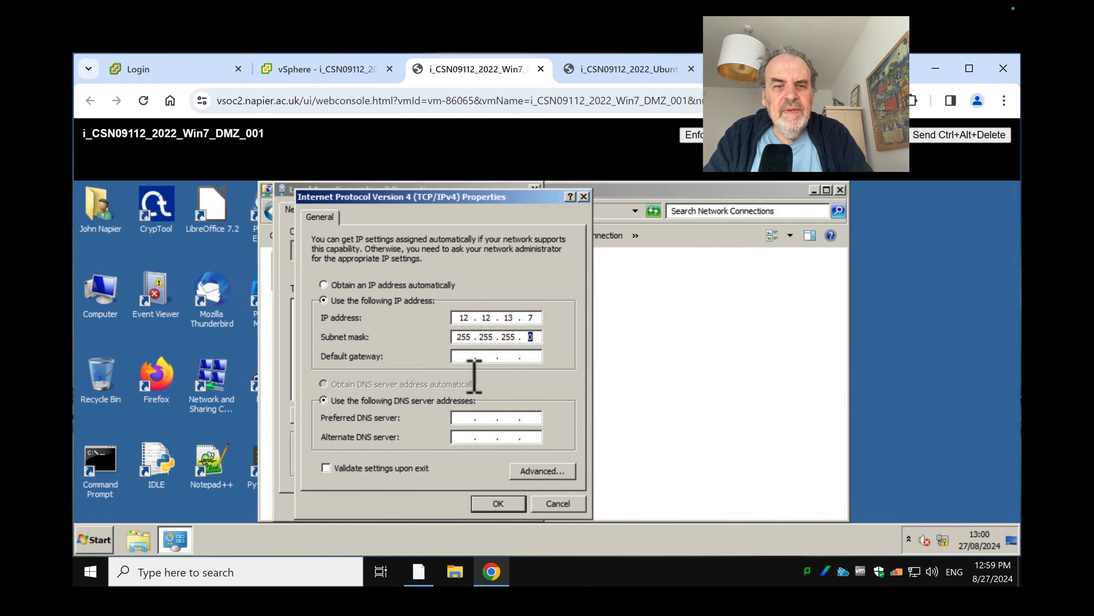
pyautogui.click(474, 357)
pyautogui.write('1')
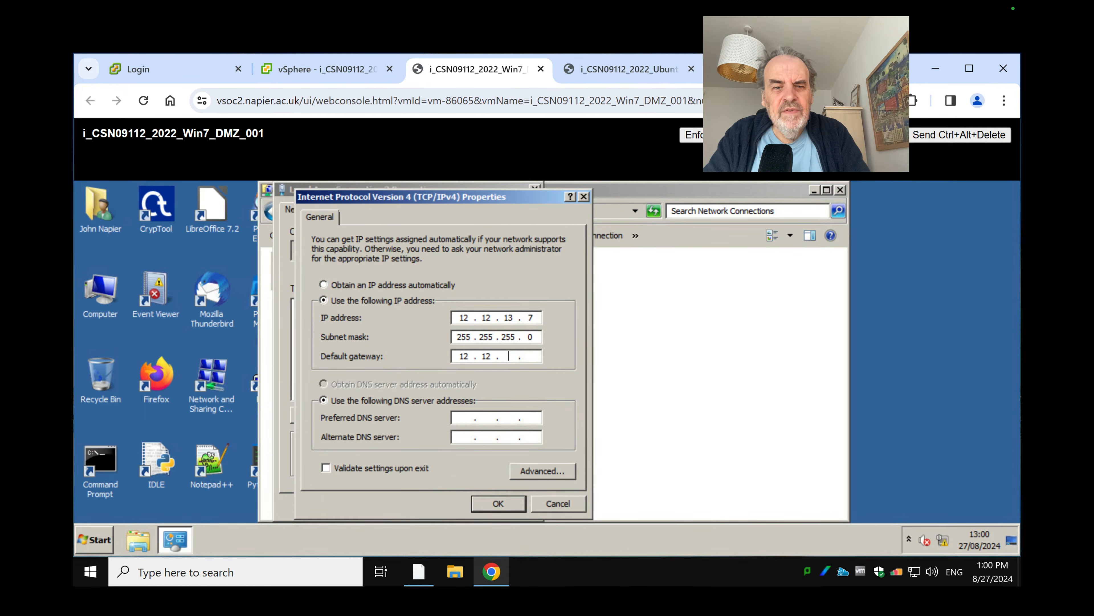
pyautogui.write('2.12.13.254')
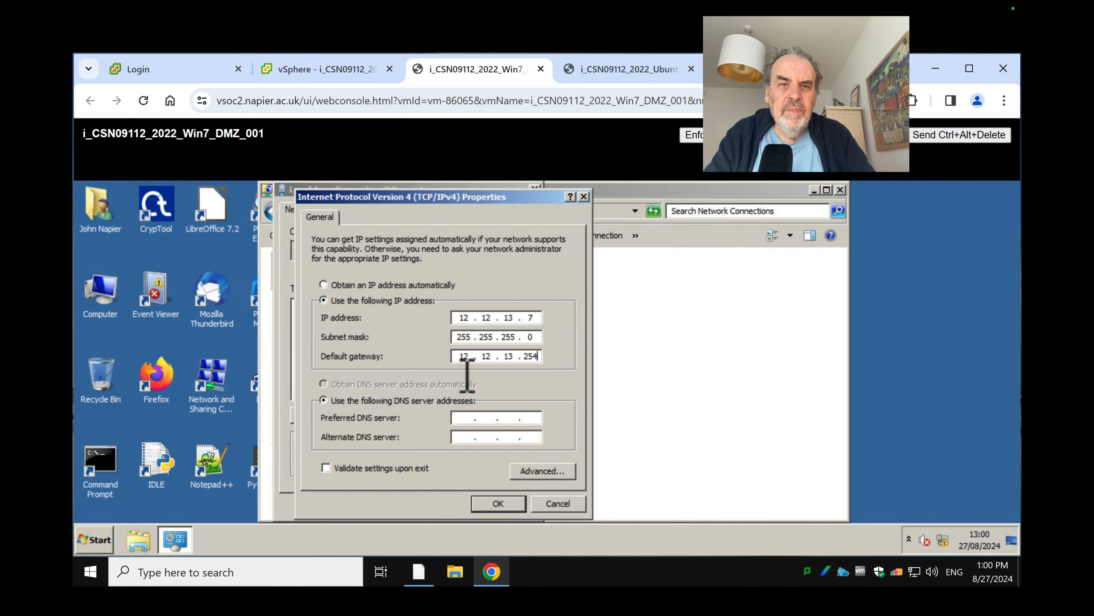
pyautogui.hotkey('ctrl', 'Left')
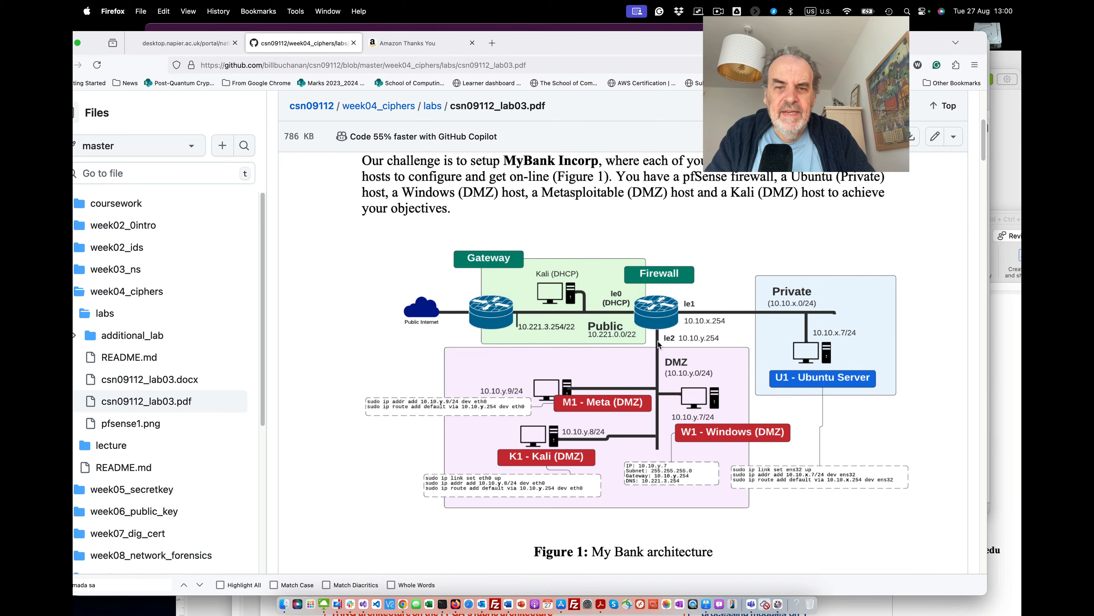
pyautogui.hotkey('ctrl', 'Right')
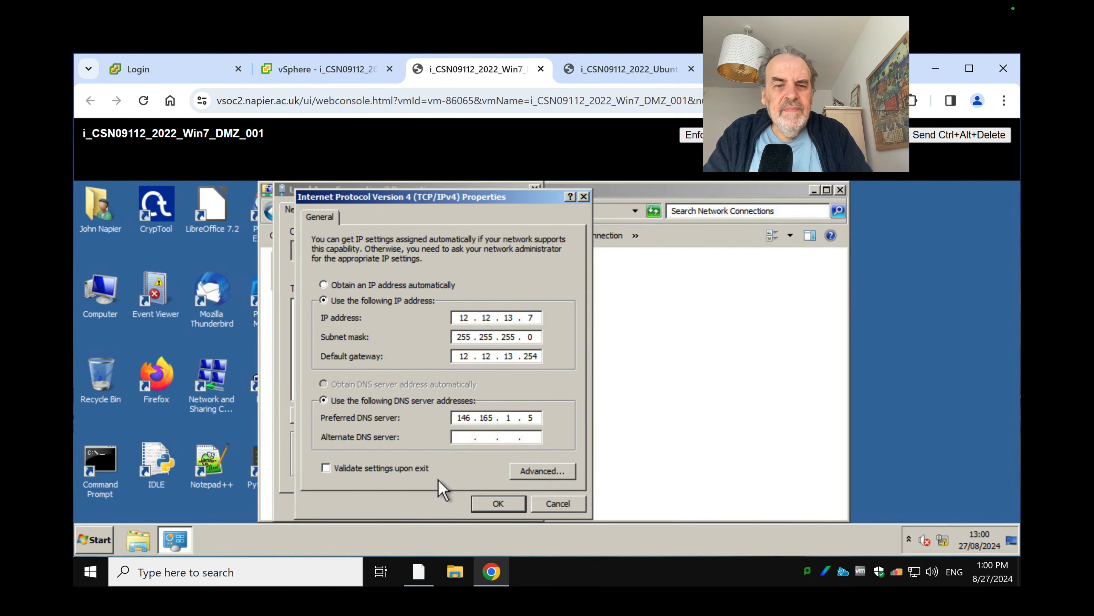
# Change the preferred DNS server to 146.176.1.5, confirm the IPv4 settings and close the adapter properties
pyautogui.click(471, 439)
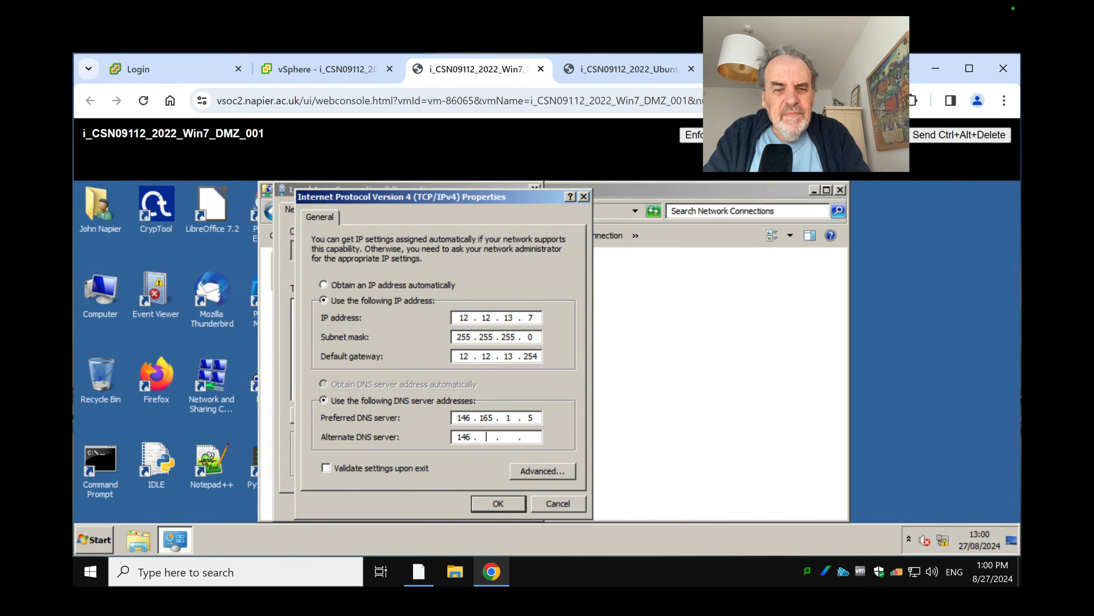
pyautogui.doubleClick(486, 417)
pyautogui.write('1')
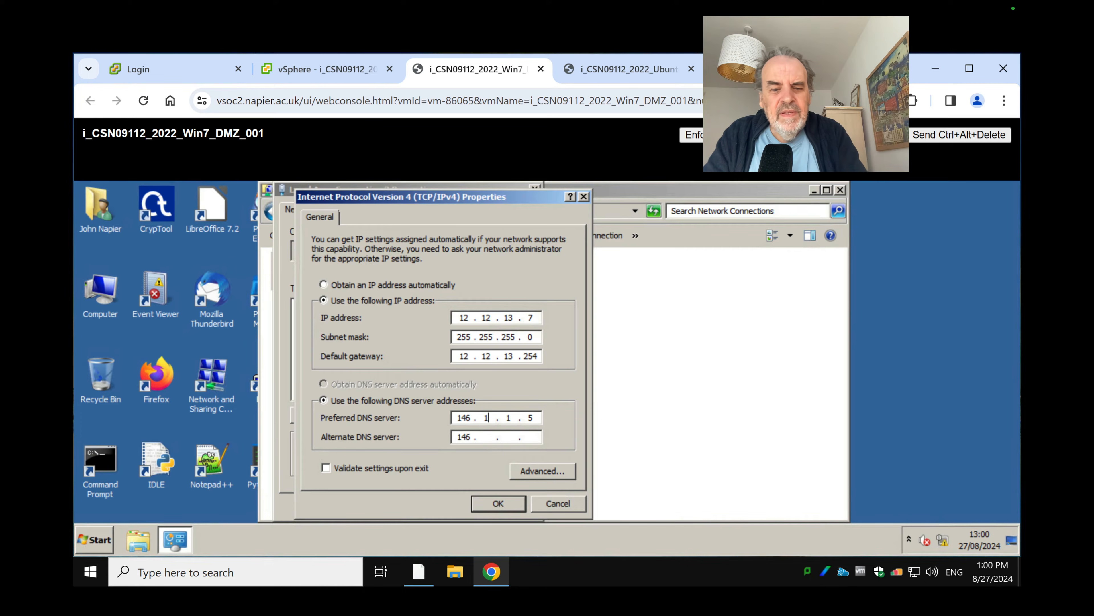
pyautogui.write('76 . ')
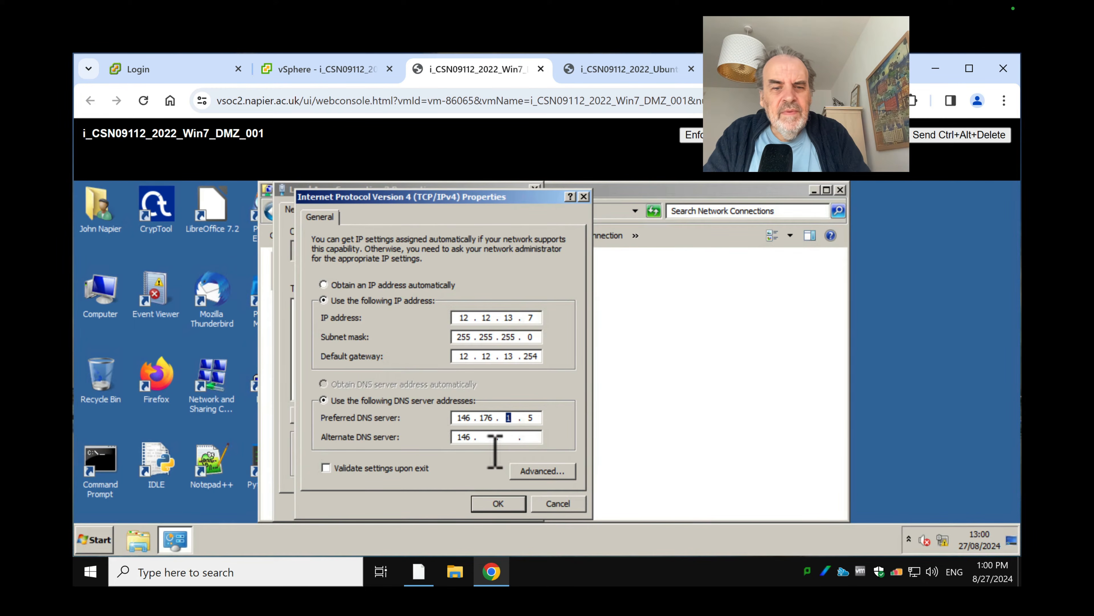
pyautogui.write('1')
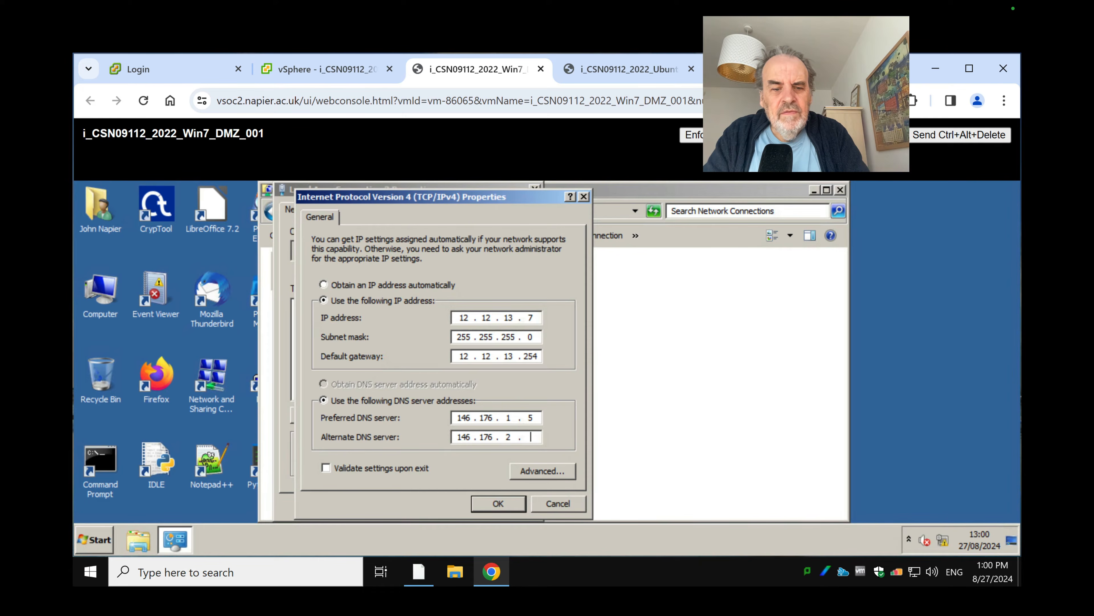
pyautogui.click(497, 501)
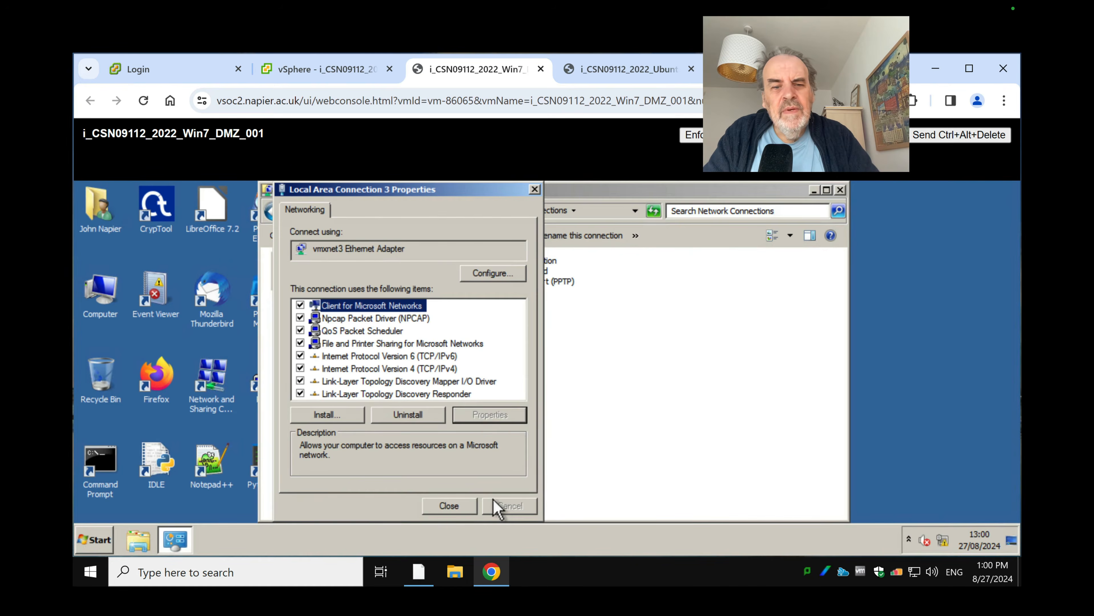
pyautogui.click(444, 507)
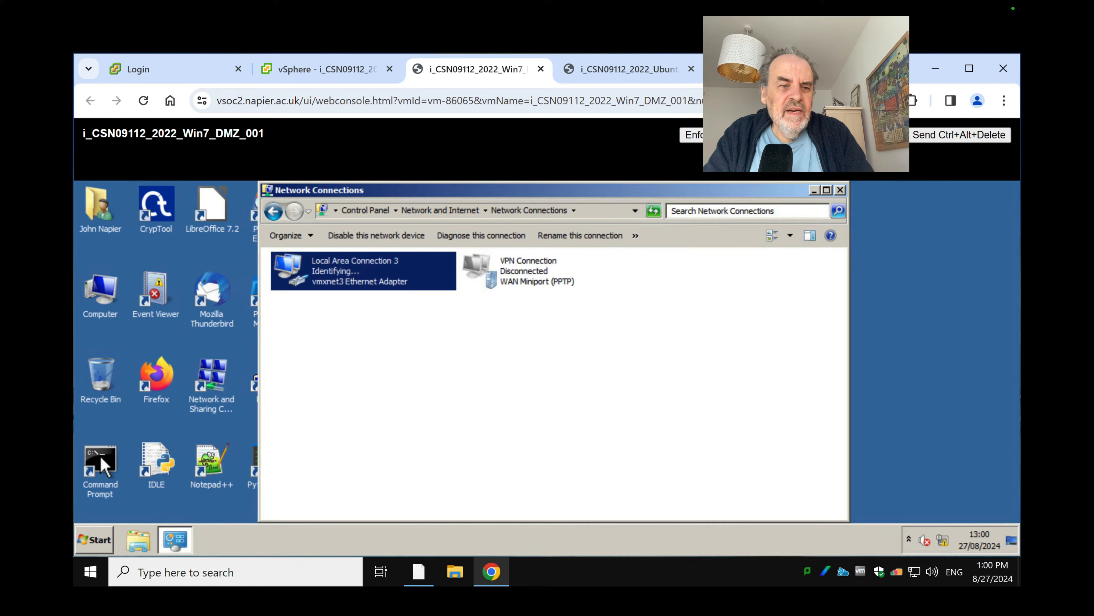
# Run ping 12.12.13.7 in the Win7 Command Prompt, then stop it
pyautogui.doubleClick(104, 466)
pyautogui.click(343, 375)
pyautogui.write('ping 12.12.')
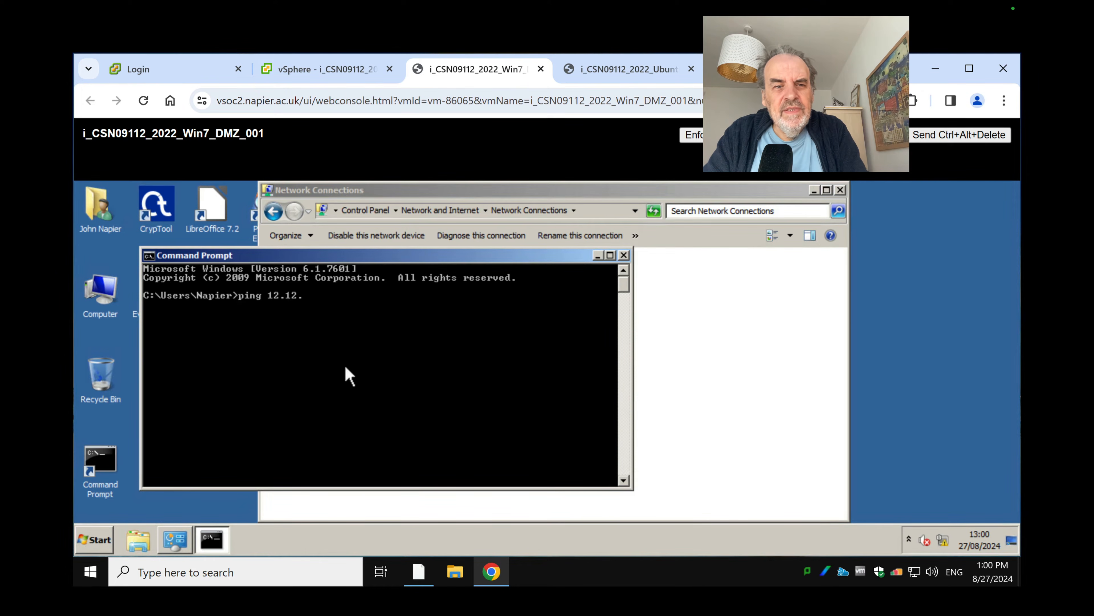
pyautogui.write('13.7')
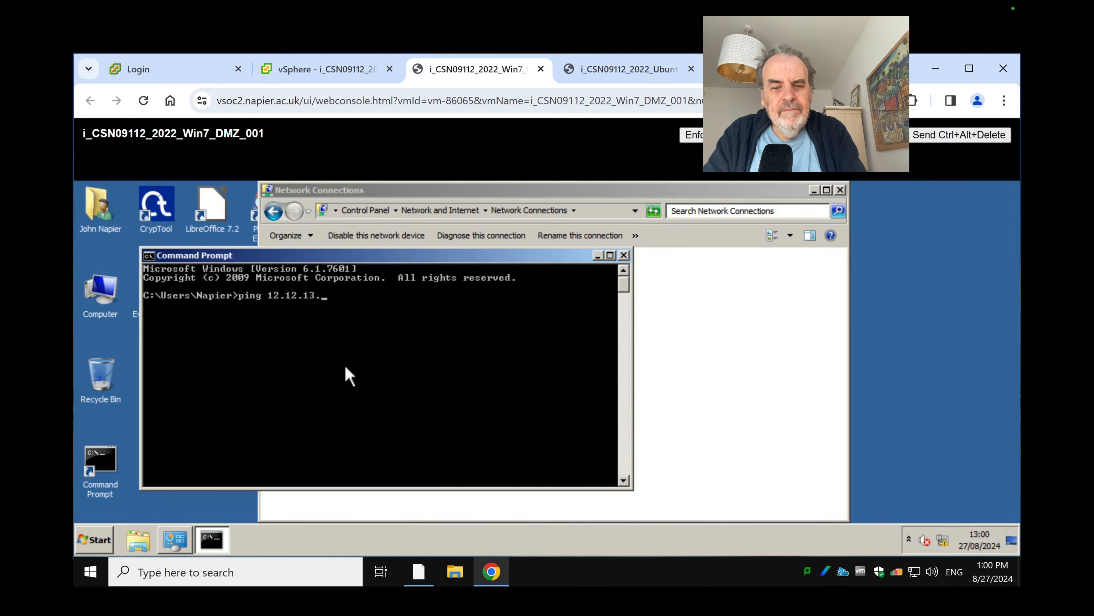
pyautogui.press('Return')
pyautogui.hotkey('ctrl', 'c')
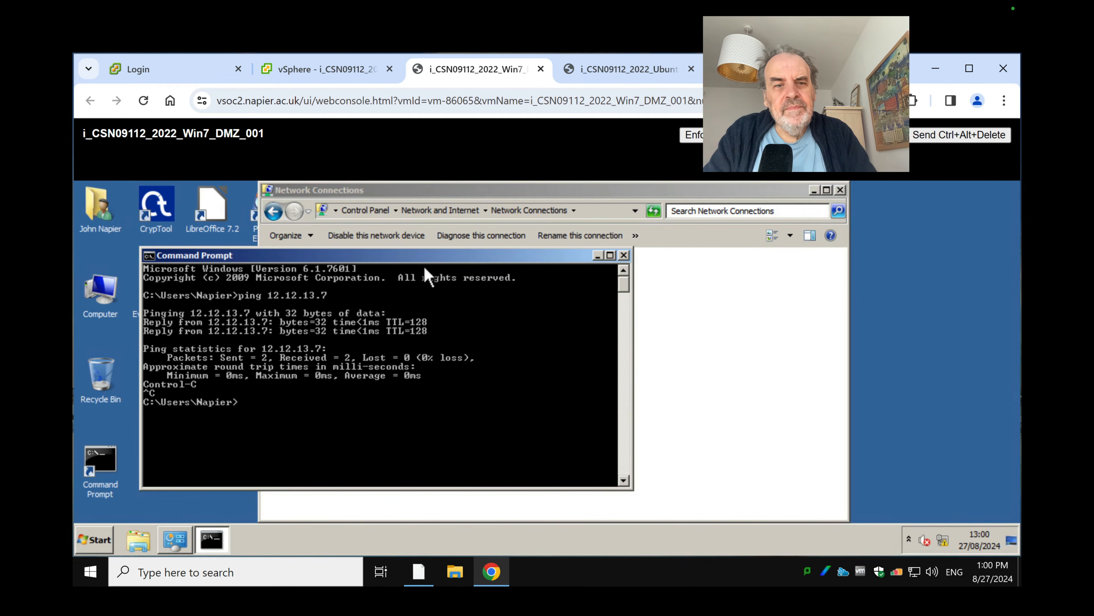
# Switch through the browser tabs to the Ubuntu VM console showing pfSense
pyautogui.click(334, 78)
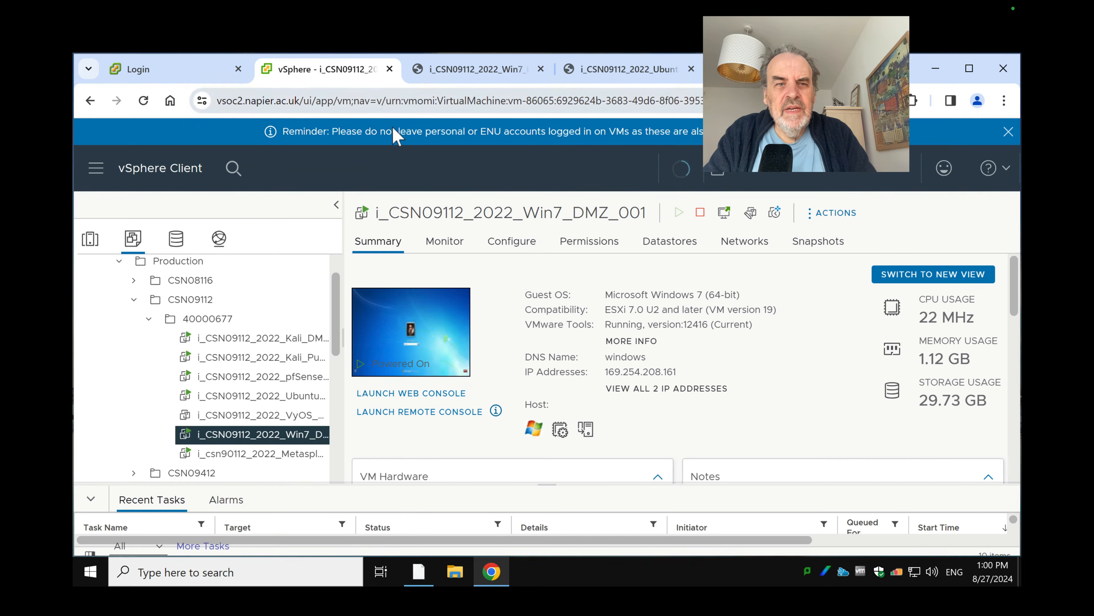
pyautogui.click(480, 81)
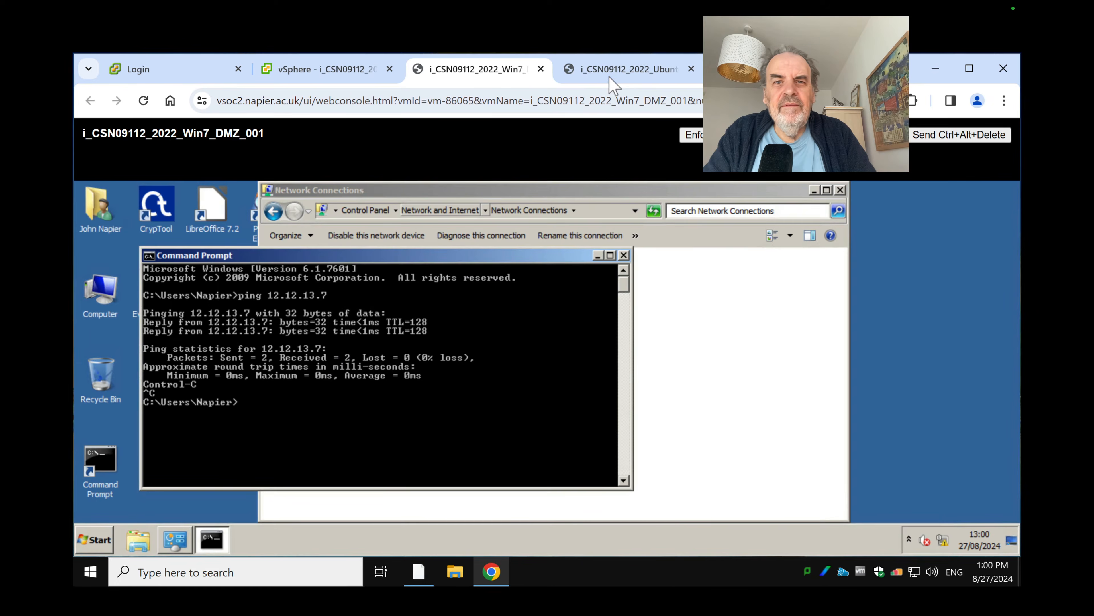
pyautogui.click(646, 79)
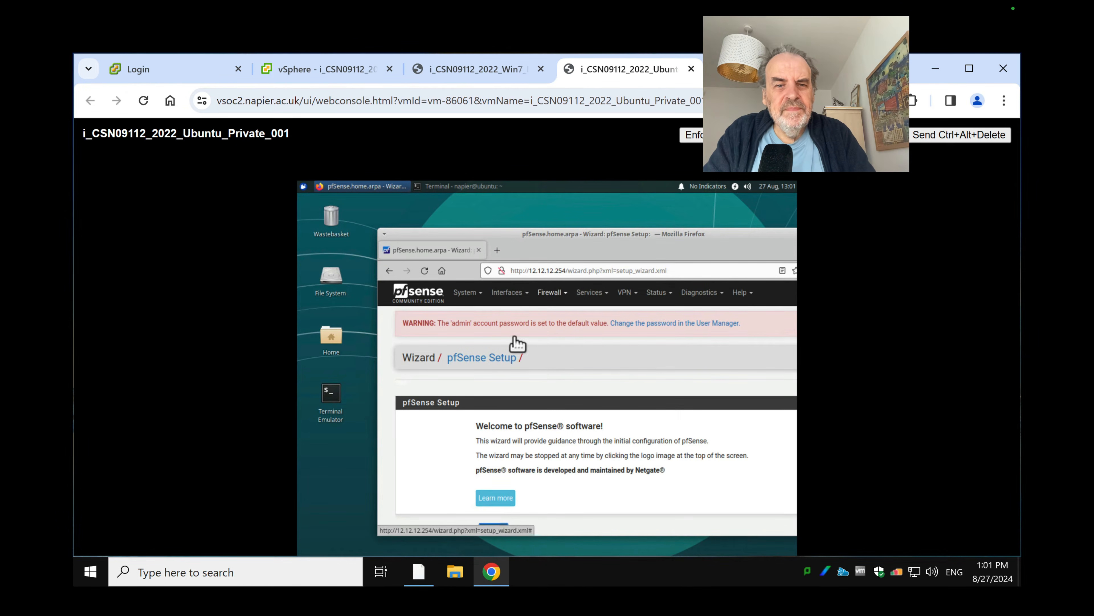
# Enable the OPT1 interface in pfSense and set its IPv4 configuration type to Static IPv4
pyautogui.click(509, 293)
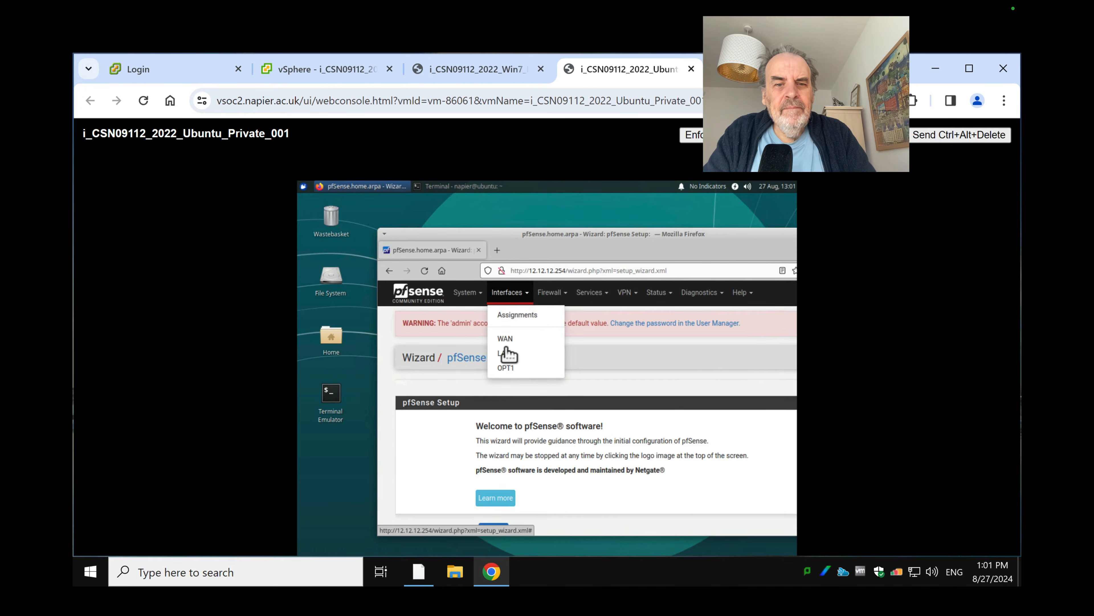
pyautogui.click(507, 368)
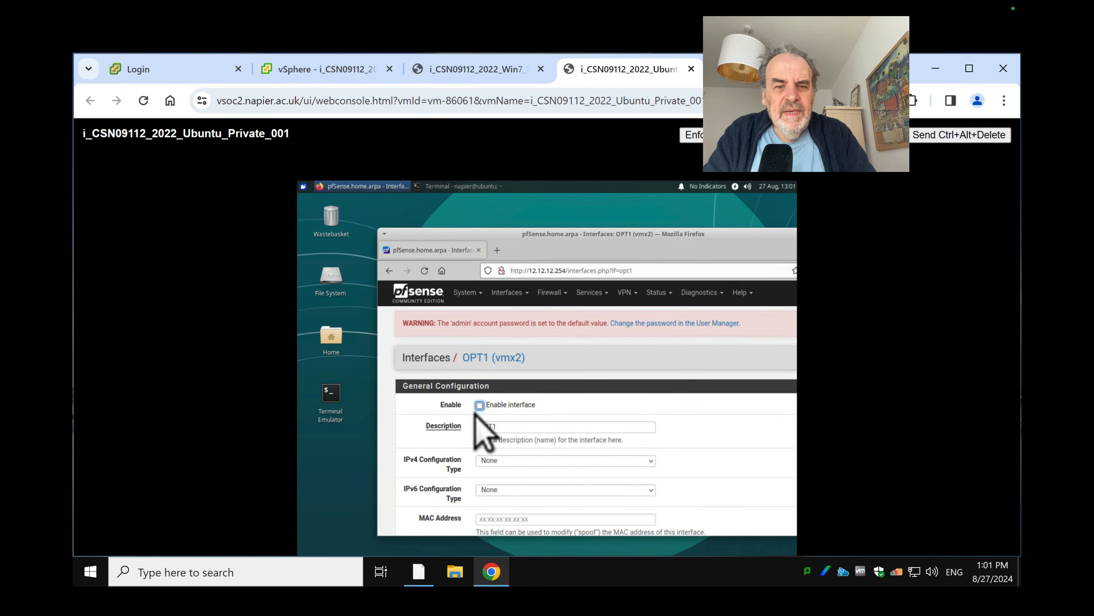
pyautogui.click(480, 406)
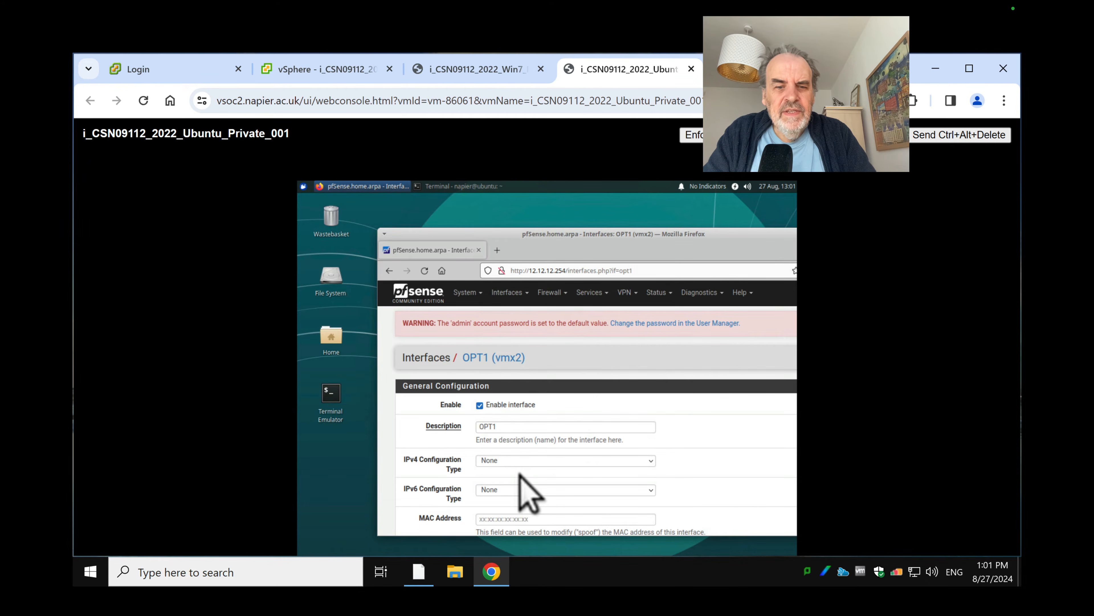
pyautogui.scroll(-10, 548, 474)
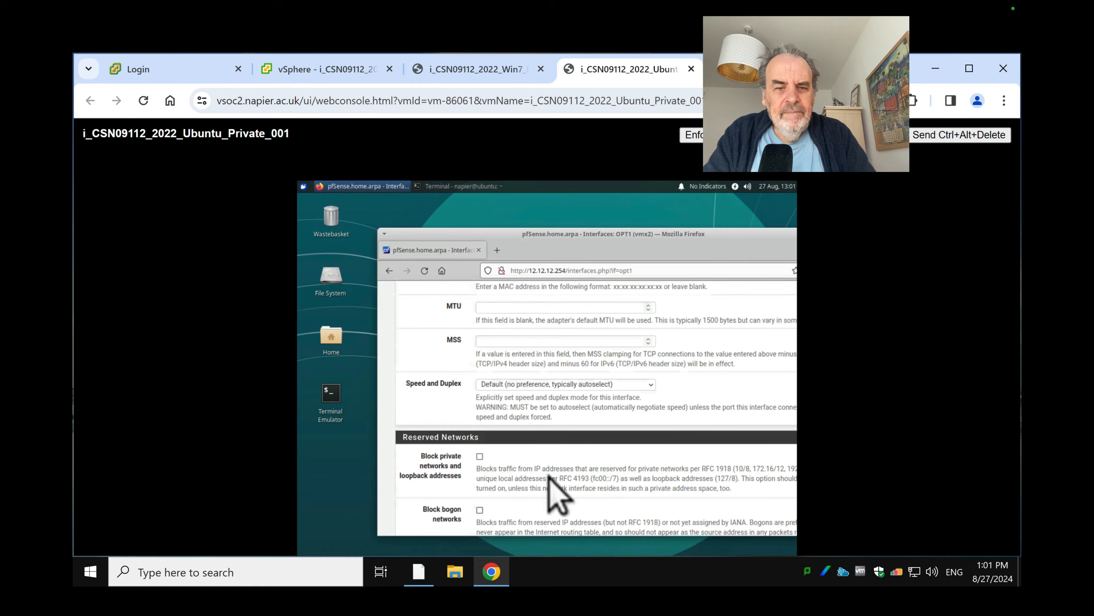
pyautogui.scroll(-3, 558, 496)
pyautogui.scroll(15, 558, 496)
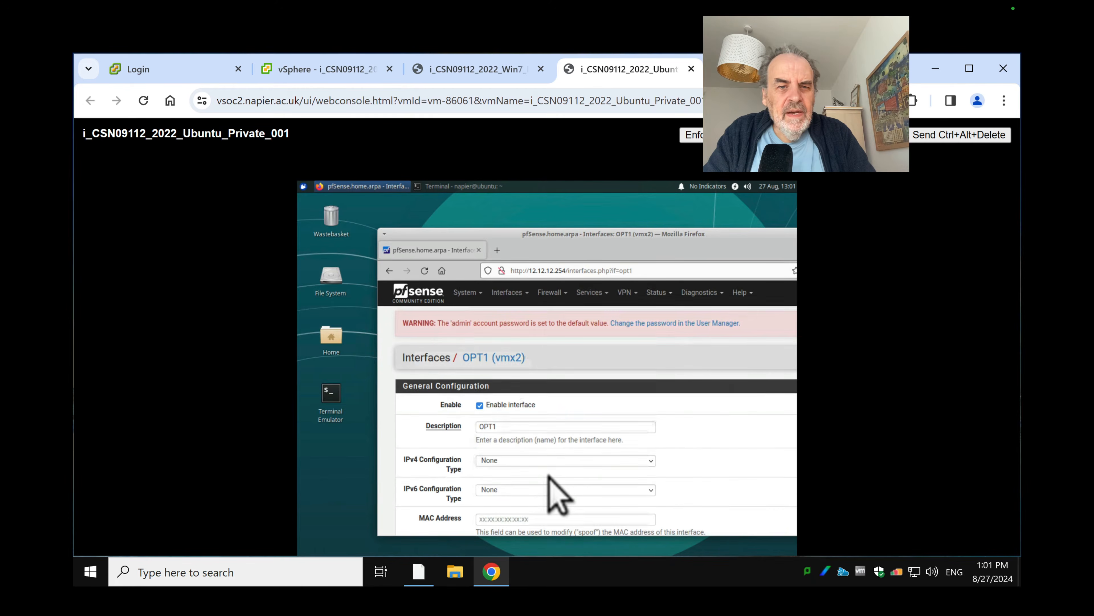
pyautogui.click(535, 461)
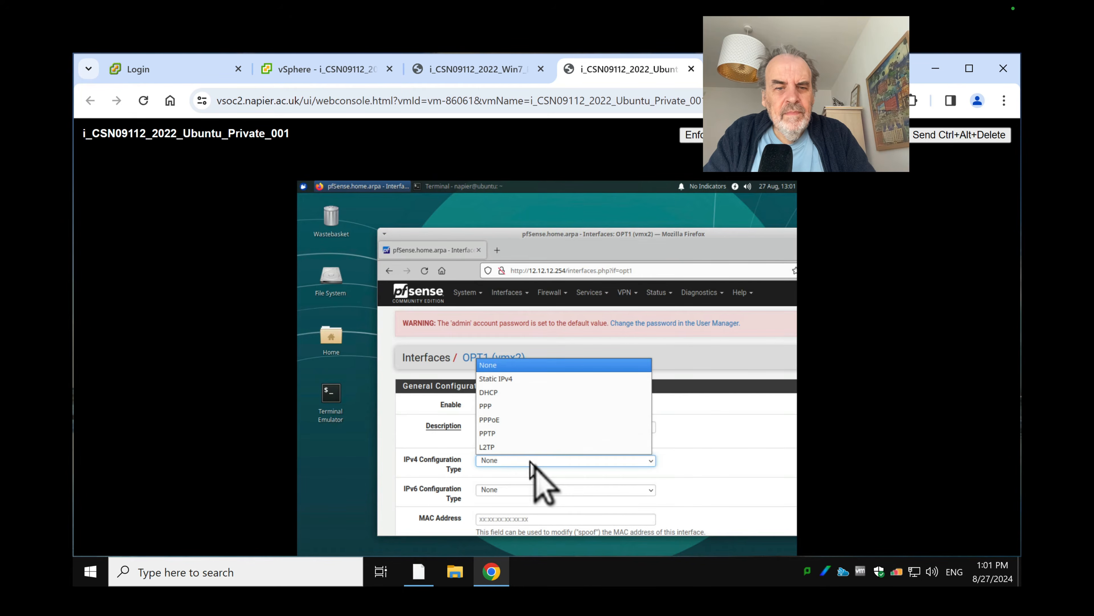
pyautogui.click(509, 380)
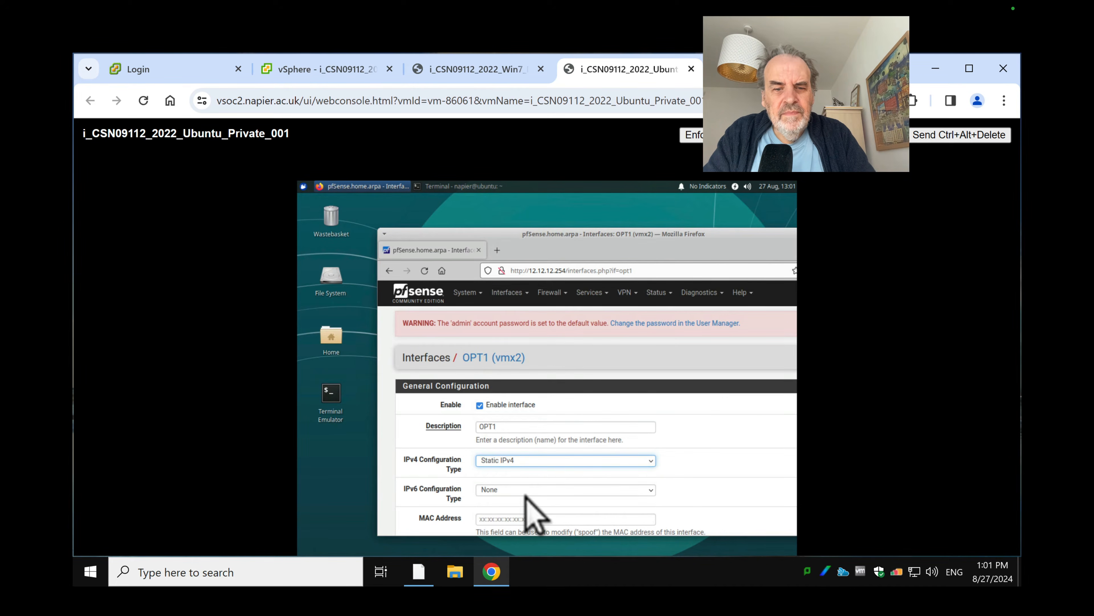
pyautogui.scroll(-15, 526, 495)
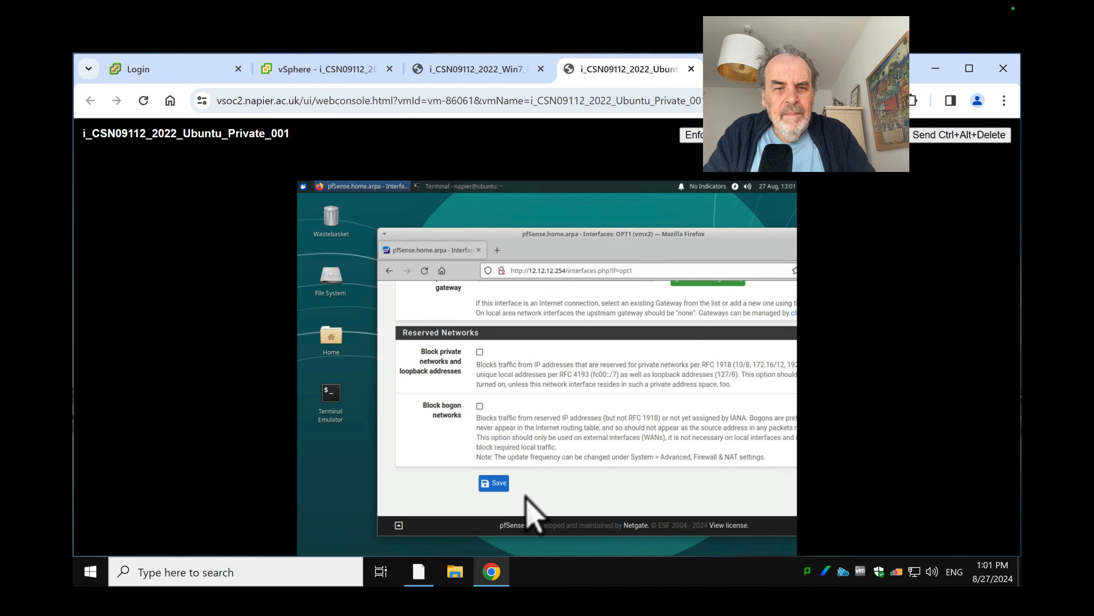
pyautogui.scroll(5, 527, 495)
# Give OPT1 the address 12.12.13.254/24, save it, and move to the Win7 DMZ console
pyautogui.click(494, 425)
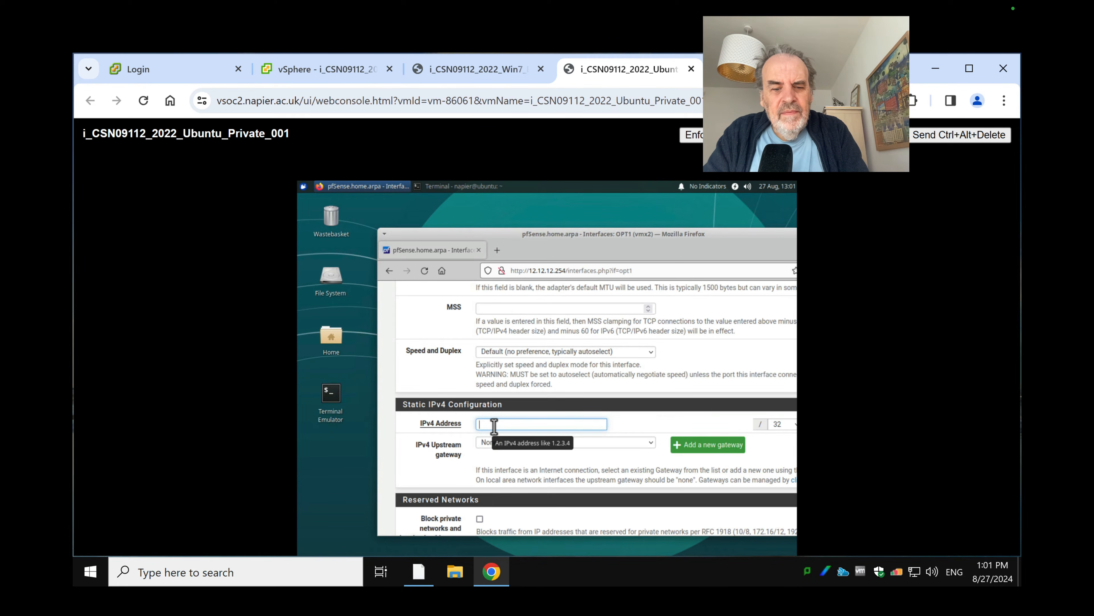
pyautogui.write('12.12.13')
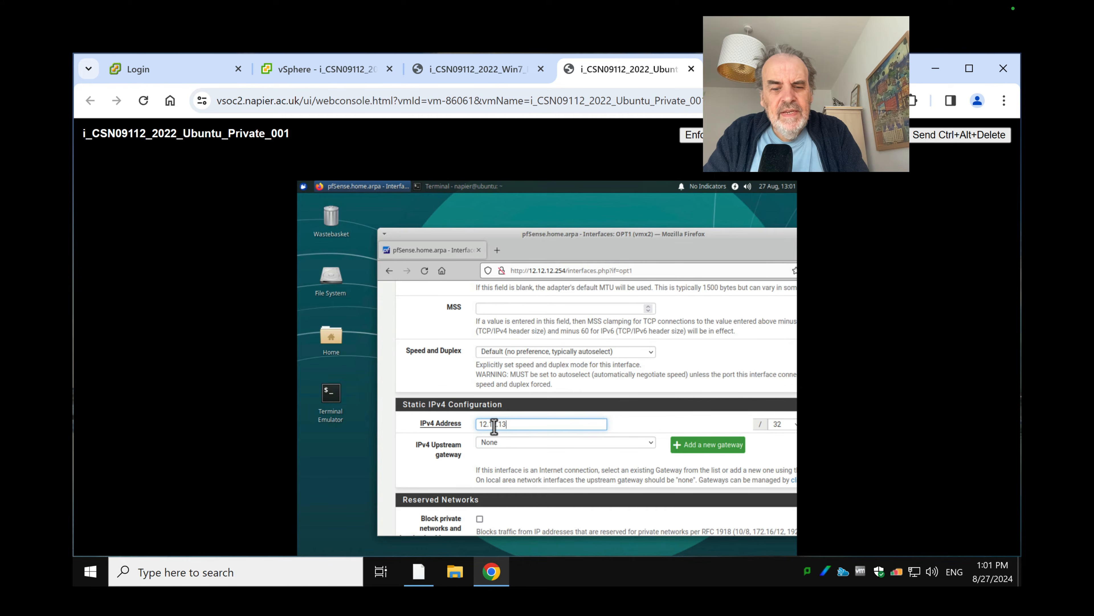
pyautogui.write('.254')
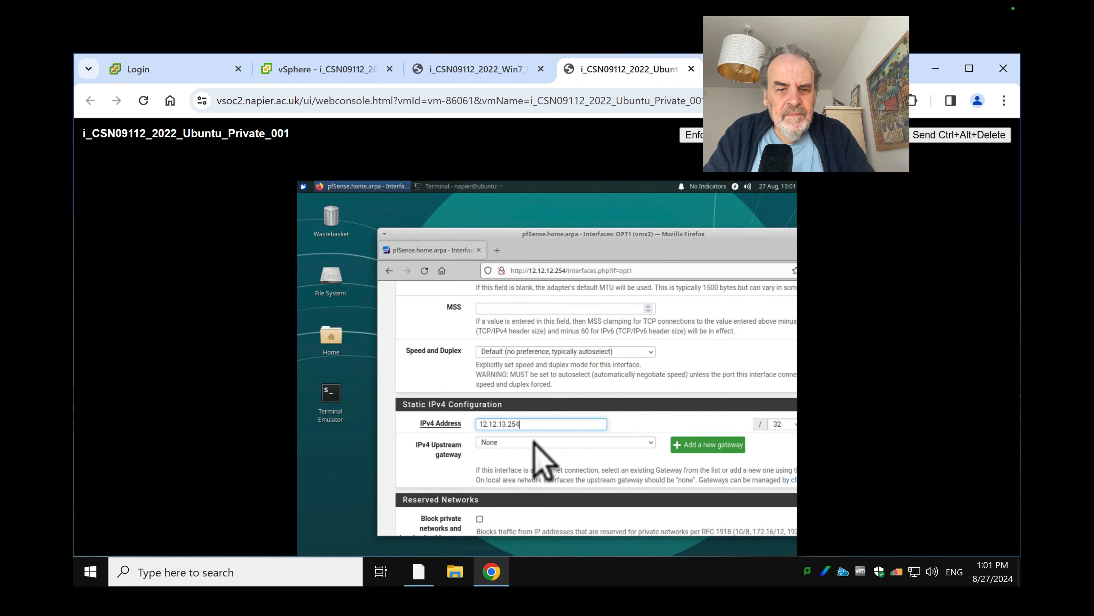
pyautogui.click(783, 425)
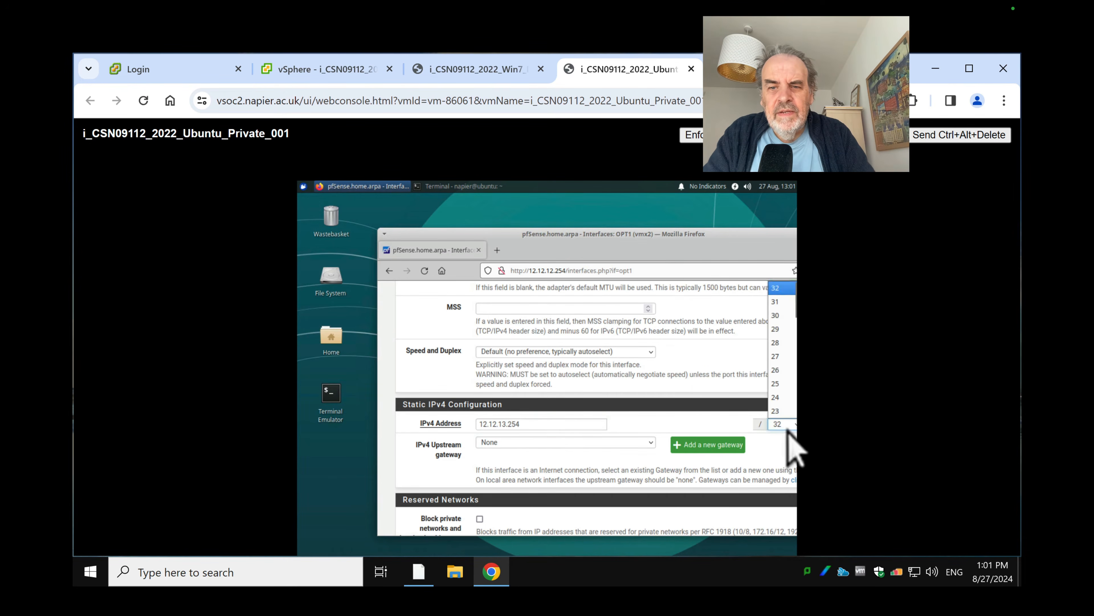
pyautogui.click(777, 397)
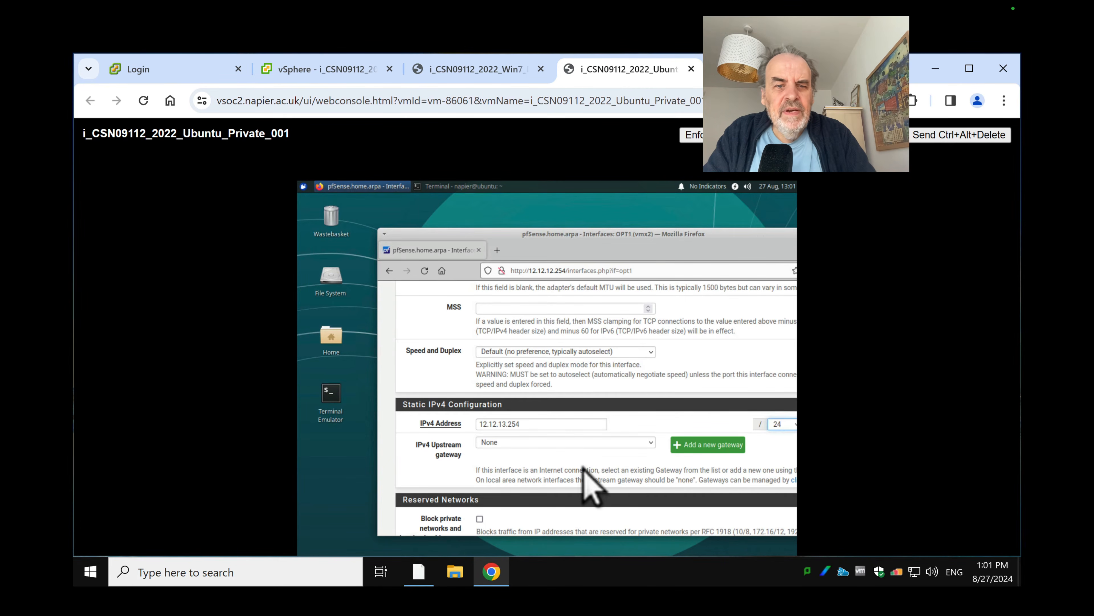
pyautogui.scroll(-5, 586, 474)
pyautogui.click(496, 484)
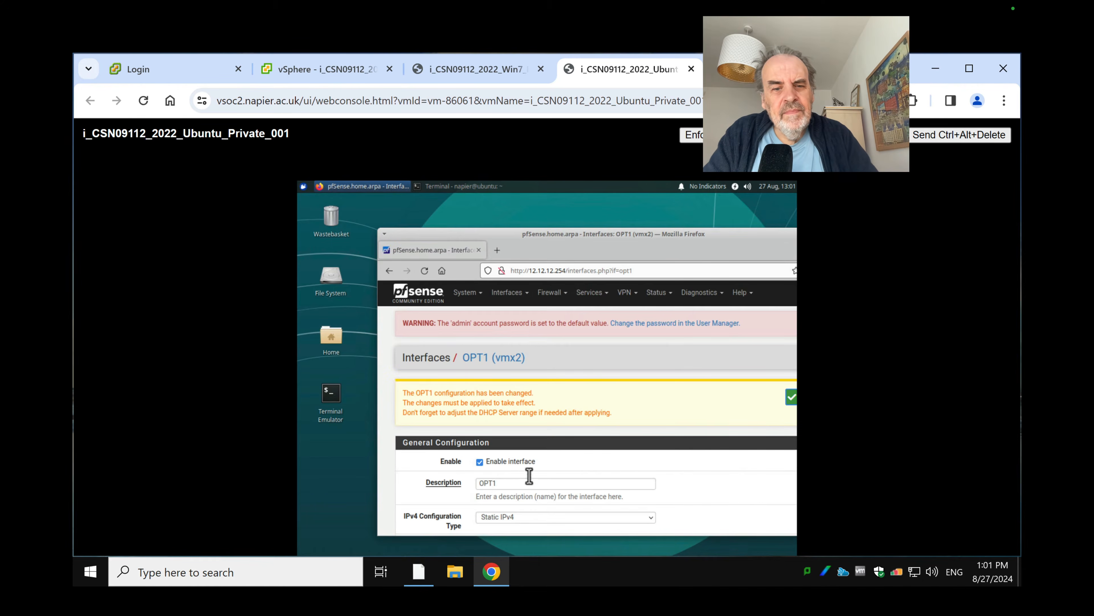
pyautogui.scroll(-10, 545, 491)
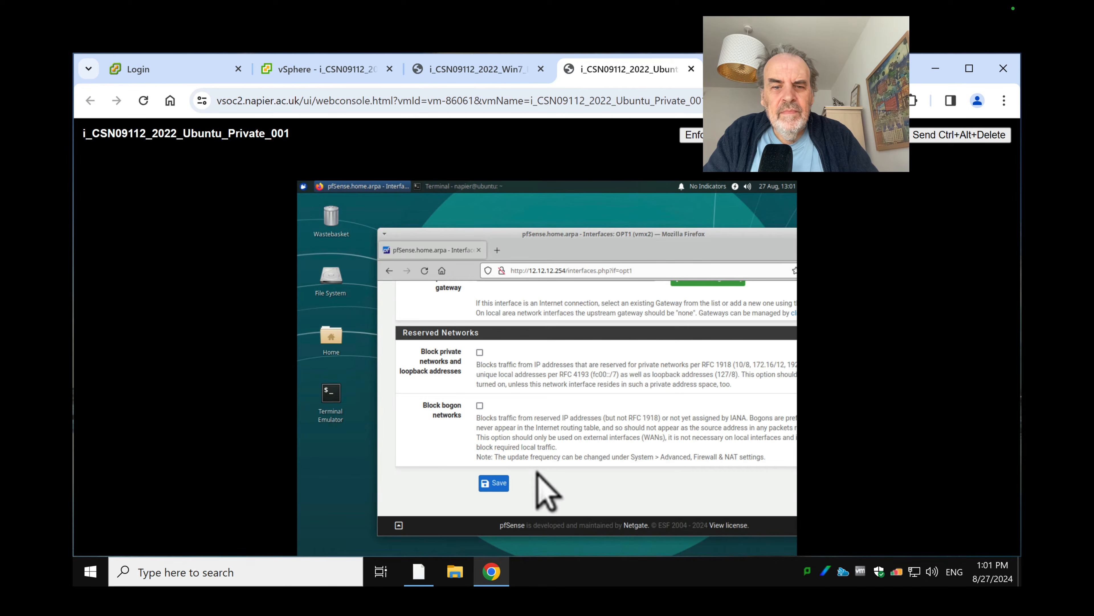
pyautogui.click(490, 482)
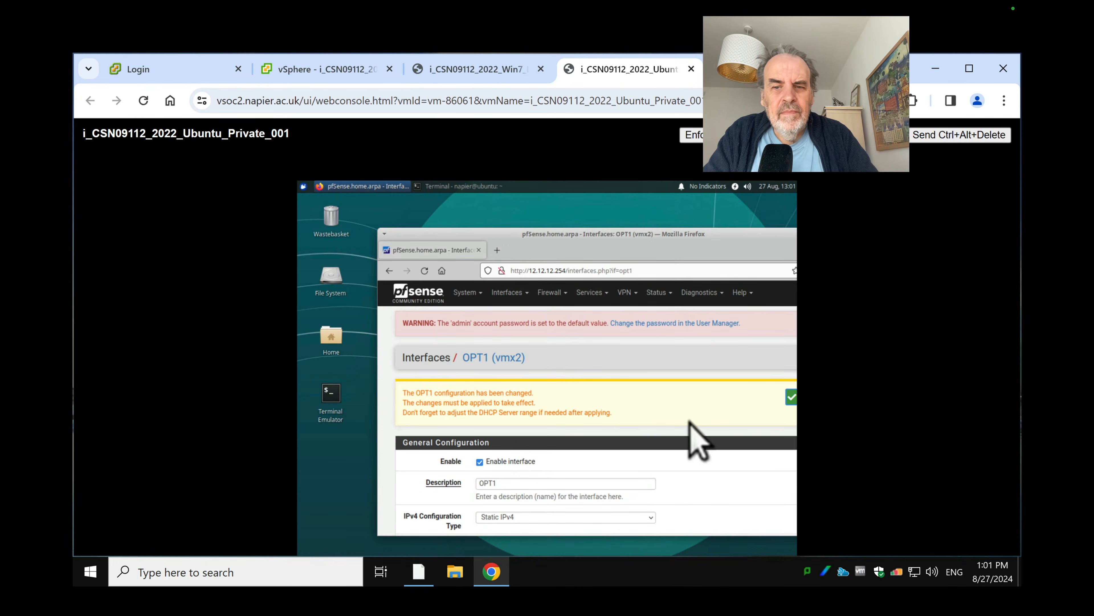
pyautogui.moveTo(532, 236); pyautogui.dragTo(502, 166)
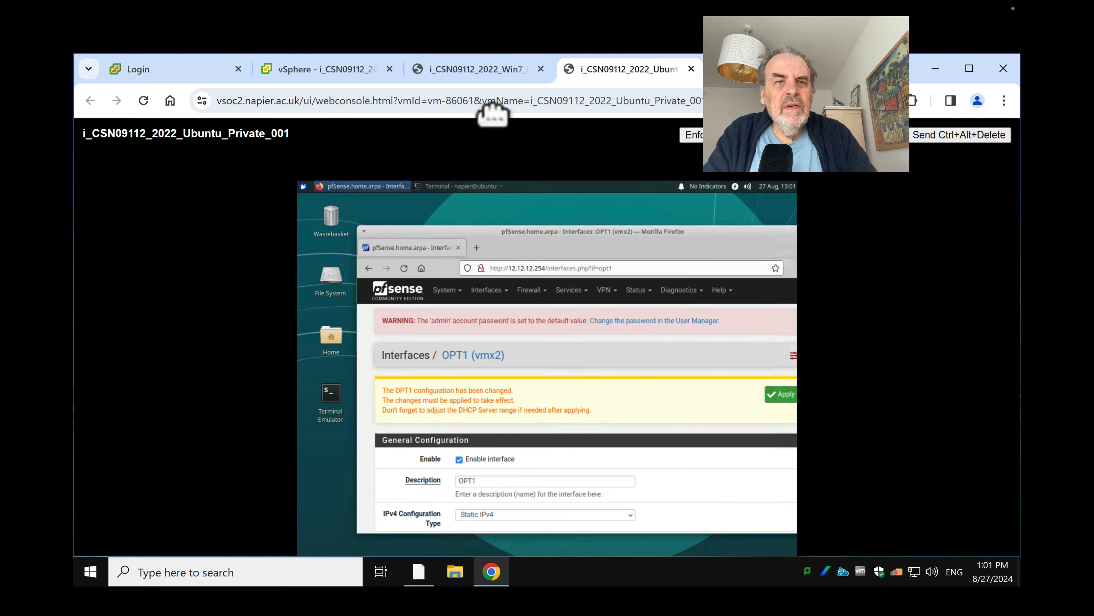
pyautogui.click(474, 68)
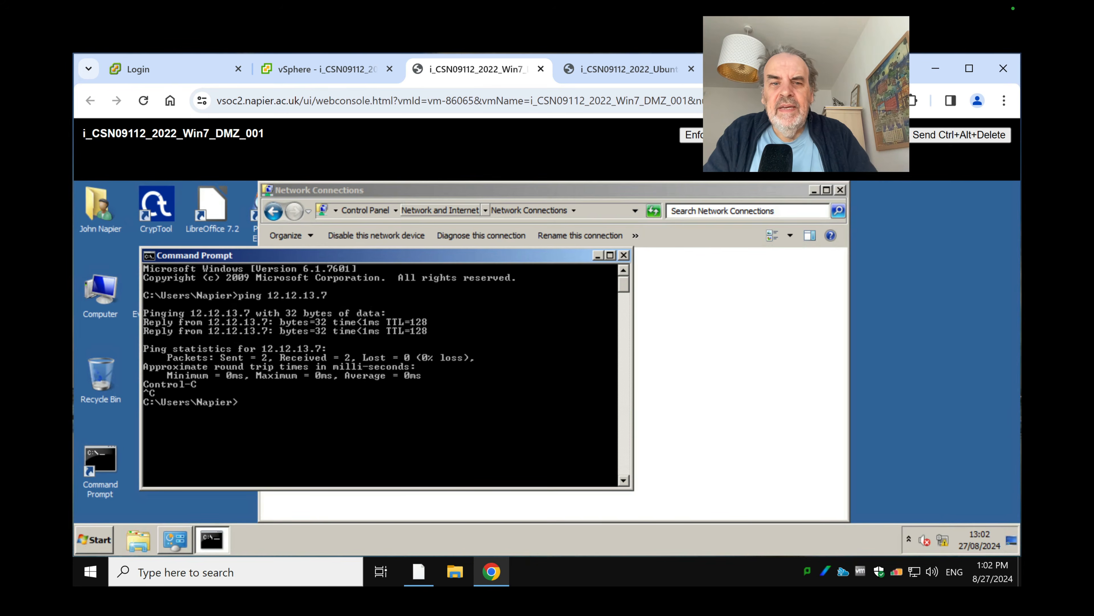
# Check the pfSense console's interface addresses, cancel a half-typed ping on Win7, and return to pfSense
pyautogui.hotkey('ctrl', 'Tab')
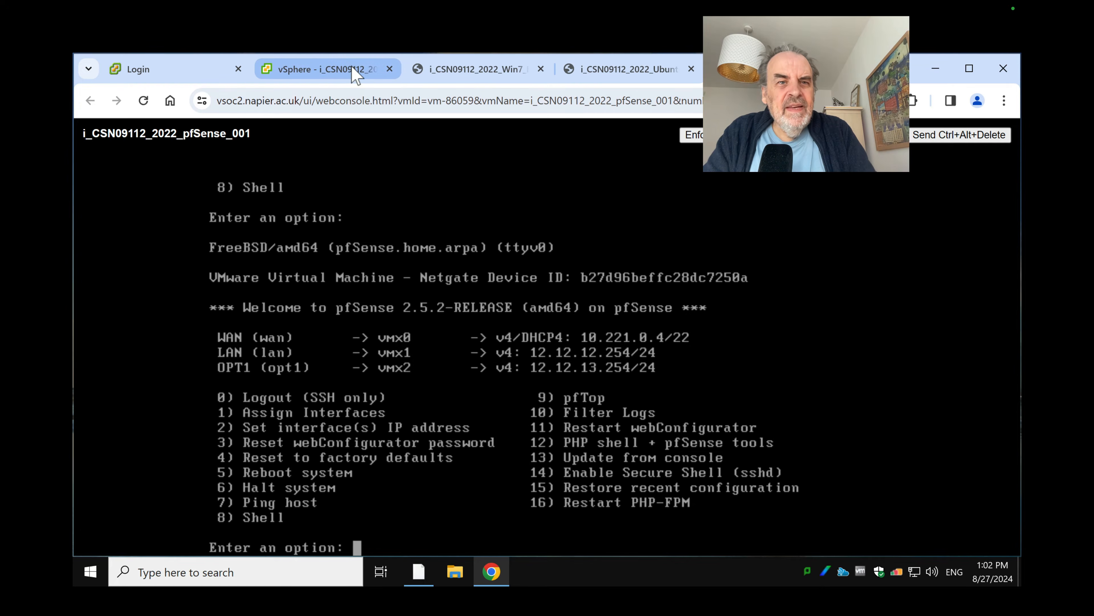
pyautogui.click(476, 69)
pyautogui.click(447, 374)
pyautogui.write('ping 1')
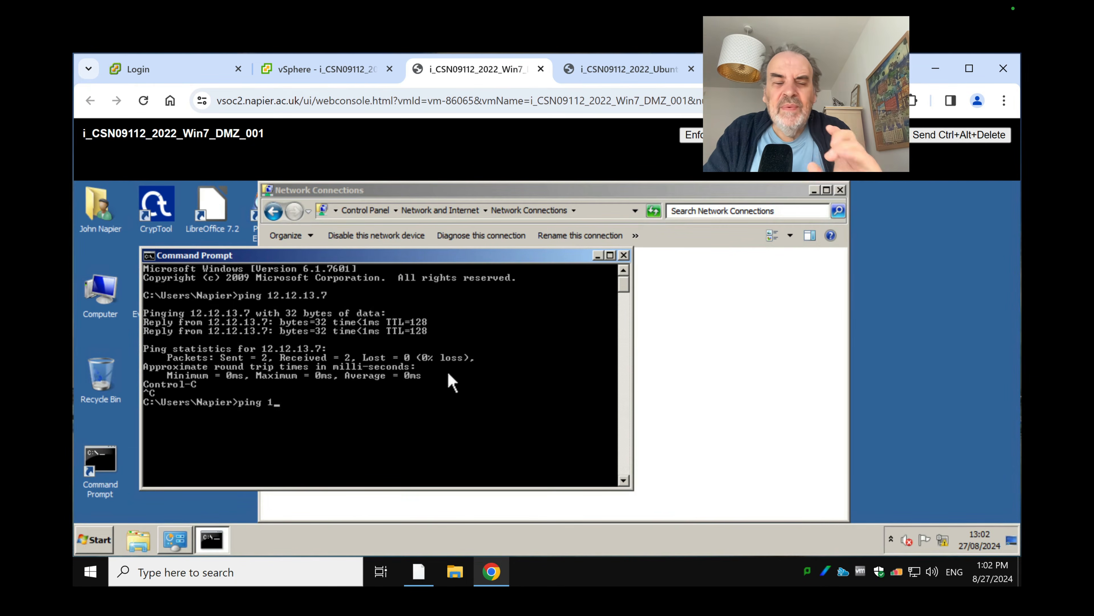
pyautogui.press('Escape')
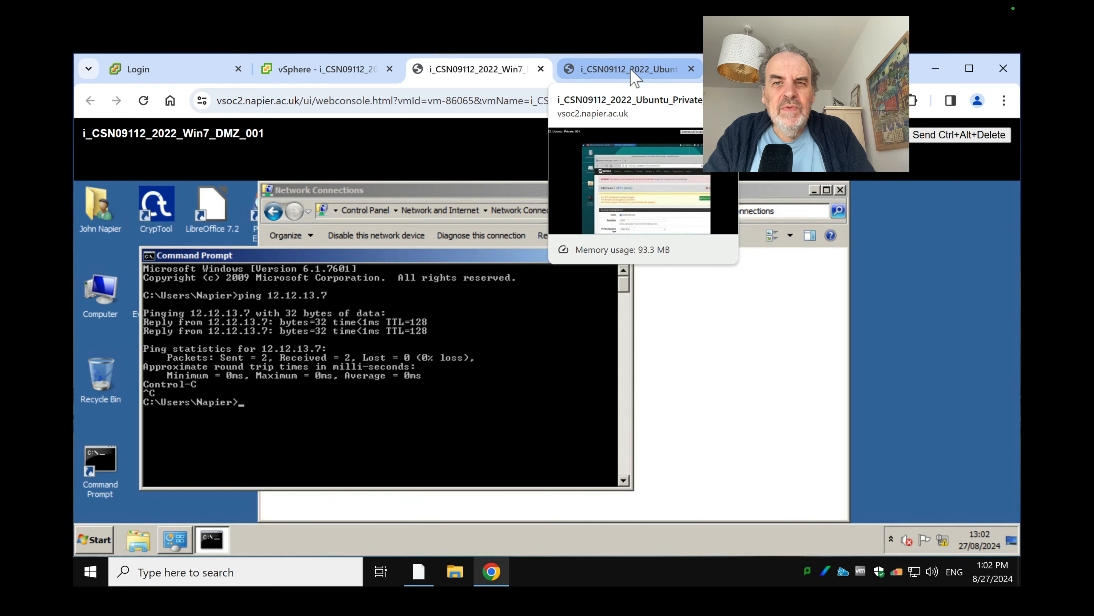
pyautogui.click(759, 69)
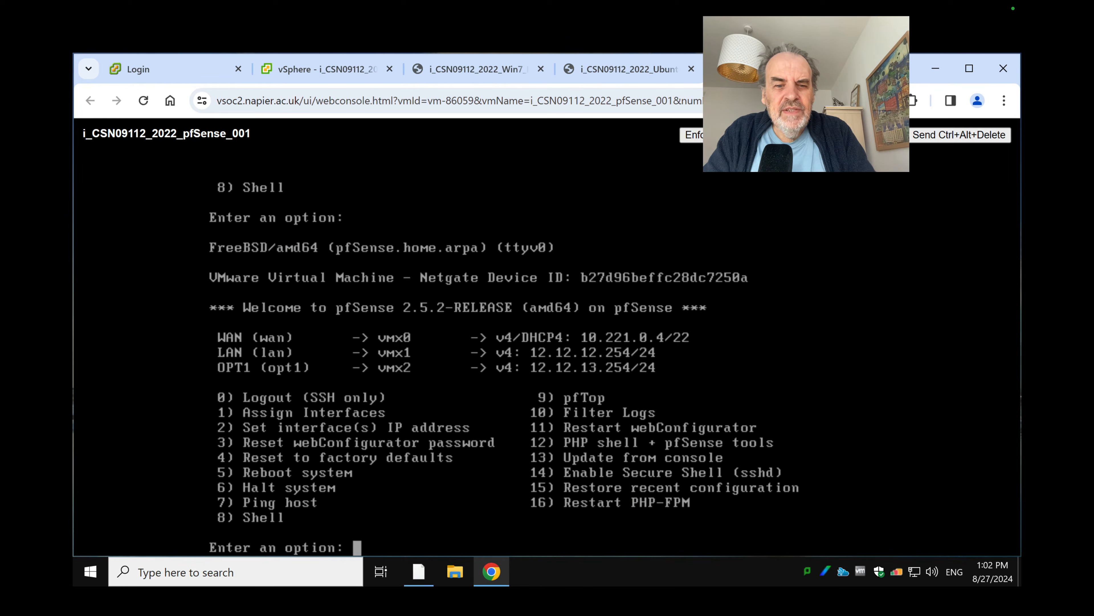
# Under Firewall > Rules > OPT1, add a new rule with protocol set to ICMP
pyautogui.click(627, 69)
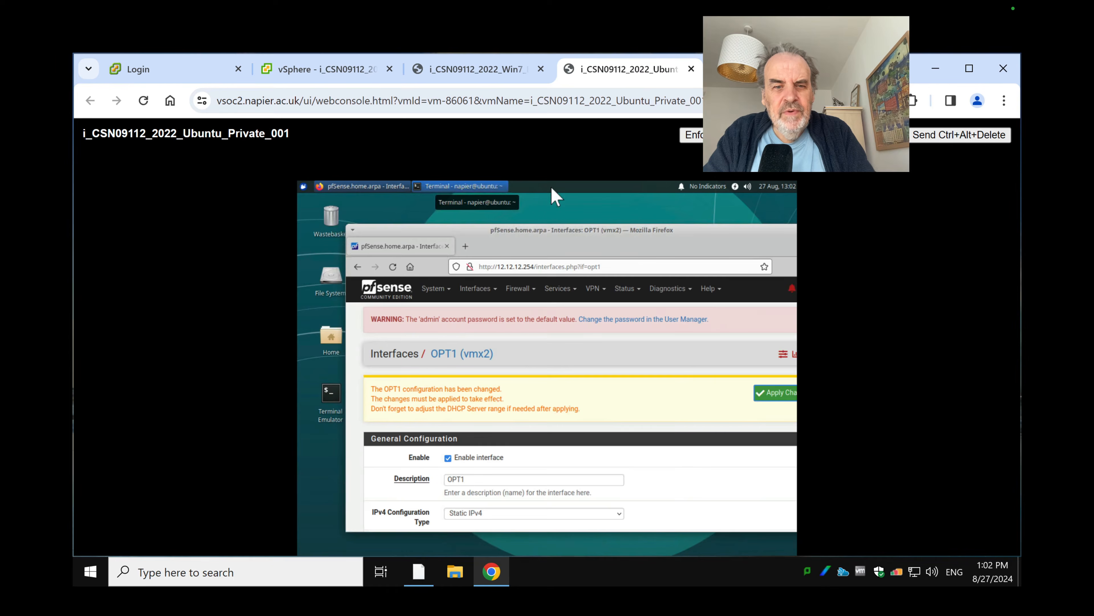
pyautogui.click(523, 294)
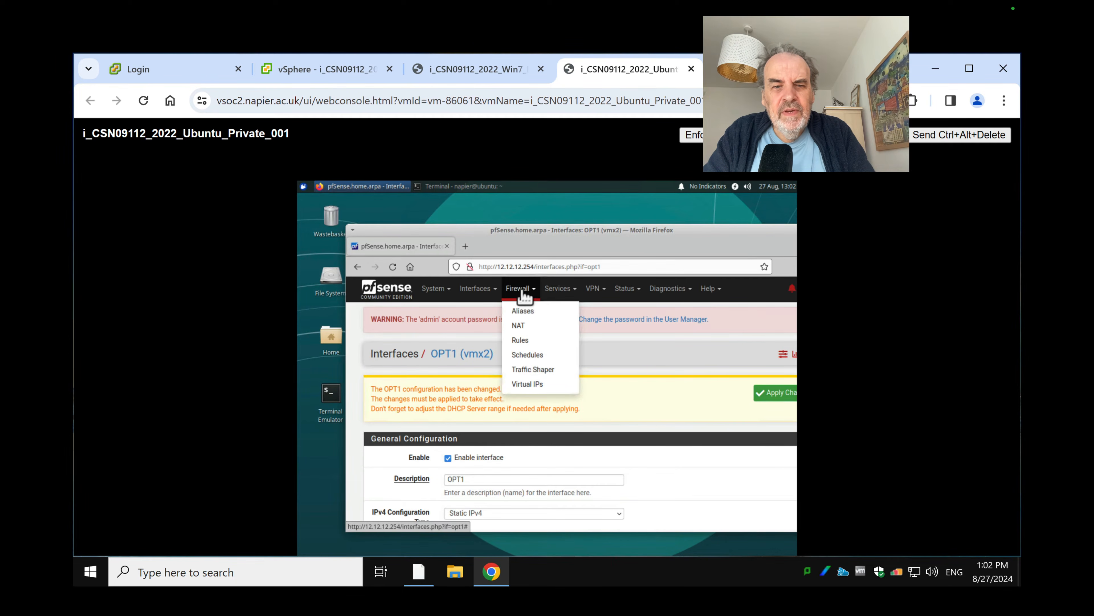
pyautogui.click(521, 340)
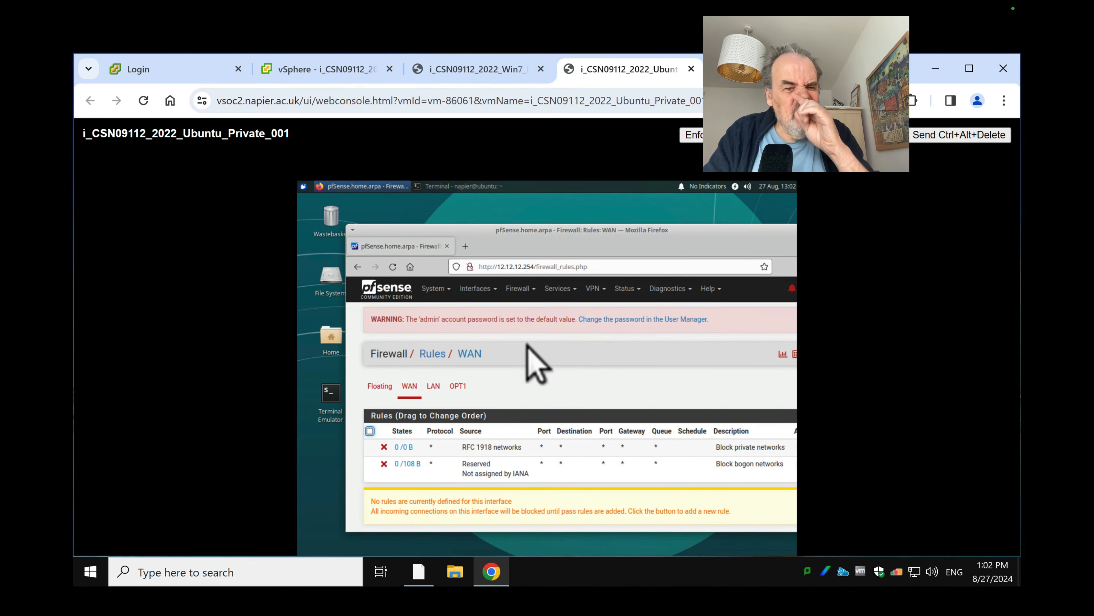
pyautogui.click(457, 387)
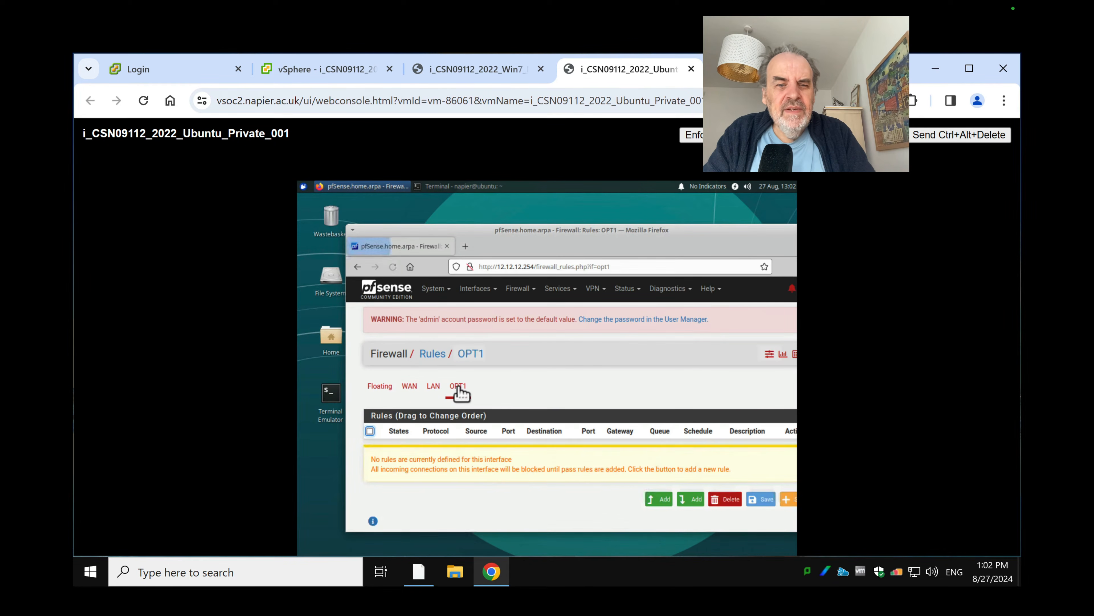
pyautogui.click(660, 499)
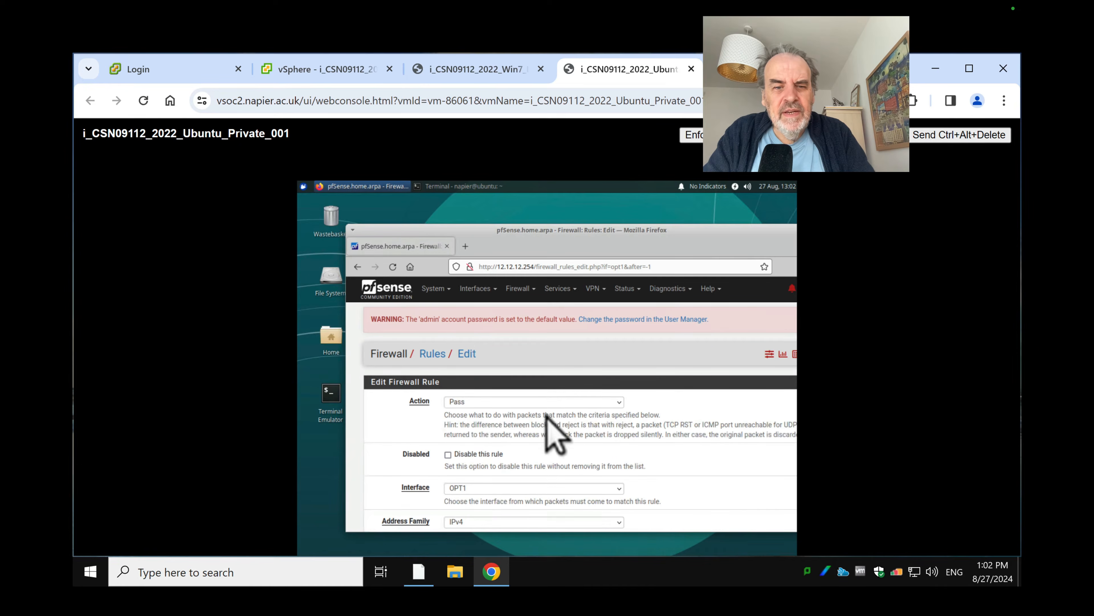
pyautogui.scroll(-5, 479, 450)
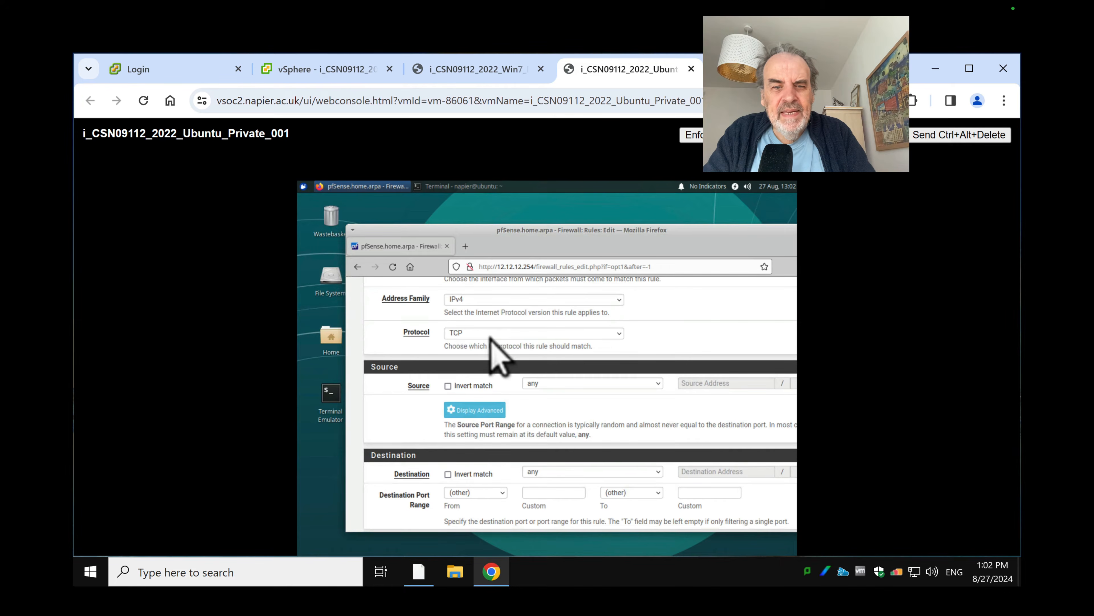
pyautogui.click(486, 335)
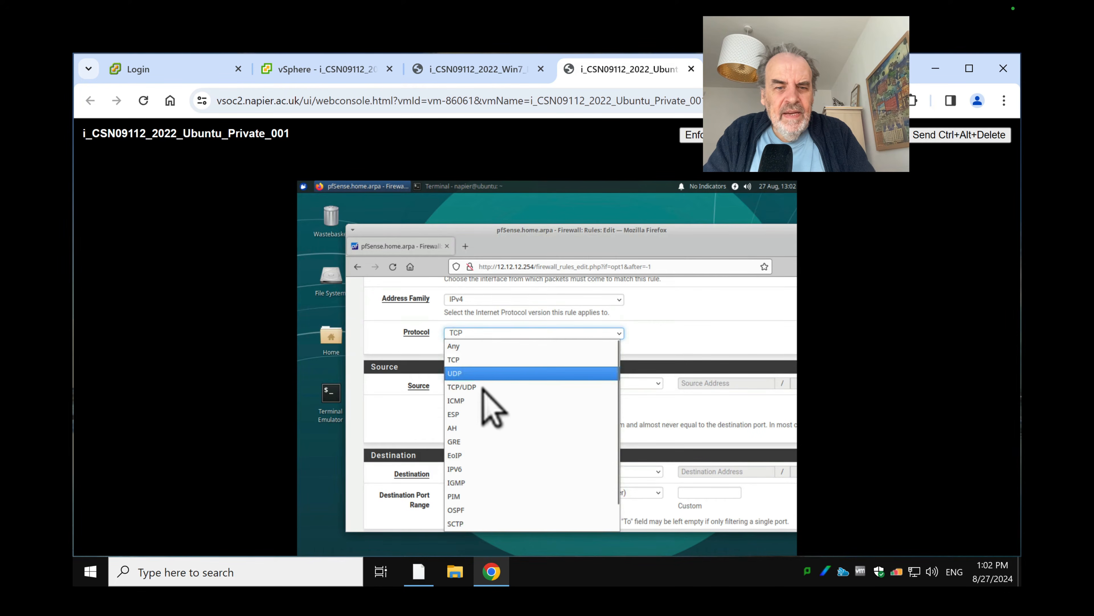
pyautogui.click(479, 401)
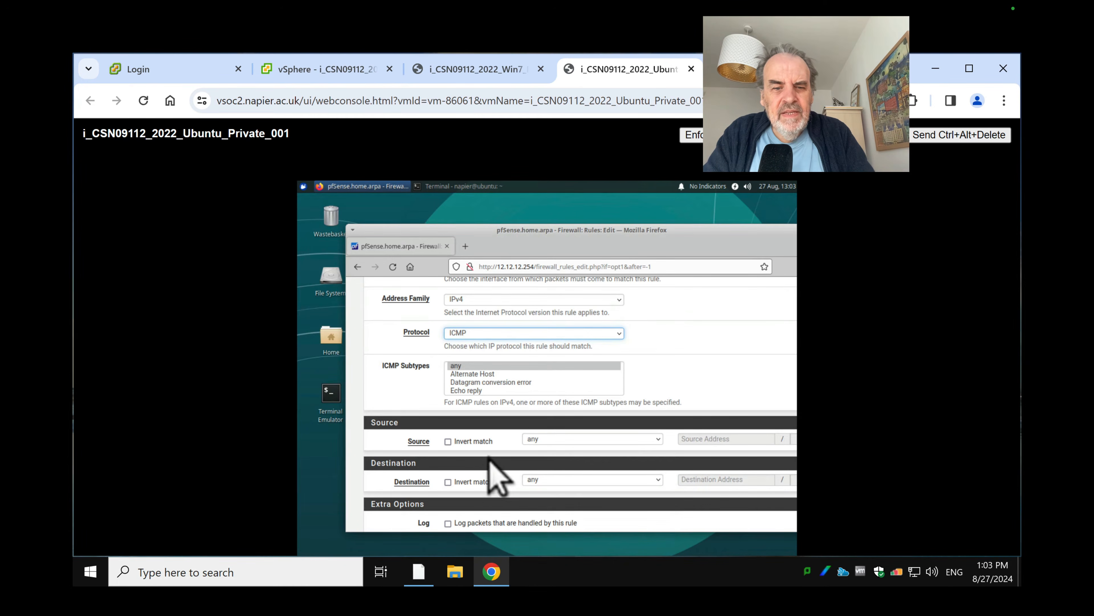
pyautogui.scroll(-5, 485, 467)
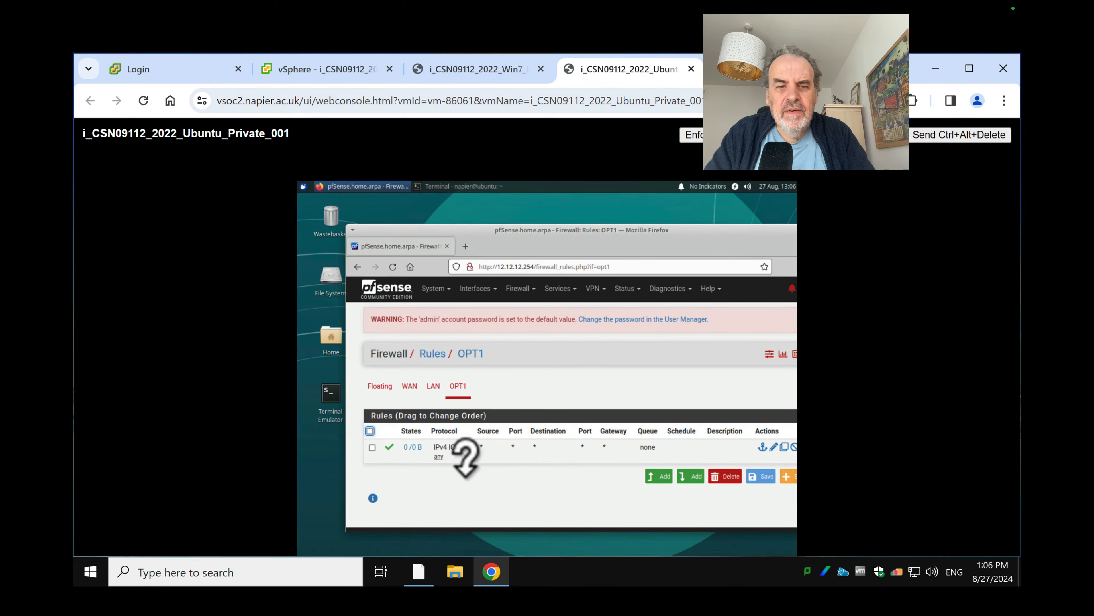
# Go to Interfaces > OPT1 in pfSense and apply the pending configuration changes
pyautogui.click(479, 289)
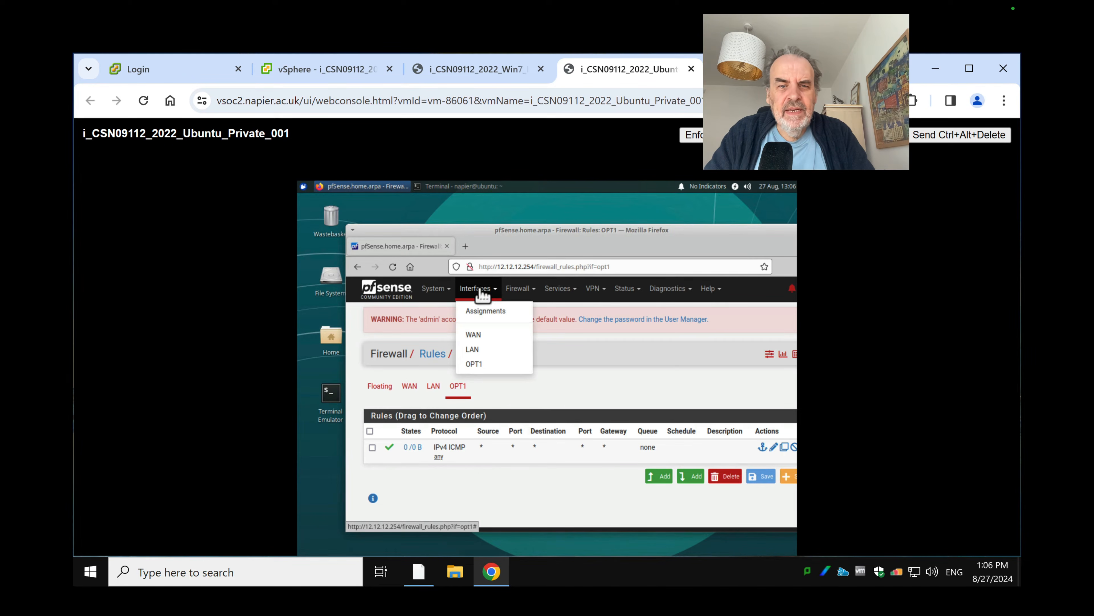
pyautogui.click(474, 364)
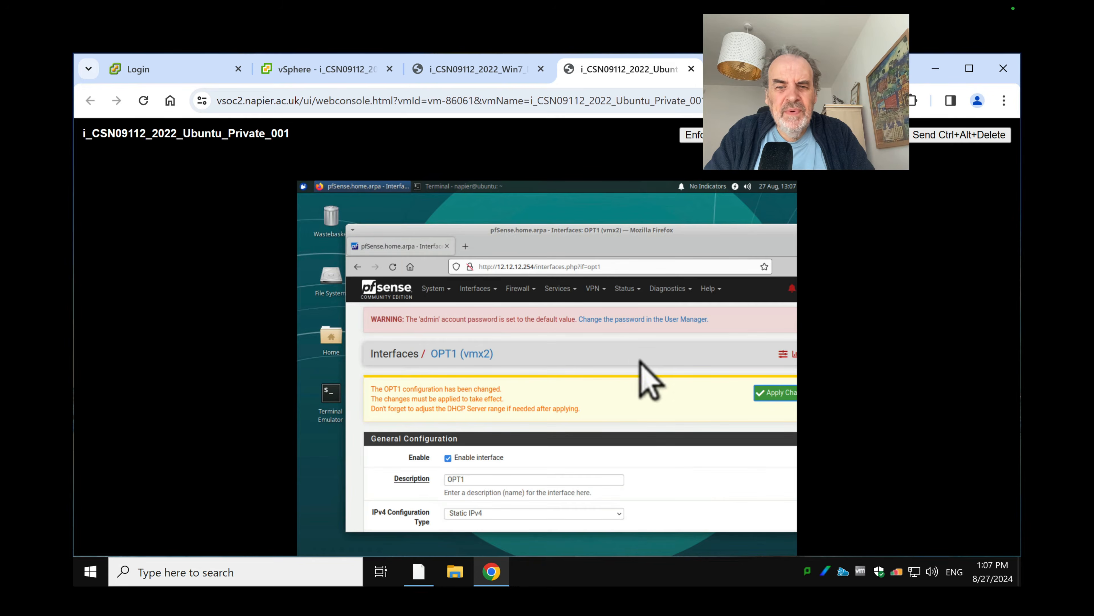
pyautogui.click(773, 397)
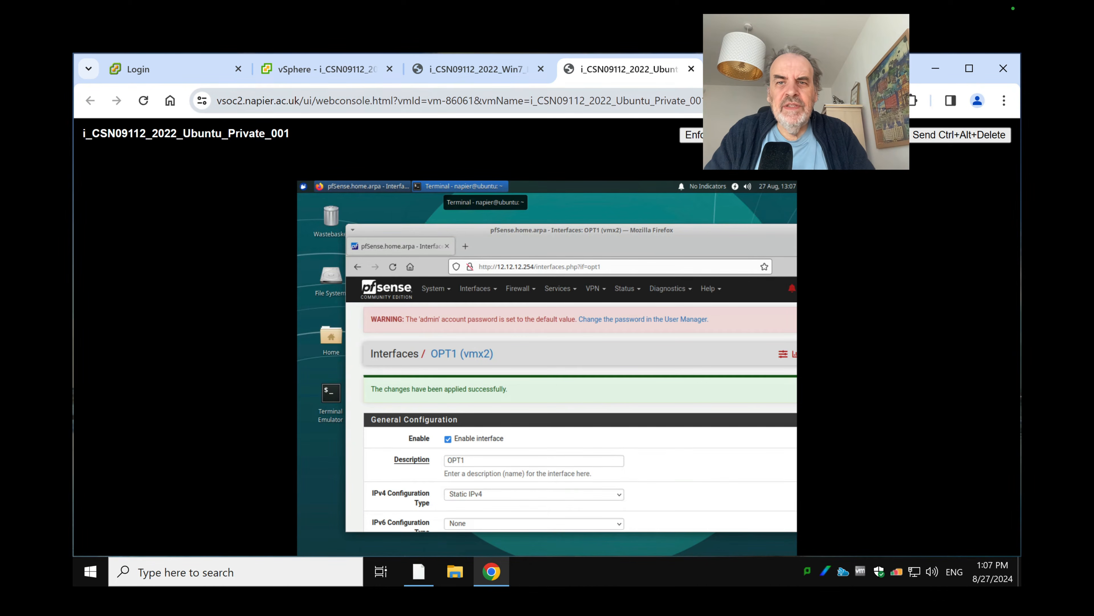
# Redisplay the pfSense console menu to check interfaces, then switch to the Win7_DMZ console
pyautogui.hotkey('ctrl', 'Tab')
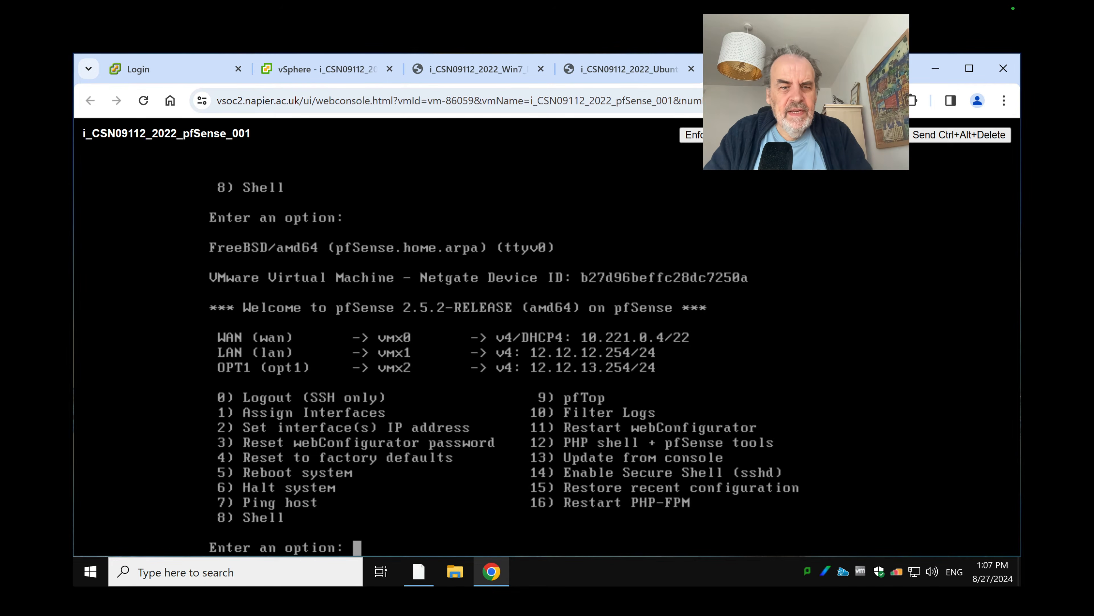
pyautogui.press('Return')
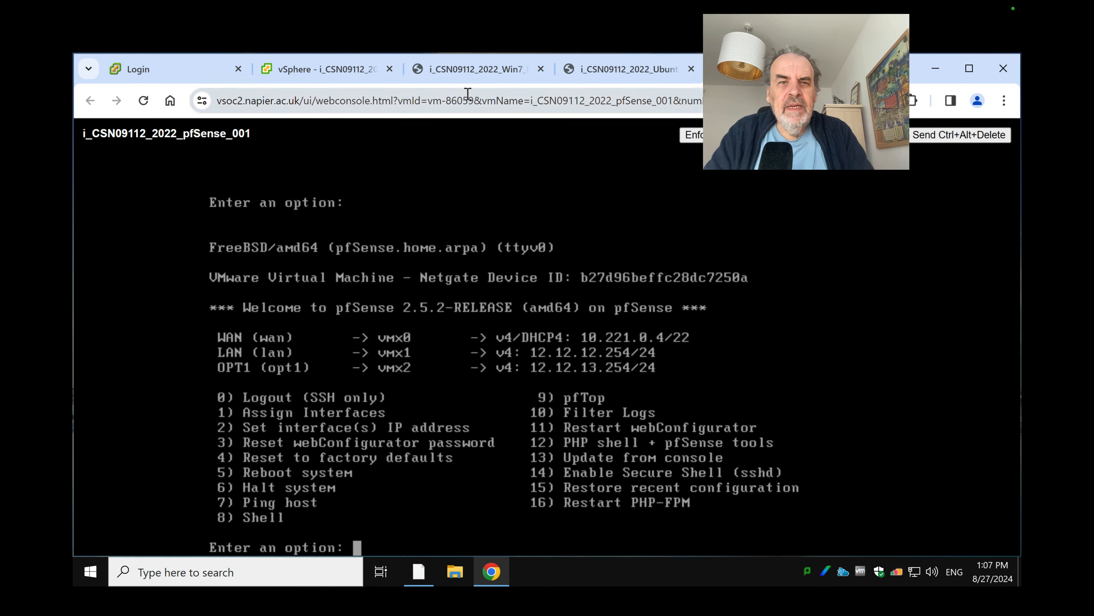
pyautogui.click(500, 77)
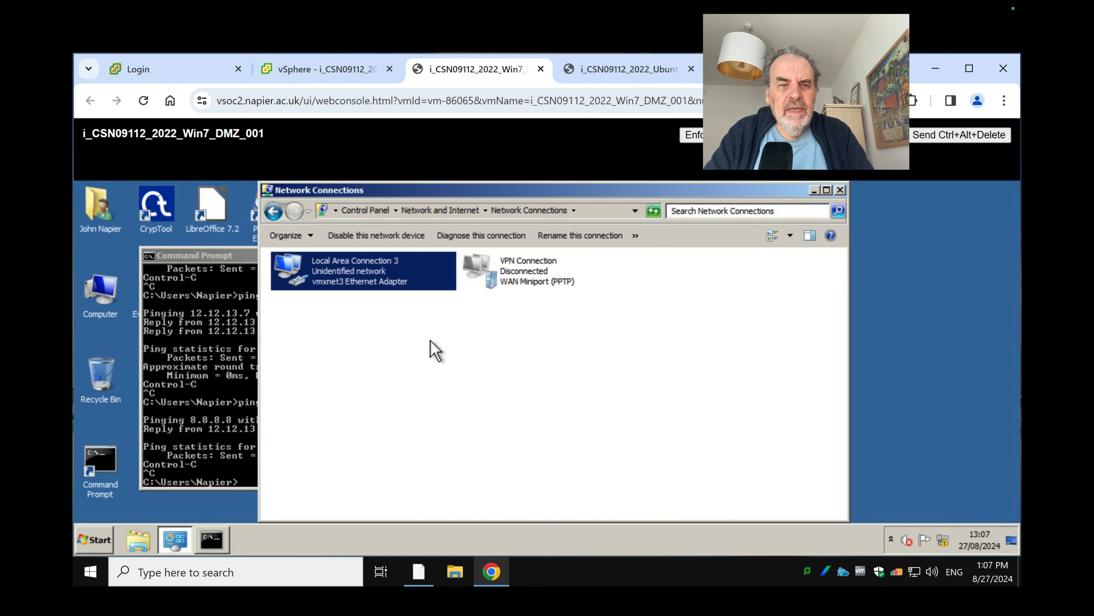
# Ping 12.12.13.7 from the Win7 Command Prompt and stop it
pyautogui.click(218, 345)
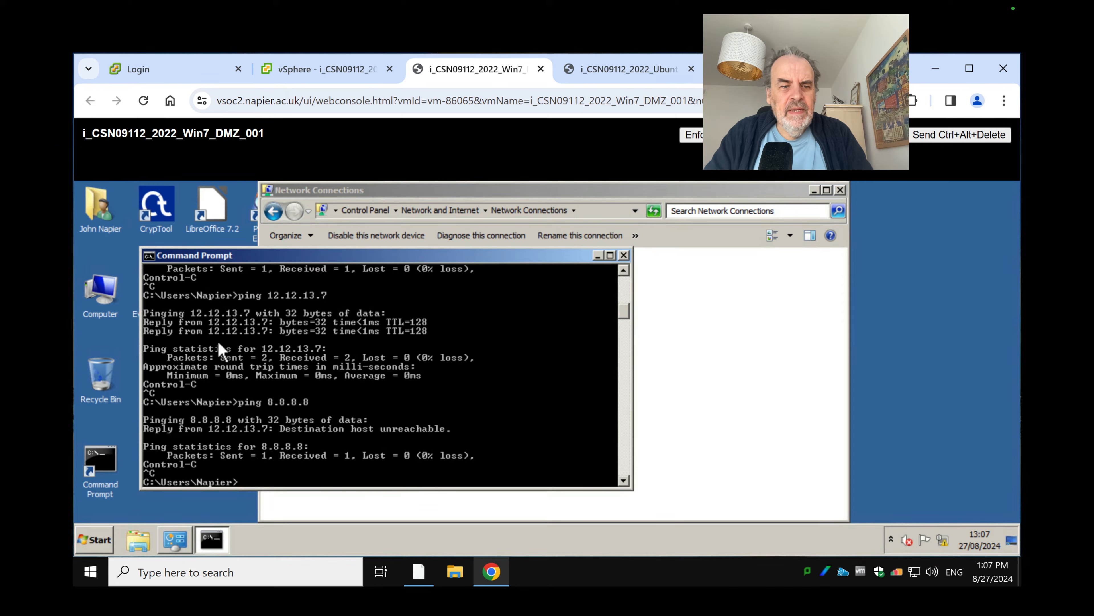
pyautogui.click(218, 342)
pyautogui.write('ing')
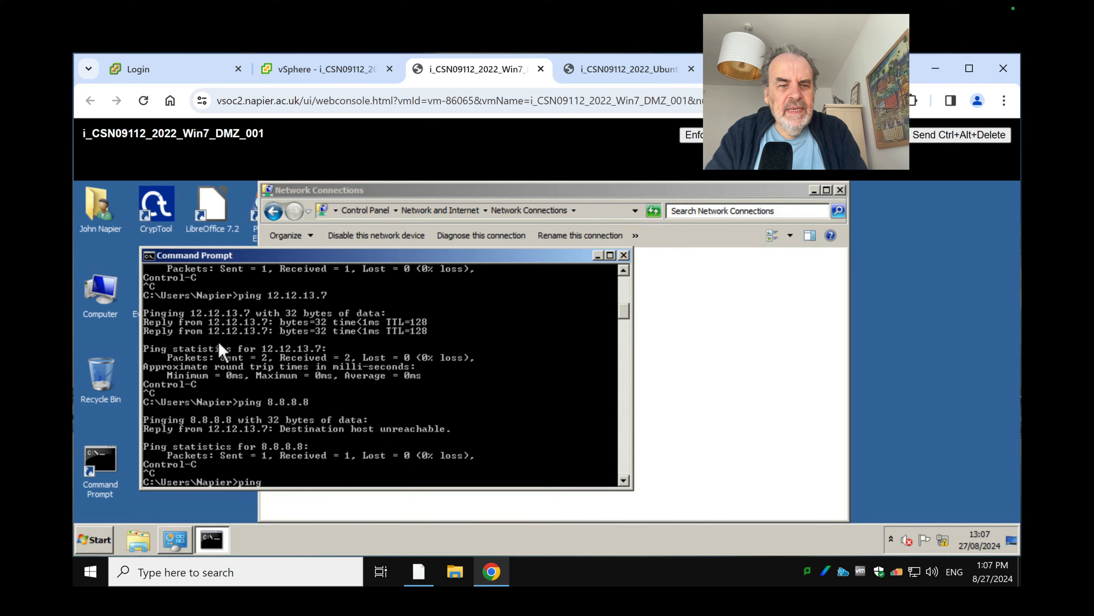
pyautogui.write(' 12.12.13.7')
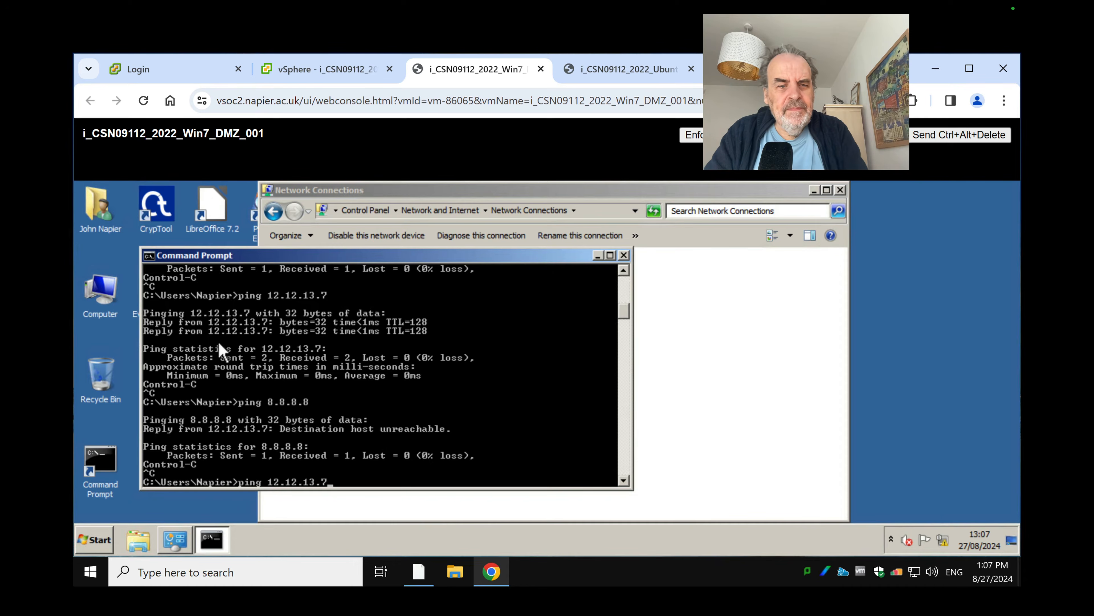
pyautogui.press('Return')
pyautogui.hotkey('ctrl', 'c')
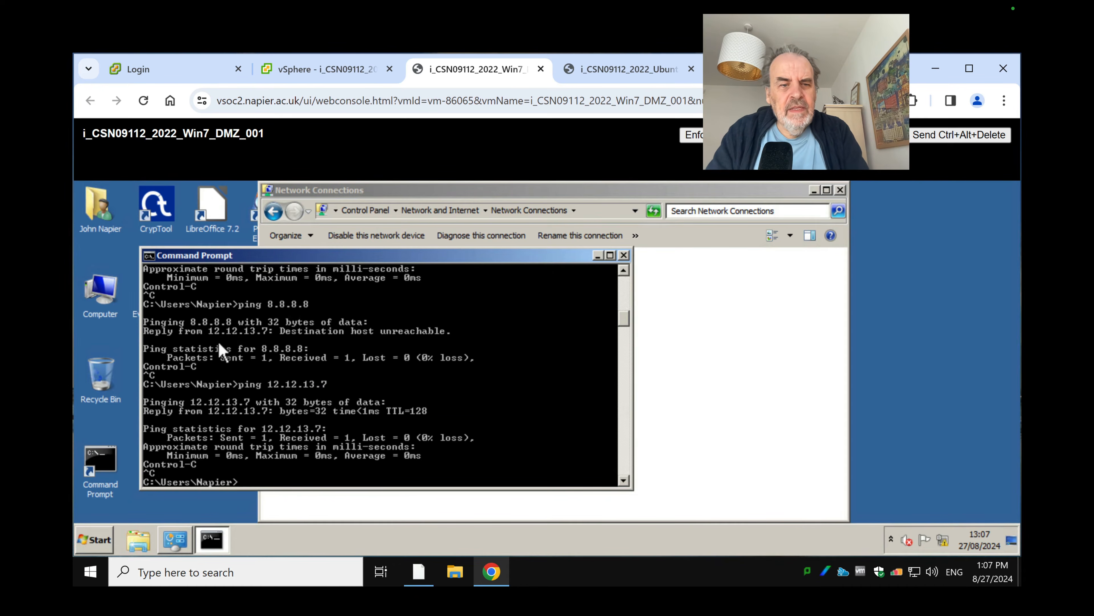
# Ping the gateway 12.12.13.254 and stop it after replies arrive
pyautogui.press('Up')
pyautogui.press('BackSpace')
pyautogui.write('254')
pyautogui.press('Return')
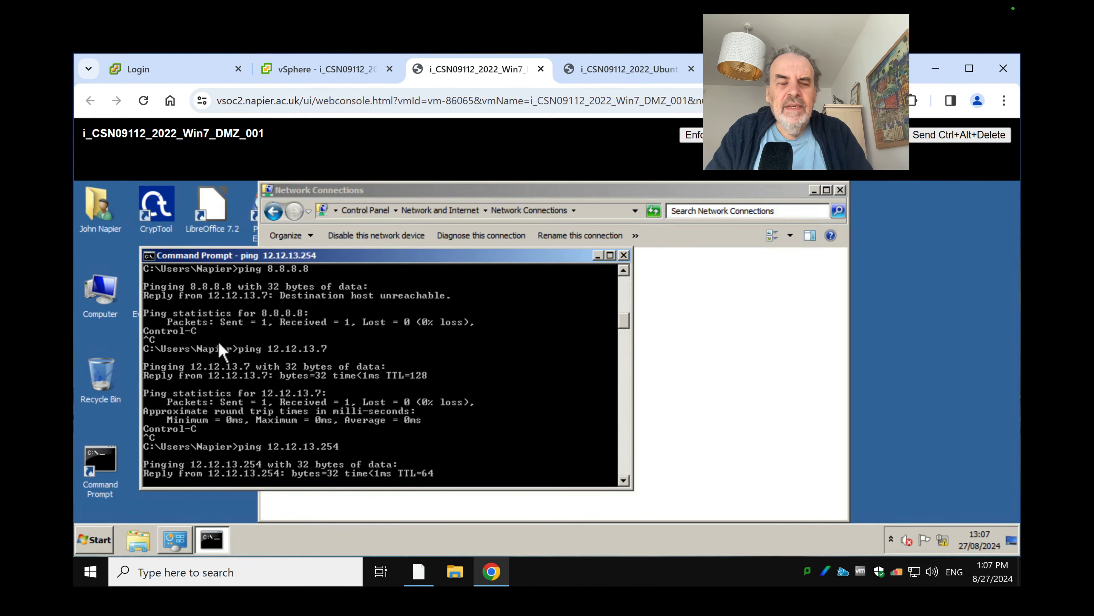
pyautogui.hotkey('ctrl', 'c')
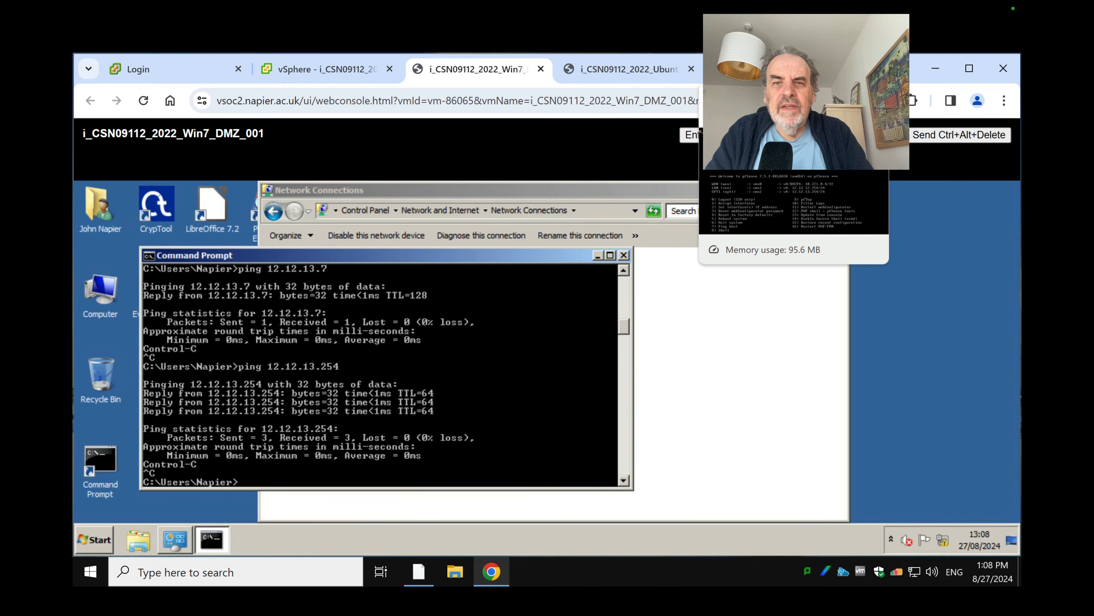
# Open pfSense's Firewall > Rules page for the OPT1 interface in the Ubuntu VM
pyautogui.click(629, 69)
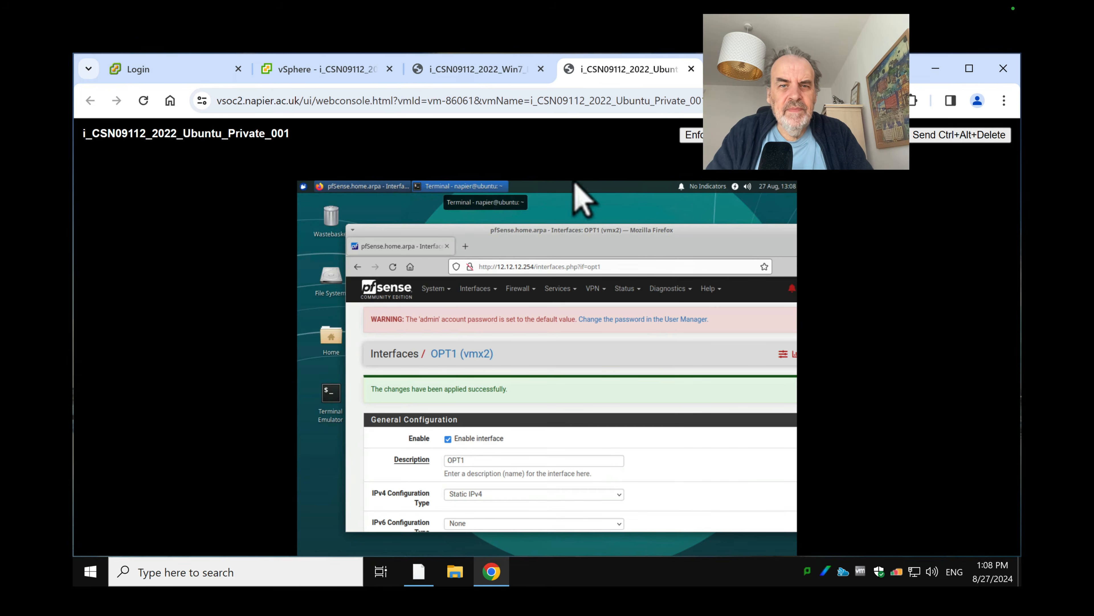
pyautogui.click(519, 289)
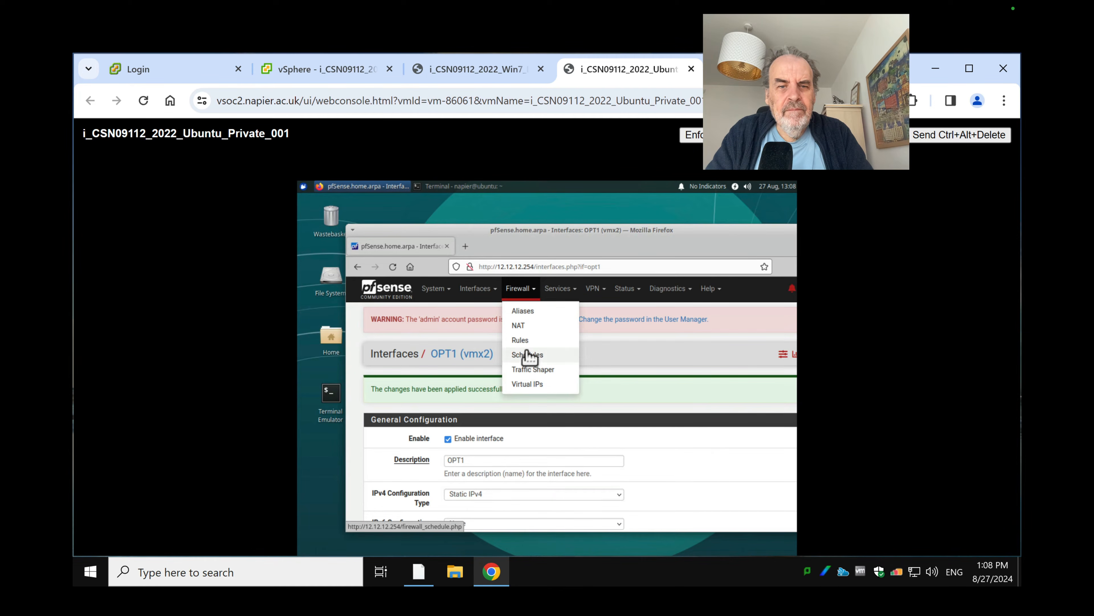
pyautogui.click(520, 340)
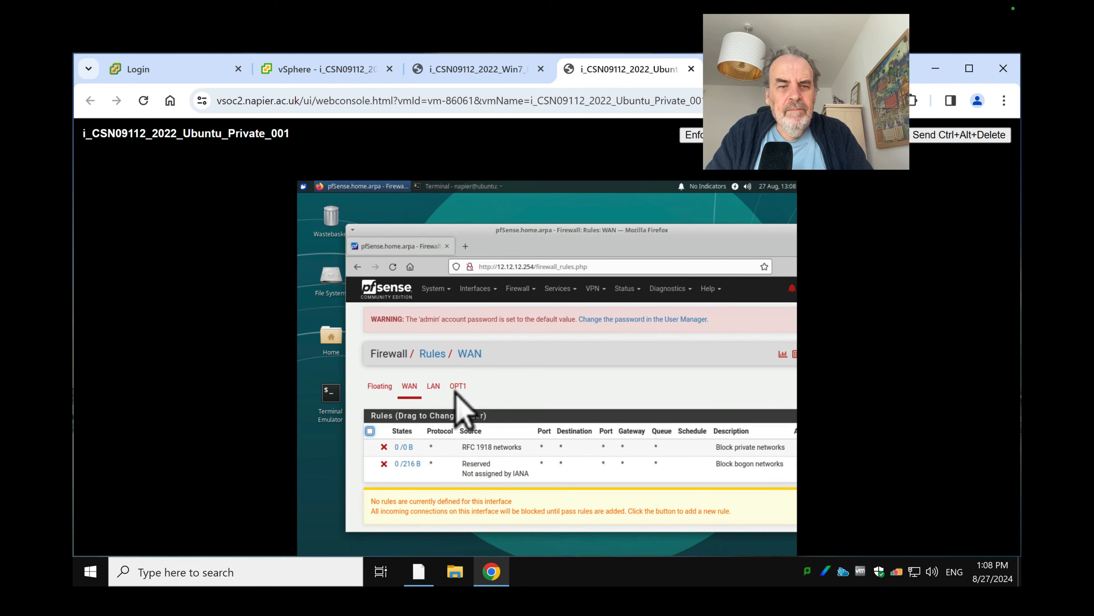
pyautogui.click(458, 387)
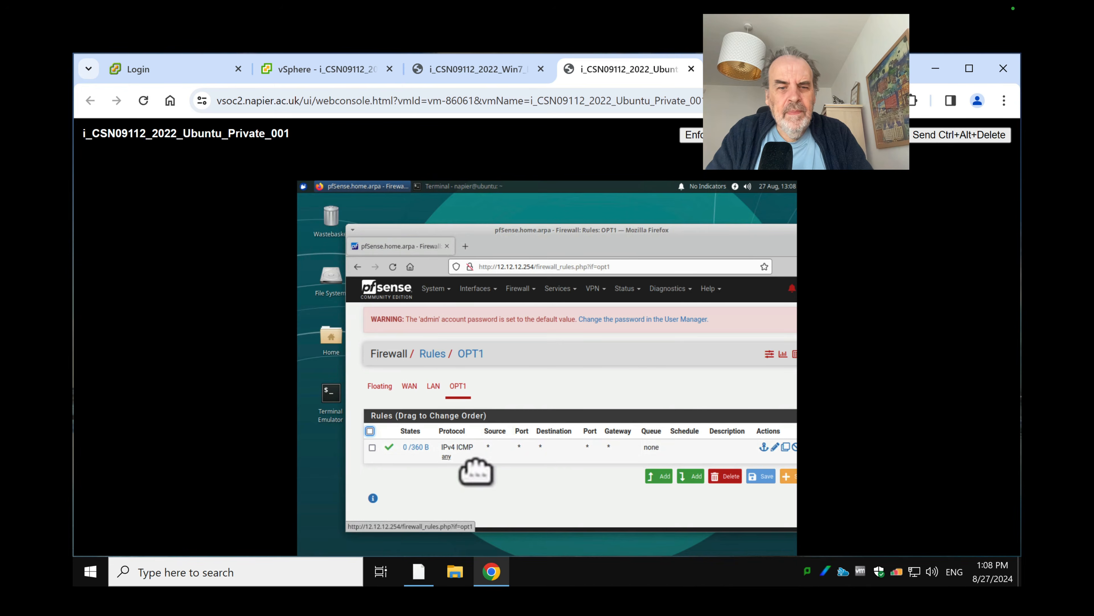
# Delete the IPv4 ICMP pass rule, apply the change, and return to the Win7 DMZ console
pyautogui.click(387, 456)
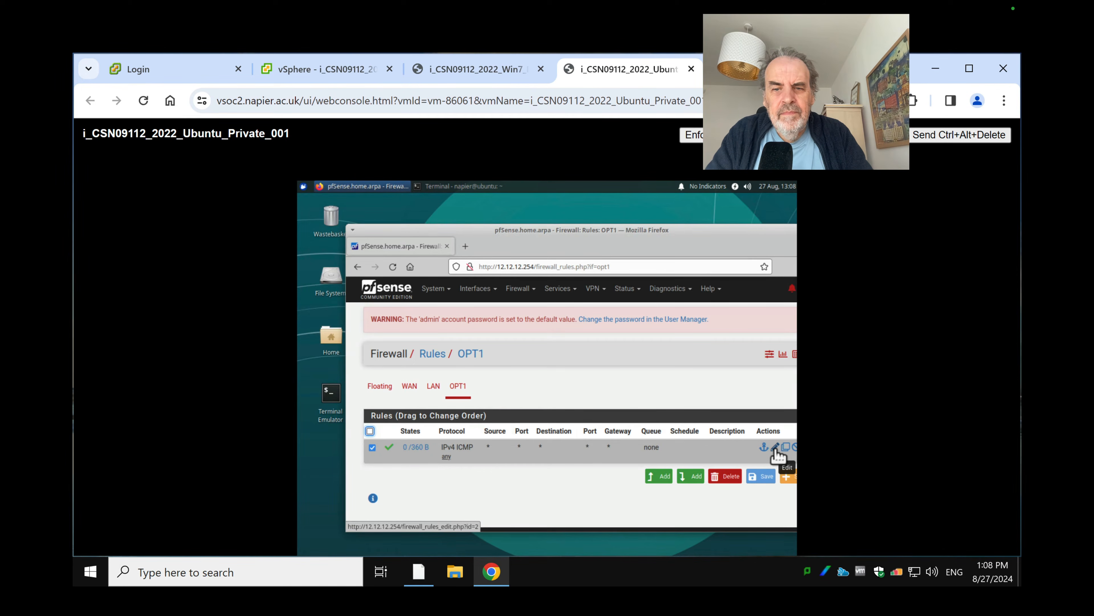
pyautogui.click(726, 476)
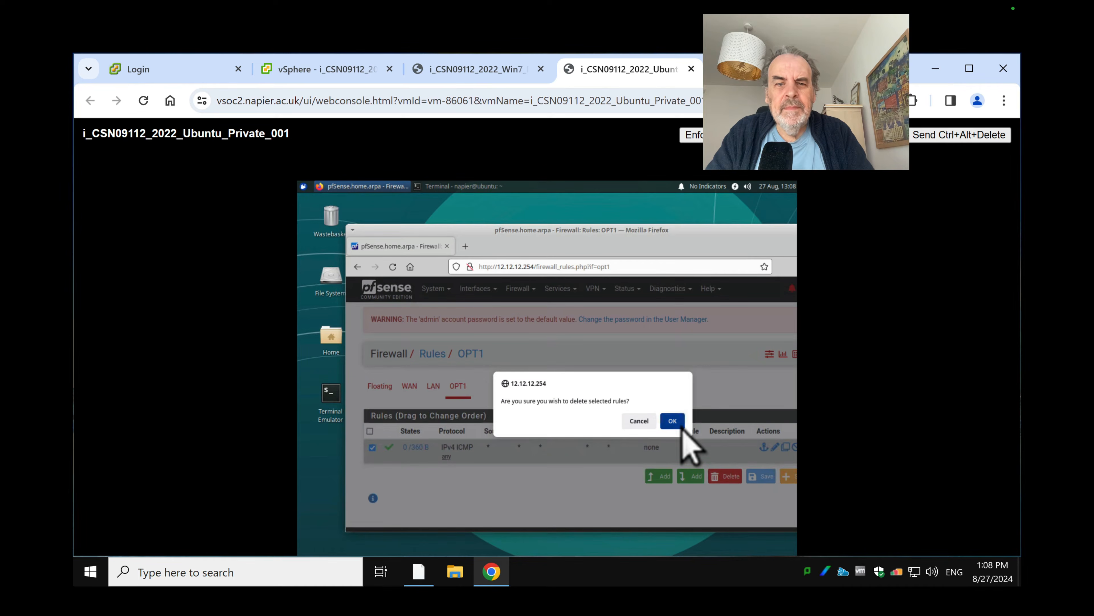
pyautogui.click(681, 426)
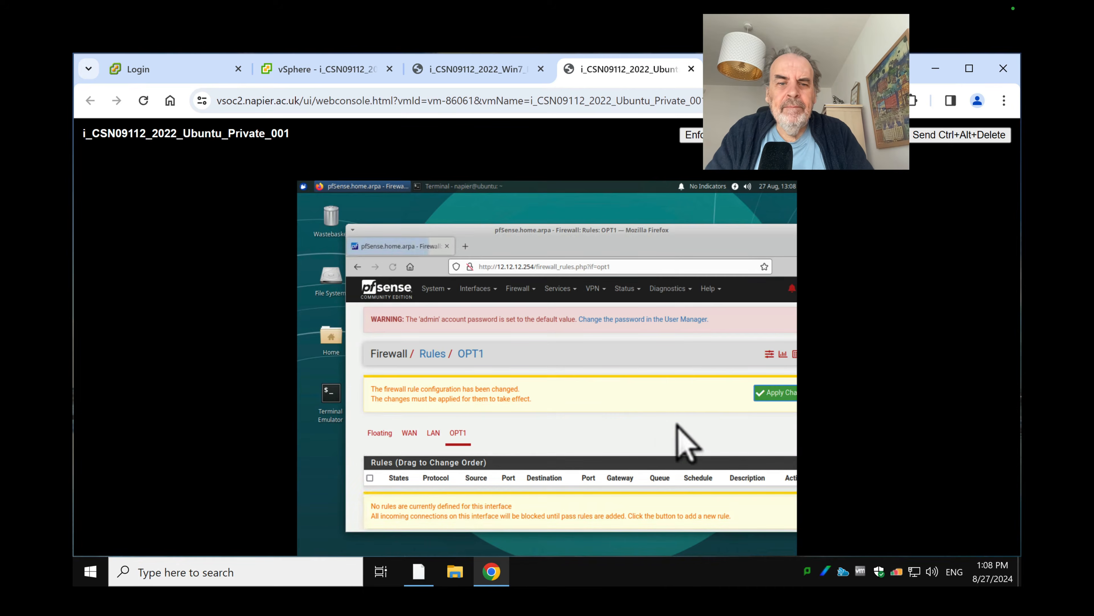
pyautogui.click(781, 394)
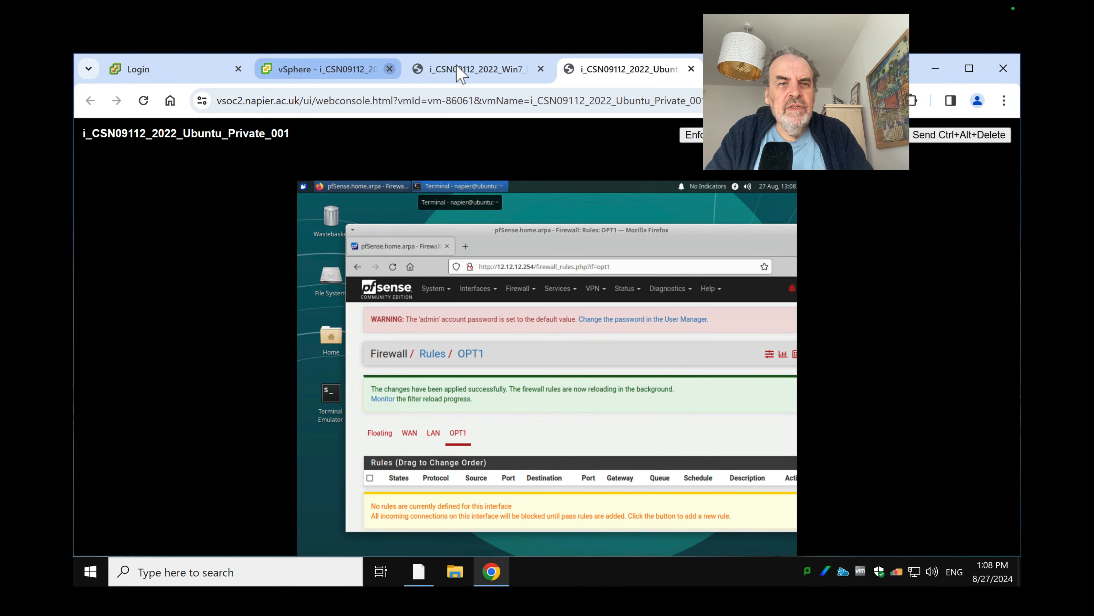
pyautogui.click(474, 69)
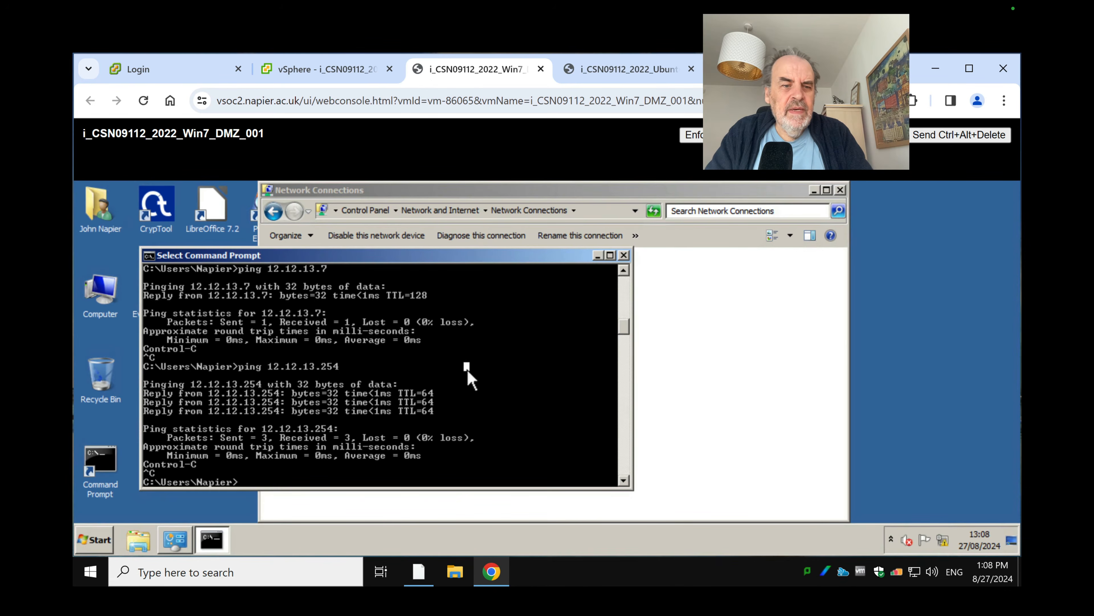
# Re-run and stop the Win7 ping to 12.12.13.254 (now timing out), then return to pfSense's OPT1 rules
pyautogui.press('Return')
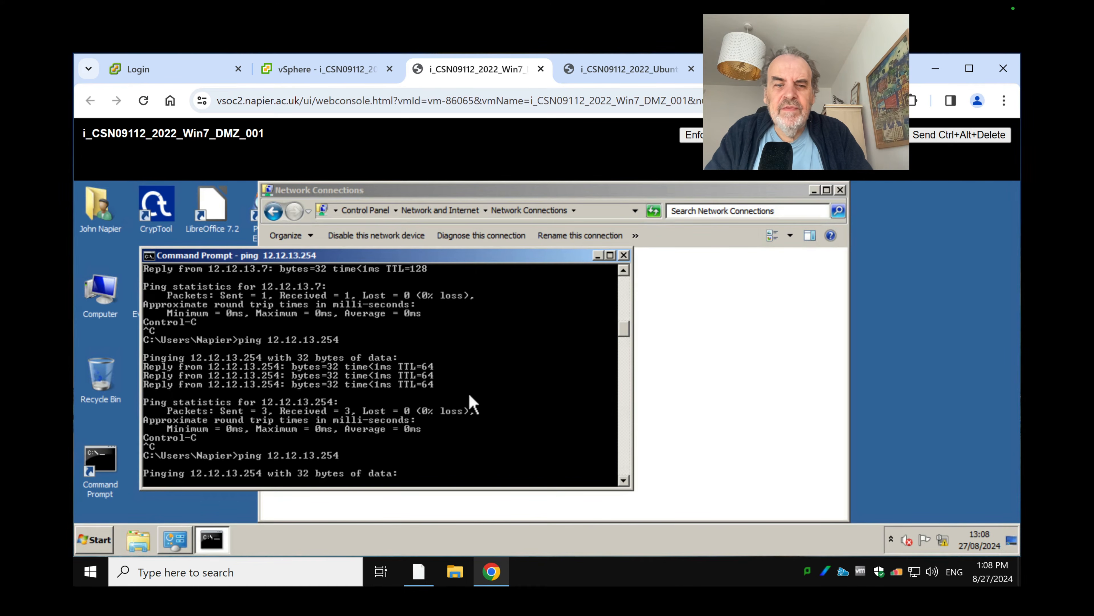
pyautogui.hotkey('ctrl', 'c')
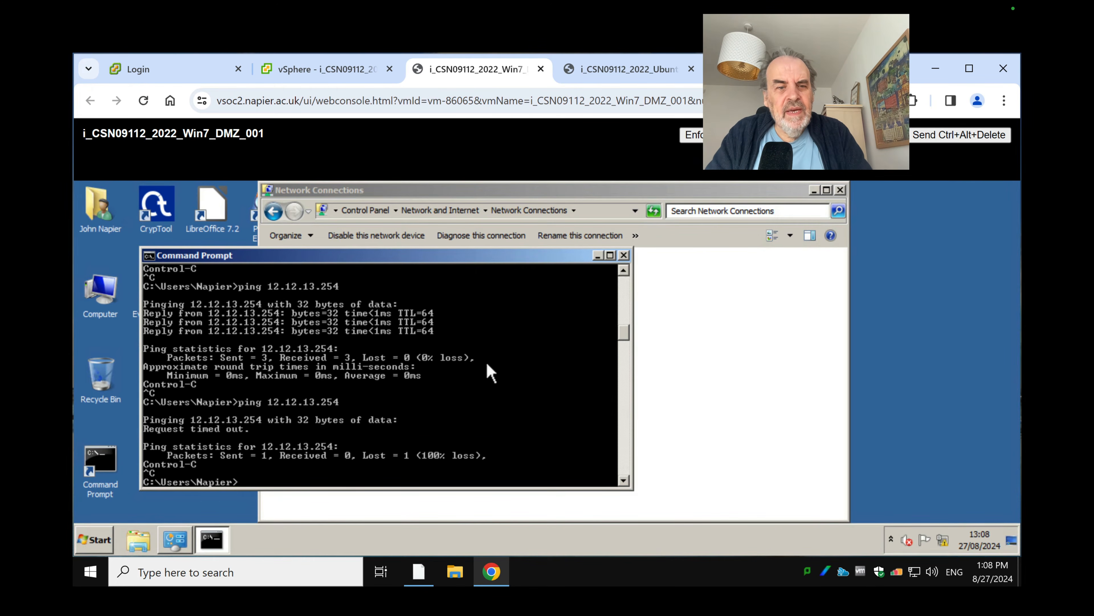
pyautogui.click(637, 75)
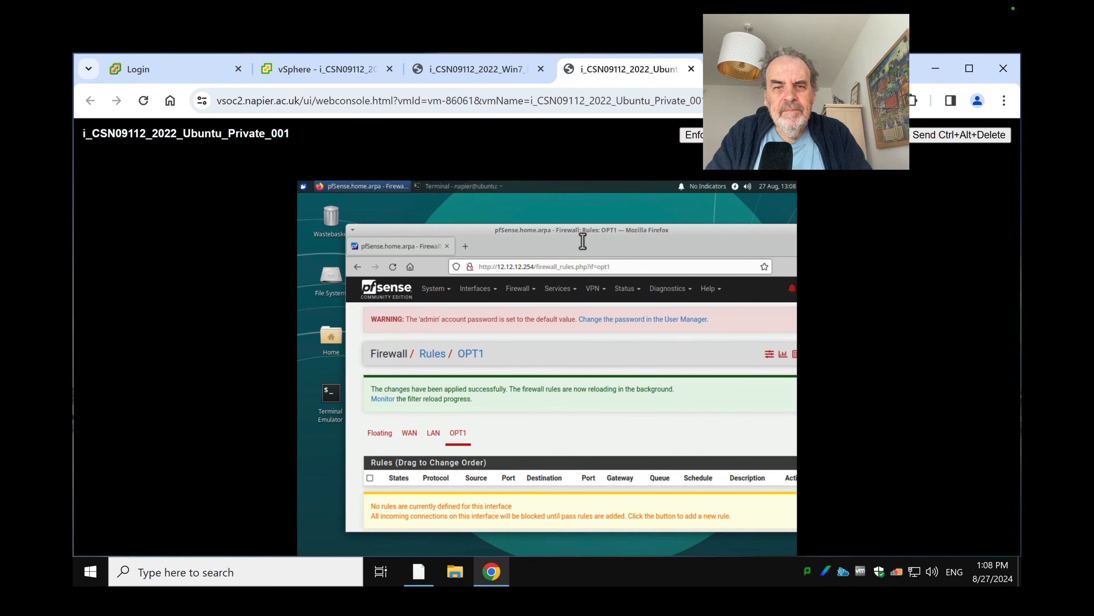
# Start a new OPT1 firewall rule, keeping the Pass action and IPv4 address family
pyautogui.moveTo(582, 239); pyautogui.dragTo(555, 225)
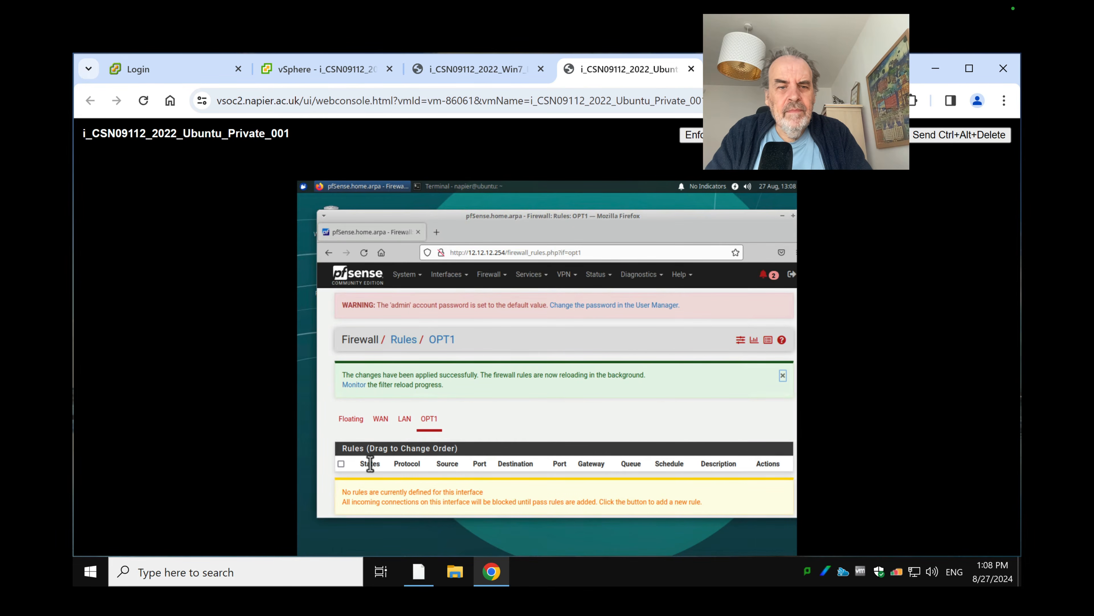
pyautogui.scroll(-2, 381, 474)
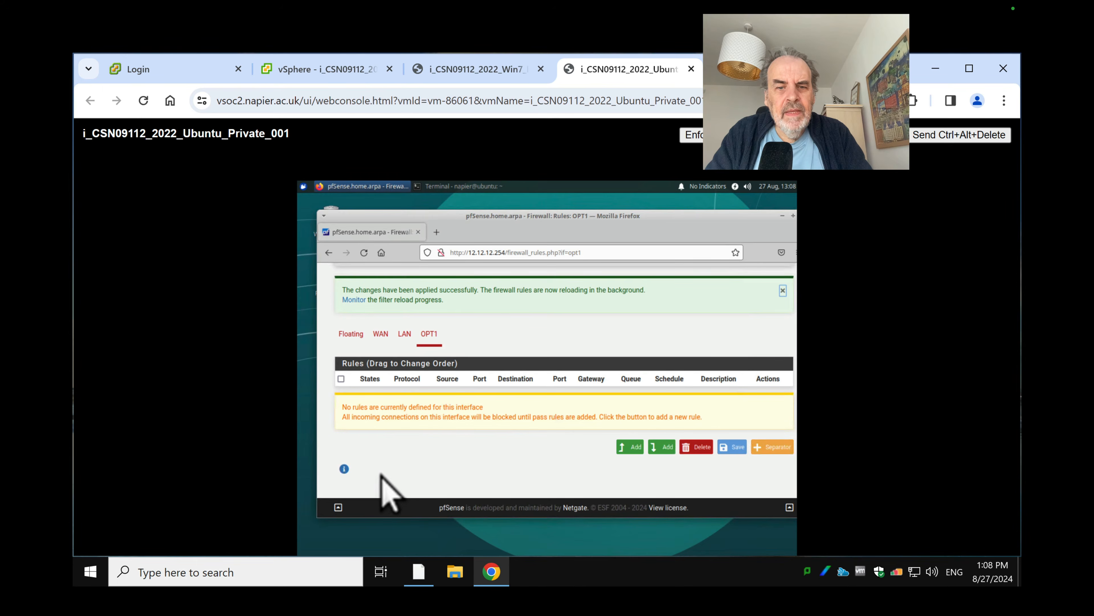
pyautogui.click(627, 447)
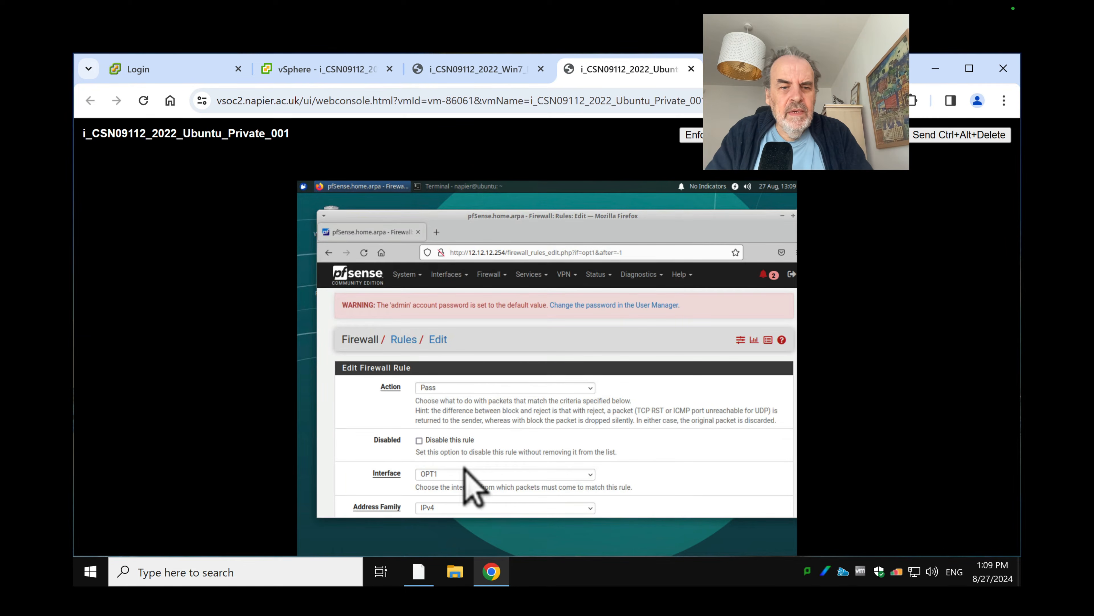
pyautogui.scroll(-10, 474, 491)
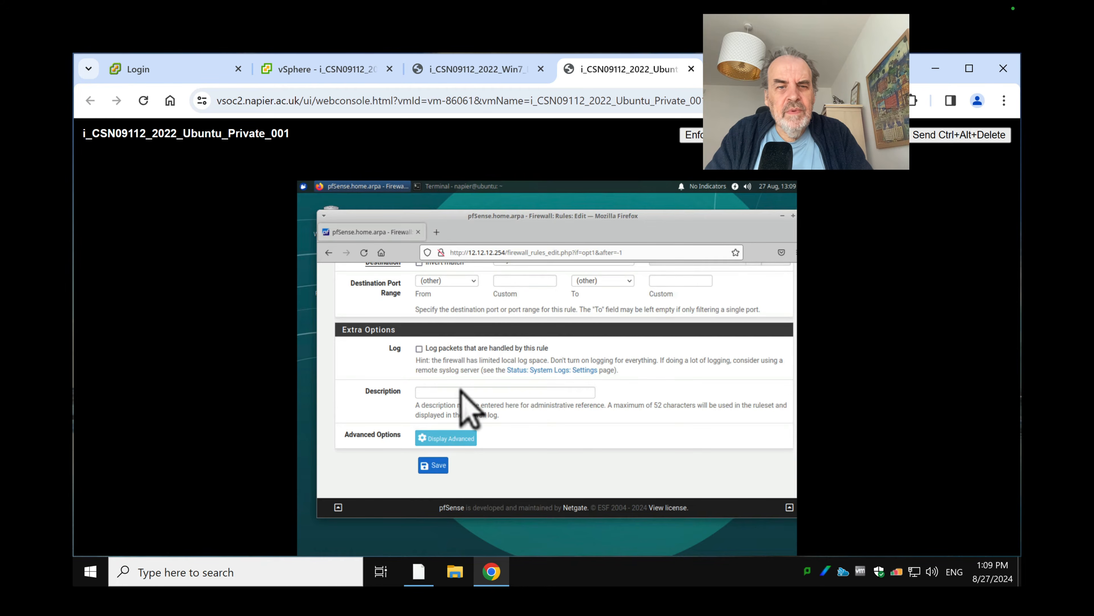
pyautogui.scroll(10, 465, 388)
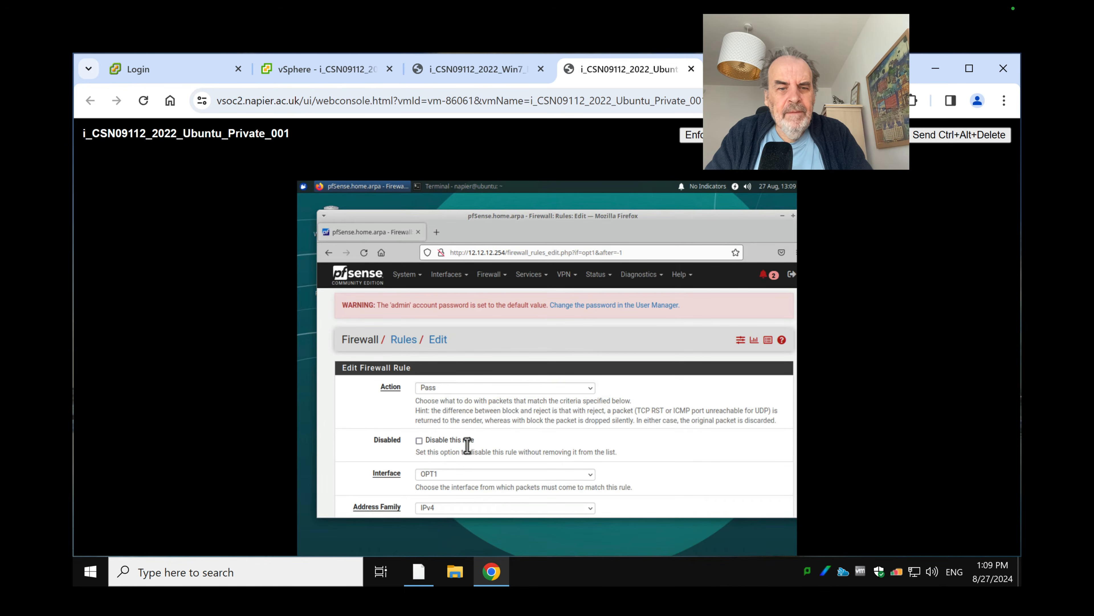
pyautogui.click(462, 508)
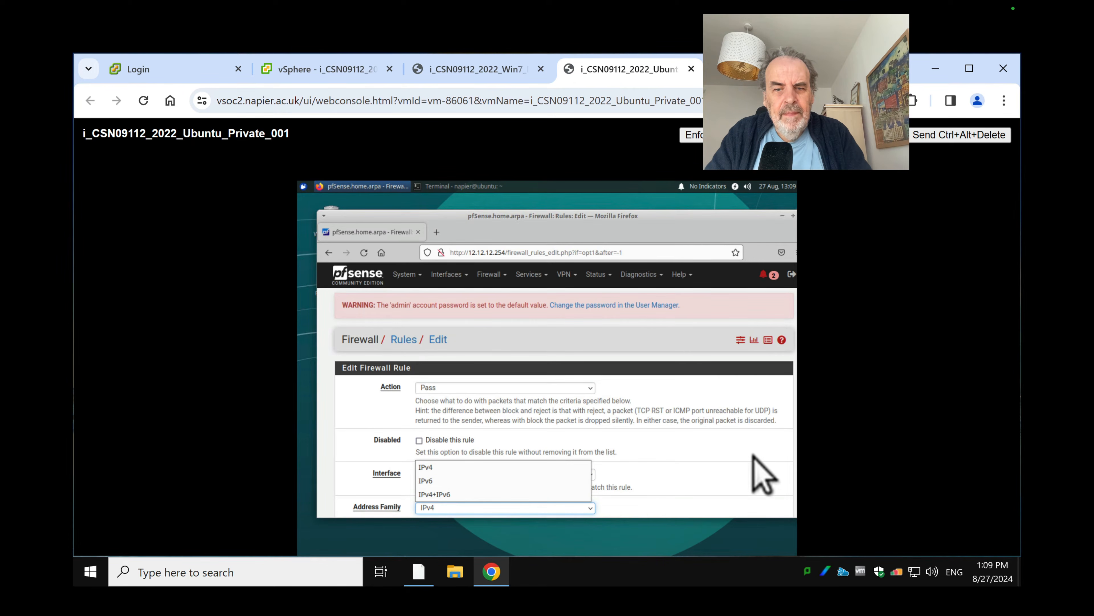
pyautogui.click(769, 510)
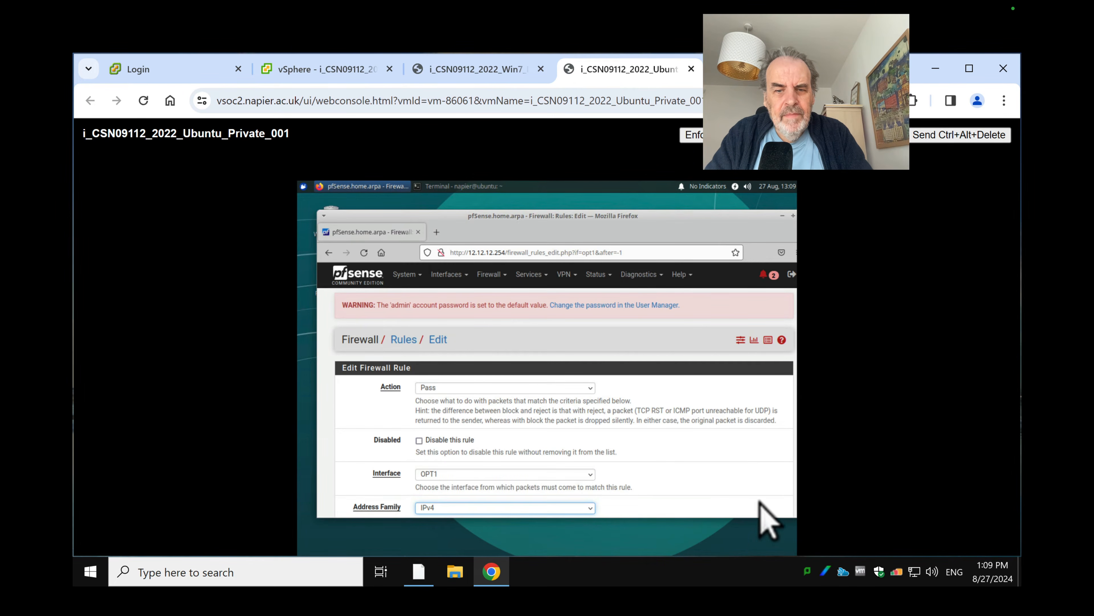
pyautogui.scroll(-1, 769, 524)
pyautogui.scroll(-10, 760, 509)
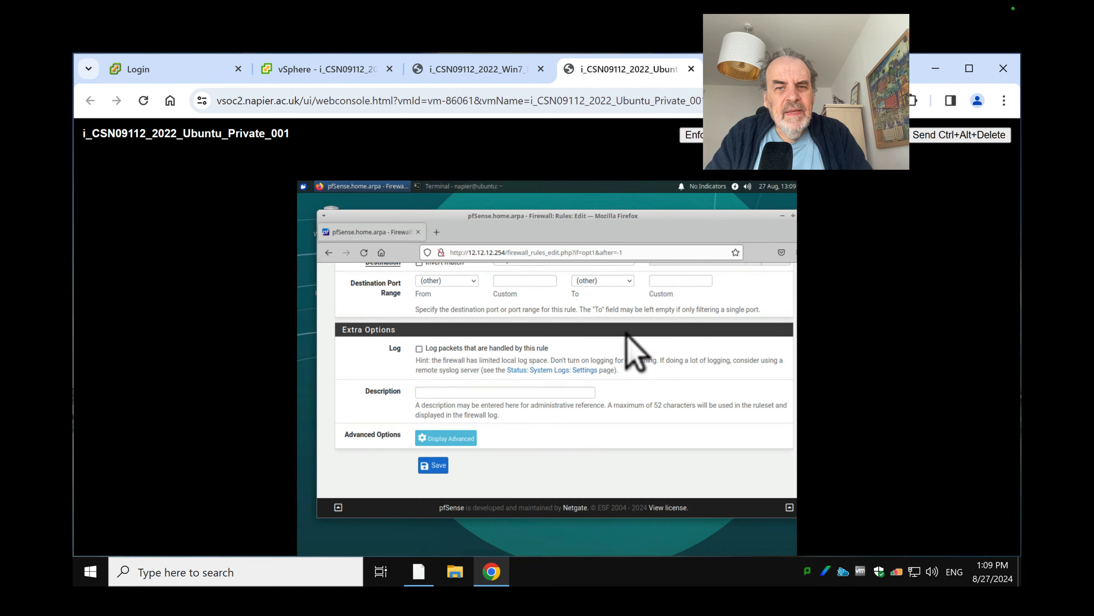
pyautogui.scroll(1, 671, 349)
pyautogui.scroll(3, 670, 343)
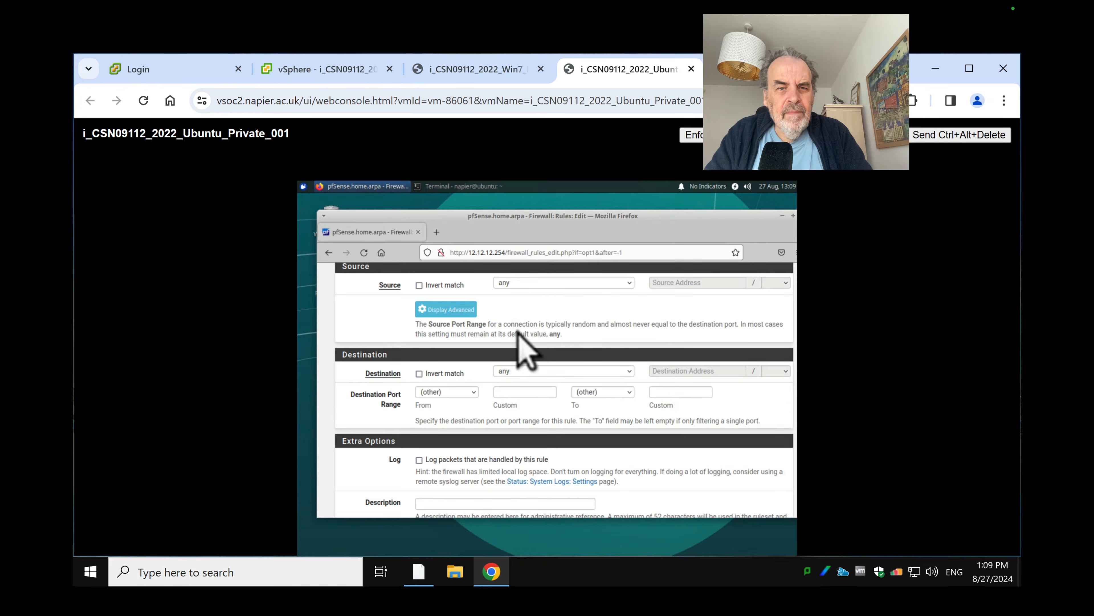
pyautogui.scroll(2, 517, 329)
# Set the rule's protocol to ICMP, save it, and apply the firewall changes
pyautogui.click(464, 289)
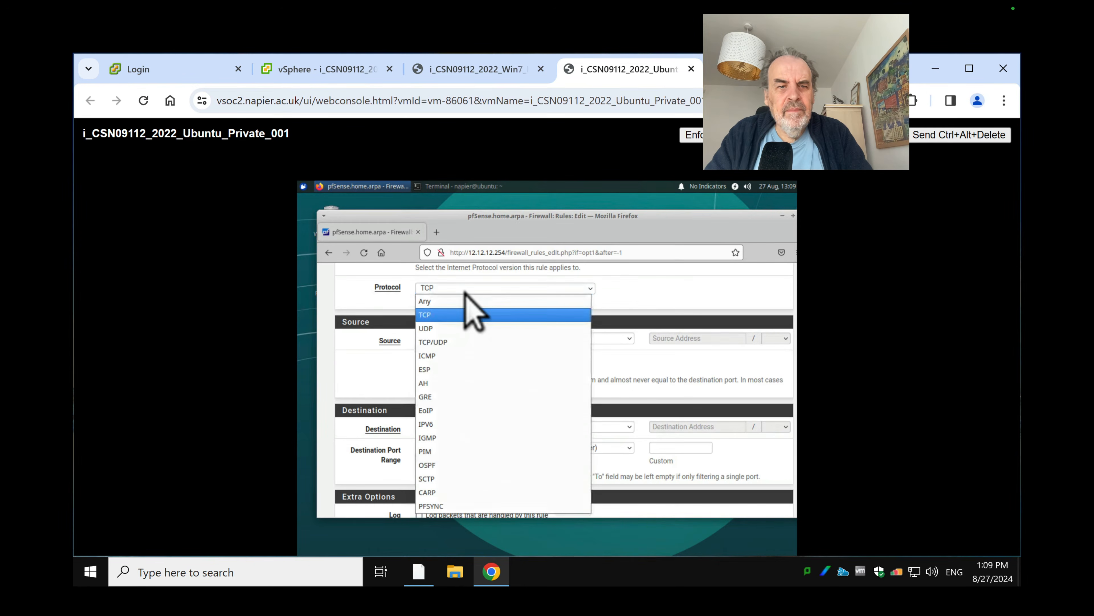
pyautogui.click(445, 357)
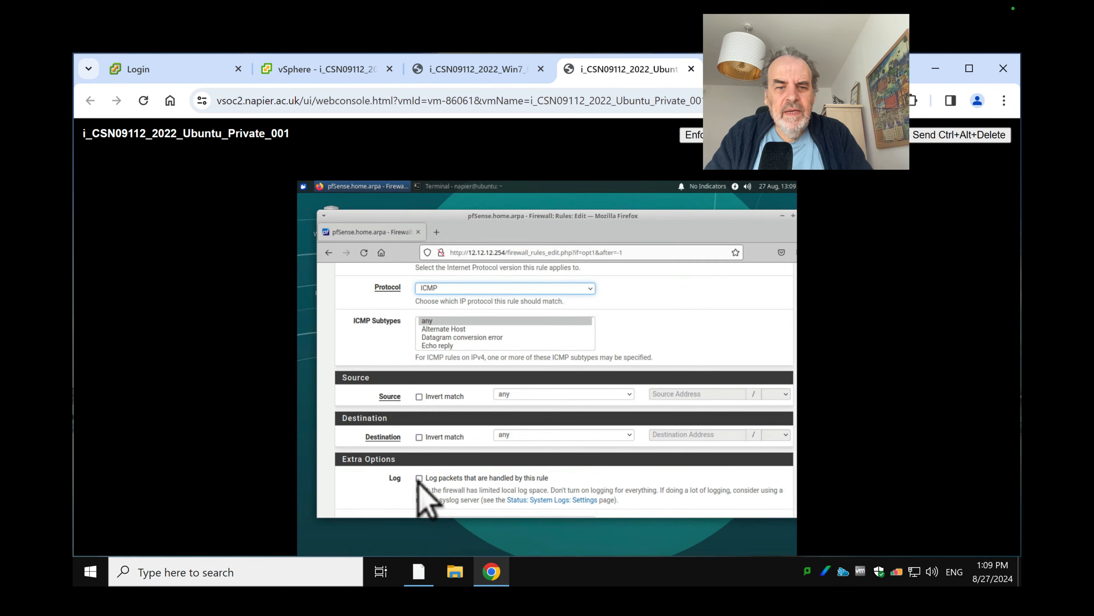
pyautogui.scroll(-3, 420, 478)
pyautogui.click(432, 465)
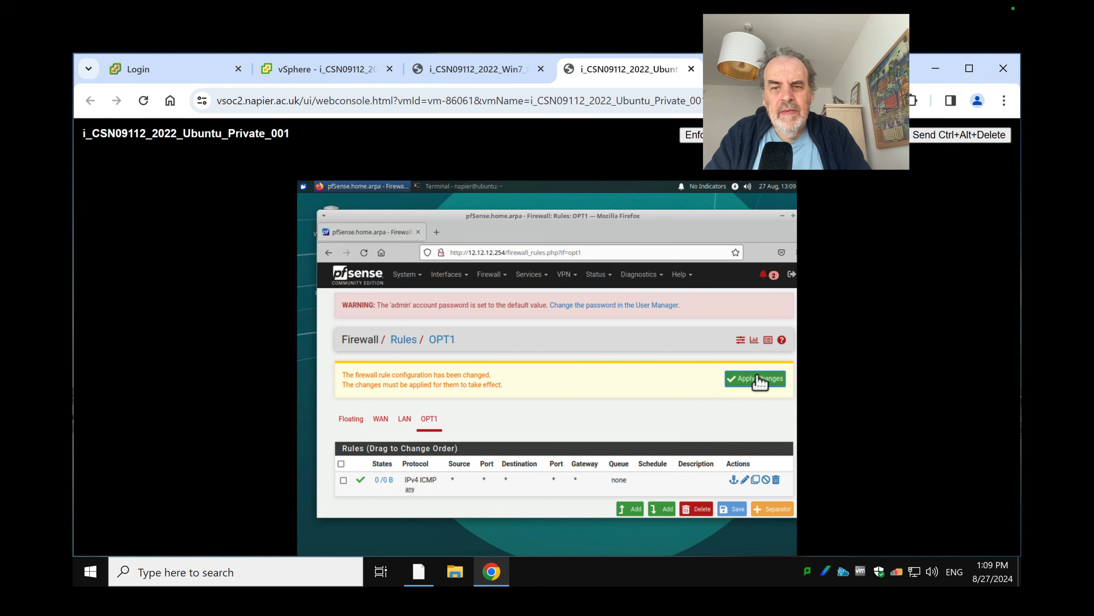
pyautogui.click(760, 381)
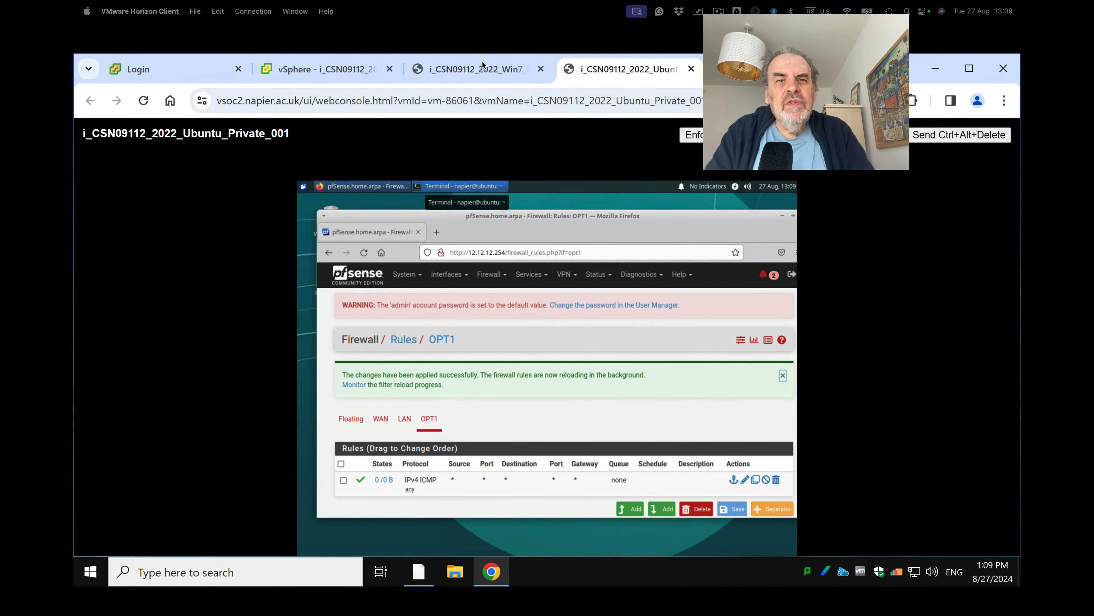
# Return to the Win7 DMZ Command Prompt and begin typing the ping command
pyautogui.click(478, 69)
pyautogui.click(366, 348)
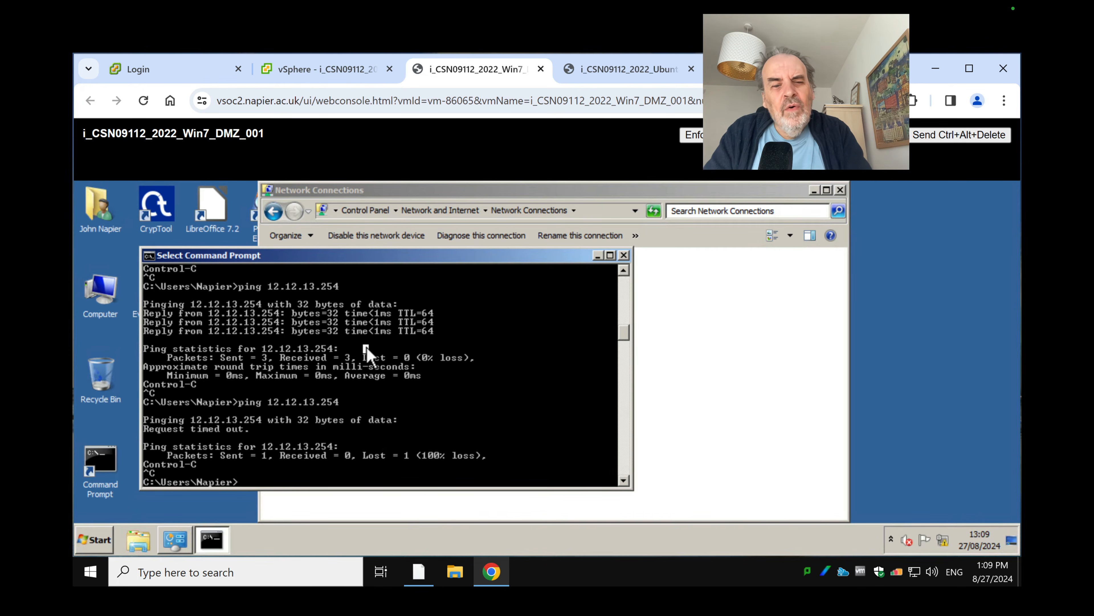
pyautogui.write('p google.com')
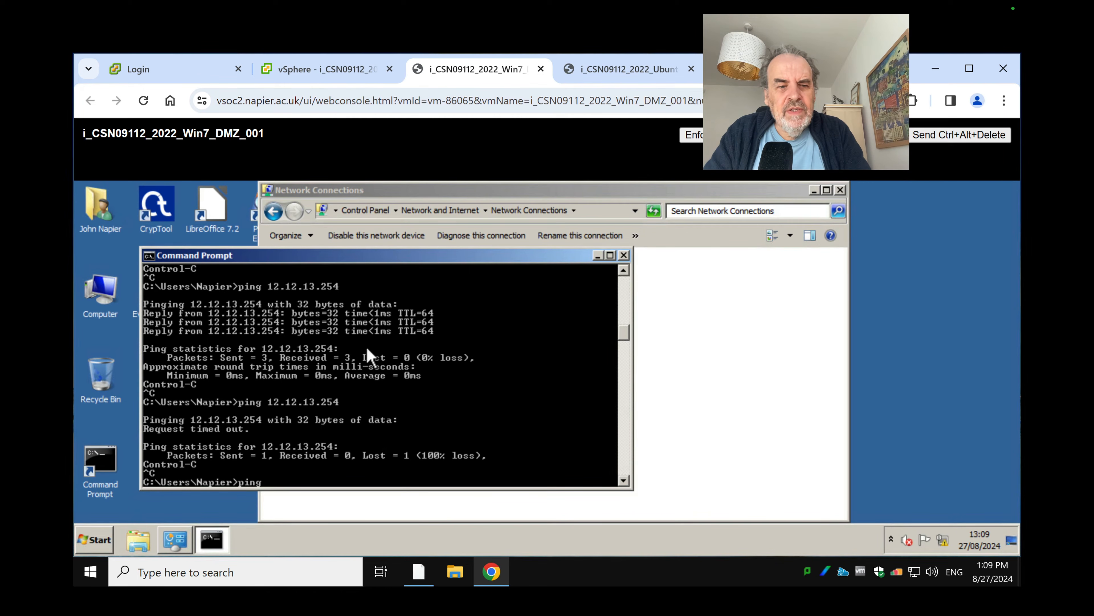
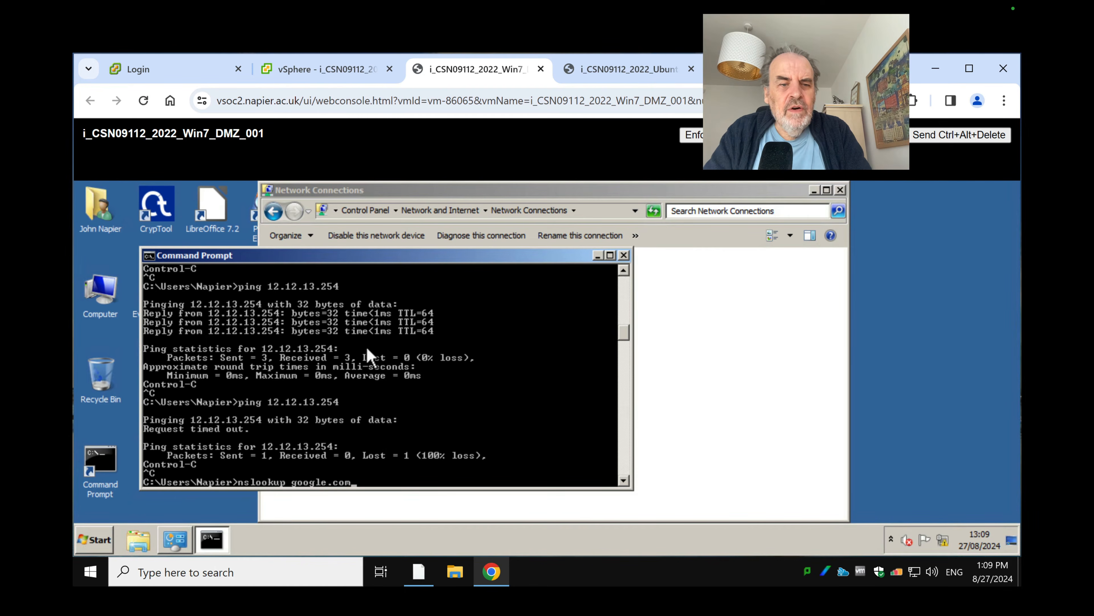
# Run nslookup google.com on the Win7 DMZ VM, watch it time out, then cancel it
pyautogui.press('Return')
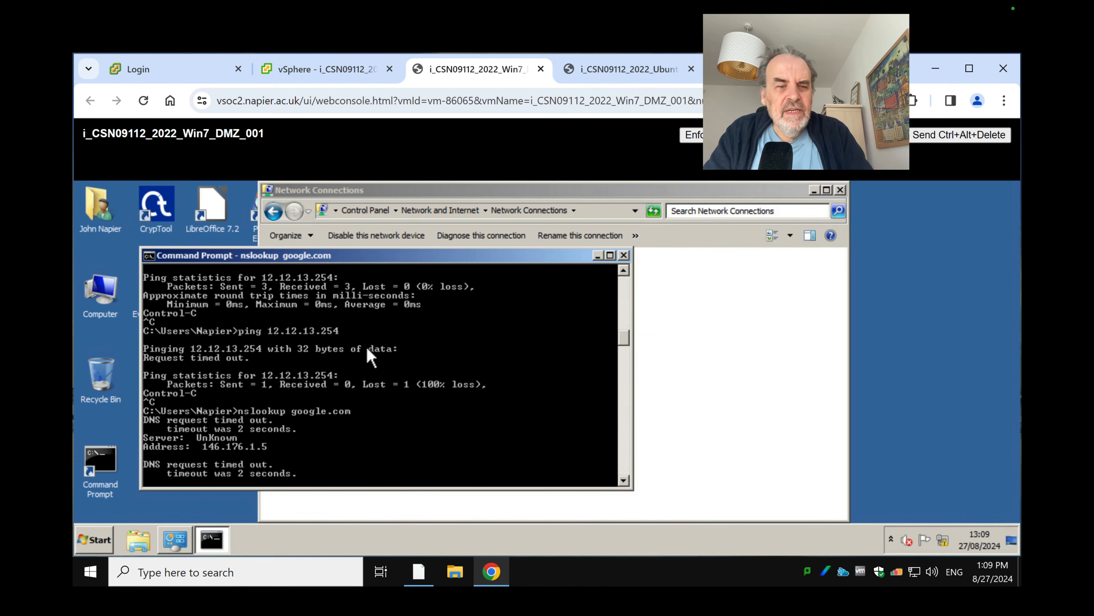
pyautogui.hotkey('ctrl', 'c')
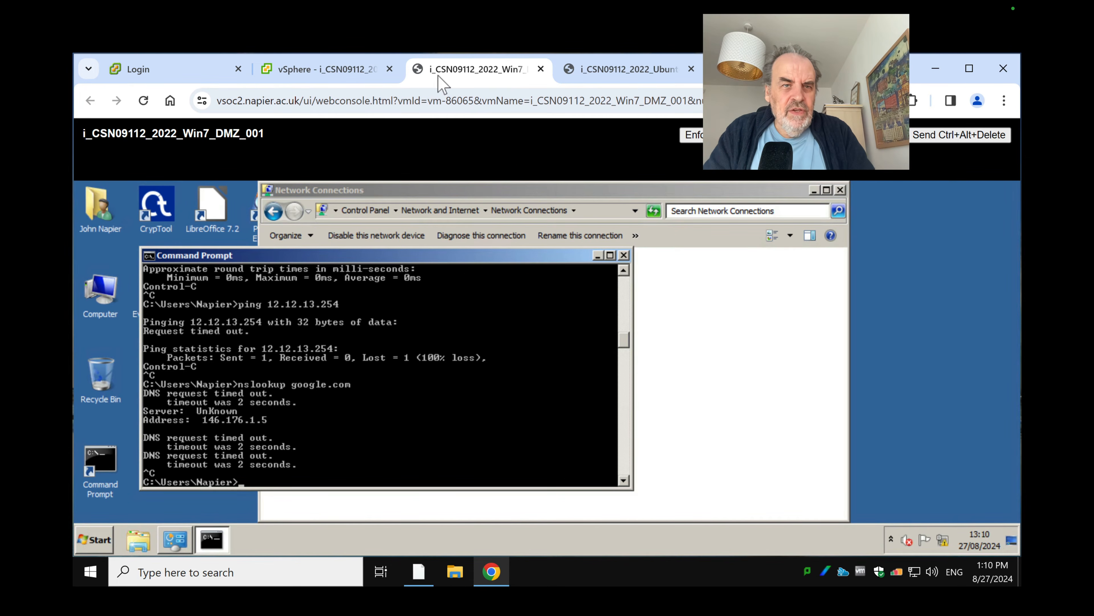
# On the Ubuntu console, start a new pfSense OPT1 rule with protocol UDP
pyautogui.click(630, 73)
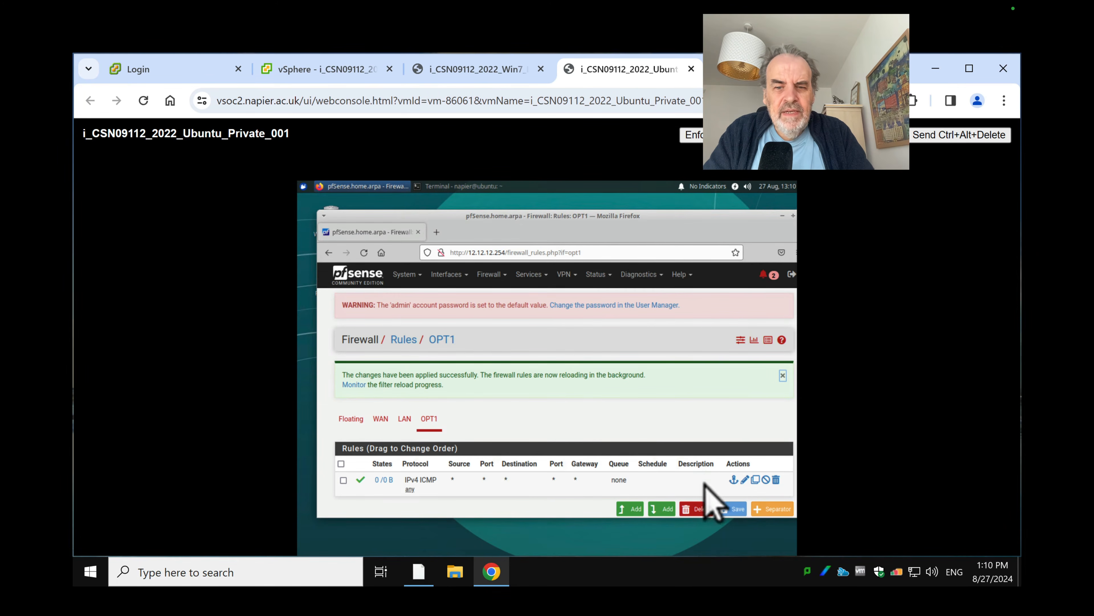
pyautogui.click(630, 509)
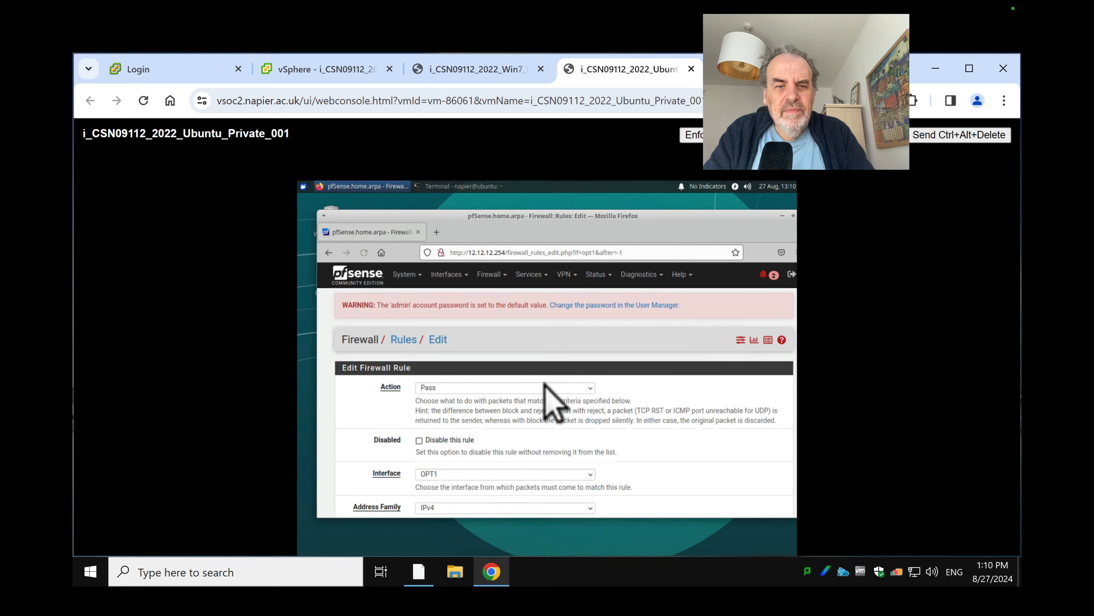
pyautogui.scroll(-3, 462, 409)
pyautogui.scroll(-3, 460, 407)
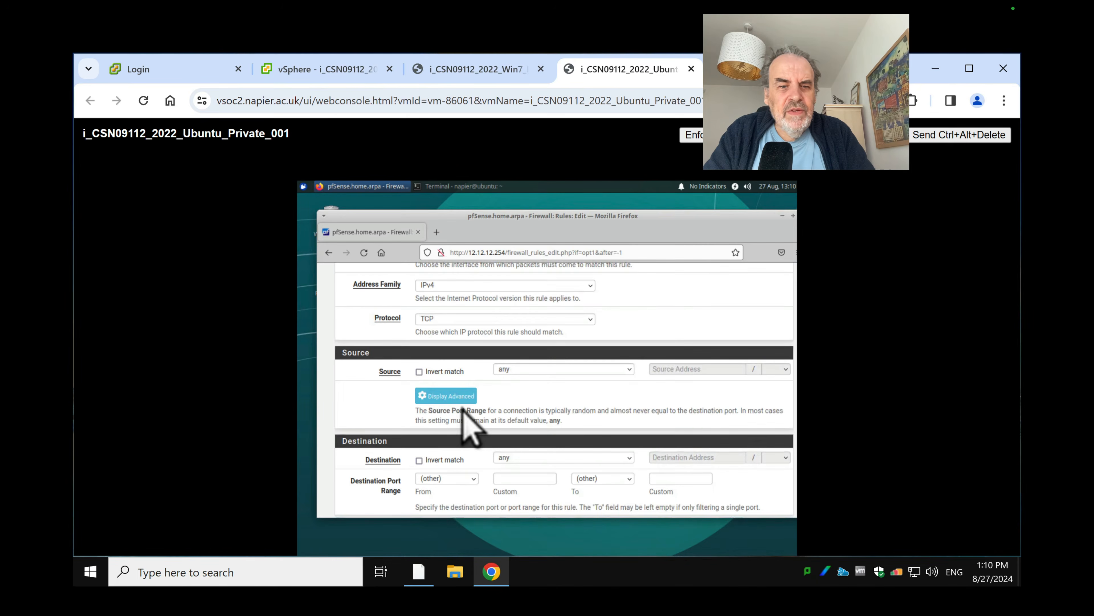
pyautogui.scroll(3, 464, 416)
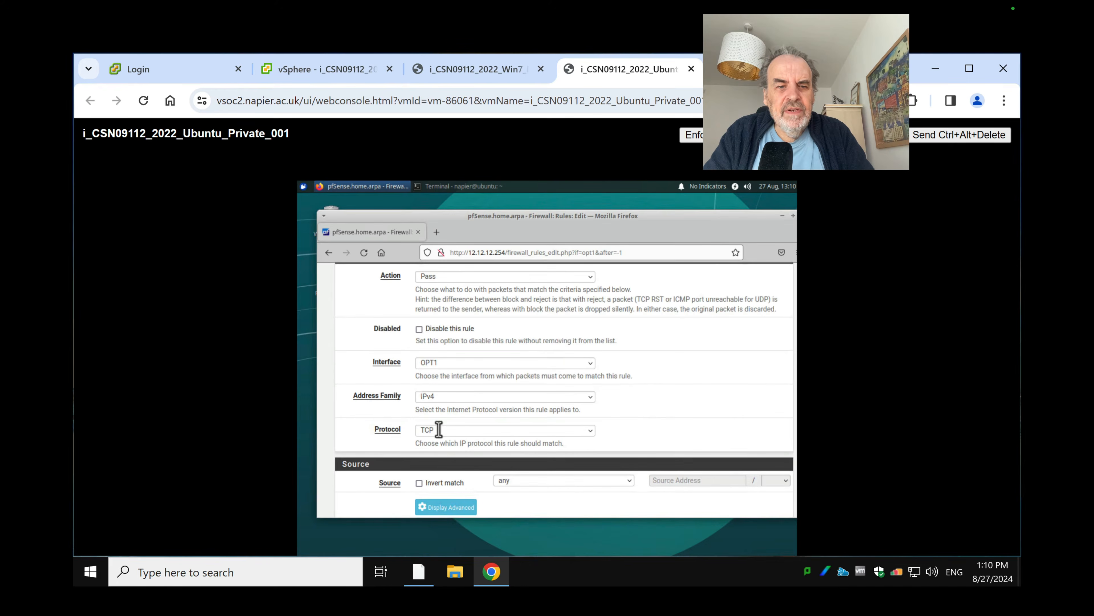
pyautogui.click(442, 430)
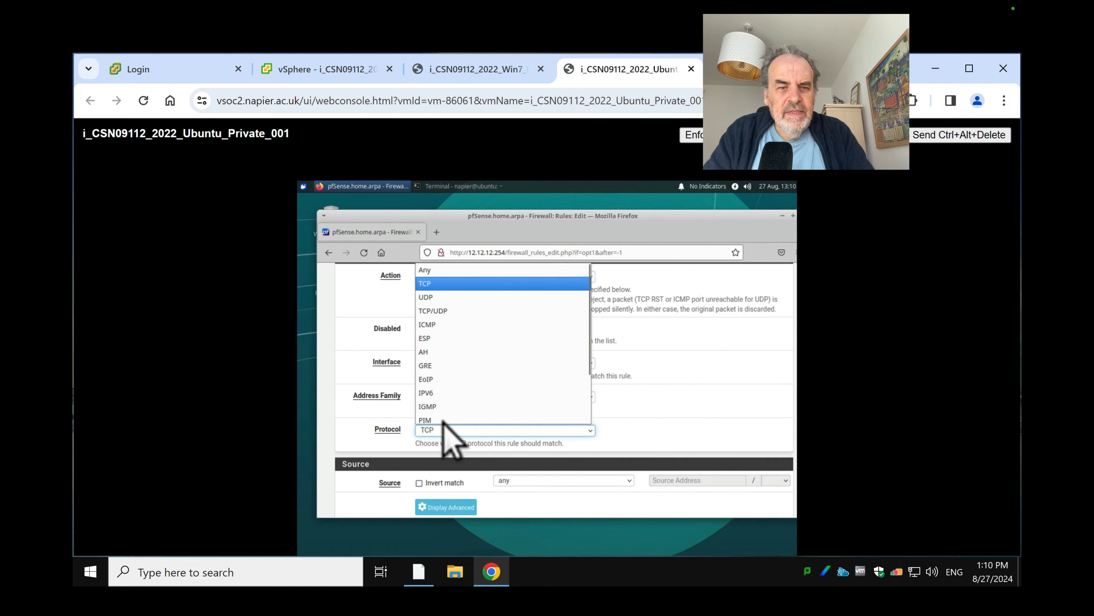
pyautogui.click(429, 297)
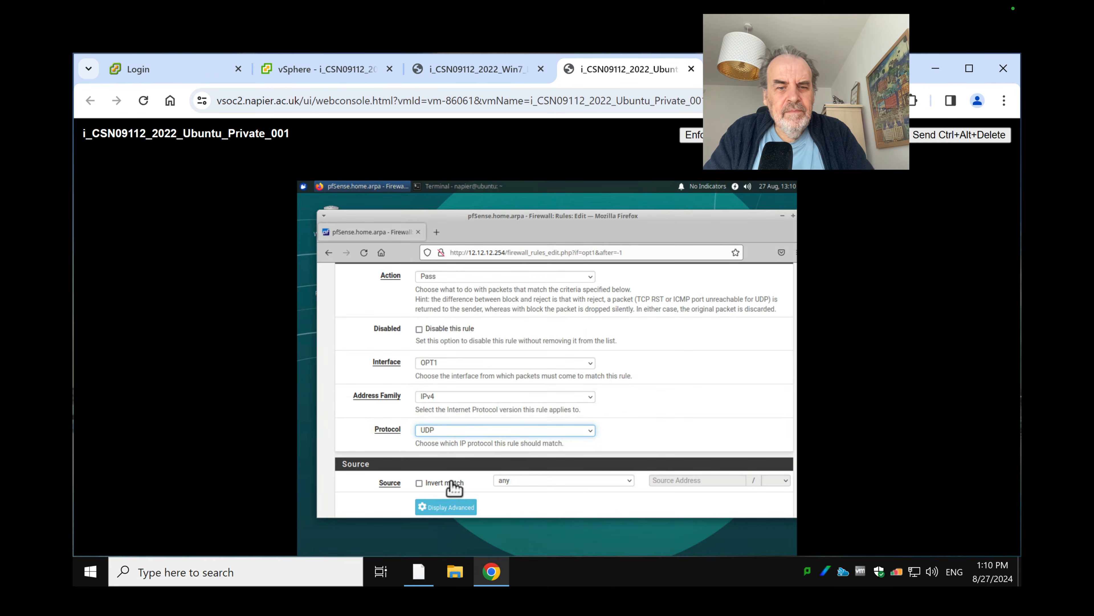
# Limit the rule to destination port DNS (53), save and apply it, then return to Win7
pyautogui.scroll(-5, 499, 487)
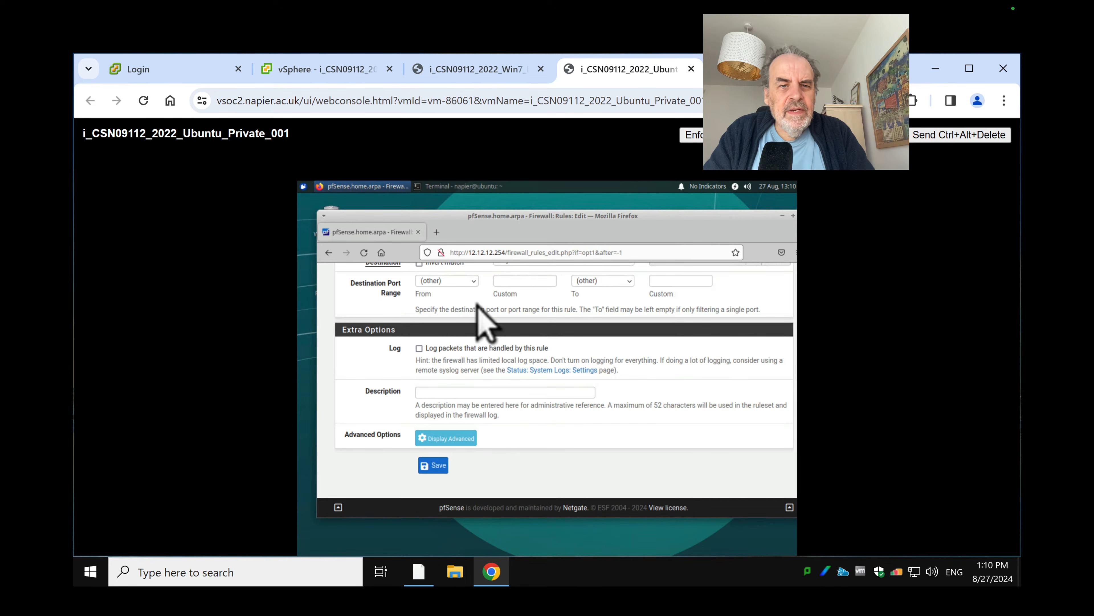
pyautogui.click(452, 283)
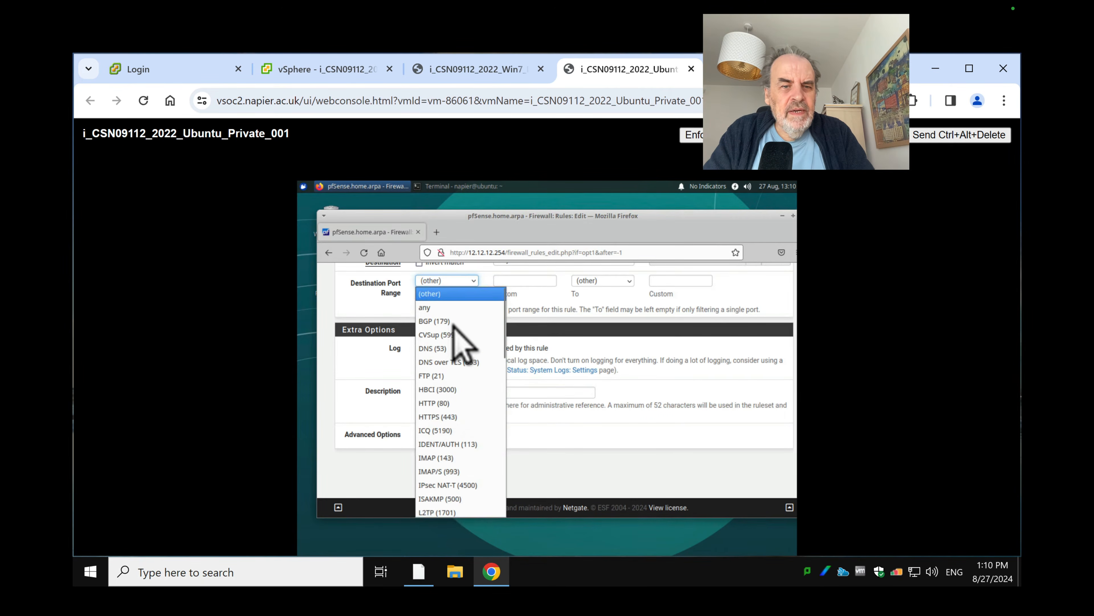
pyautogui.click(452, 353)
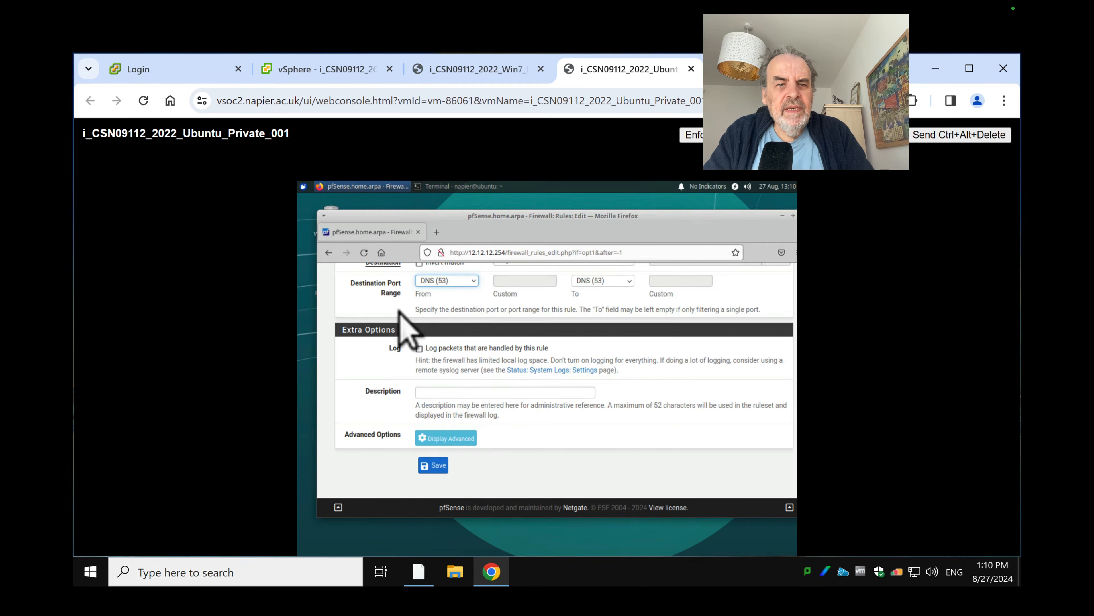
pyautogui.click(434, 467)
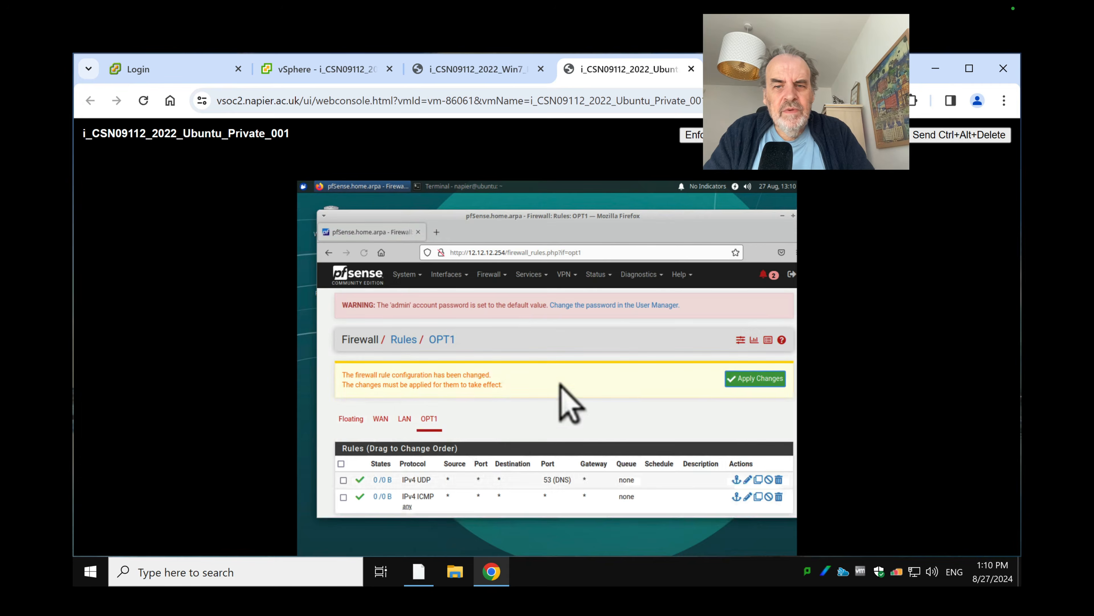
pyautogui.click(753, 379)
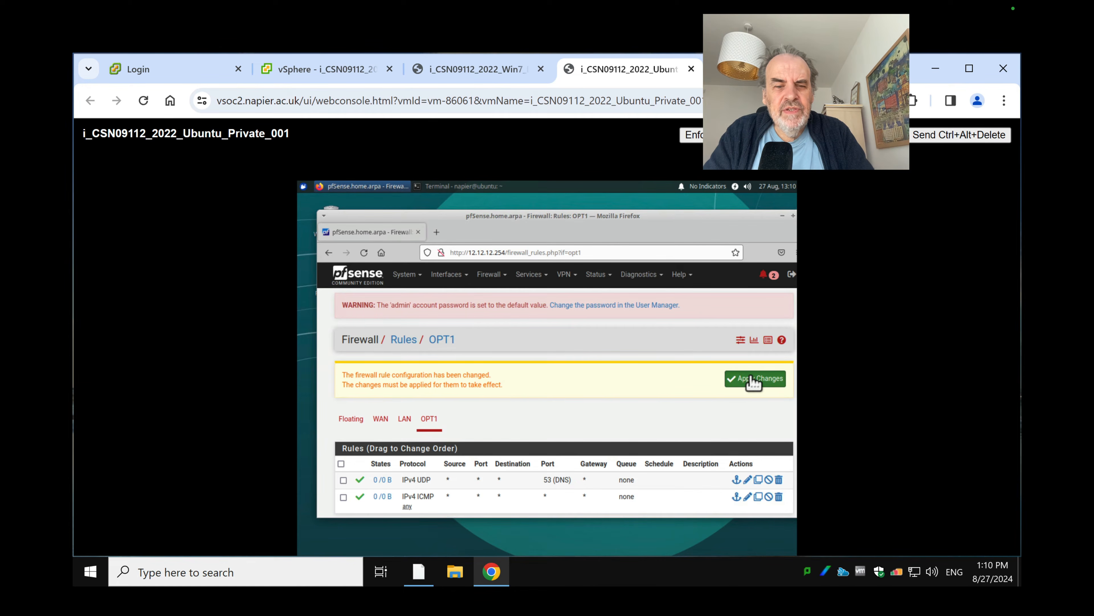
pyautogui.click(482, 71)
pyautogui.click(402, 343)
# Rerun nslookup google.com and confirm it resolves to 142.250.187.238
pyautogui.press('Up')
pyautogui.press('Return')
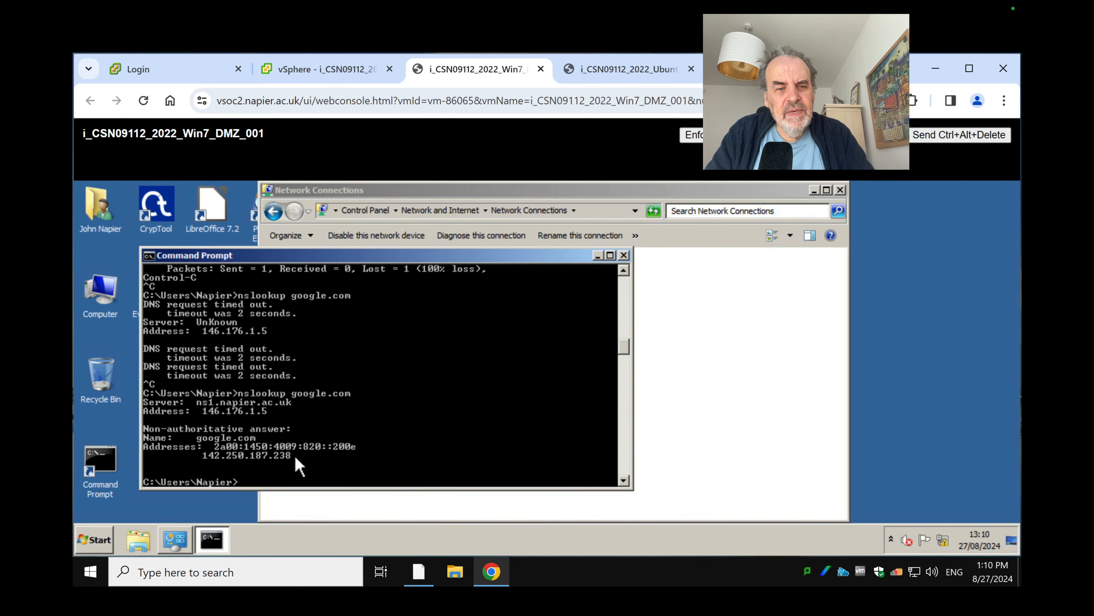
pyautogui.moveTo(297, 453); pyautogui.dragTo(200, 453)
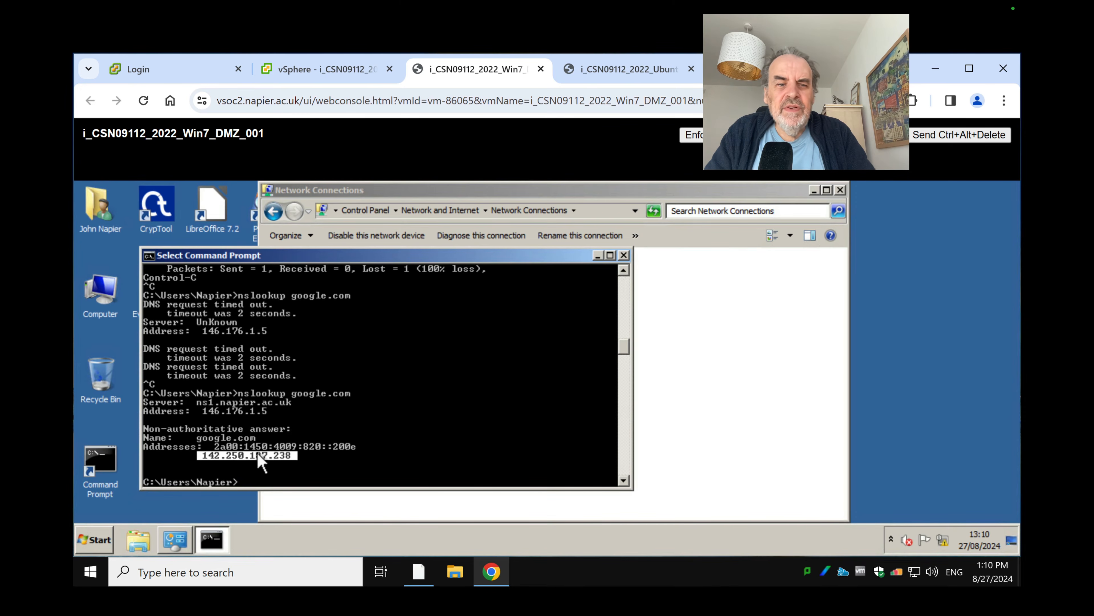
pyautogui.click(308, 456)
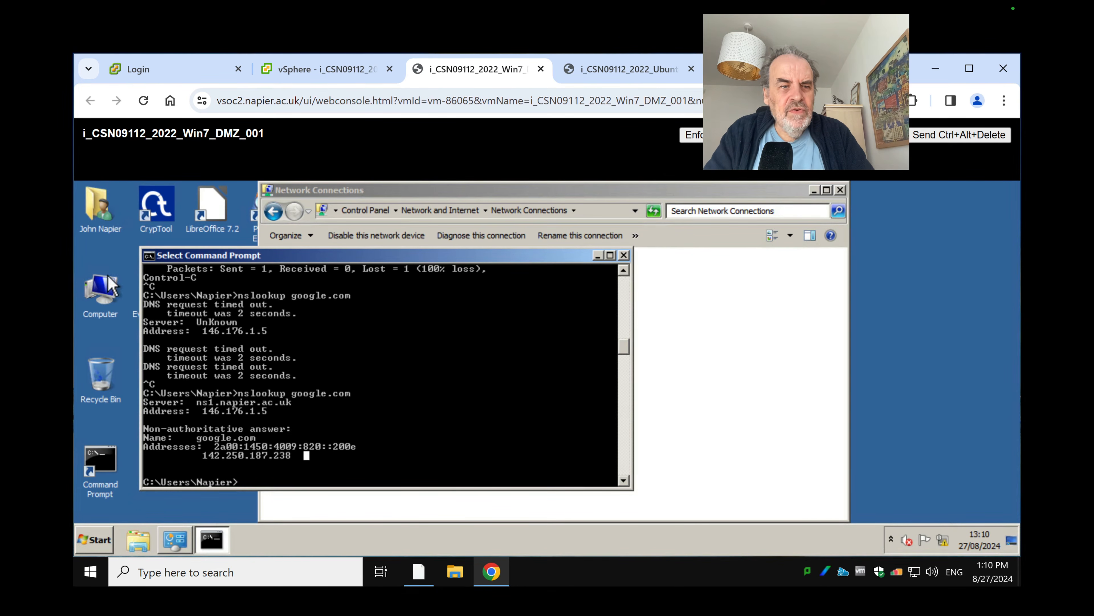
pyautogui.moveTo(266, 256); pyautogui.dragTo(427, 241)
# Load google.com in Firefox on the Win7 VM, then return to the Ubuntu console
pyautogui.doubleClick(156, 381)
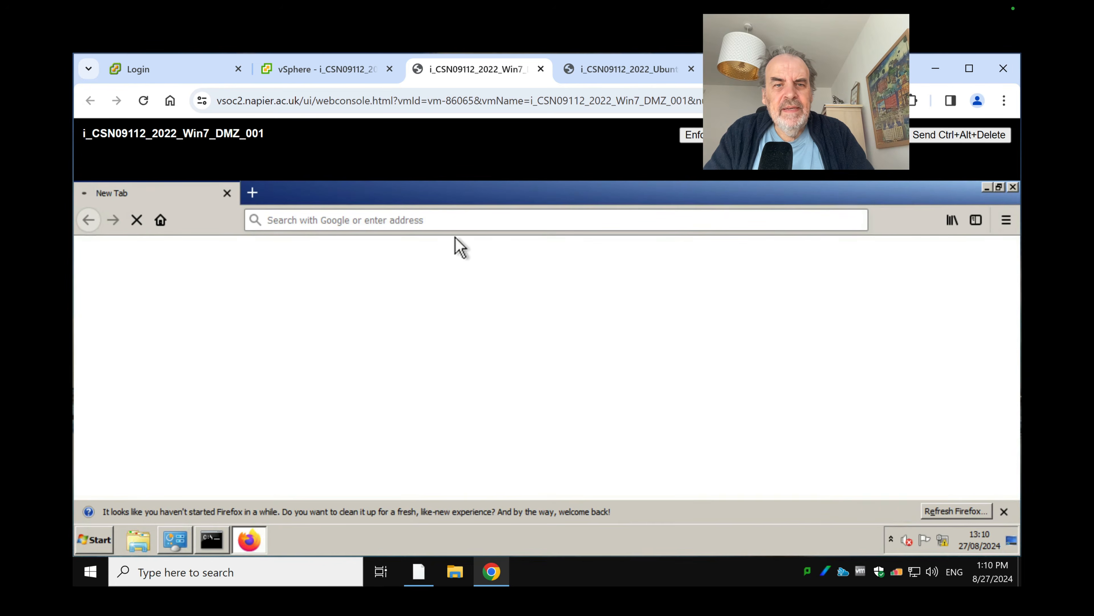
pyautogui.click(447, 235)
pyautogui.write('google.com/')
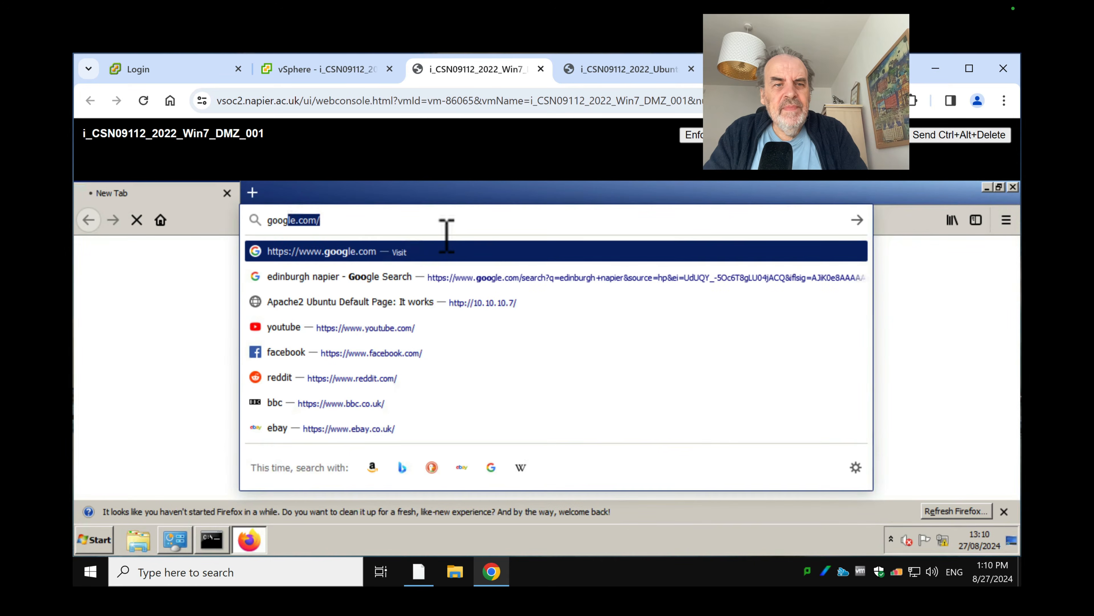
pyautogui.press('Return')
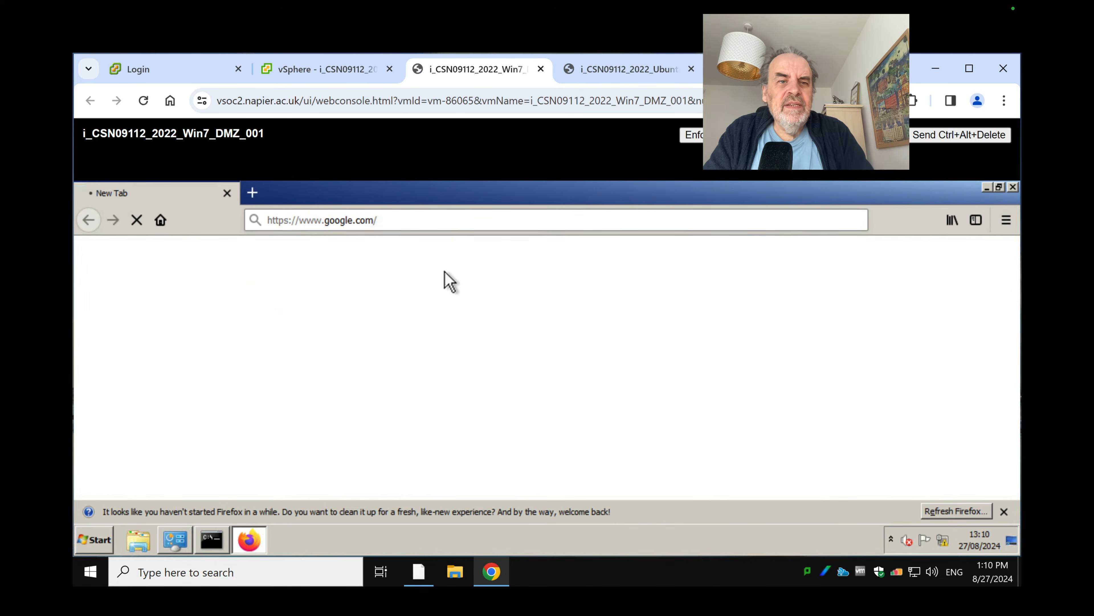
pyautogui.click(999, 186)
pyautogui.moveTo(734, 210); pyautogui.dragTo(949, 230)
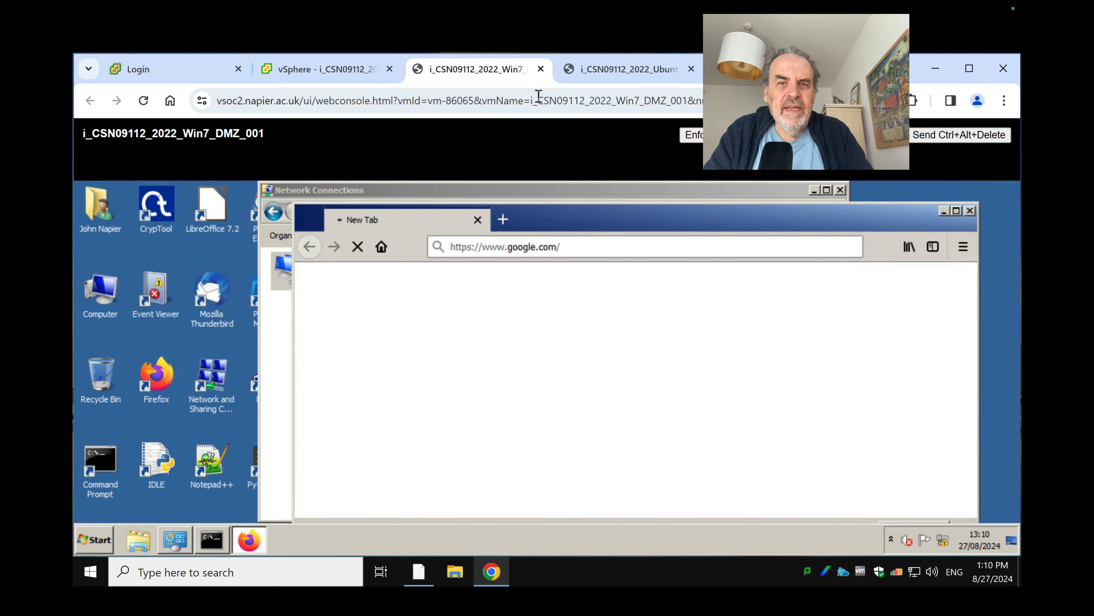
pyautogui.click(625, 76)
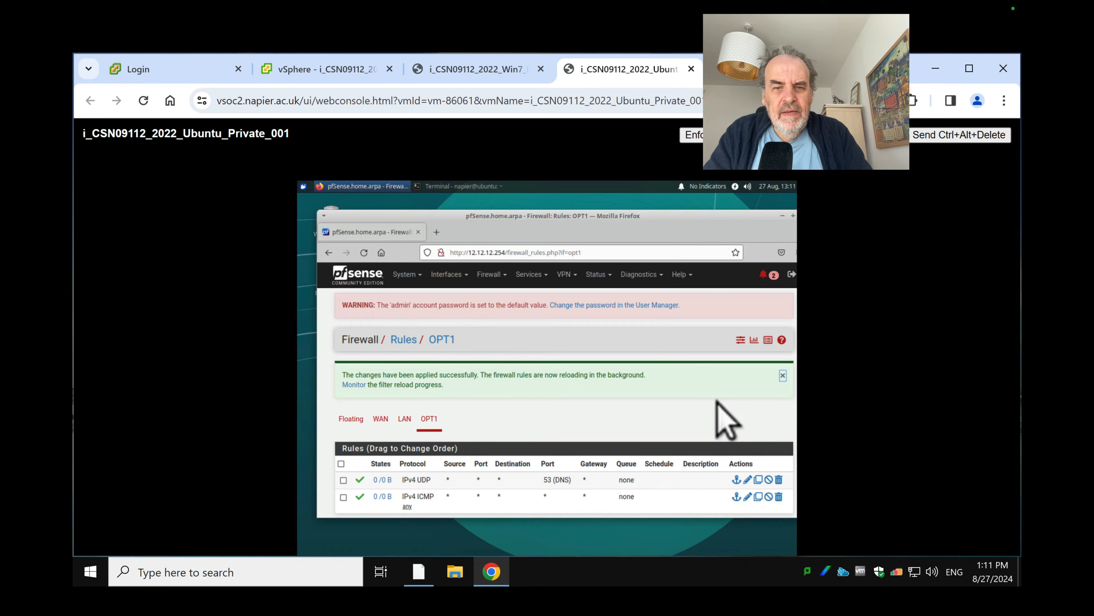
# Start another OPT1 rule using TCP with destination port HTTPS (443)
pyautogui.scroll(-2, 729, 421)
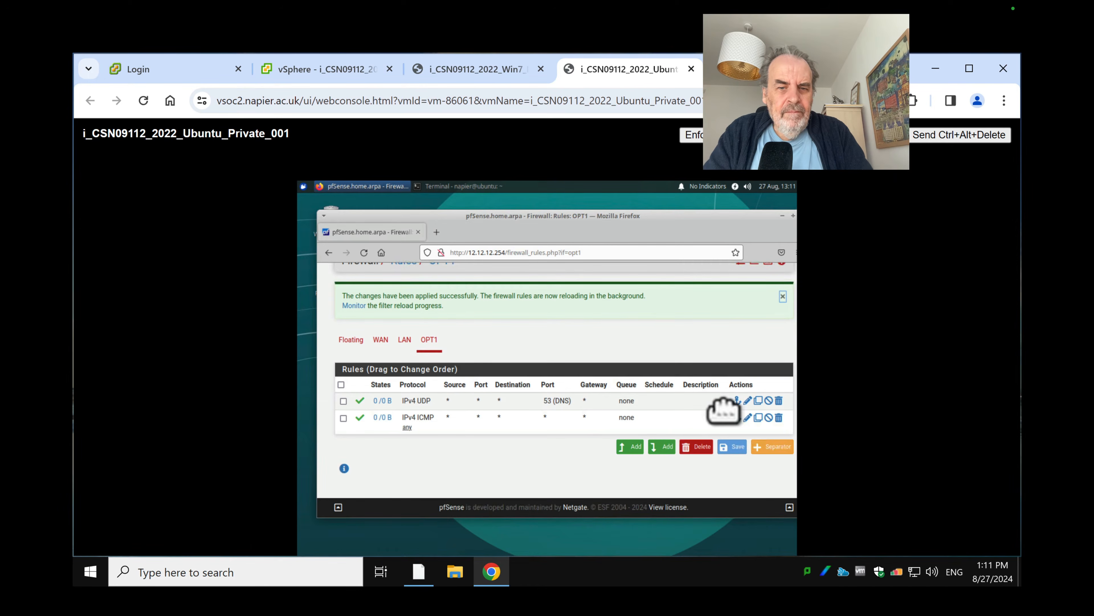
pyautogui.click(633, 448)
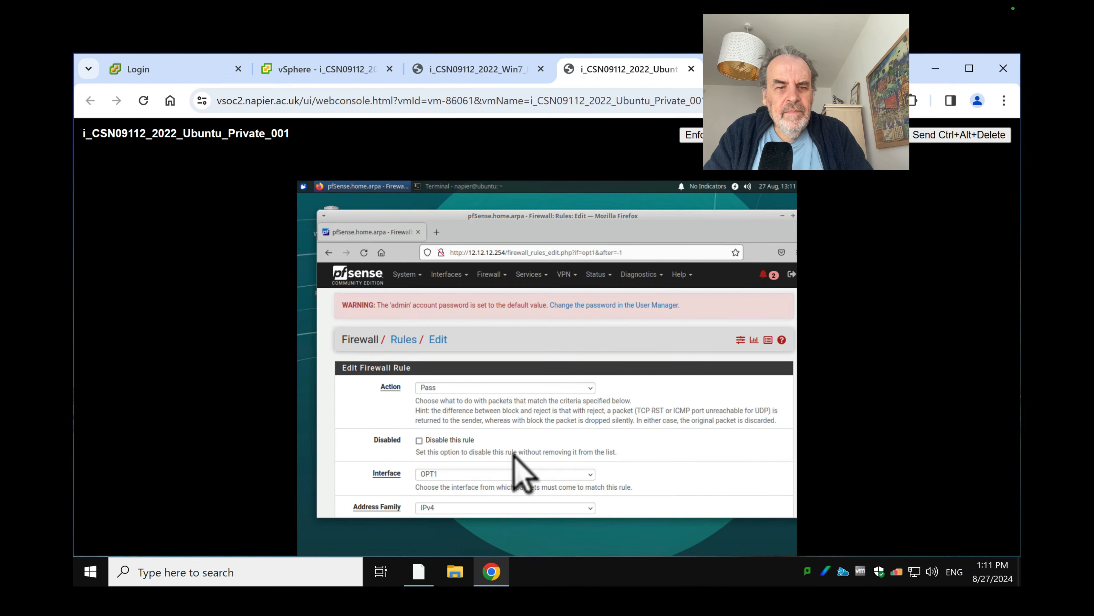
pyautogui.scroll(-10, 512, 459)
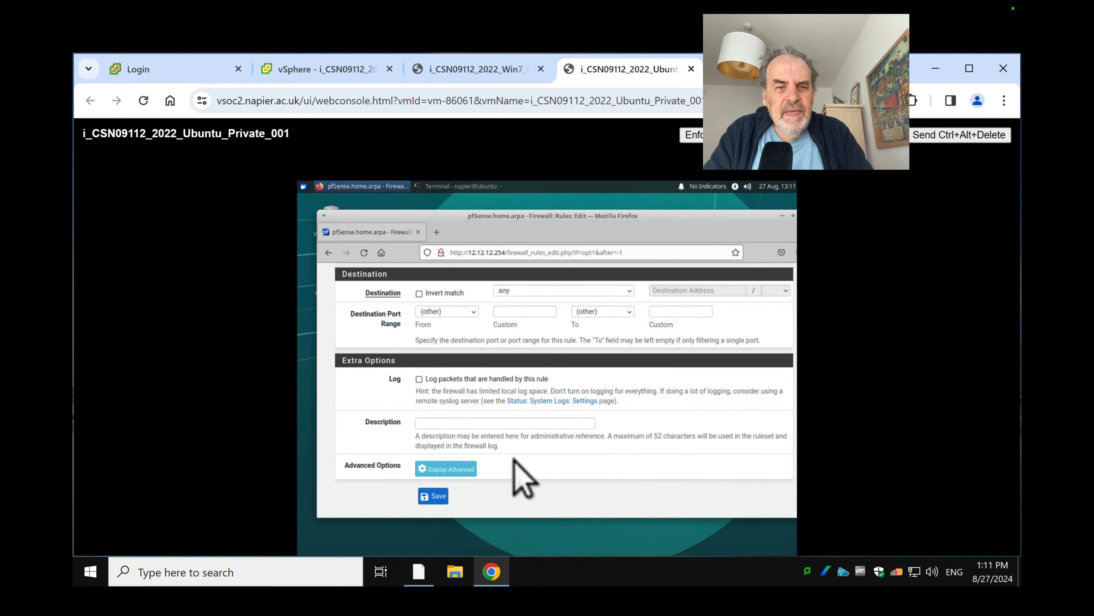
pyautogui.scroll(5, 604, 384)
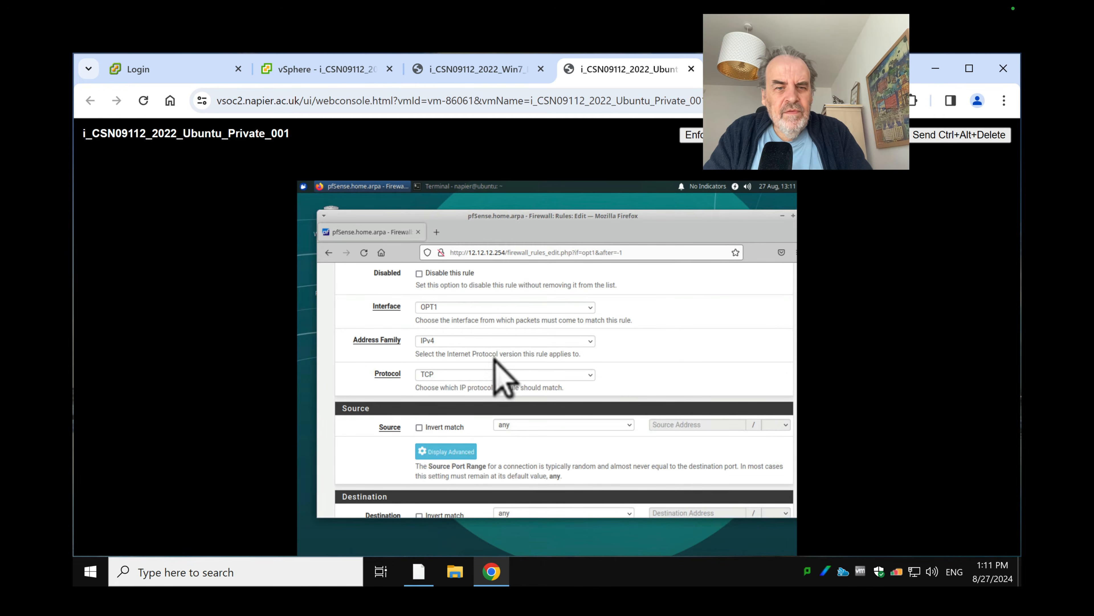
pyautogui.click(443, 375)
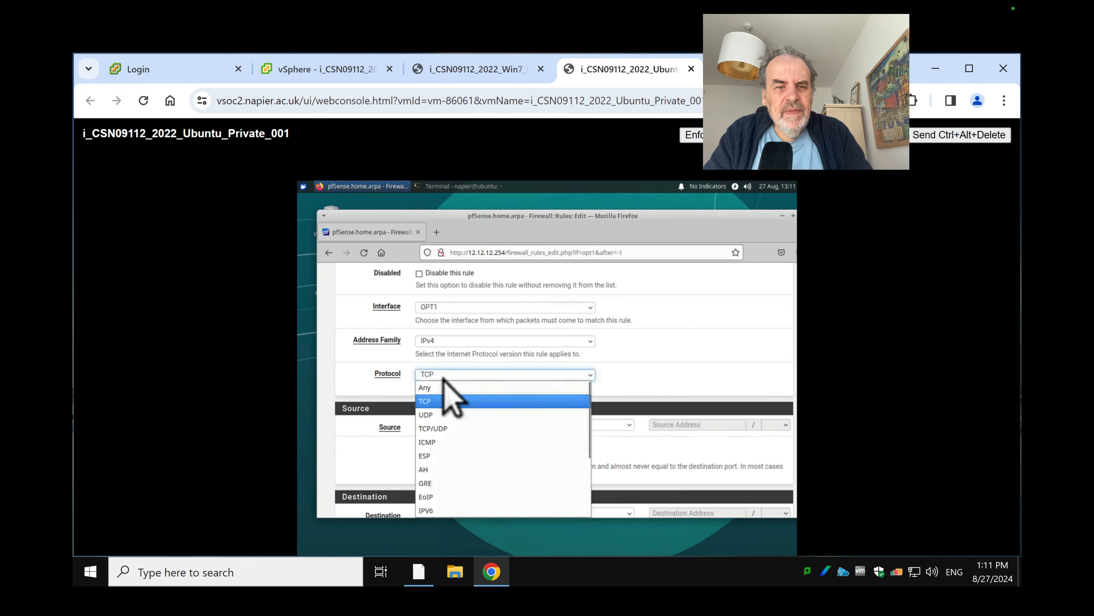
pyautogui.click(359, 371)
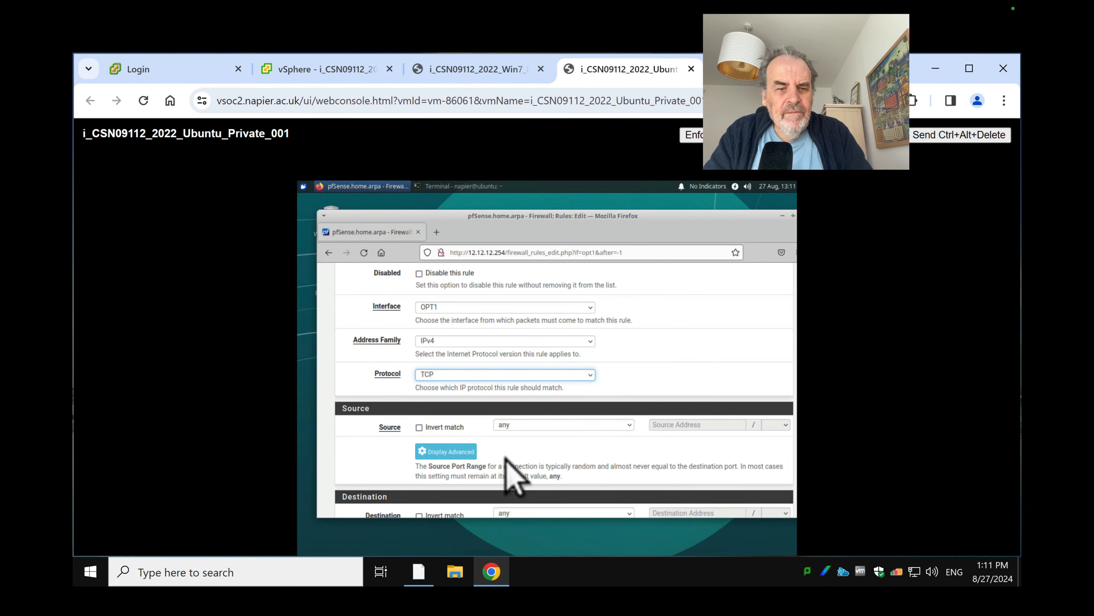
pyautogui.scroll(-5, 505, 457)
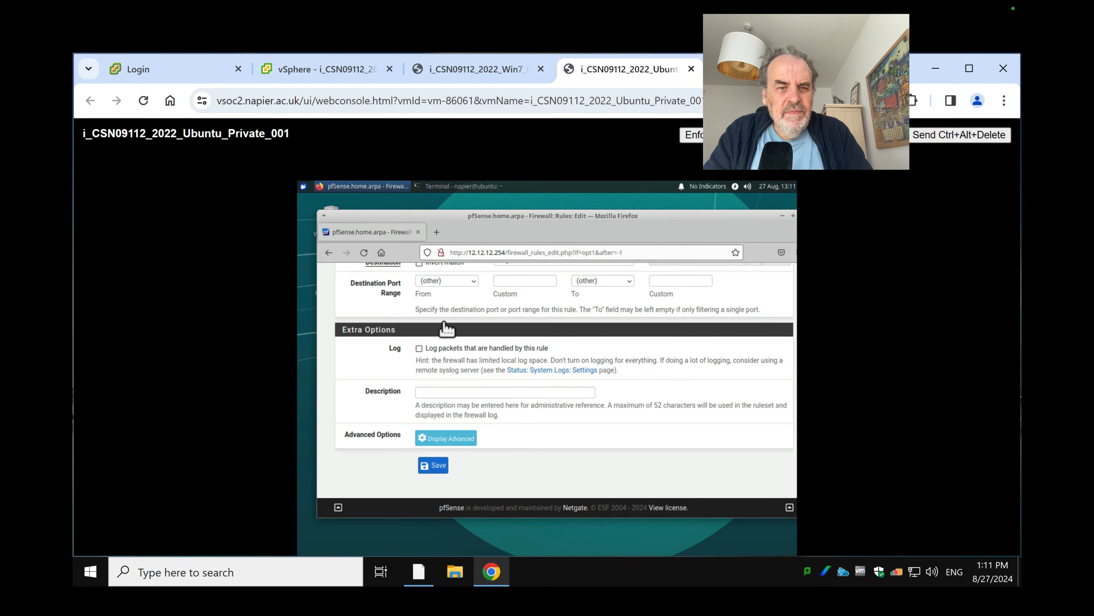
pyautogui.click(472, 281)
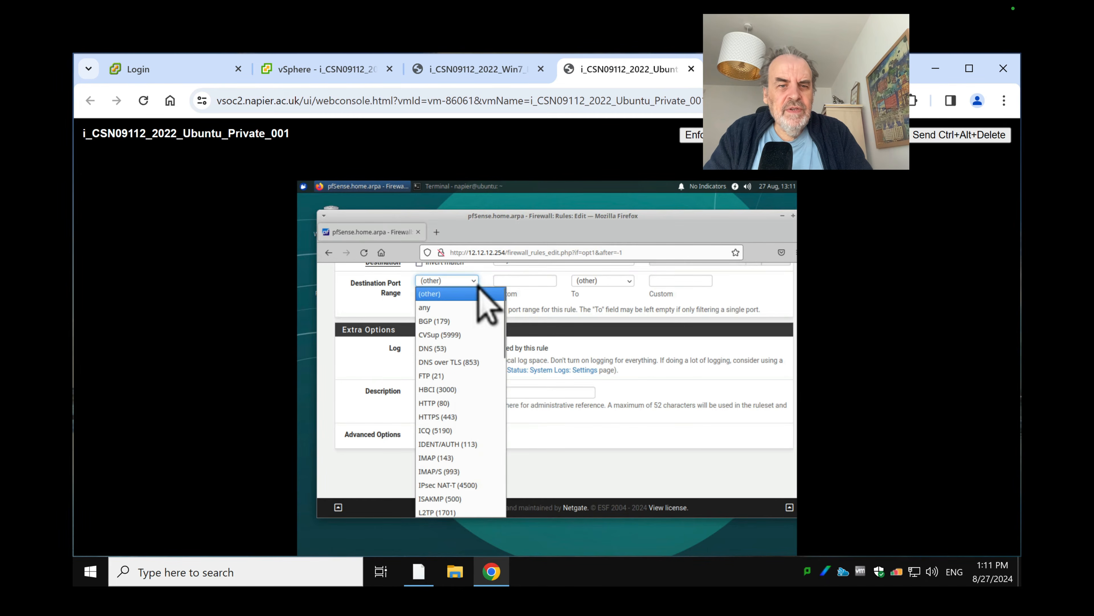
pyautogui.click(454, 420)
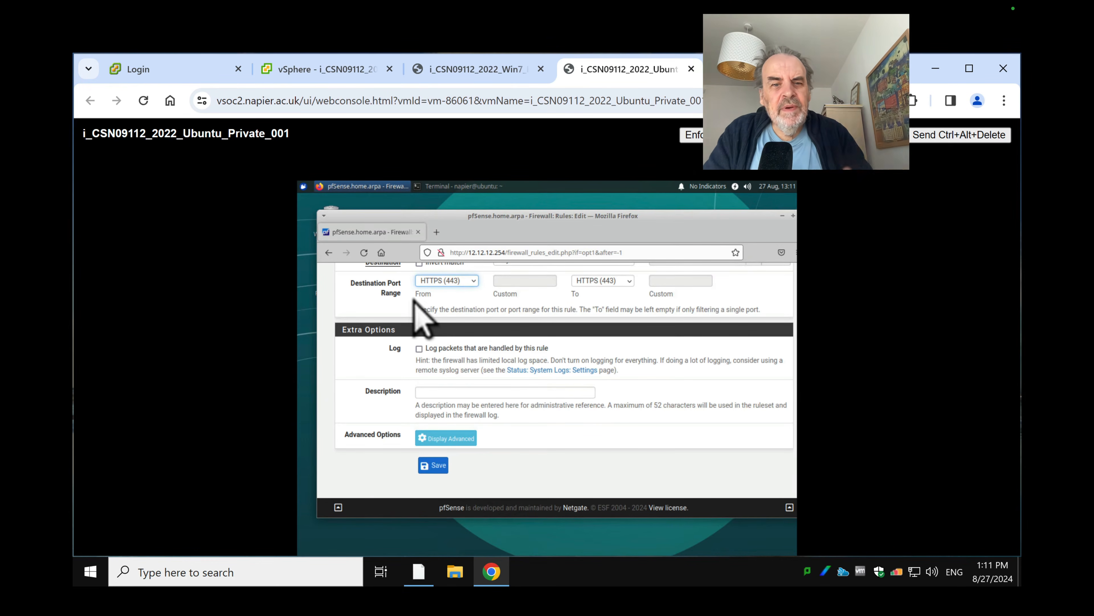
pyautogui.click(432, 466)
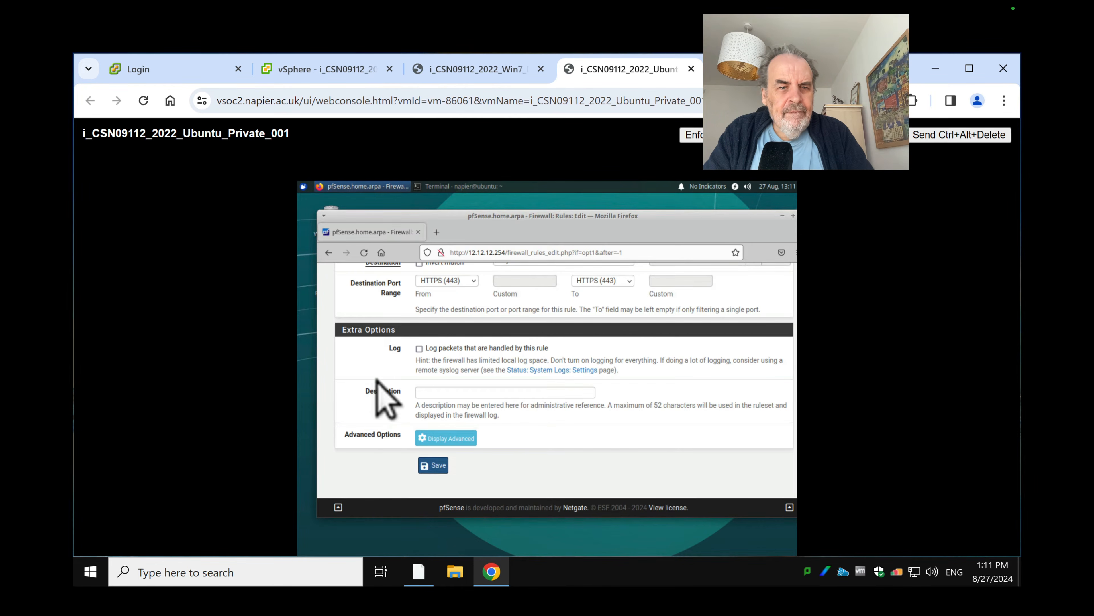
# Set the destination port range from any to HTTPS (443) and save the rule
pyautogui.scroll(3, 377, 381)
pyautogui.click(447, 392)
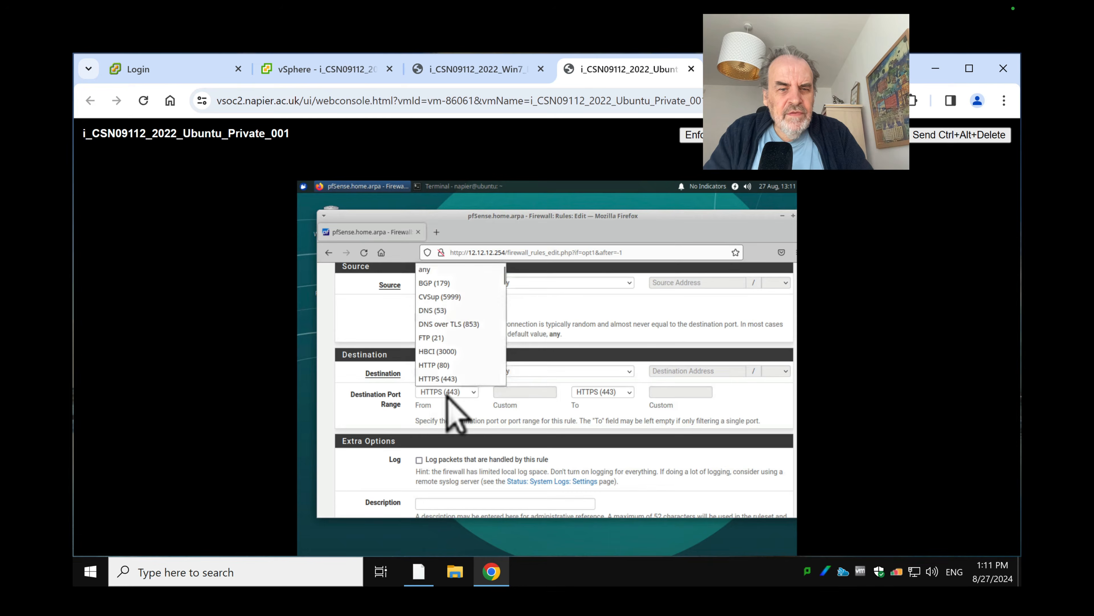
pyautogui.click(439, 270)
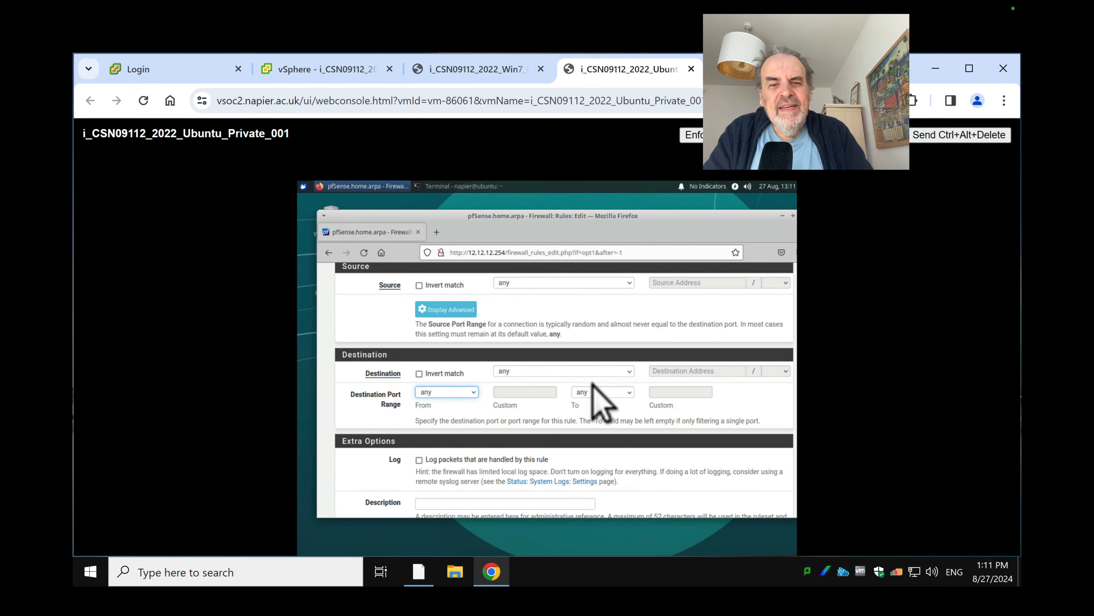
pyautogui.click(596, 391)
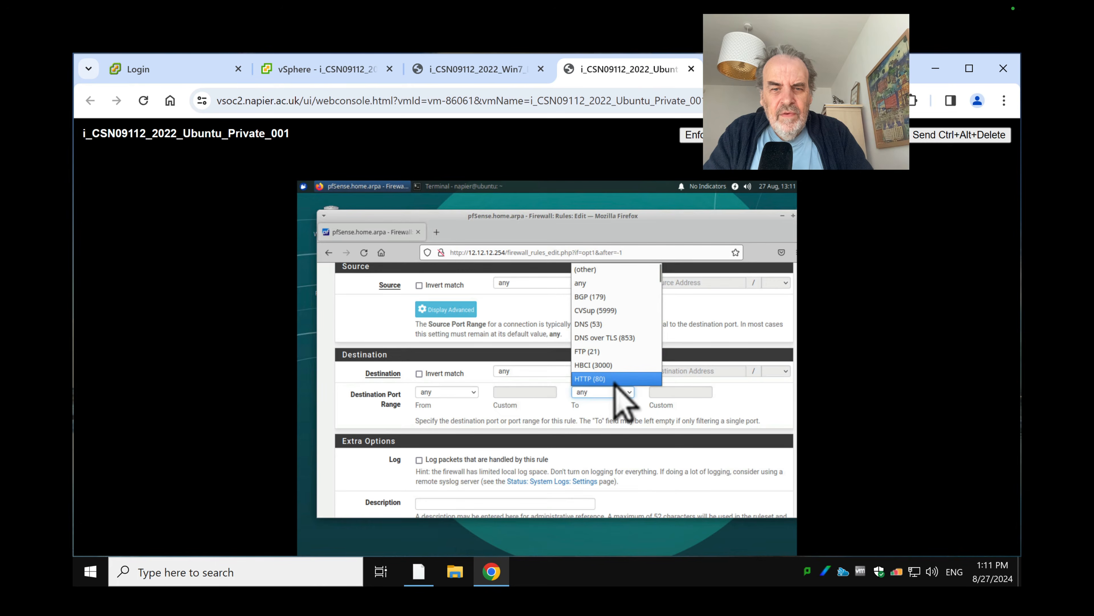
pyautogui.scroll(-4, 616, 379)
pyautogui.scroll(2, 615, 324)
pyautogui.scroll(2, 608, 308)
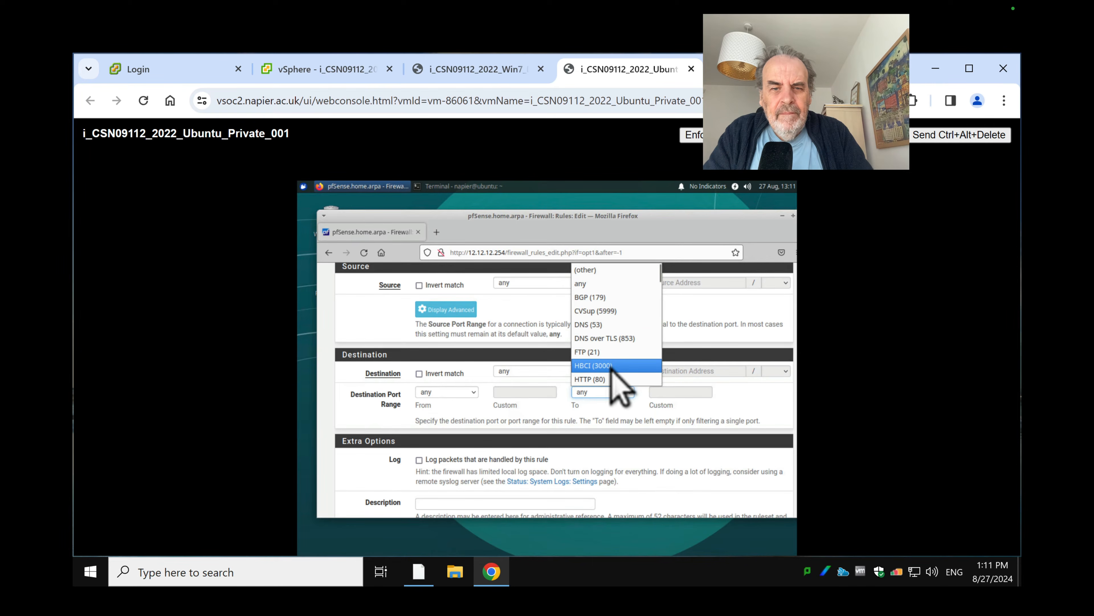
pyautogui.scroll(-2, 611, 367)
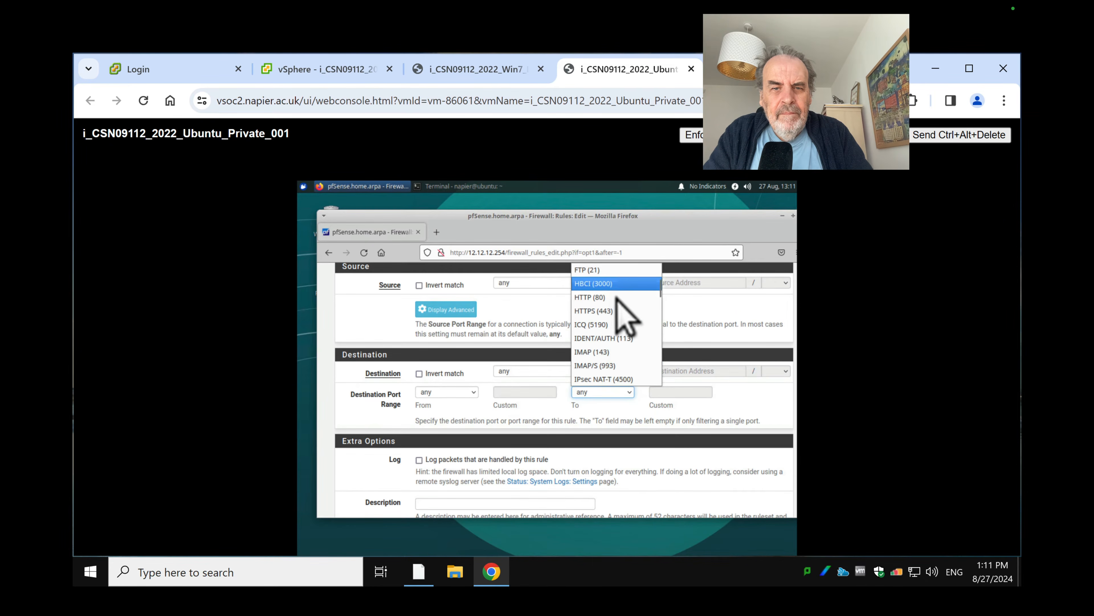
pyautogui.click(620, 327)
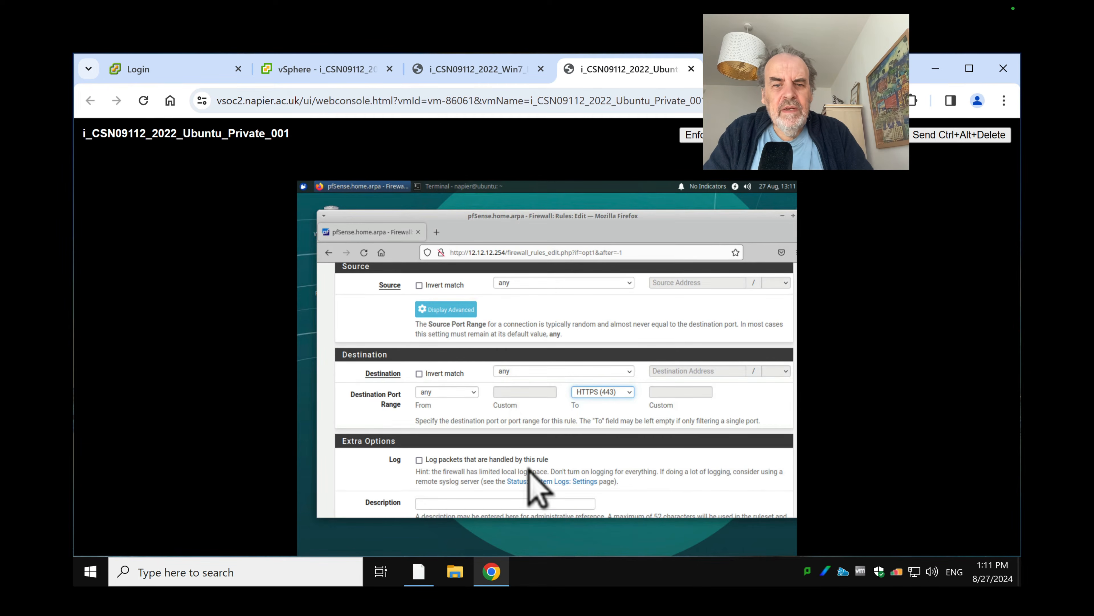
pyautogui.scroll(-3, 535, 487)
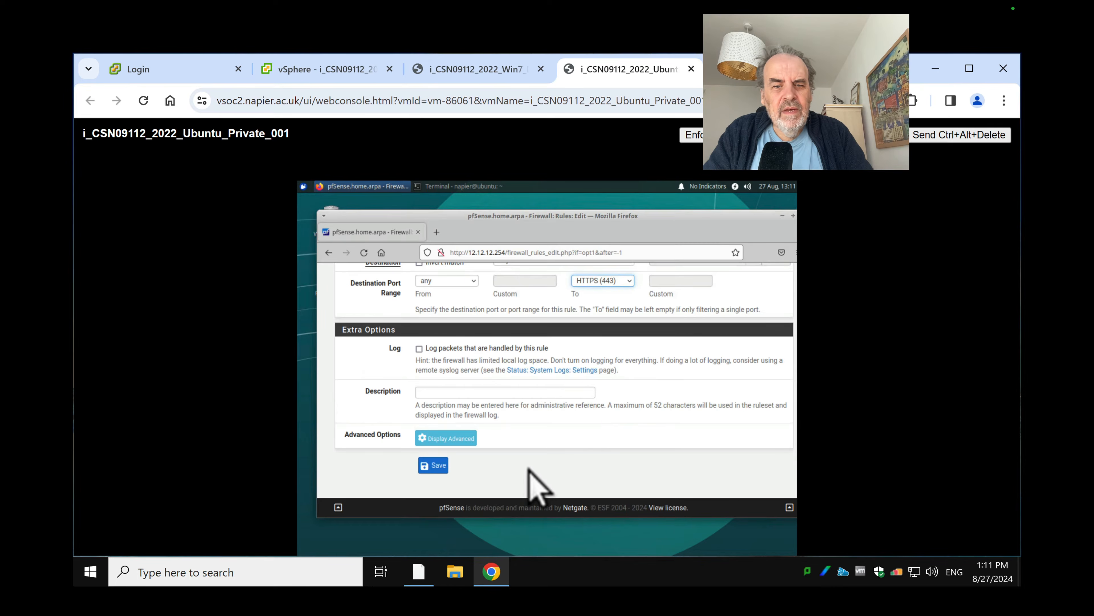
pyautogui.click(431, 465)
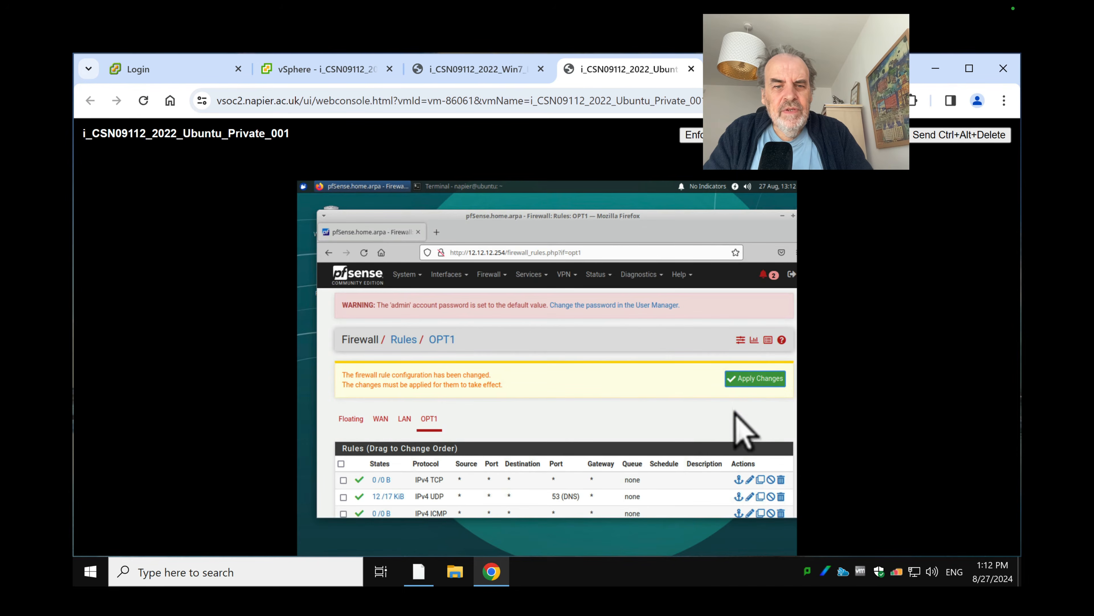
# Apply the pending OPT1 rule changes and select the IPv4 TCP rule in the table
pyautogui.click(755, 385)
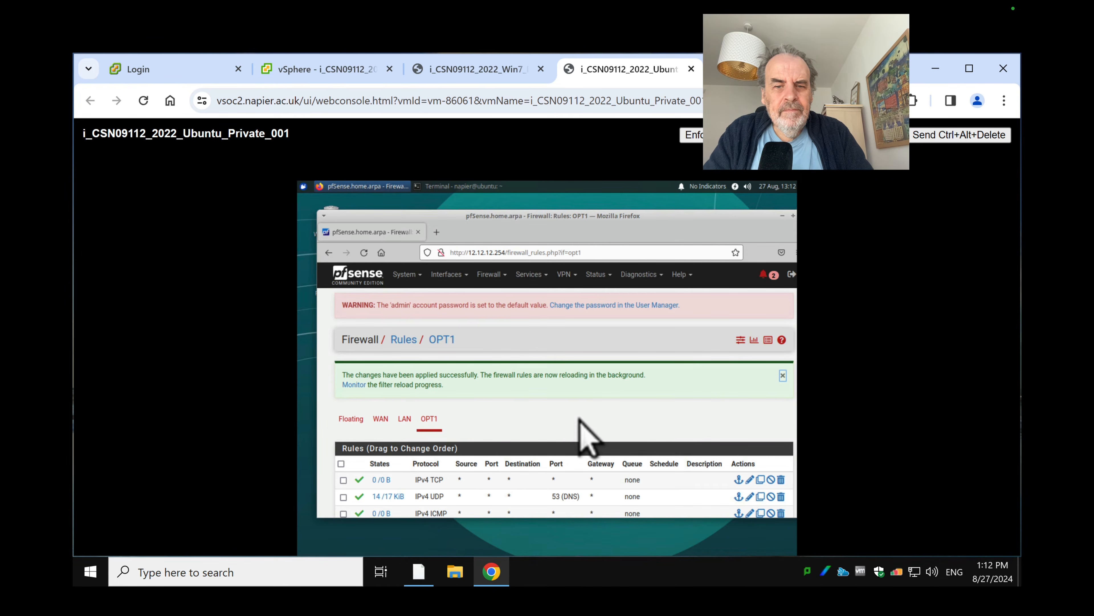
pyautogui.scroll(-3, 581, 423)
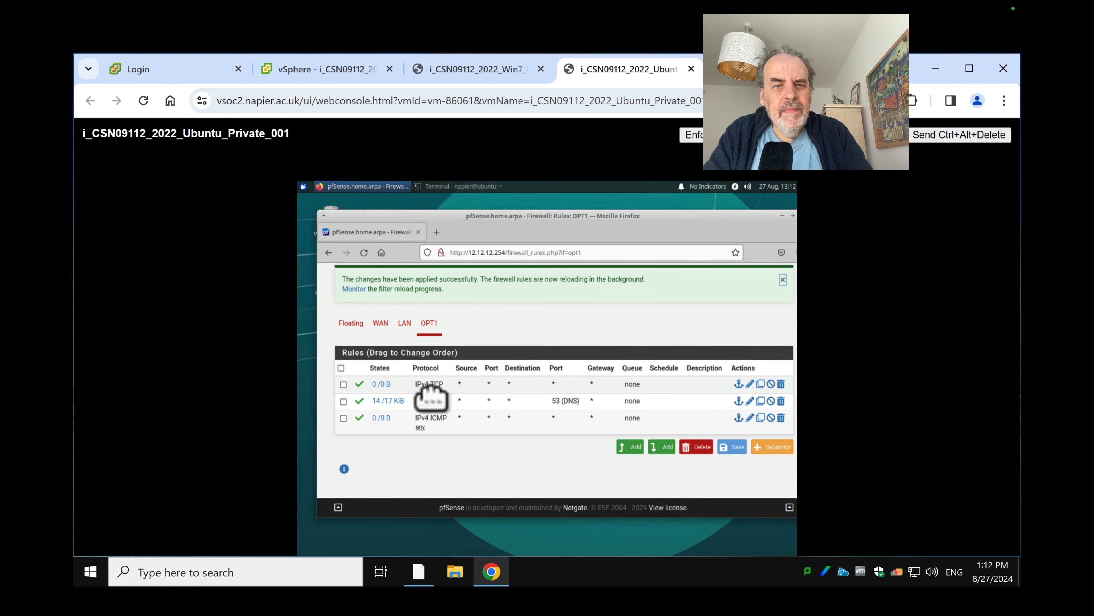
pyautogui.click(444, 385)
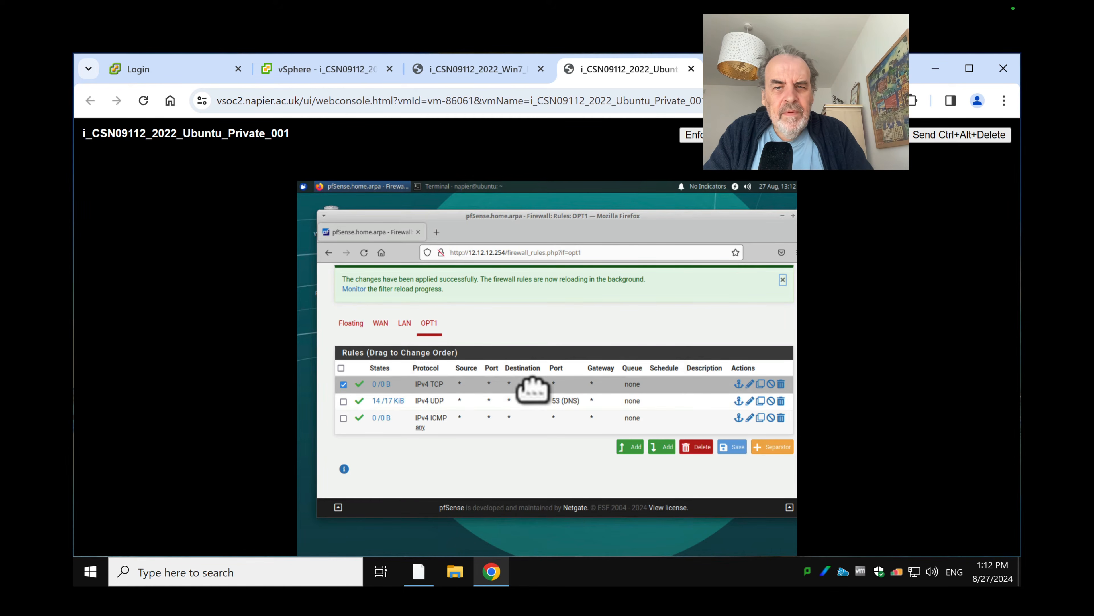
# Open the IPv4 TCP rule for editing, keeping its destination as any
pyautogui.click(751, 384)
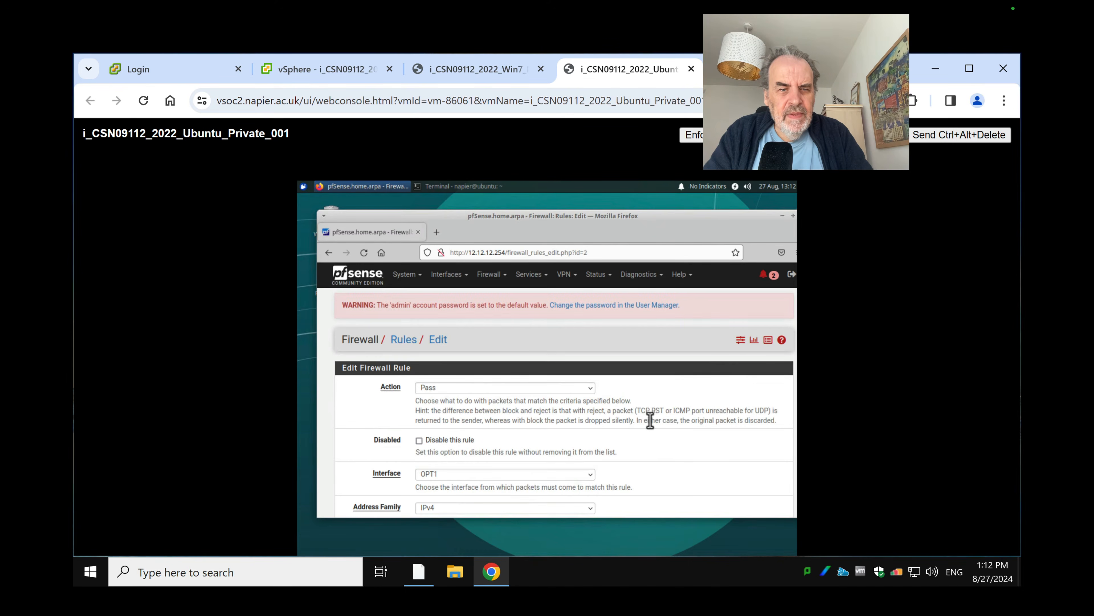
pyautogui.scroll(-15, 661, 440)
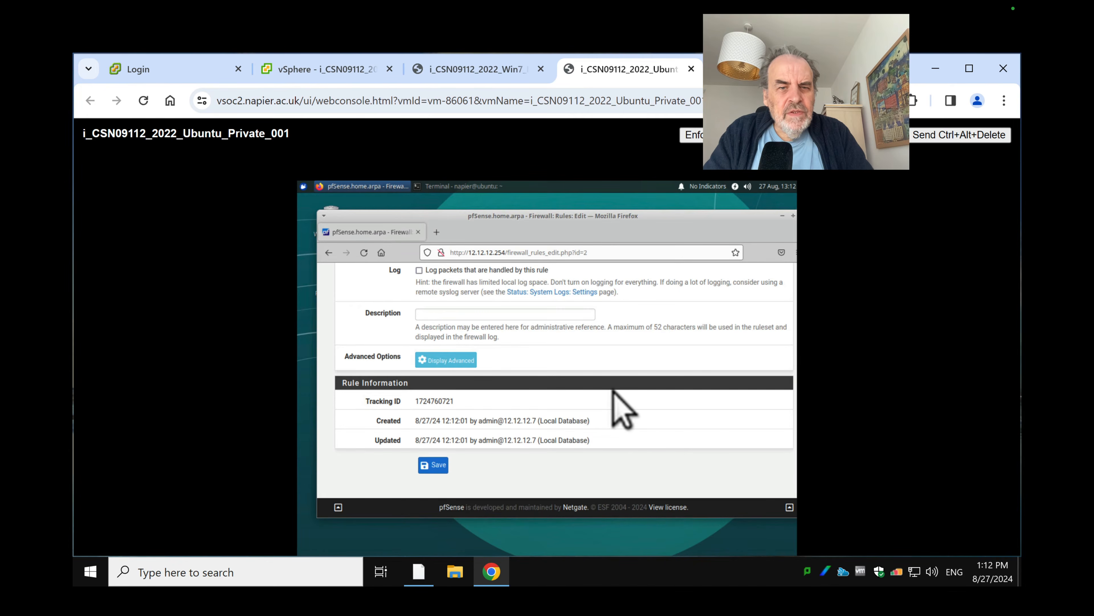
pyautogui.scroll(10, 612, 390)
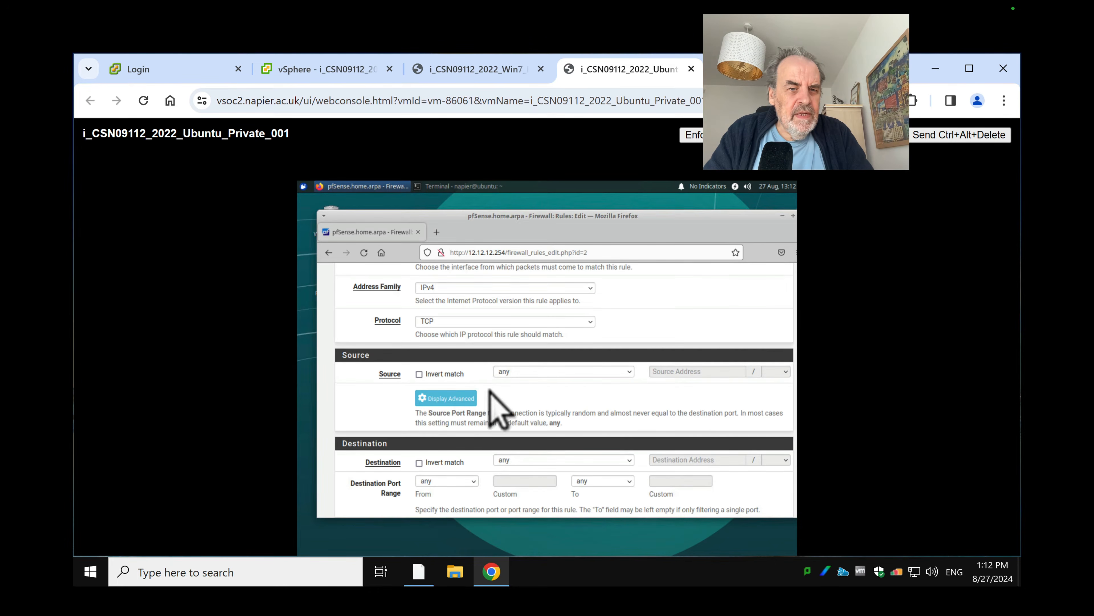
pyautogui.click(529, 461)
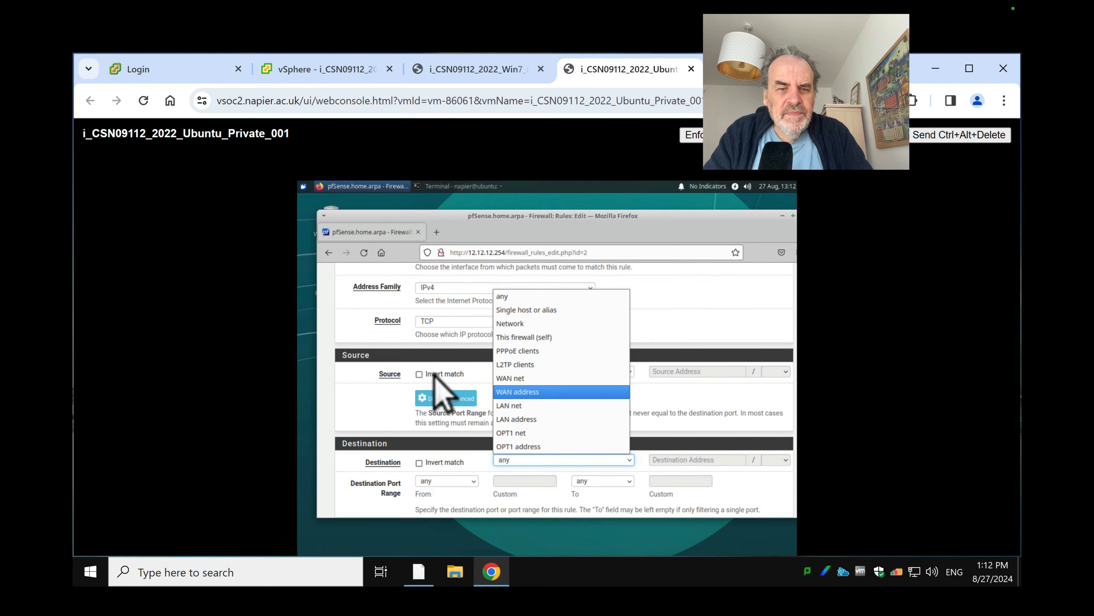
pyautogui.click(377, 405)
# Set the destination port range start to HTTPS (443) and save the rule
pyautogui.scroll(-5, 431, 407)
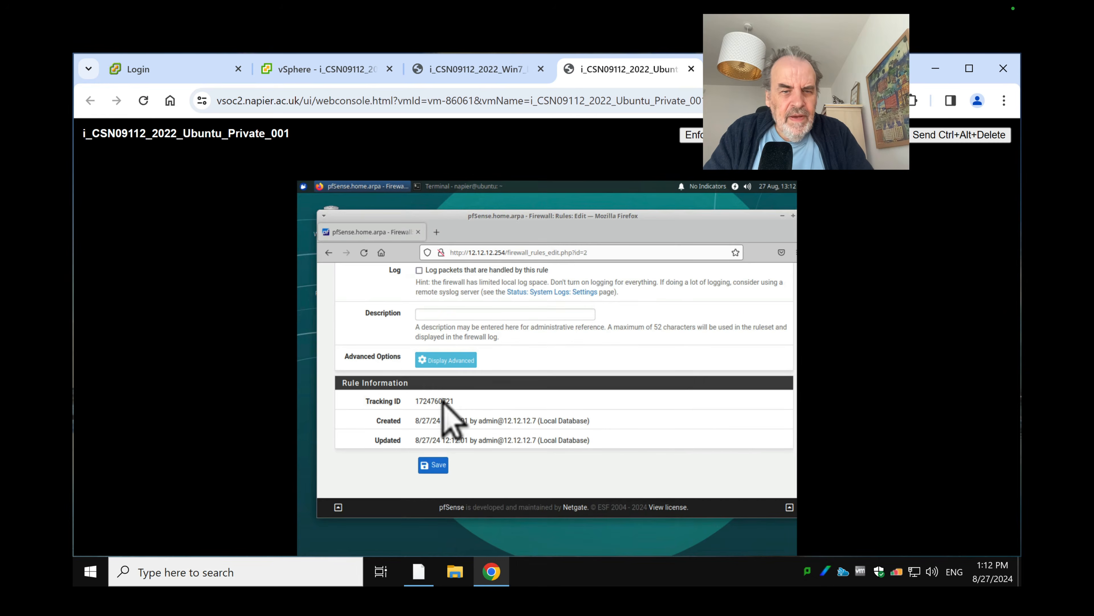
pyautogui.scroll(5, 446, 366)
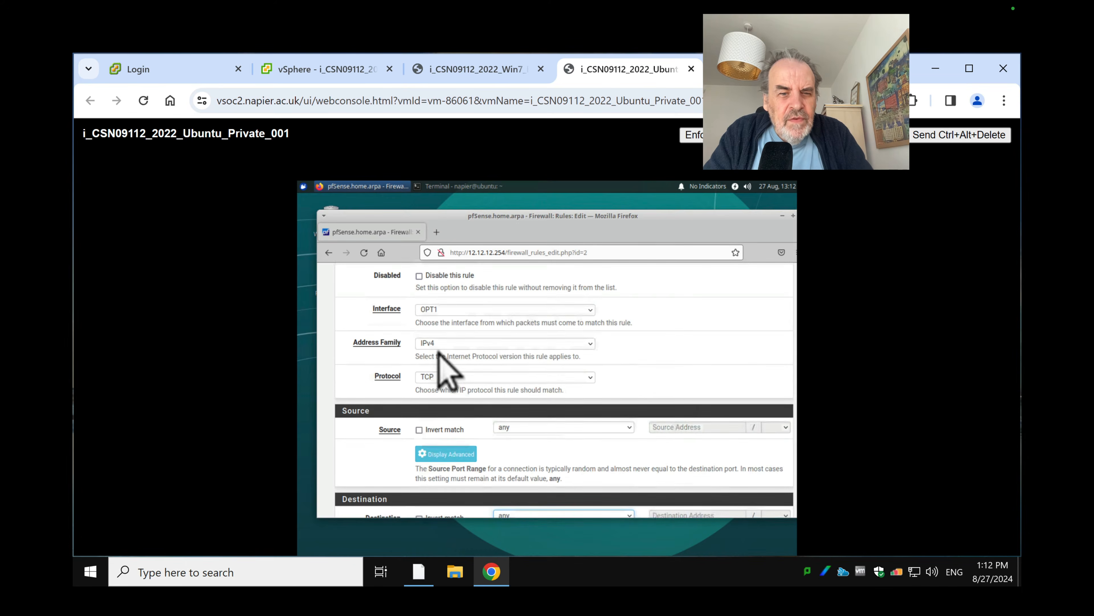
pyautogui.scroll(-5, 457, 465)
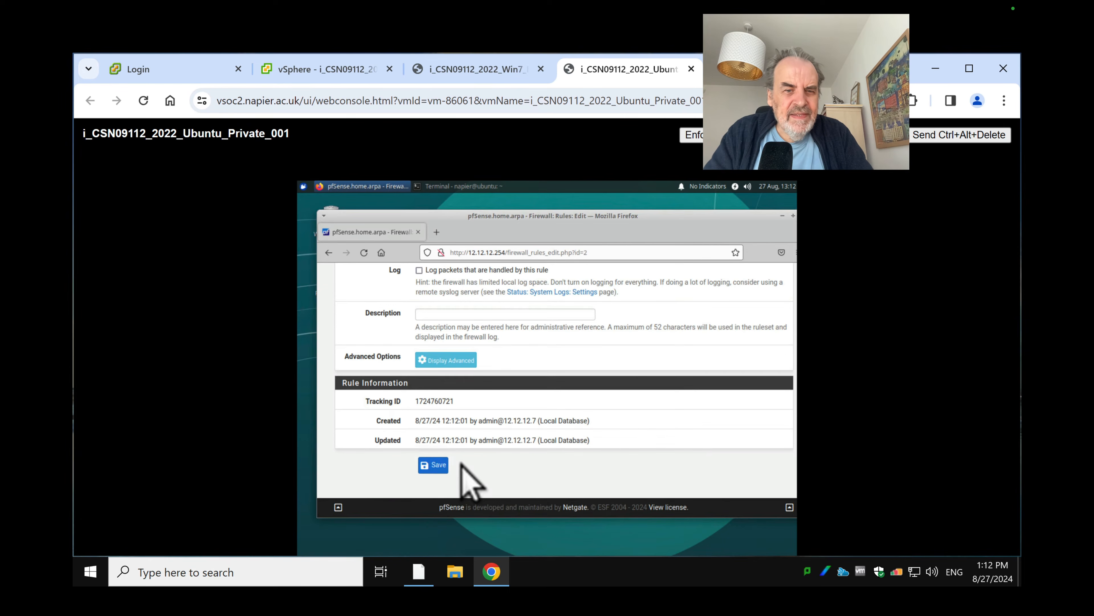
pyautogui.scroll(2, 535, 415)
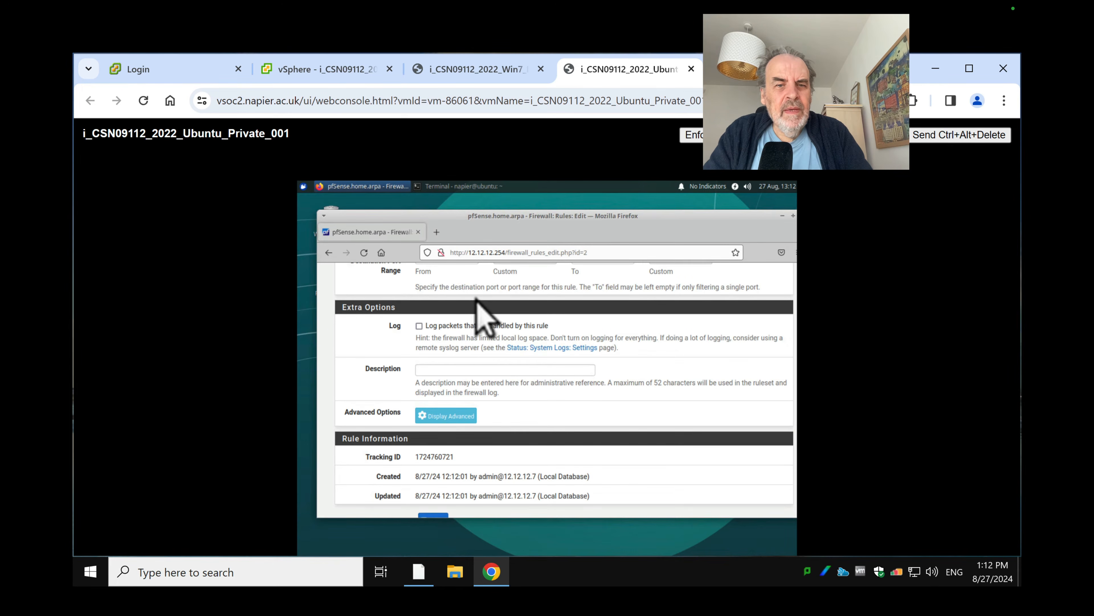
pyautogui.scroll(4, 476, 298)
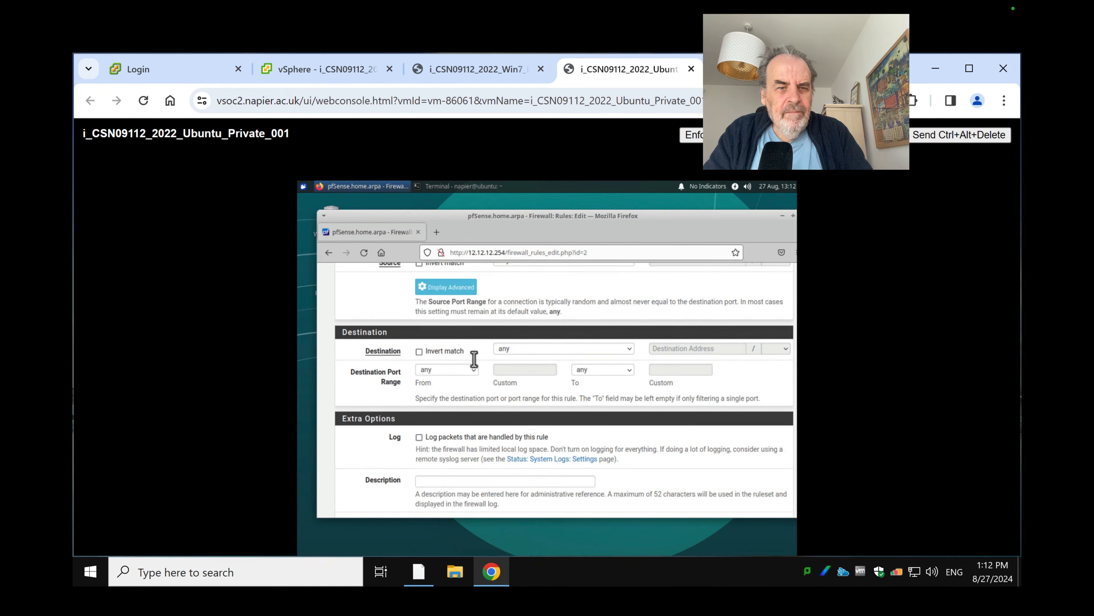
pyautogui.click(451, 372)
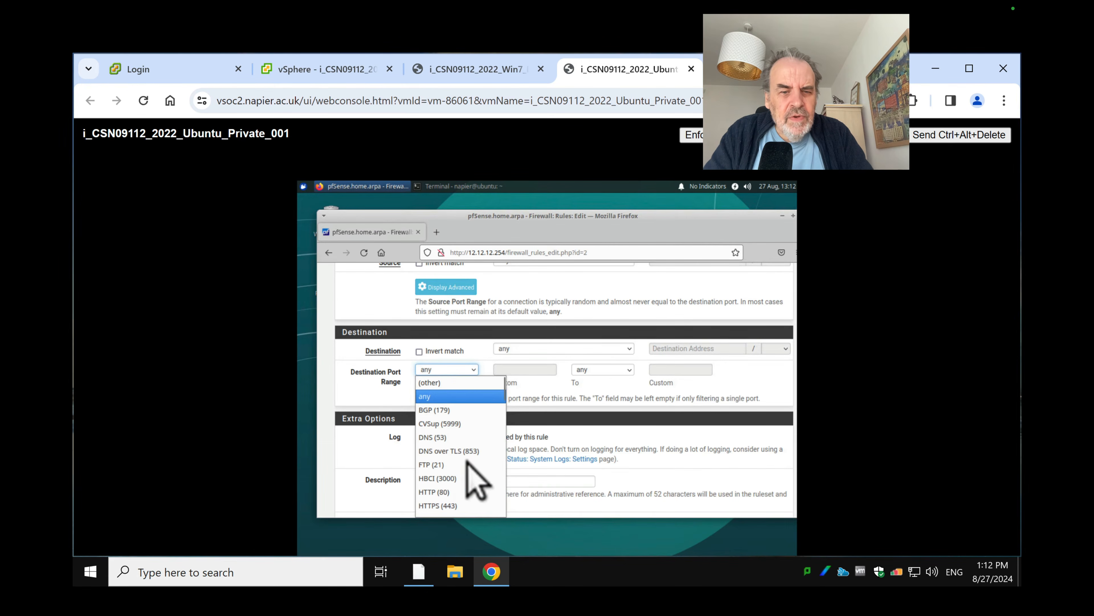
pyautogui.click(461, 506)
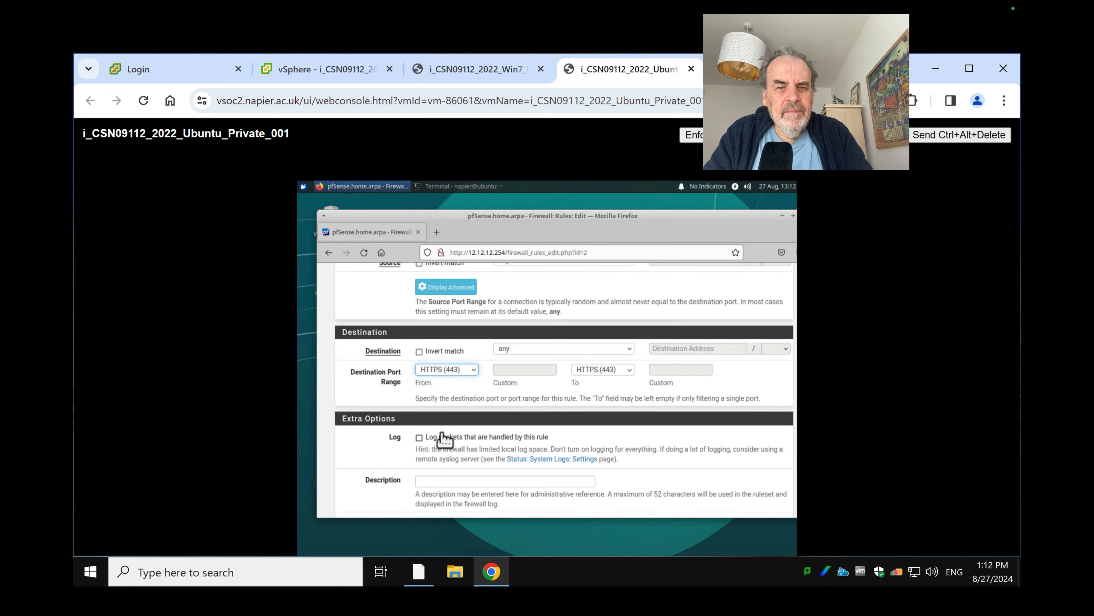
pyautogui.scroll(-5, 354, 475)
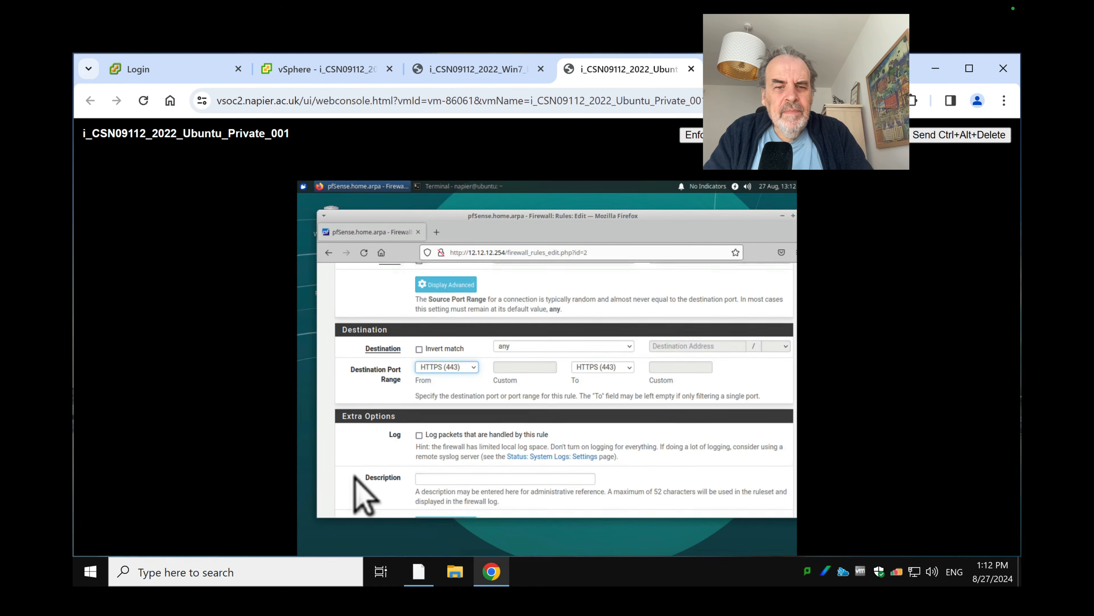
pyautogui.click(431, 466)
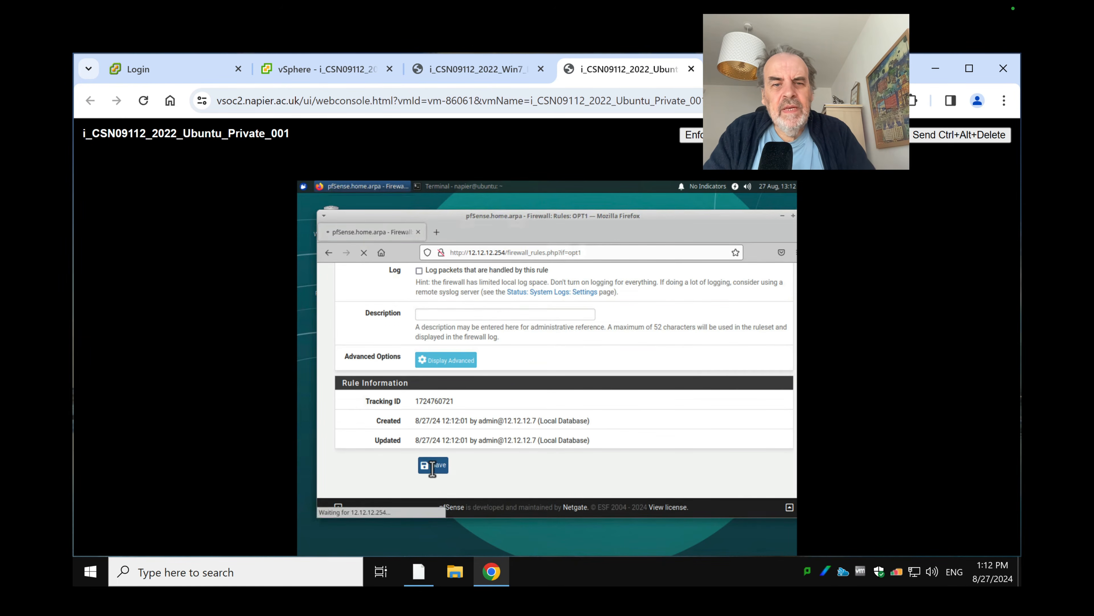
# Apply the updated firewall rules and reload google.com in Firefox on the Win7 DMZ VM
pyautogui.click(779, 373)
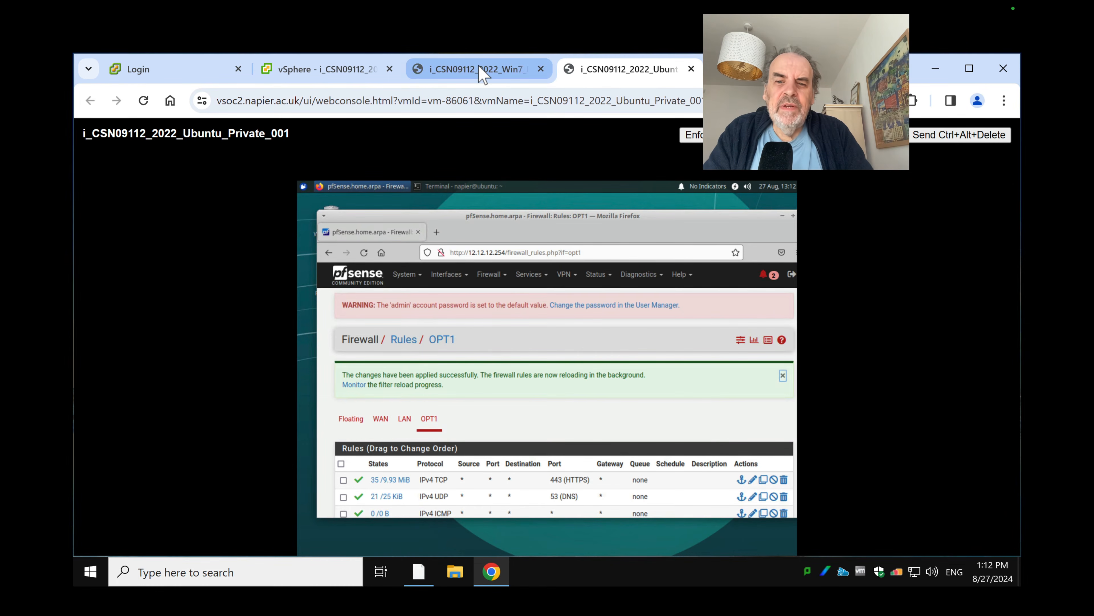
pyautogui.moveTo(480, 69)
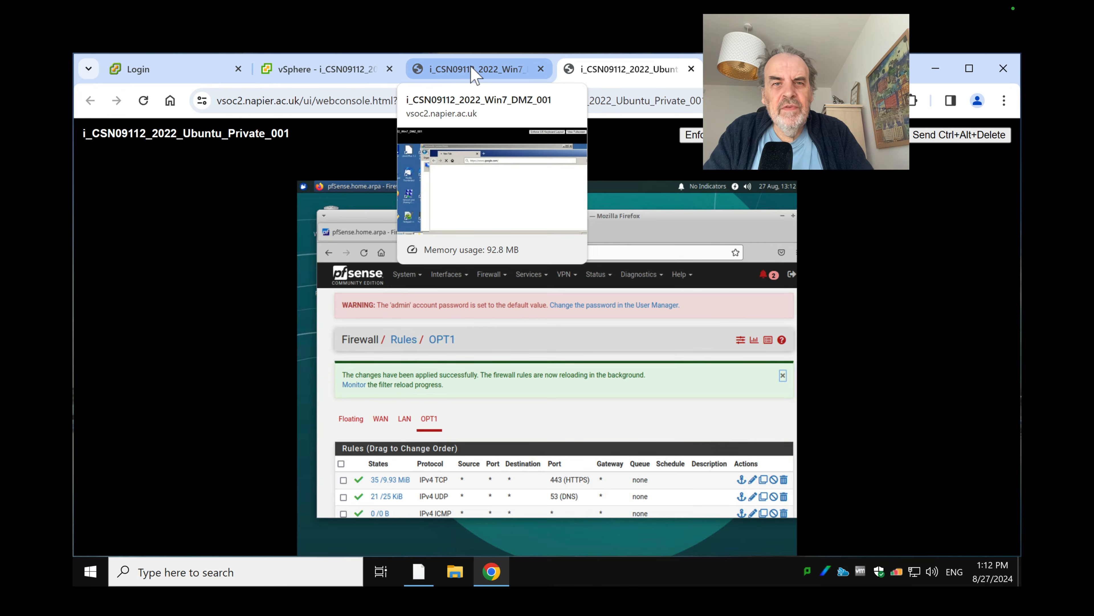
pyautogui.click(476, 68)
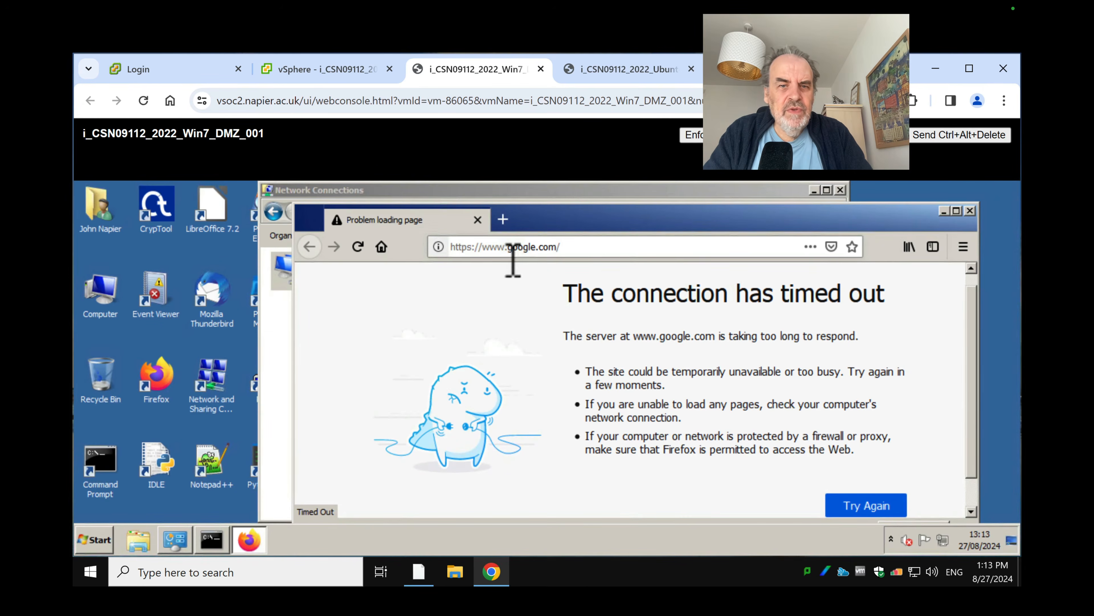
pyautogui.click(604, 258)
pyautogui.press('Return')
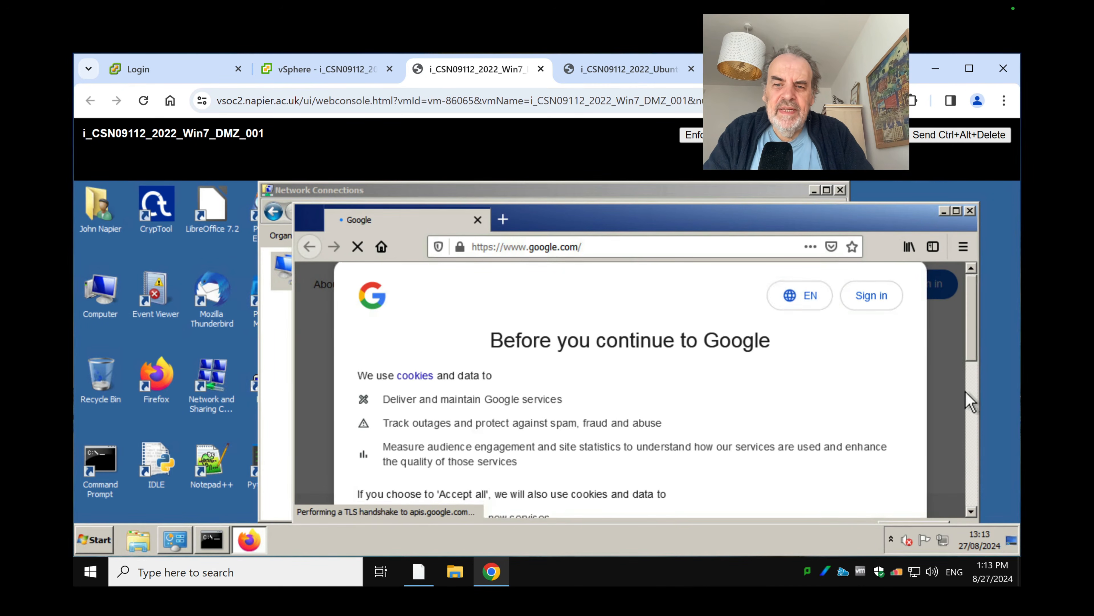
# Minimize Firefox, Network Connections and Command Prompt to clear the desktop
pyautogui.scroll(-5, 978, 328)
pyautogui.moveTo(971, 321); pyautogui.dragTo(966, 295)
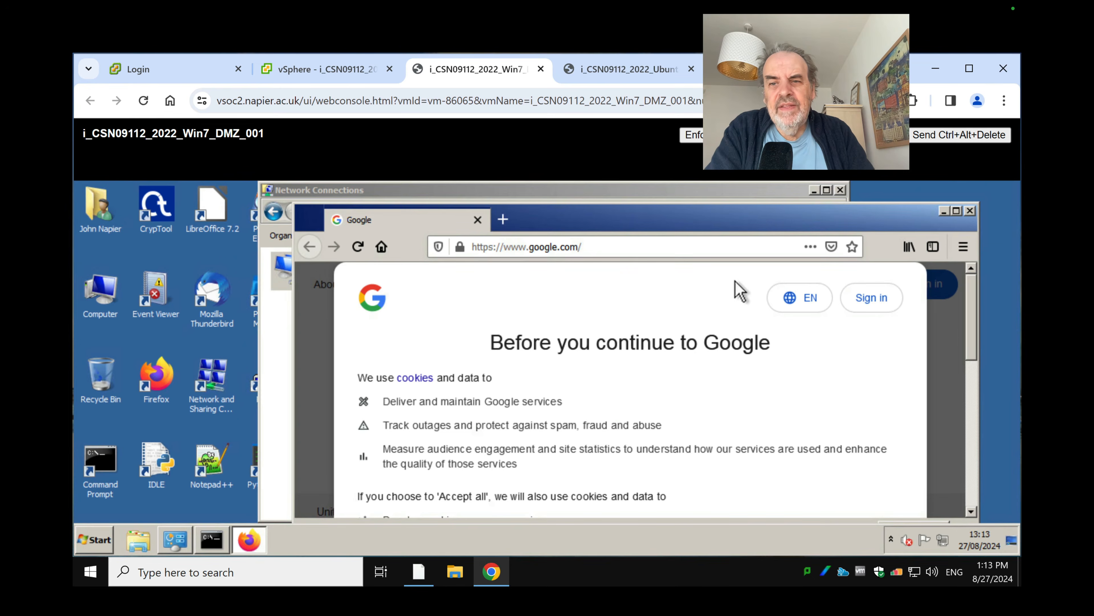
pyautogui.click(944, 211)
pyautogui.click(815, 190)
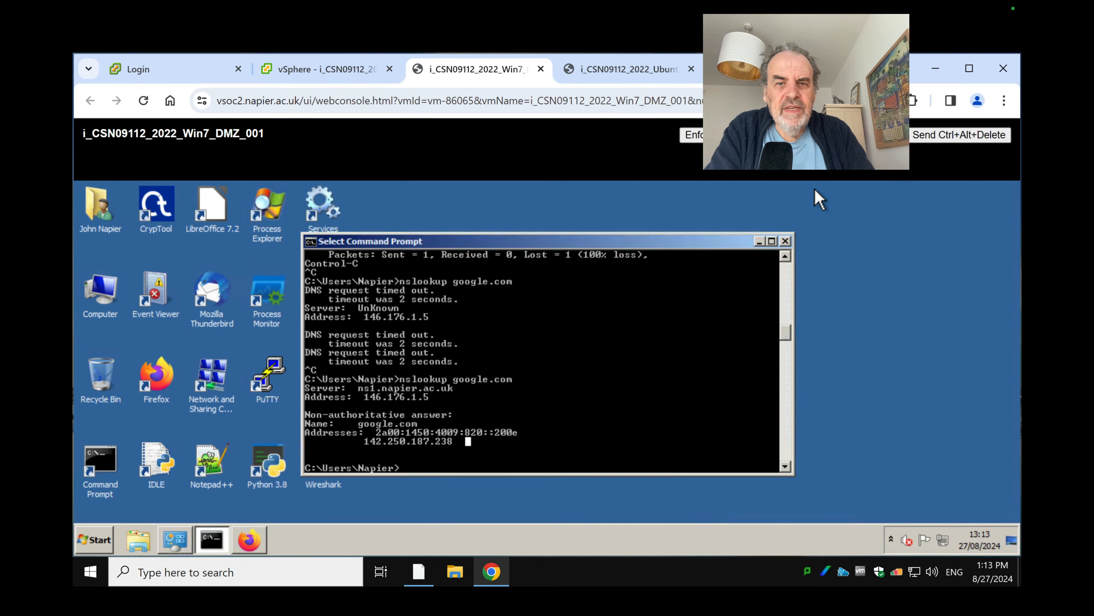
pyautogui.click(758, 241)
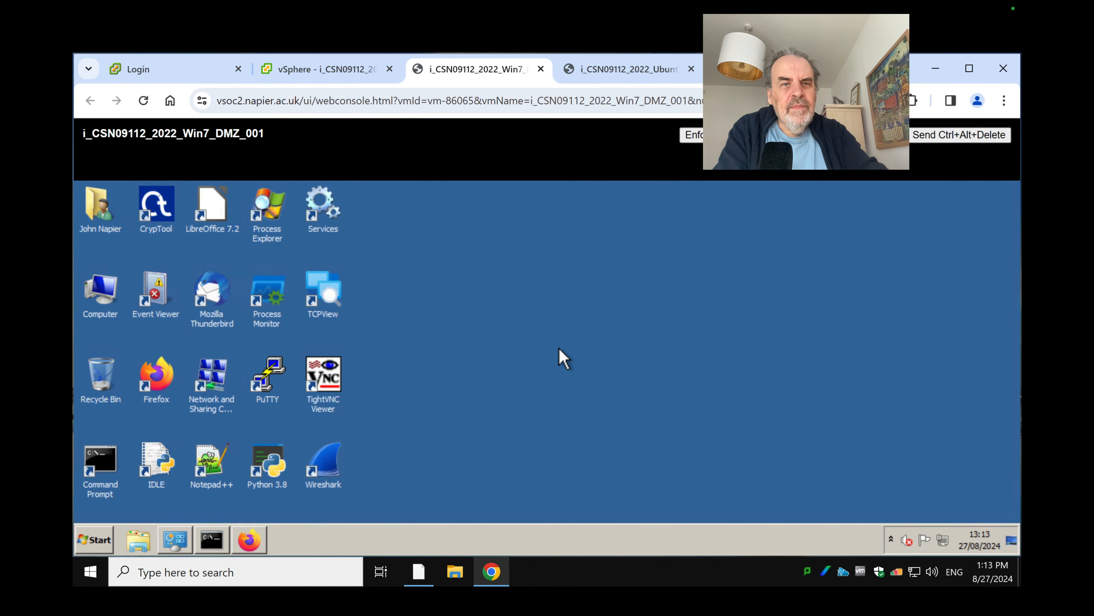
# In vSphere, select the i_CSN09112_2022_Kali_DMZ_001 VM and launch its web console
pyautogui.click(353, 74)
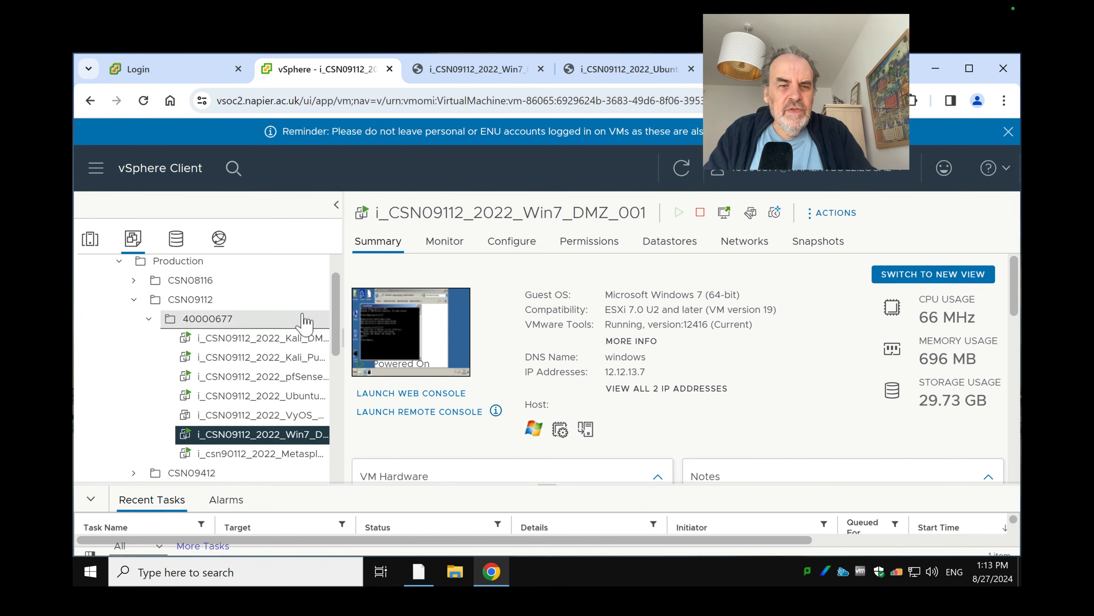
pyautogui.hotkey('ctrl', 'Left')
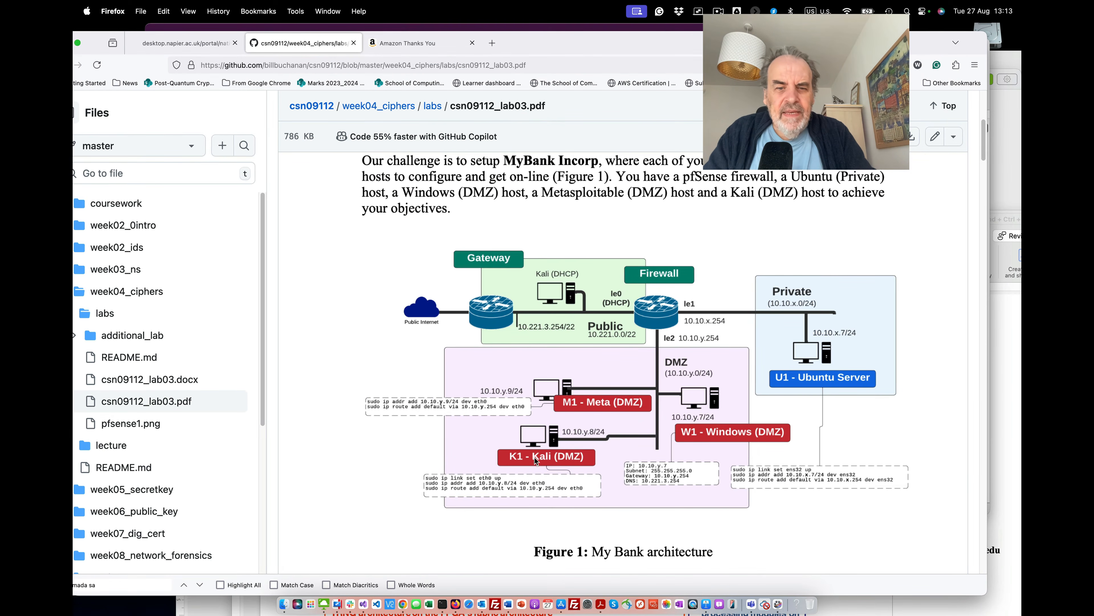
pyautogui.hotkey('ctrl', 'Right')
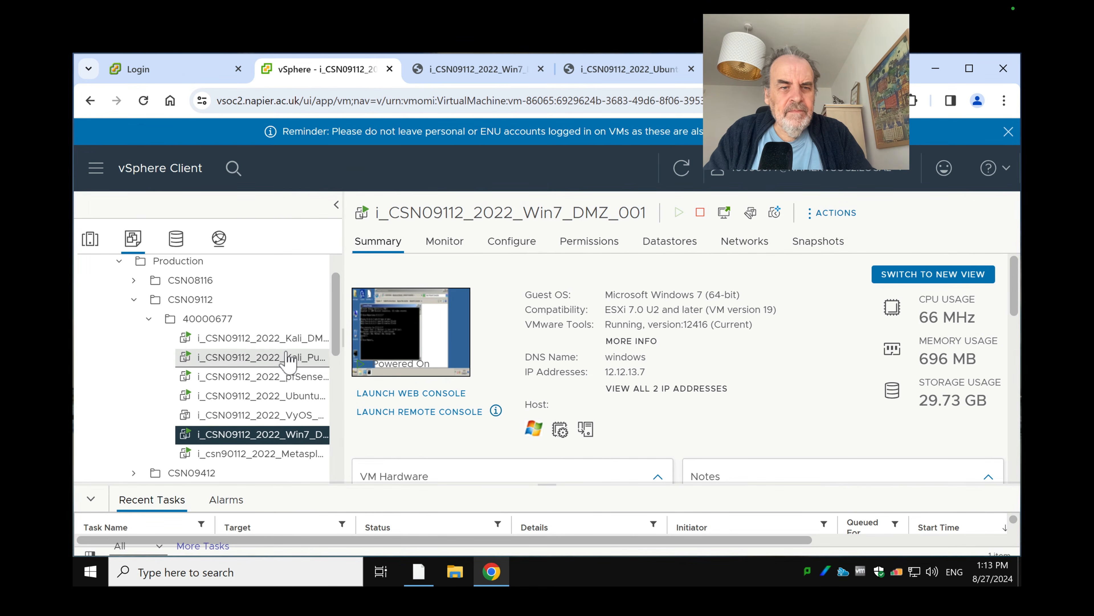
pyautogui.click(289, 338)
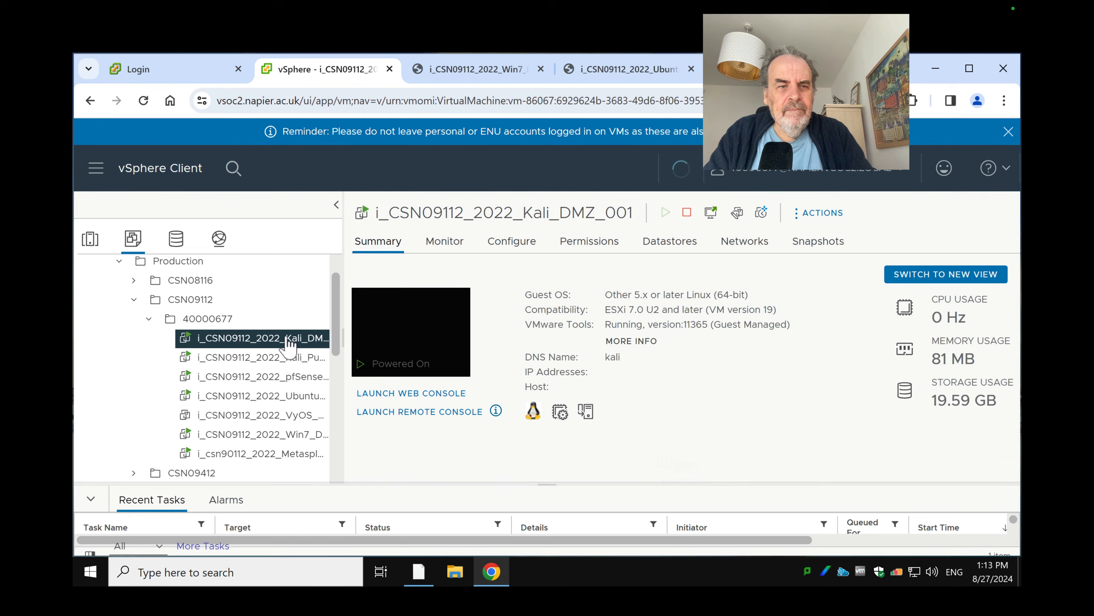
pyautogui.click(443, 393)
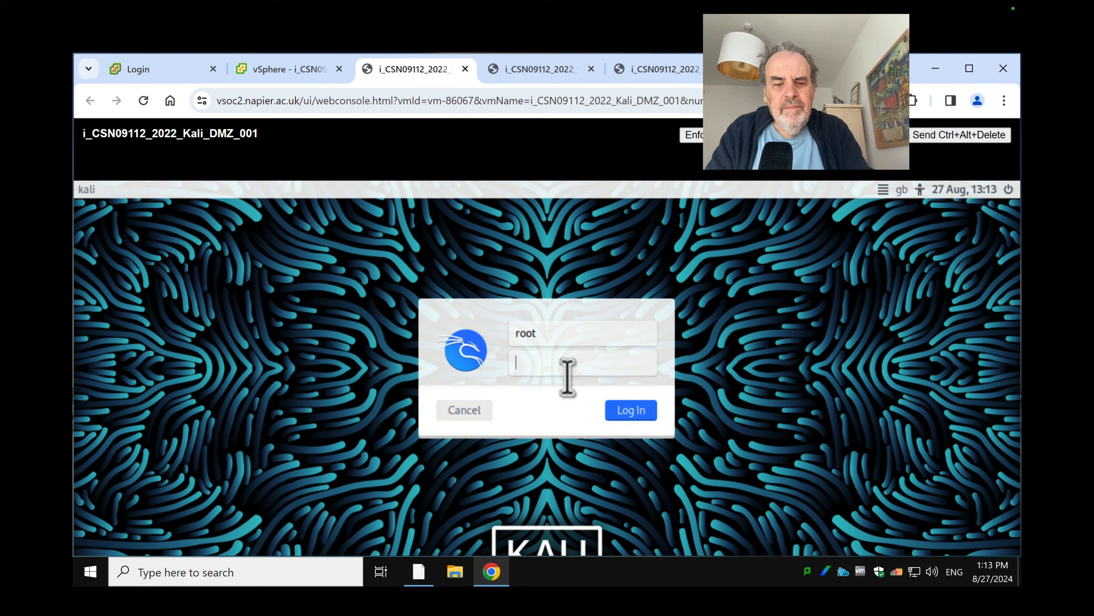
# Log in to Kali, open a terminal, and set its font to Fira Code 16 pt
pyautogui.click(632, 410)
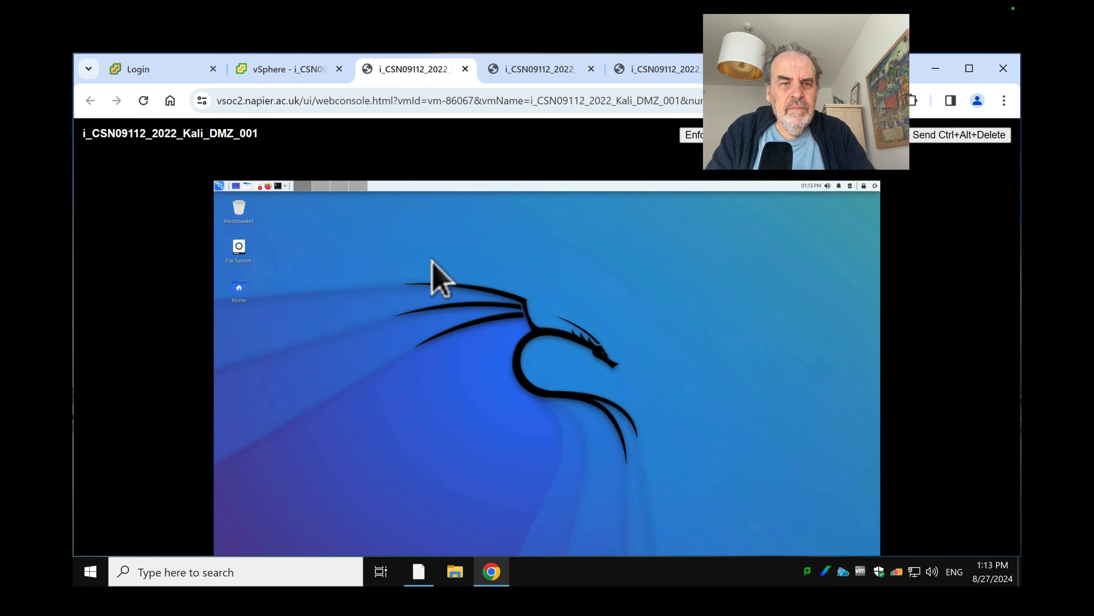
pyautogui.click(278, 186)
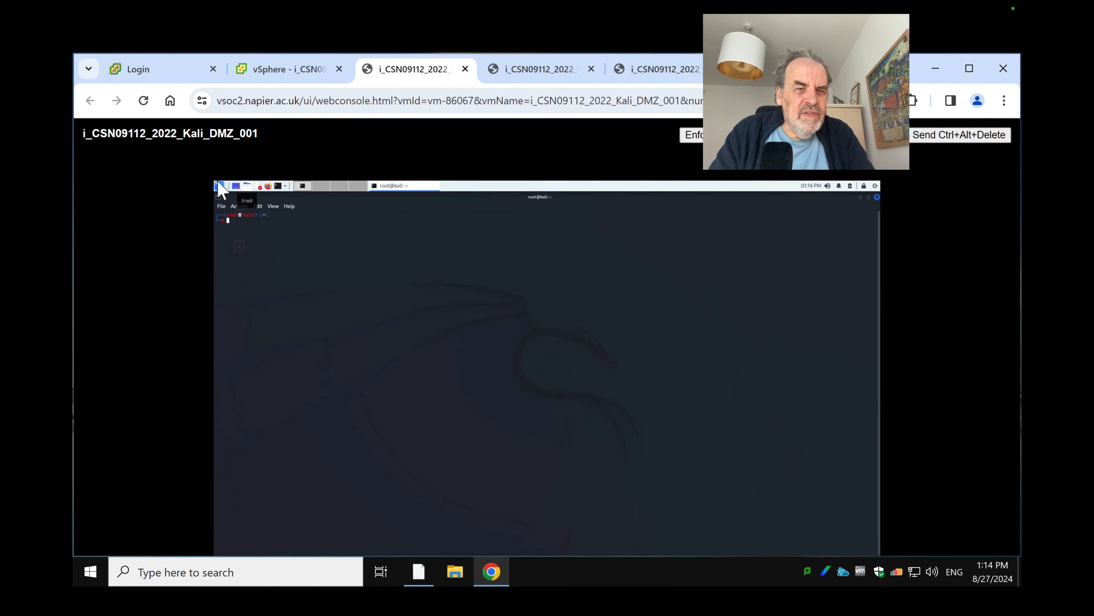
pyautogui.click(221, 206)
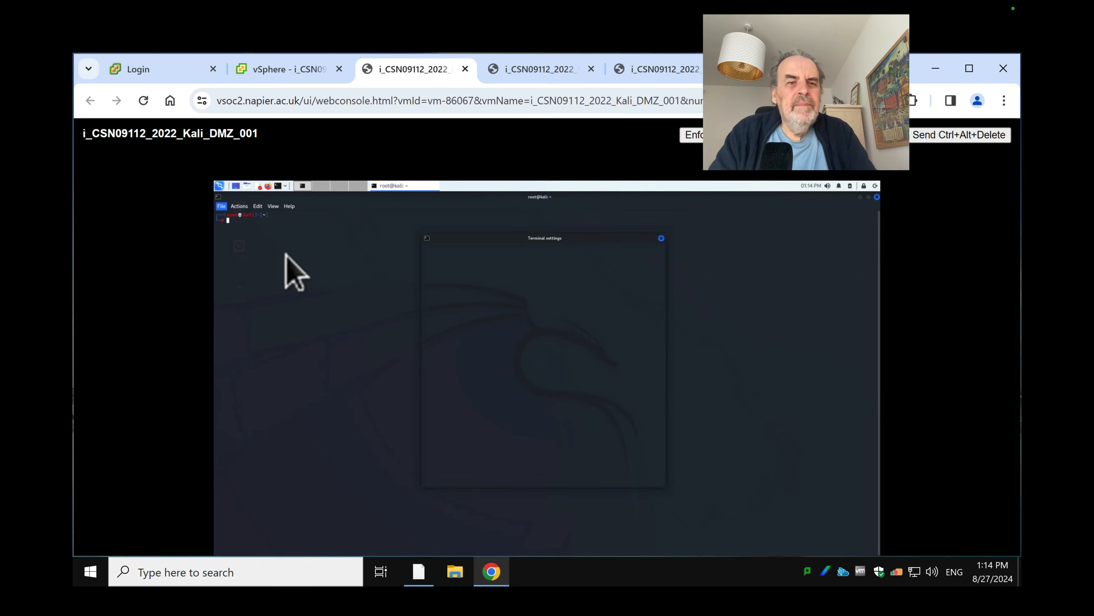
pyautogui.click(286, 254)
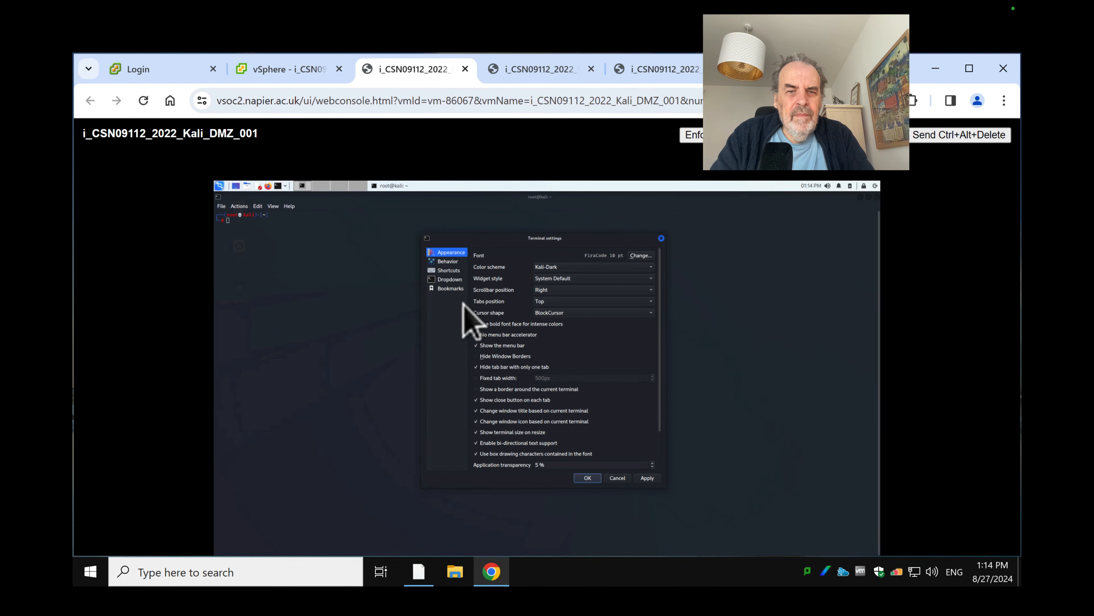
pyautogui.click(641, 256)
pyautogui.doubleClick(530, 354)
pyautogui.write('16')
pyautogui.click(553, 396)
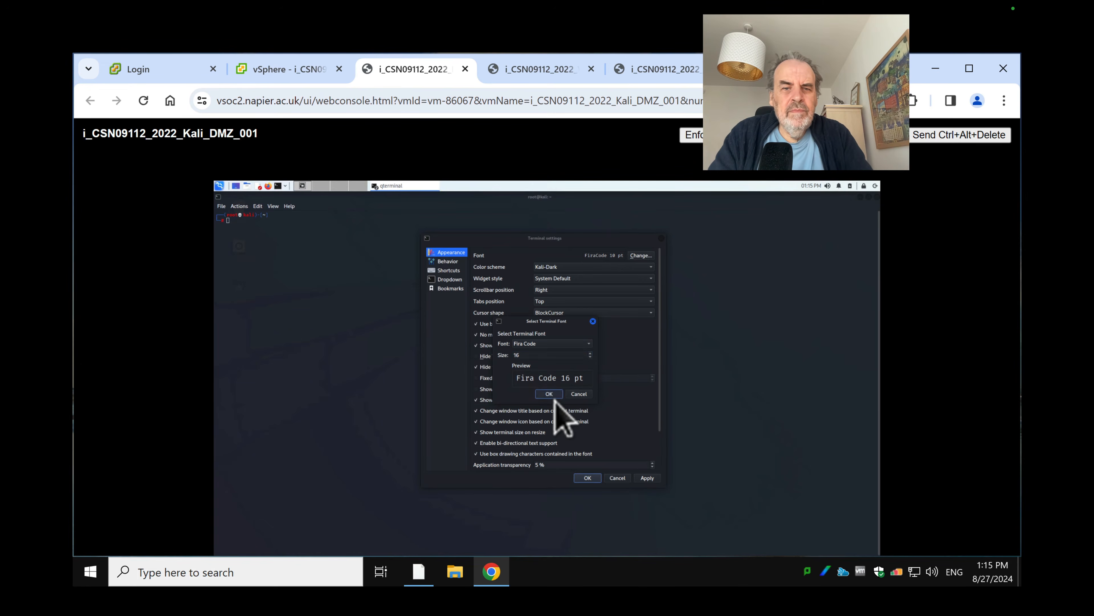
pyautogui.click(642, 479)
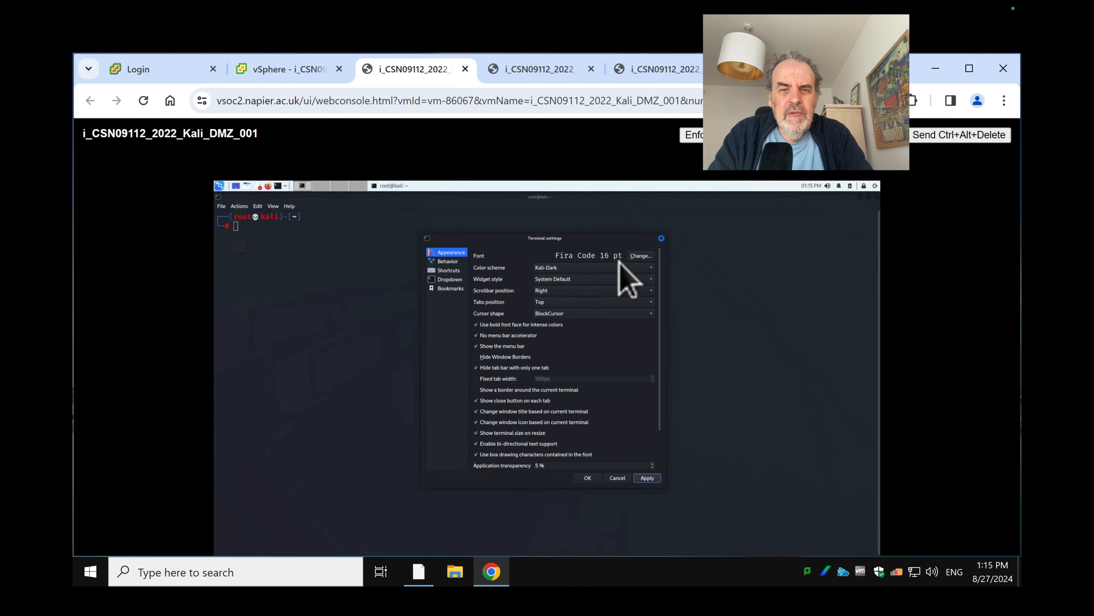
# Enlarge the terminal font to Fira Code 20 pt and close preferences keeping the change
pyautogui.click(641, 256)
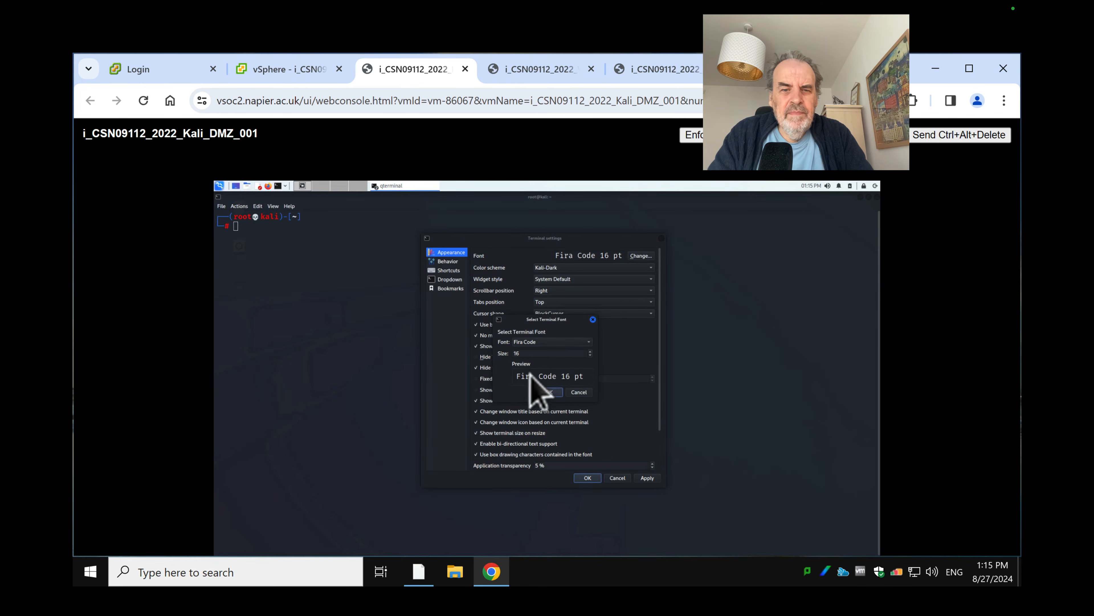
pyautogui.moveTo(532, 354); pyautogui.dragTo(514, 355)
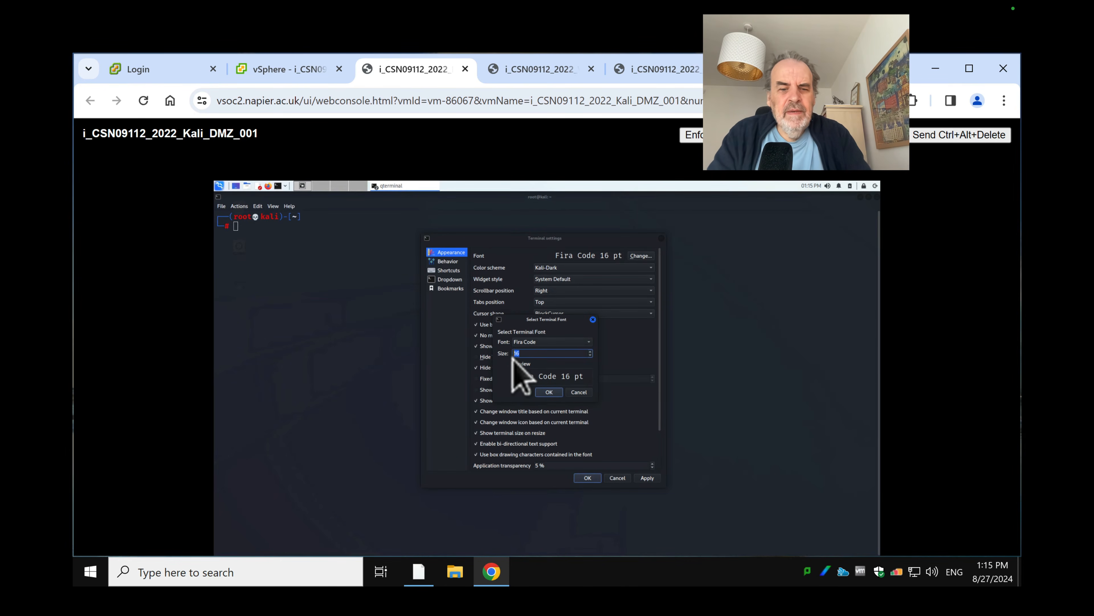
pyautogui.write('20')
pyautogui.click(565, 394)
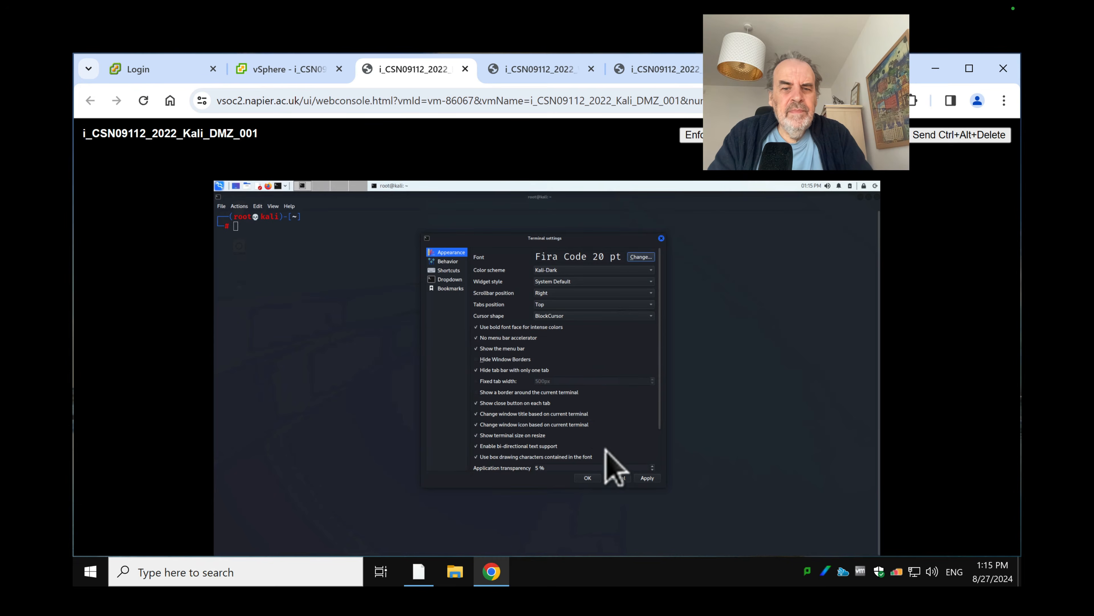
pyautogui.click(646, 478)
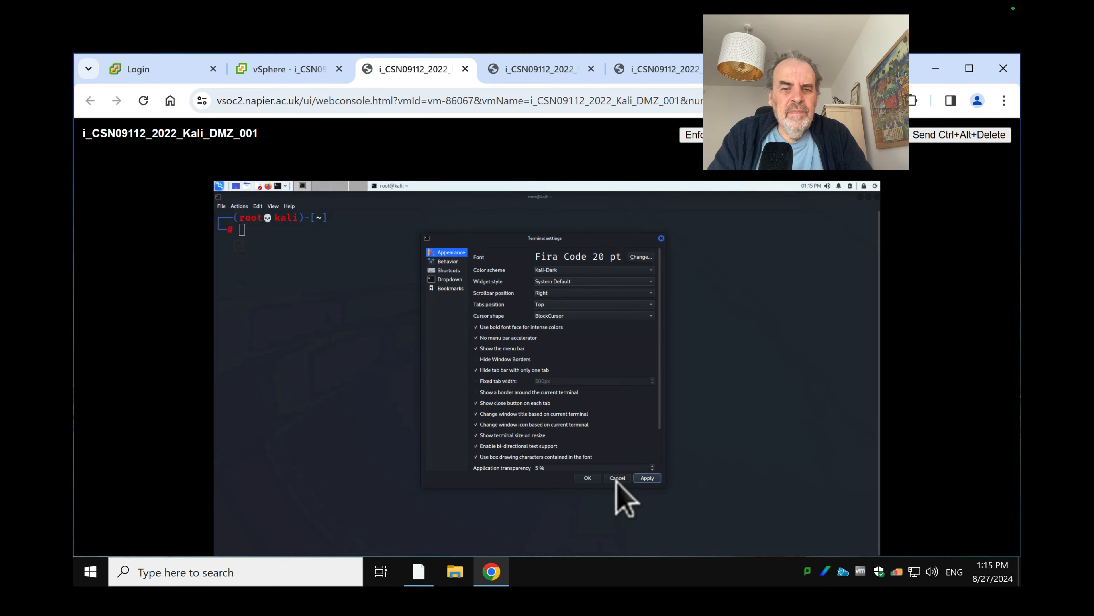
pyautogui.click(587, 477)
pyautogui.press('Return')
pyautogui.press('Return')
# List interfaces with ip ad and assign 12.12.13.8/24 to eth0 using sudo ip addr add
pyautogui.write('ip ad')
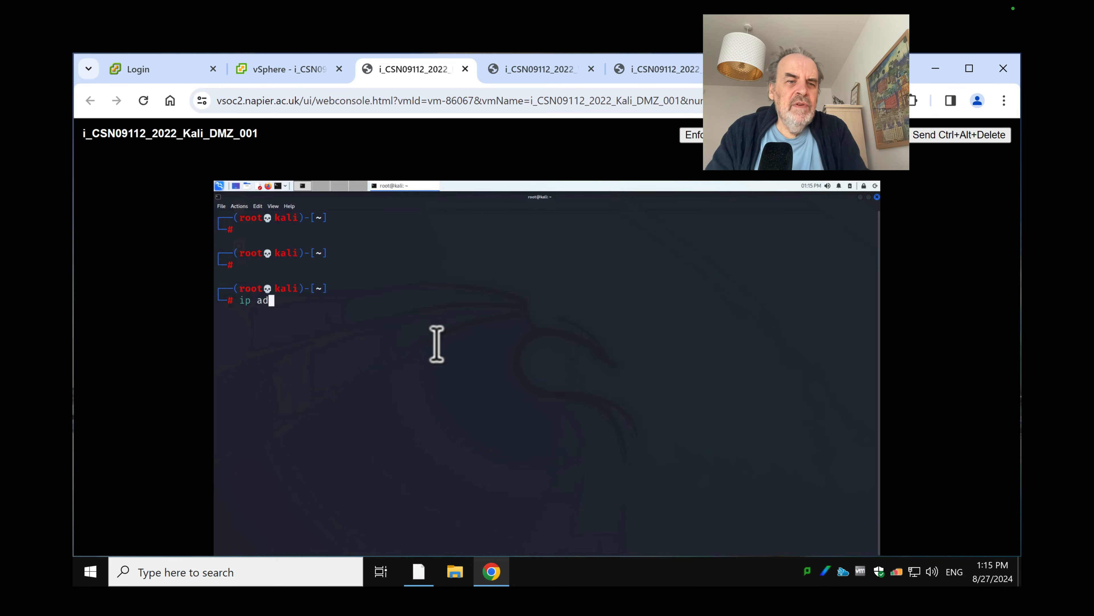
pyautogui.press('Return')
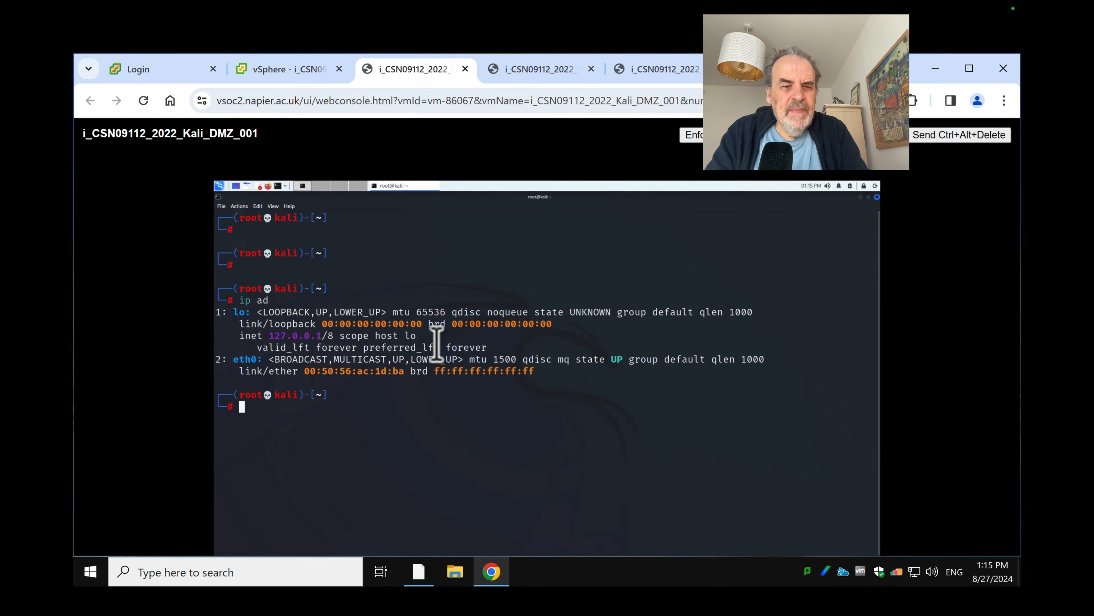
pyautogui.moveTo(258, 361); pyautogui.dragTo(241, 362)
pyautogui.click(242, 374)
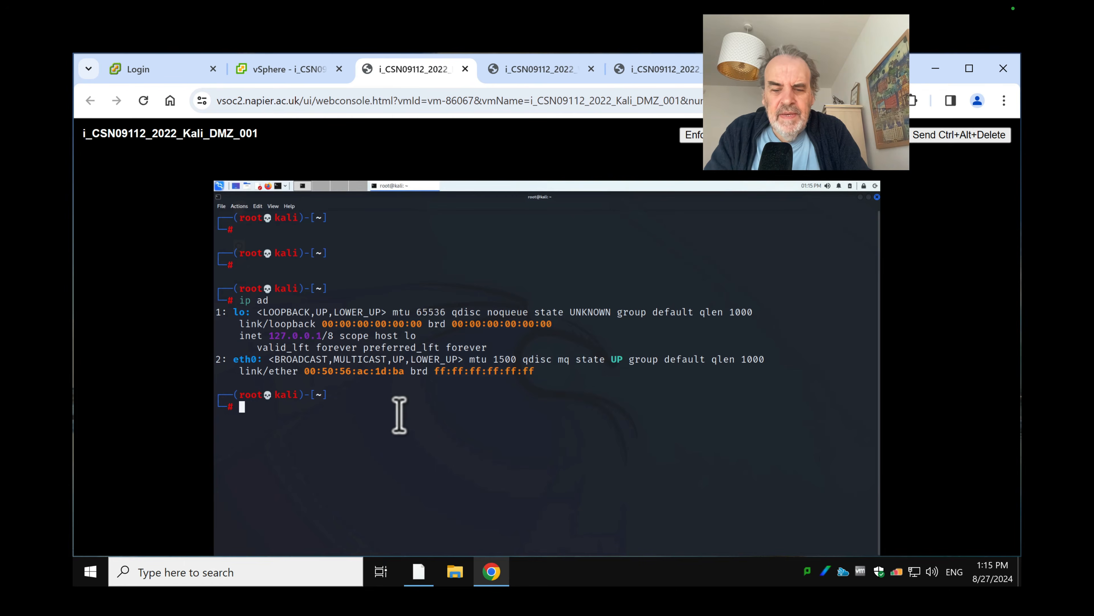
pyautogui.write('sudo ')
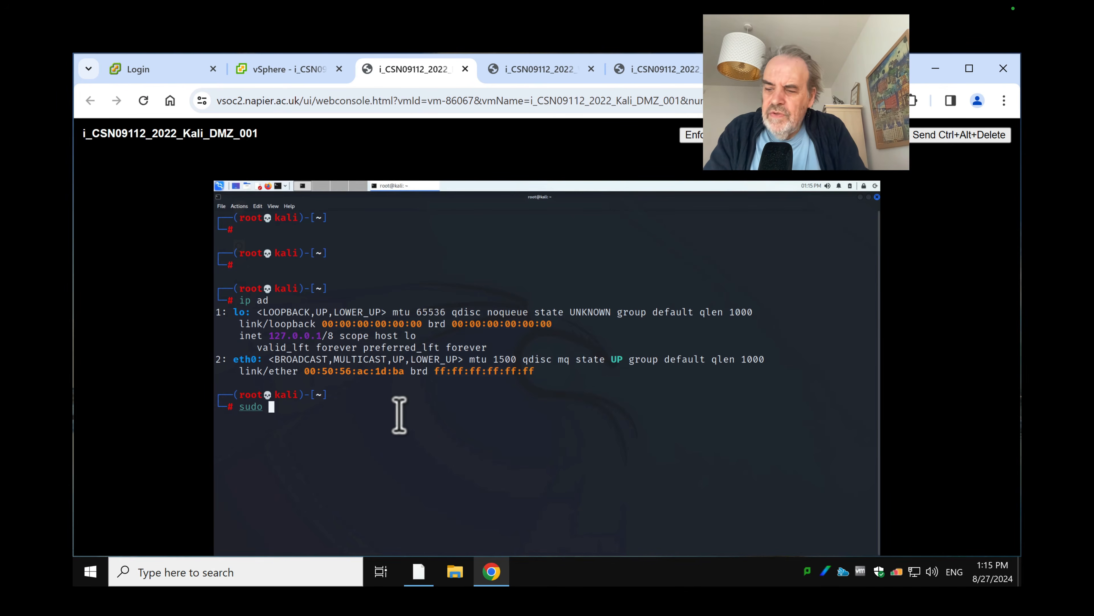
pyautogui.write('ip addr')
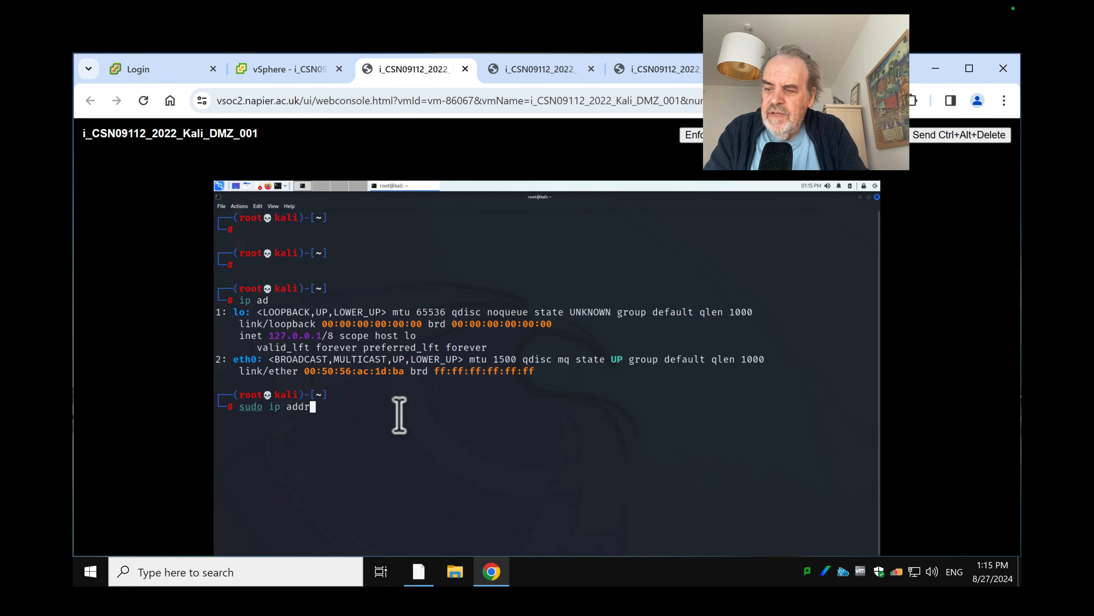
pyautogui.write(' add 12.12.1')
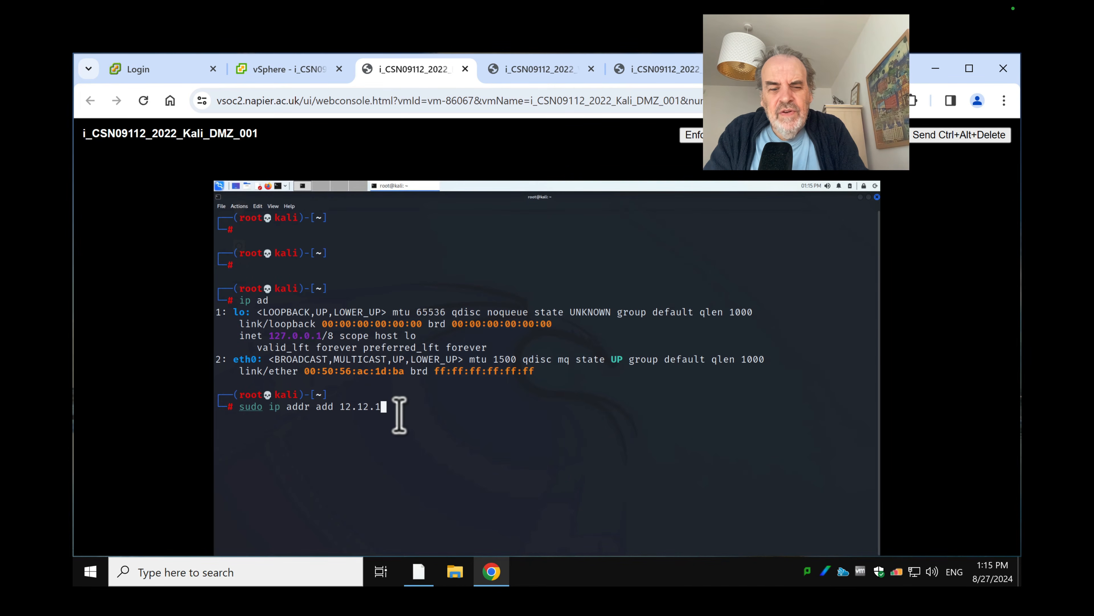
pyautogui.write('3.')
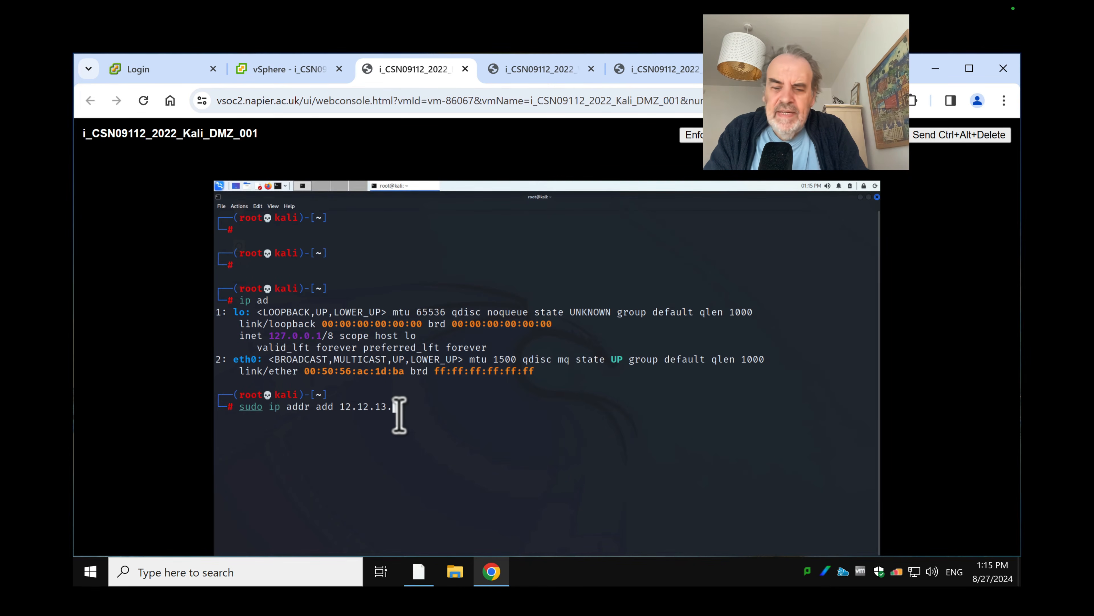
pyautogui.write('8/')
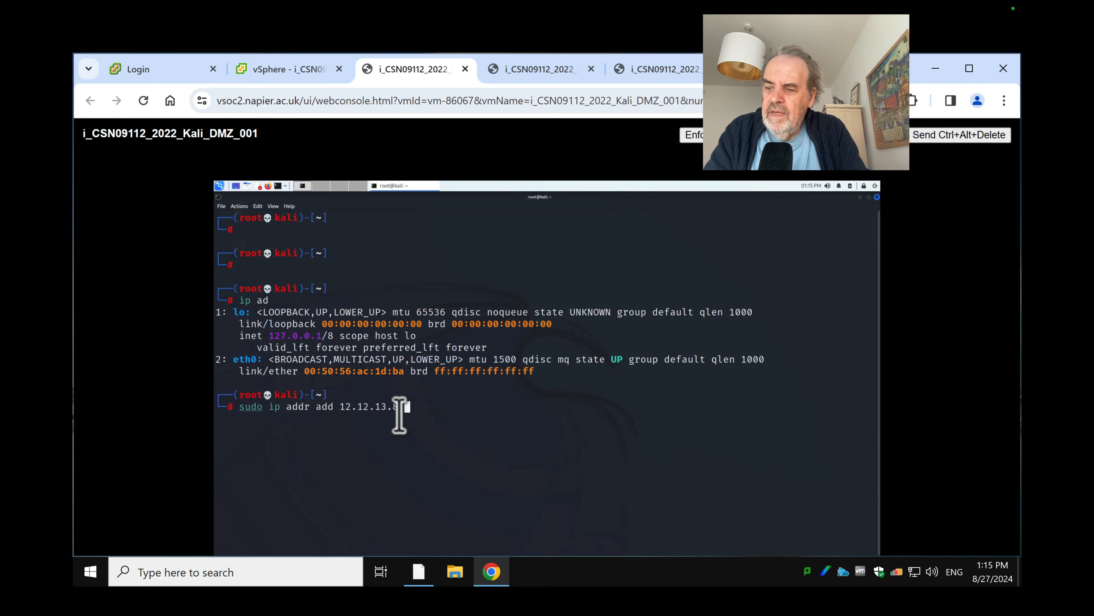
pyautogui.write('2')
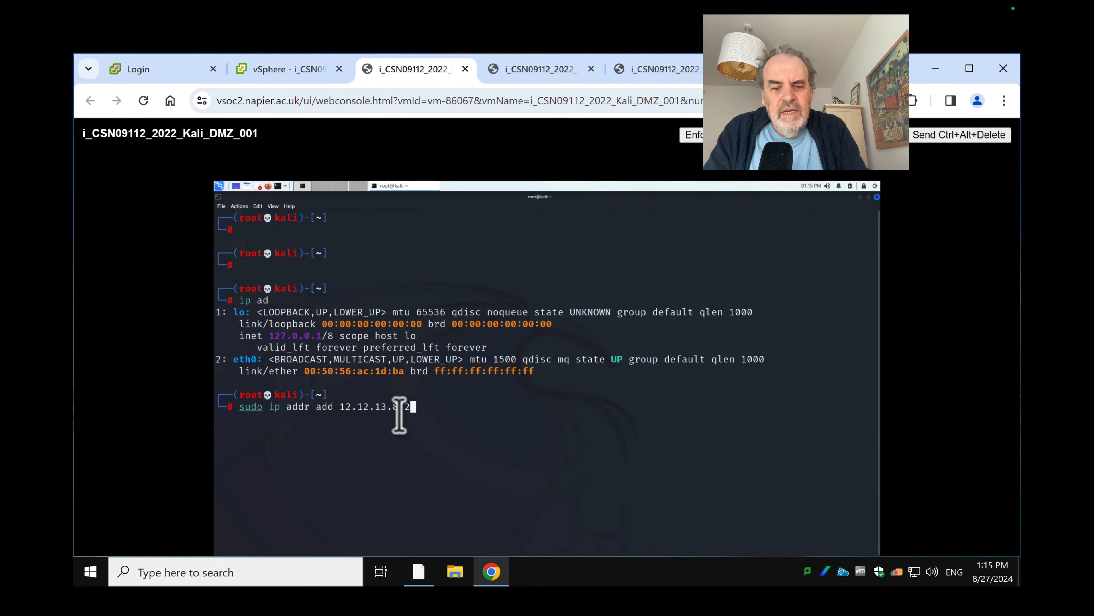
pyautogui.write('4 dev ')
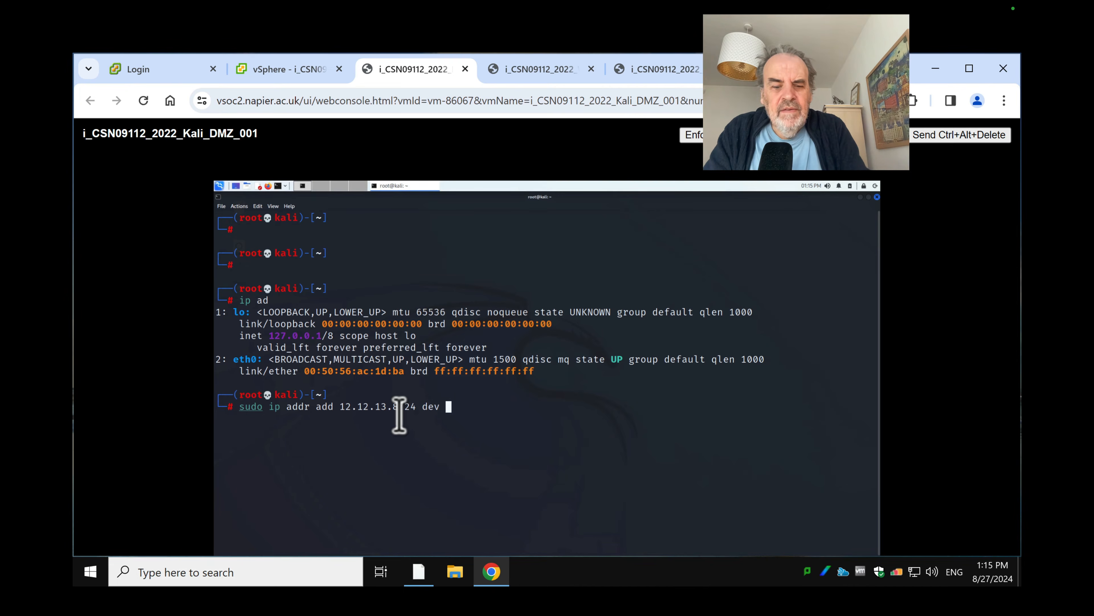
pyautogui.write('eth0')
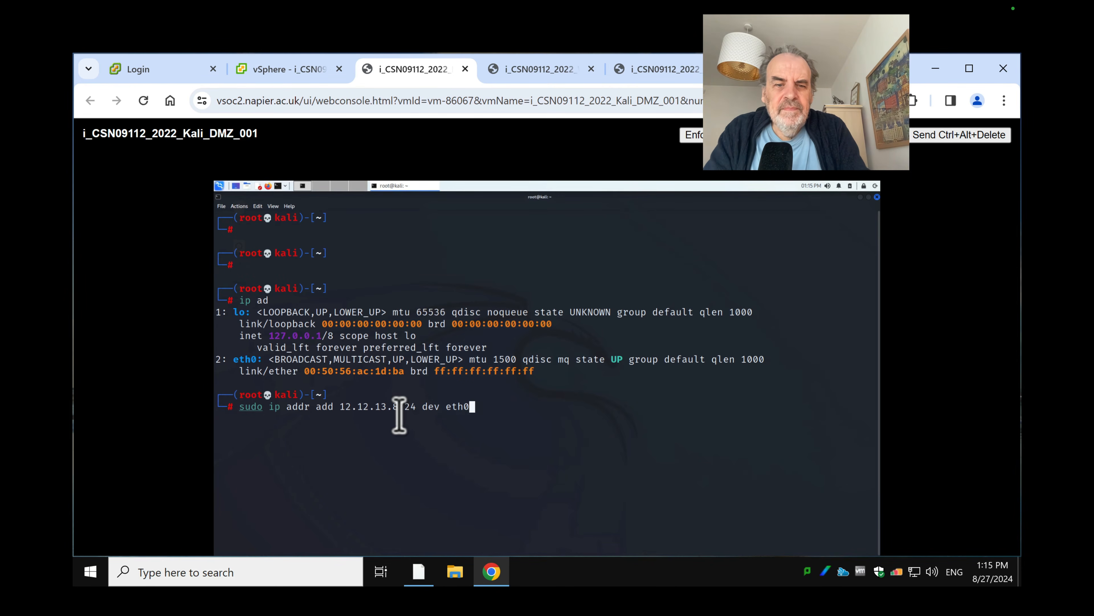
pyautogui.press('Return')
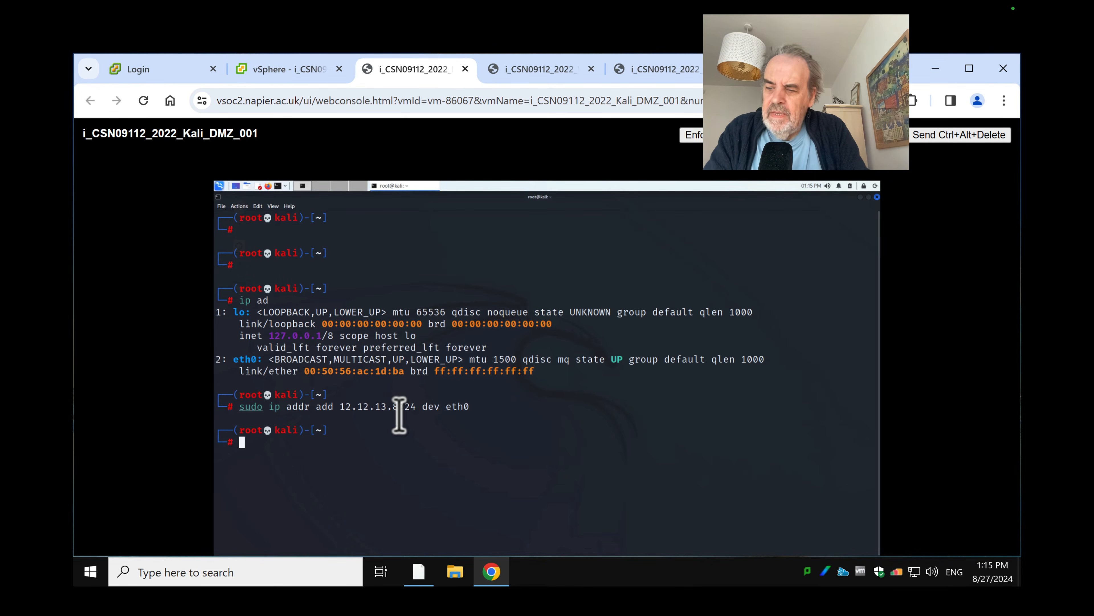
# Ping 12.12.13.8 and then 12.12.13.7, stopping each with Ctrl+C
pyautogui.write('ping 12.1')
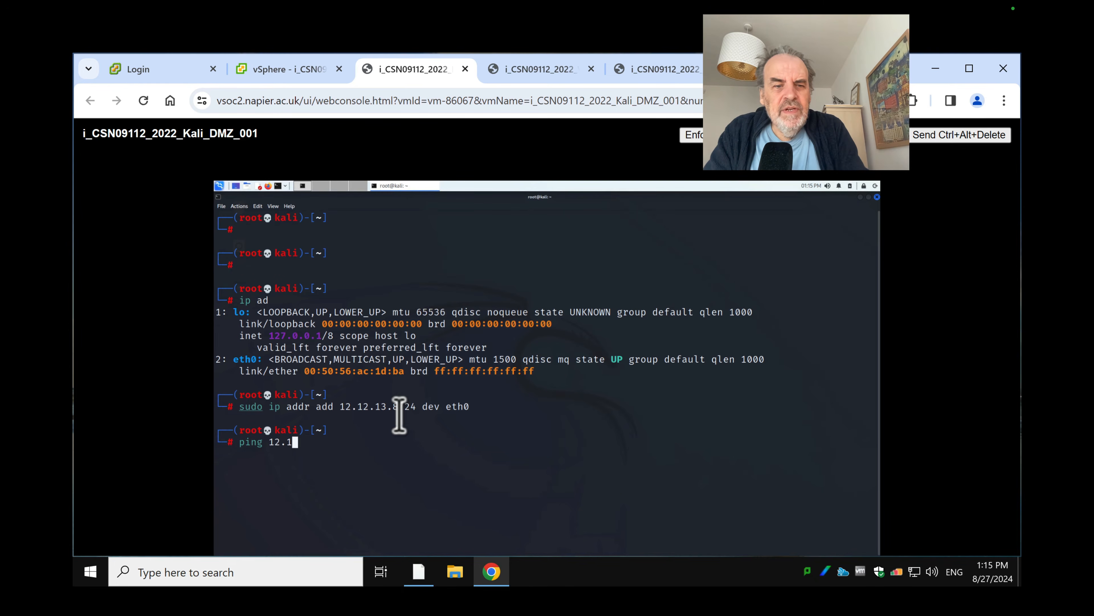
pyautogui.write('2.1')
pyautogui.write('3.8')
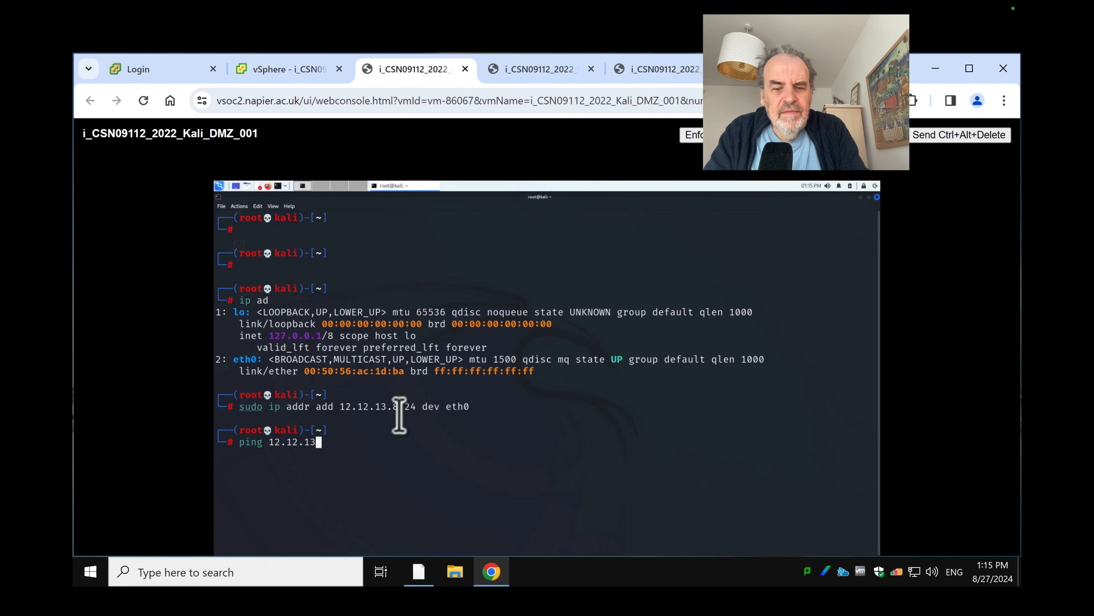
pyautogui.press('Return')
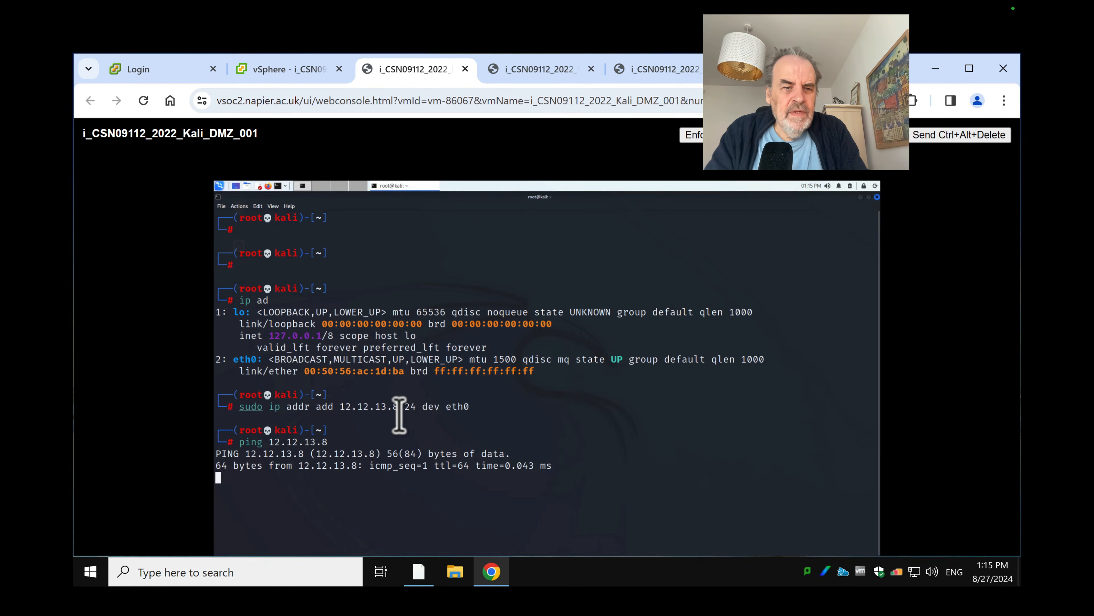
pyautogui.hotkey('ctrl', 'c')
pyautogui.write('ping 12.12.13.')
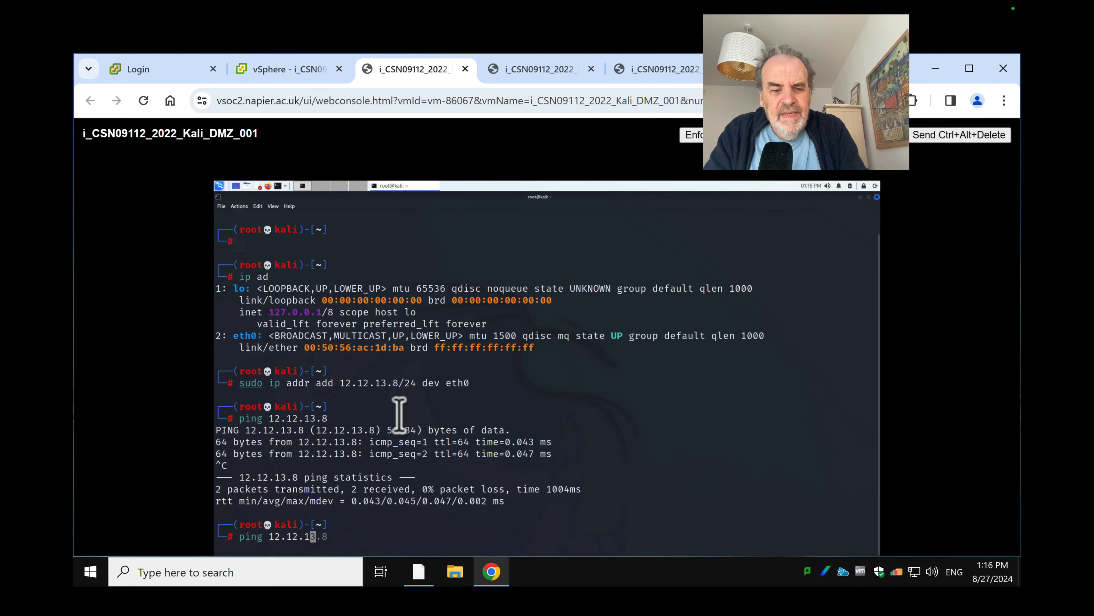
pyautogui.write('7')
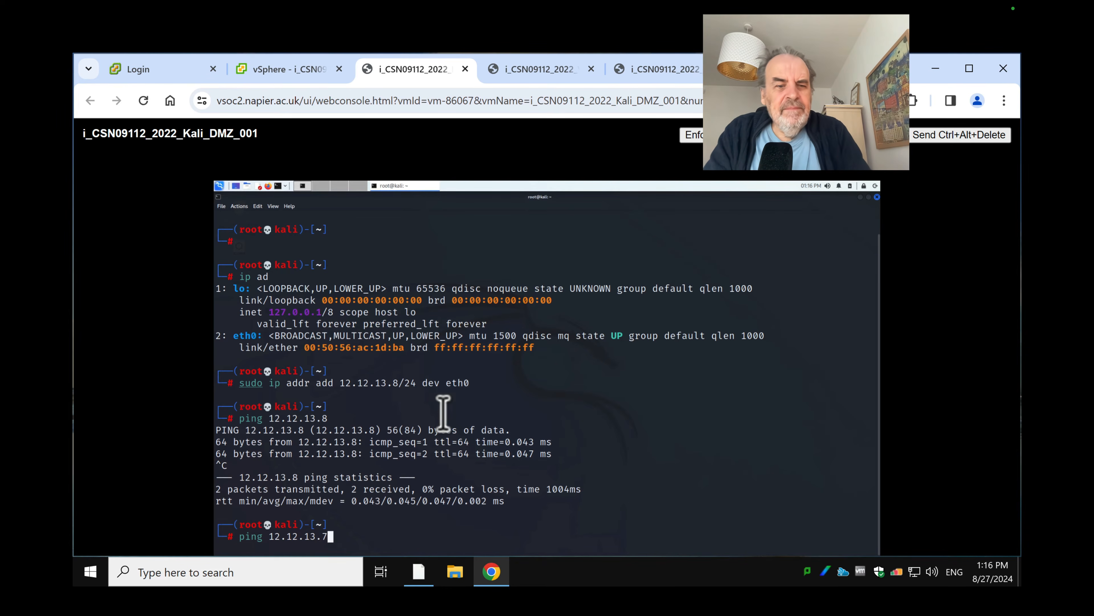
pyautogui.press('Return')
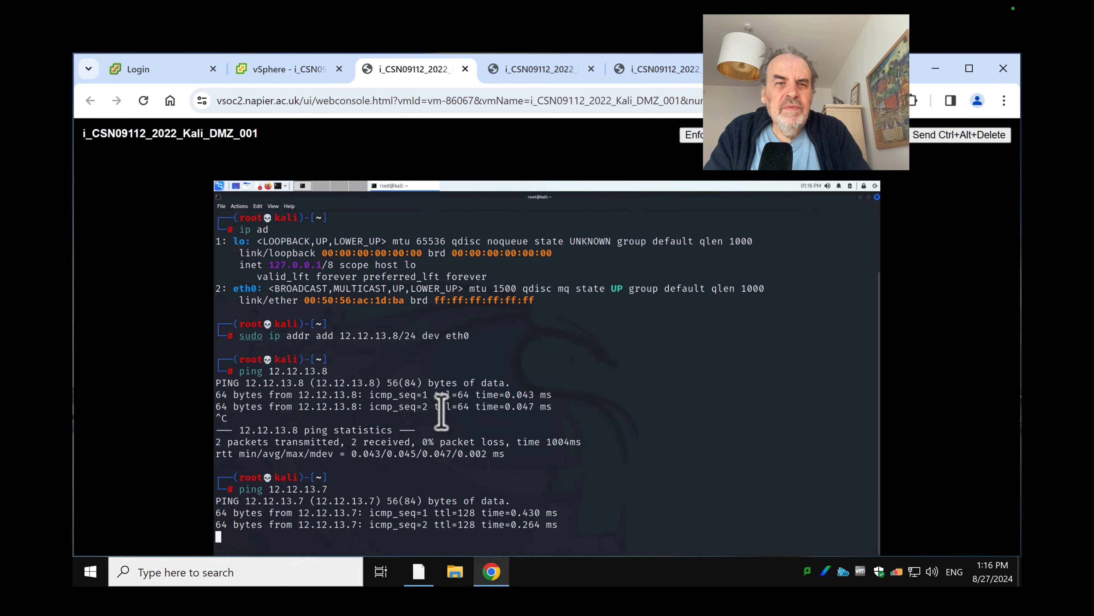
pyautogui.hotkey('ctrl', 'c')
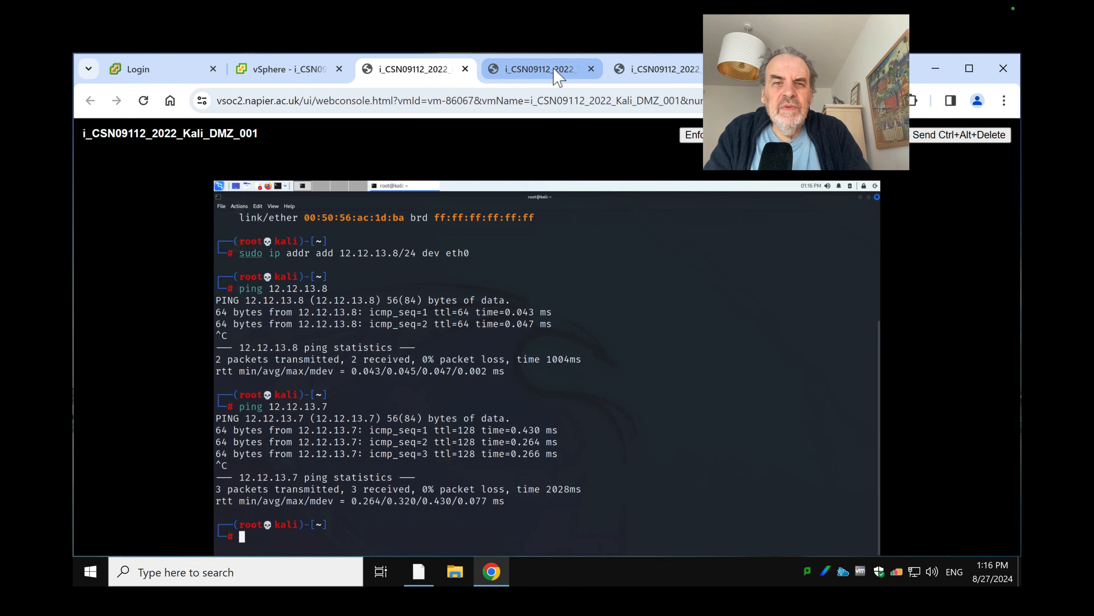
# From the Win7_DMZ_001 Command Prompt, ping 12.12.13.8, then go back to the Kali console
pyautogui.click(553, 68)
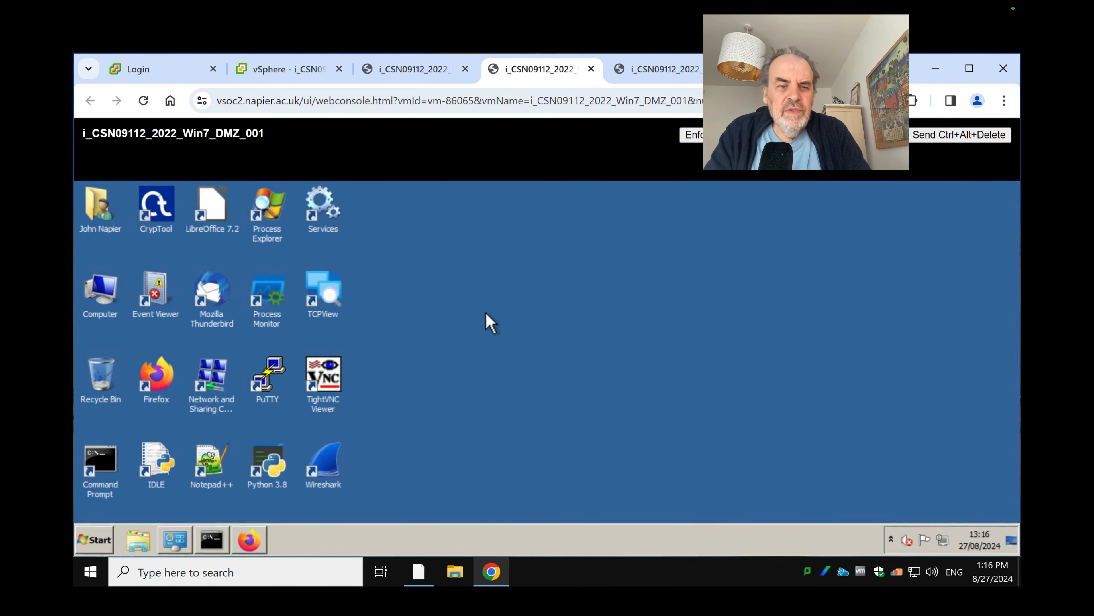
pyautogui.click(212, 539)
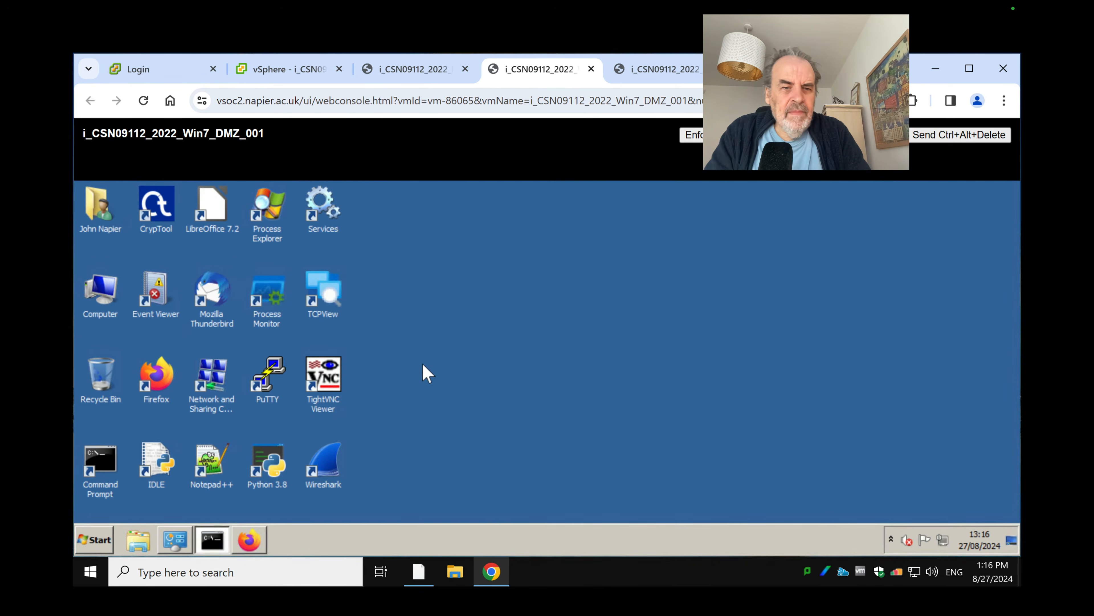
pyautogui.write('pi')
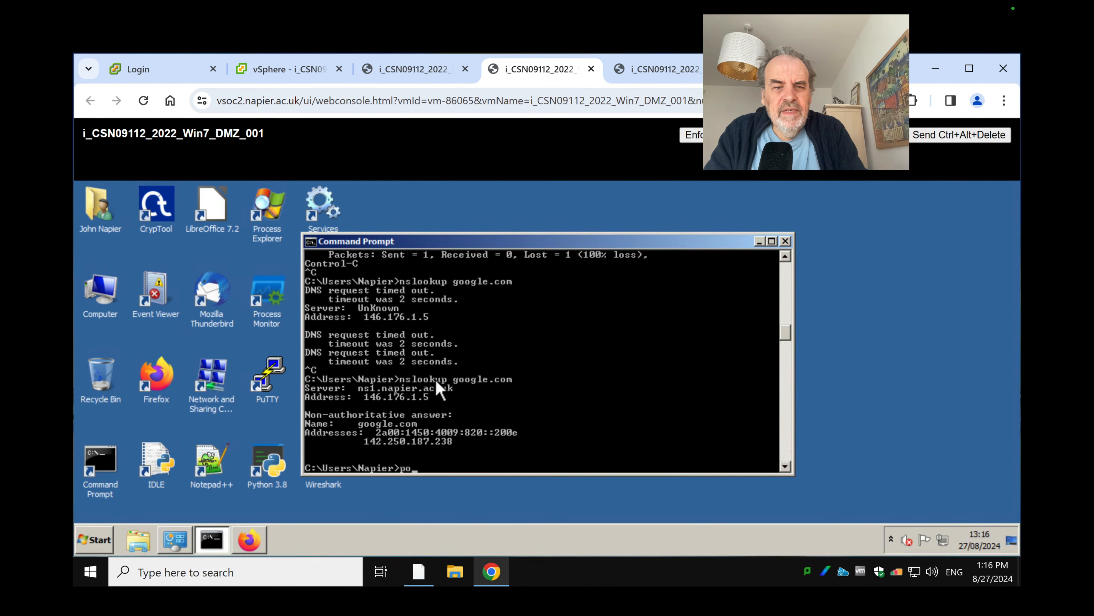
pyautogui.write('ng 1')
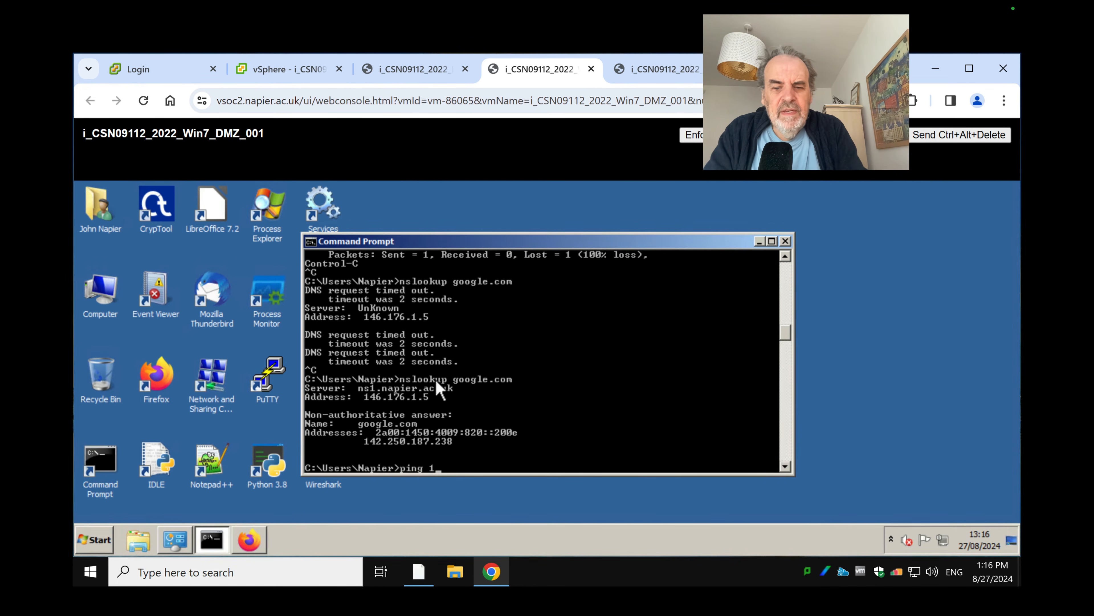
pyautogui.write('2.12.13.8')
pyautogui.press('Return')
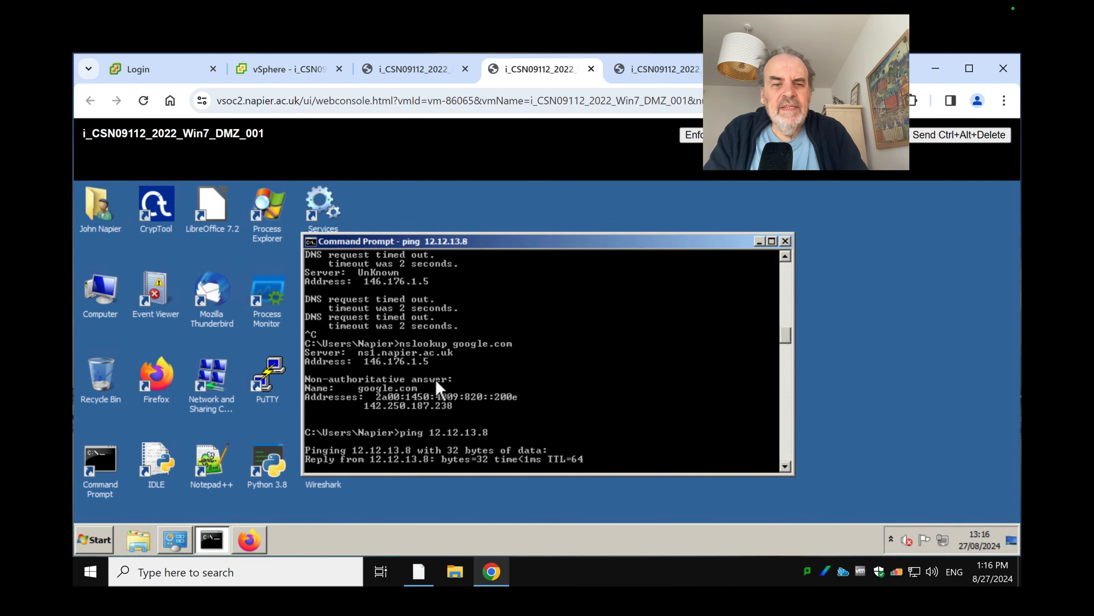
pyautogui.hotkey('ctrl', 'c')
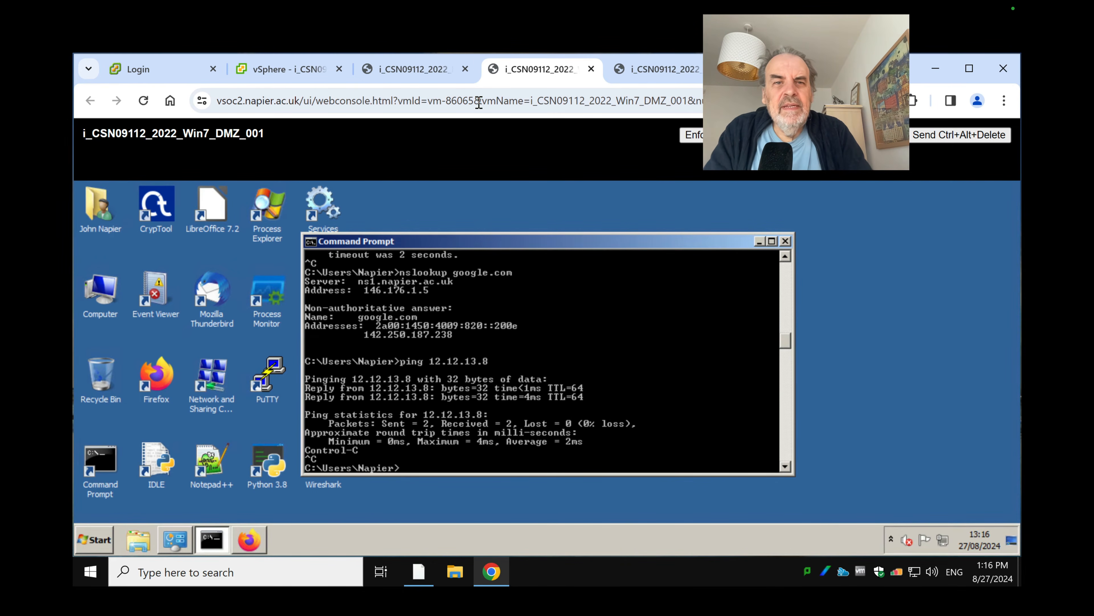
pyautogui.click(419, 65)
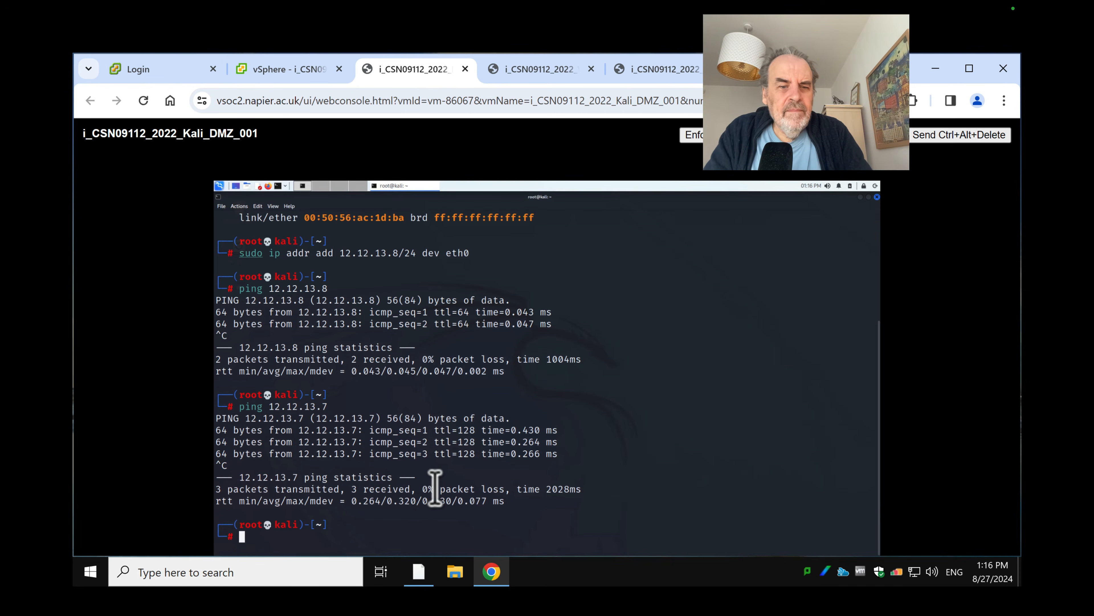
# Add a default route on Kali via 12.12.13.254 on eth0
pyautogui.write('su')
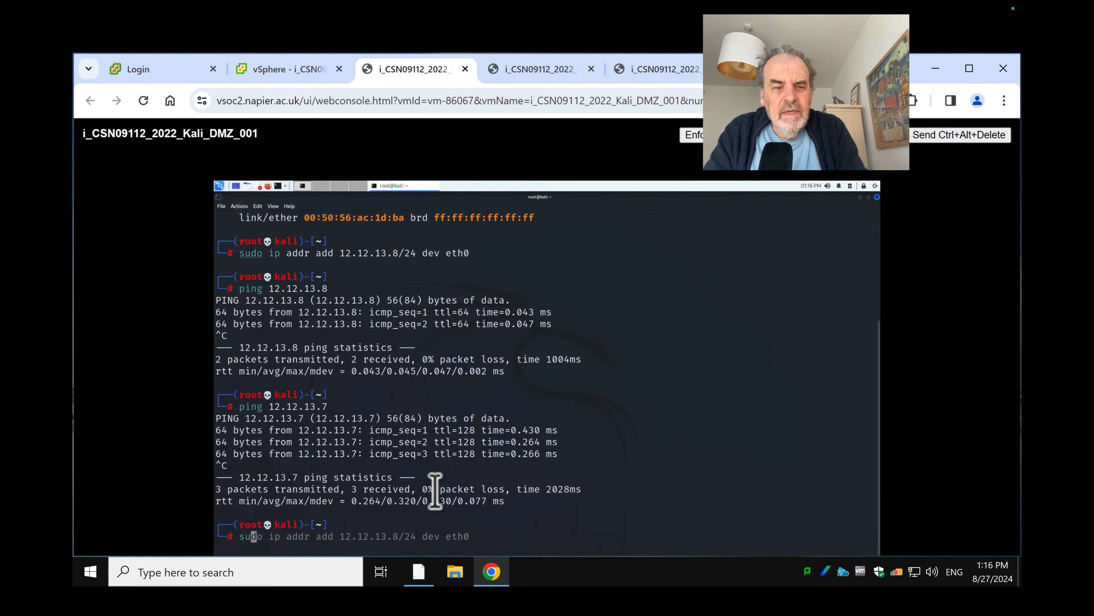
pyautogui.write('do ip ')
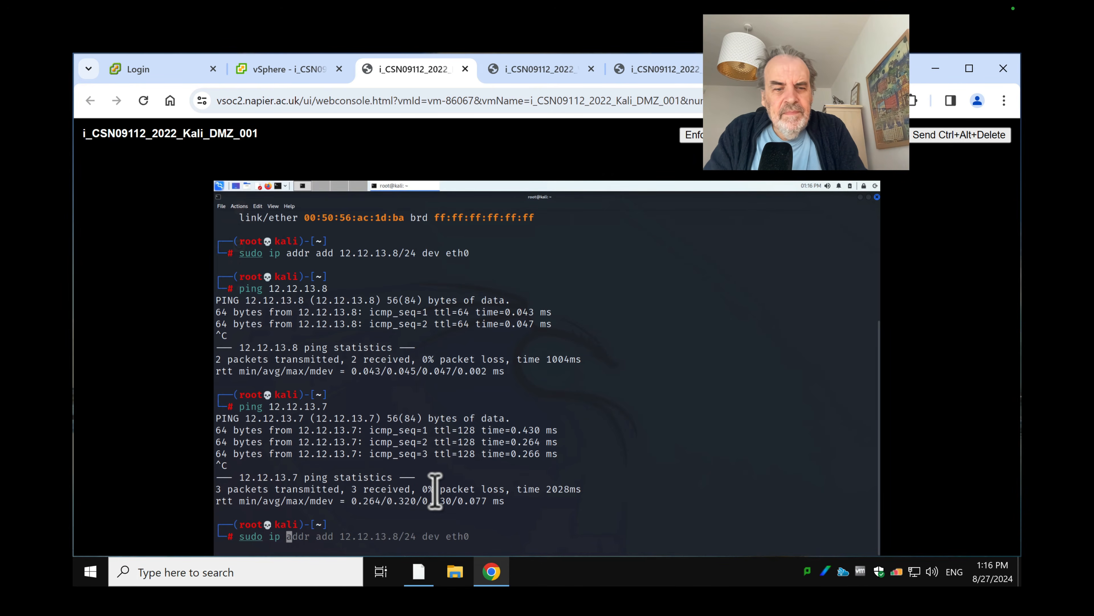
pyautogui.write('rou')
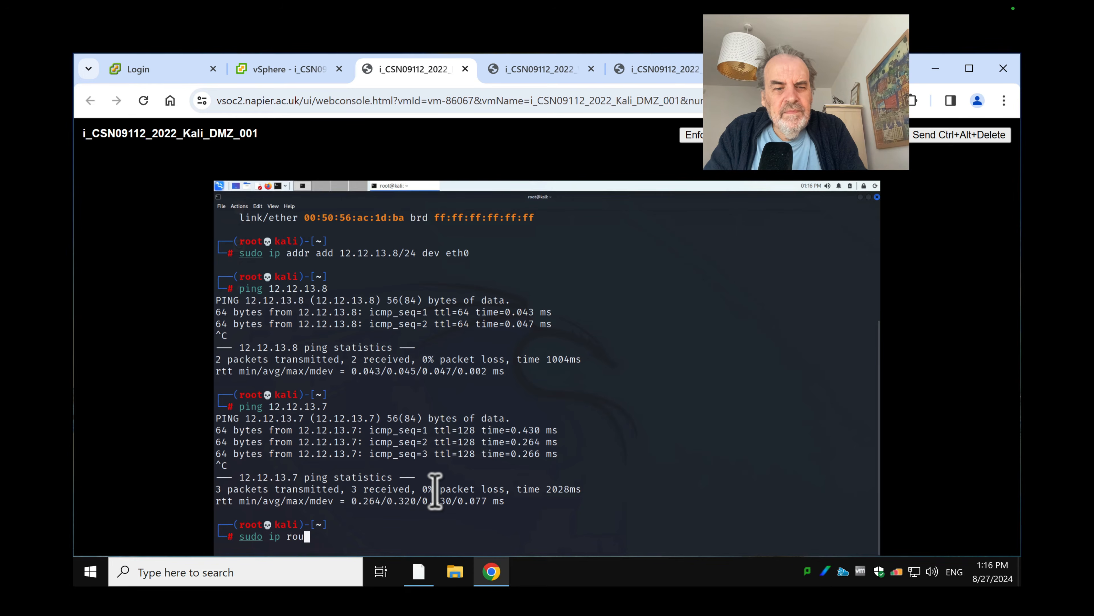
pyautogui.write('te ')
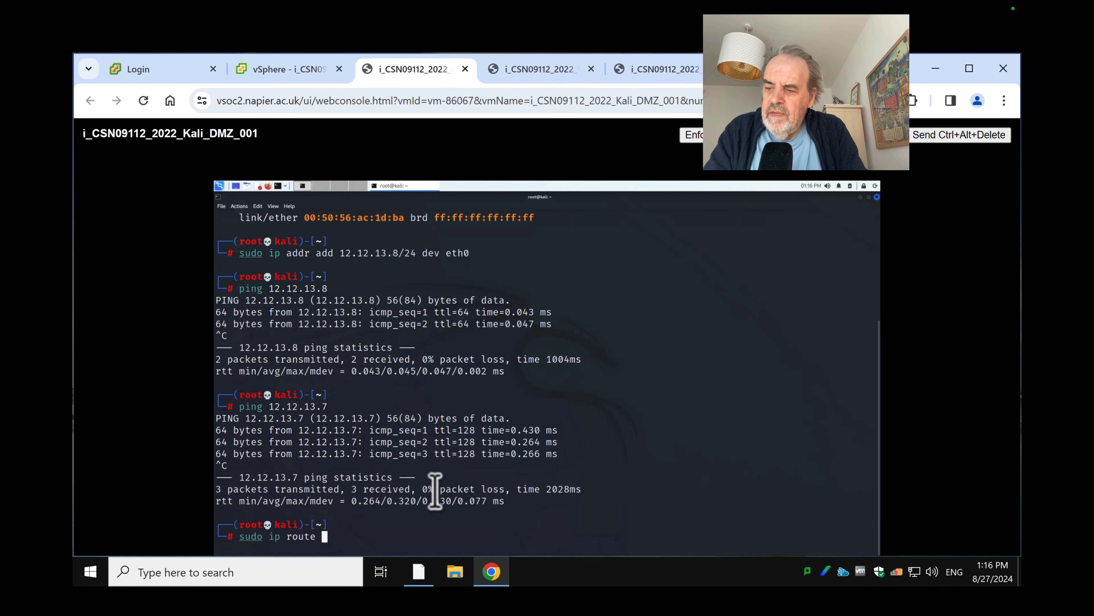
pyautogui.write('add default ')
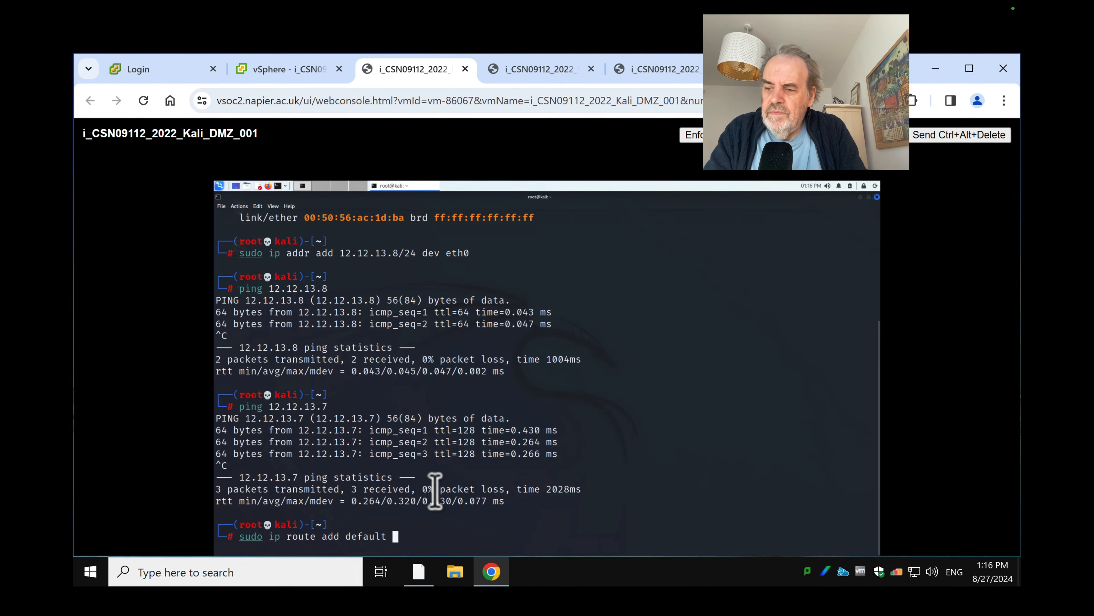
pyautogui.write('via 12.1')
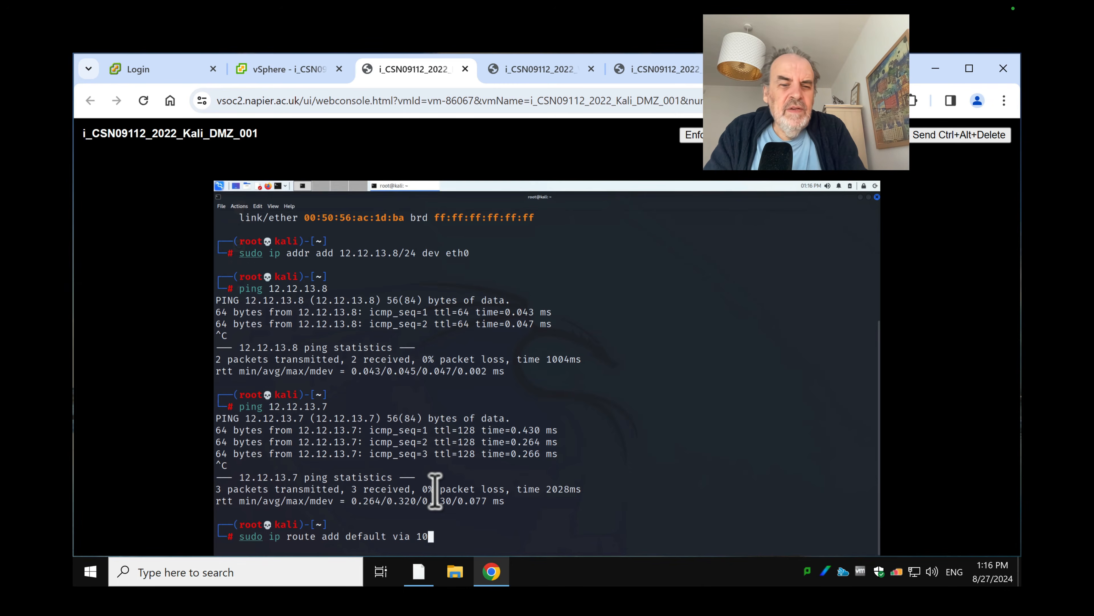
pyautogui.write('2.13')
pyautogui.press('BackSpace')
pyautogui.press('BackSpace')
pyautogui.press('BackSpace')
pyautogui.press('BackSpace')
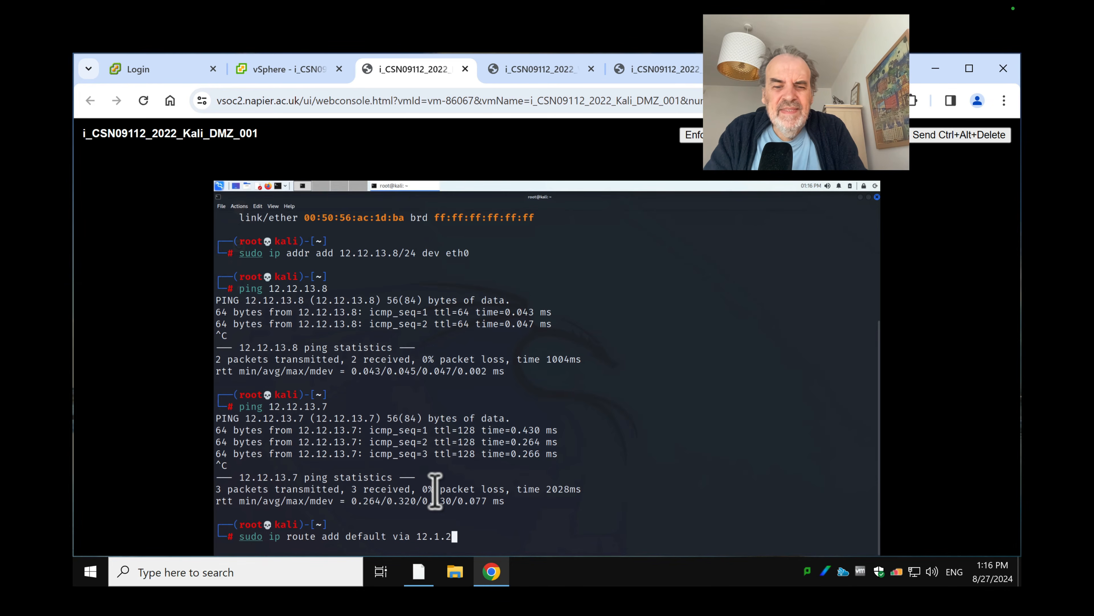
pyautogui.write('2.13.254')
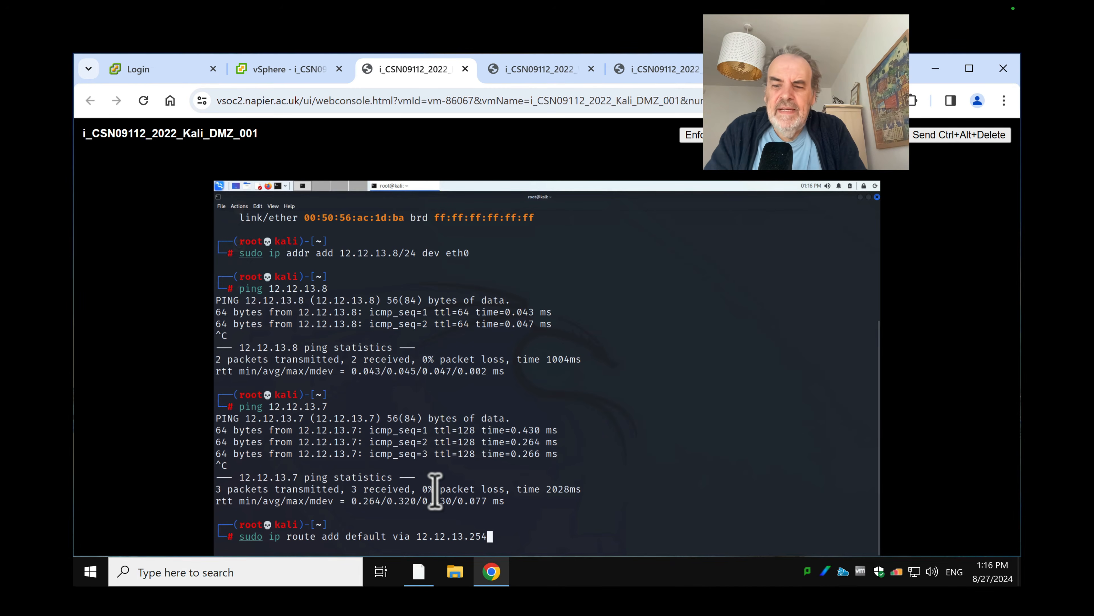
pyautogui.write(' dev eth')
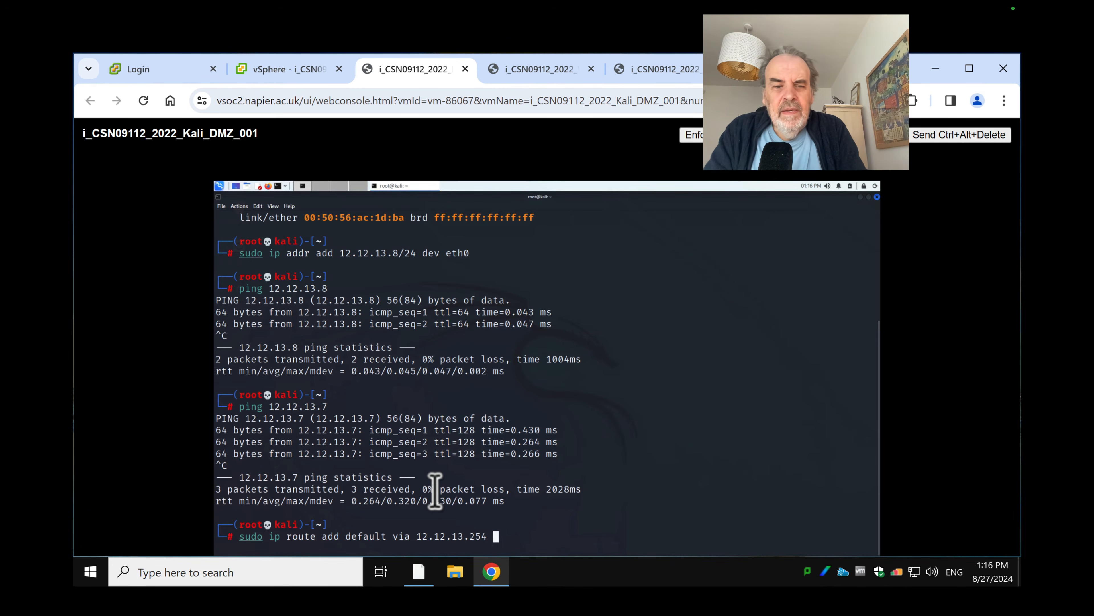
pyautogui.write('0')
pyautogui.press('Return')
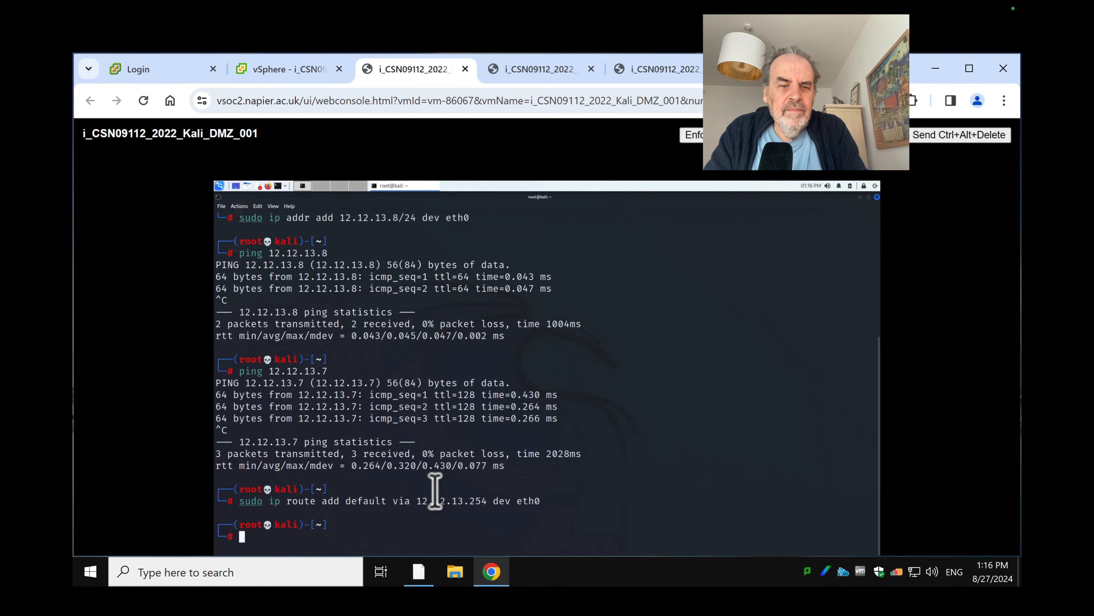
# Ping the gateway 12.12.13.254 and 8.8.8.8 from Kali to confirm connectivity
pyautogui.write('ping ')
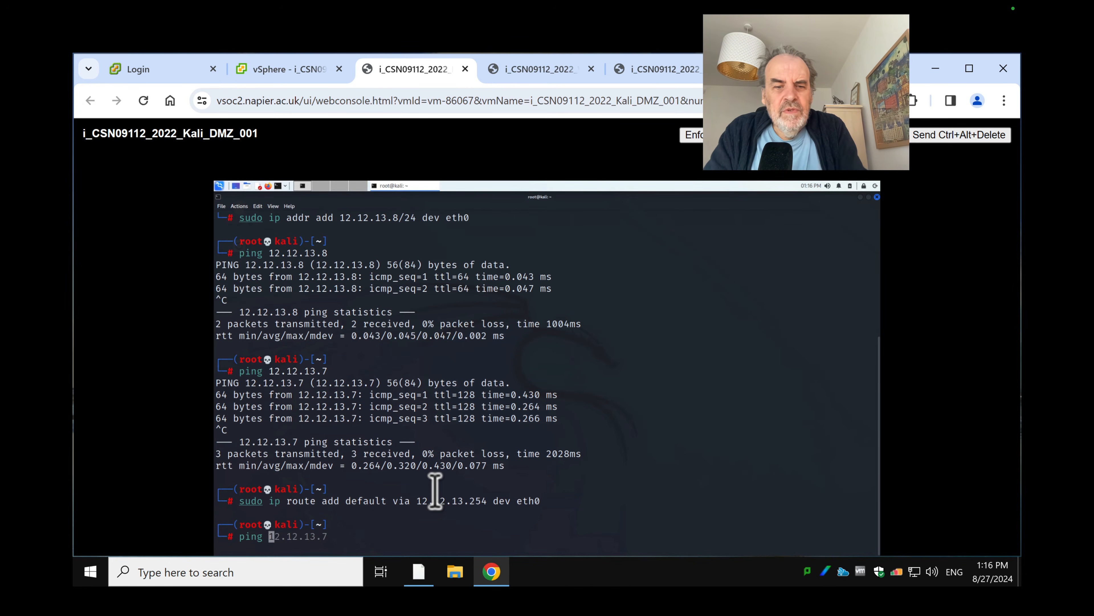
pyautogui.write('12.12.13.254')
pyautogui.press('Return')
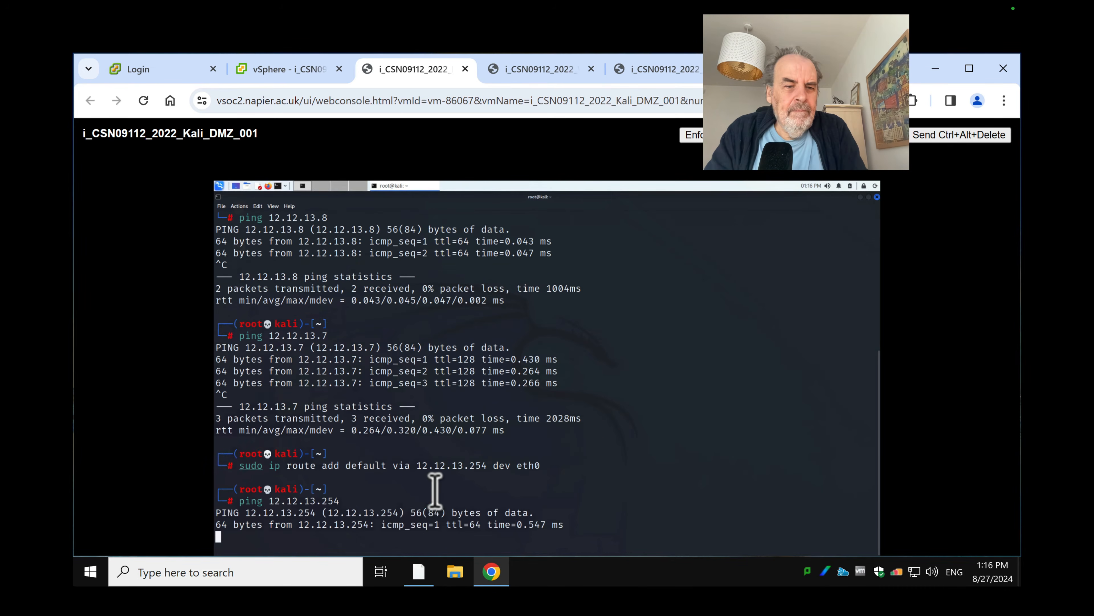
pyautogui.hotkey('ctrl', 'c')
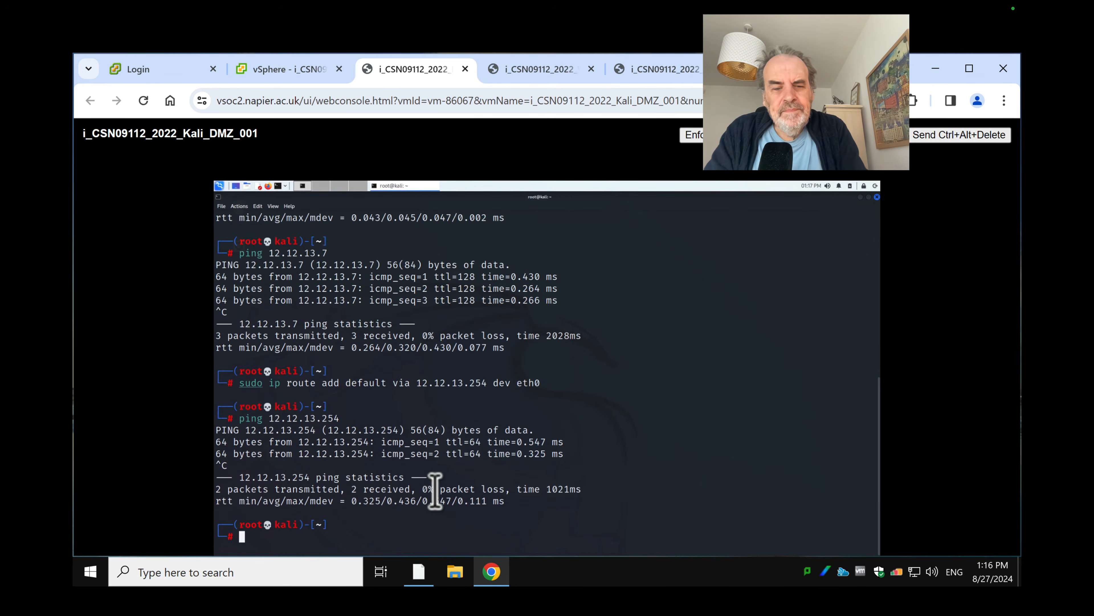
pyautogui.write('ping 8.')
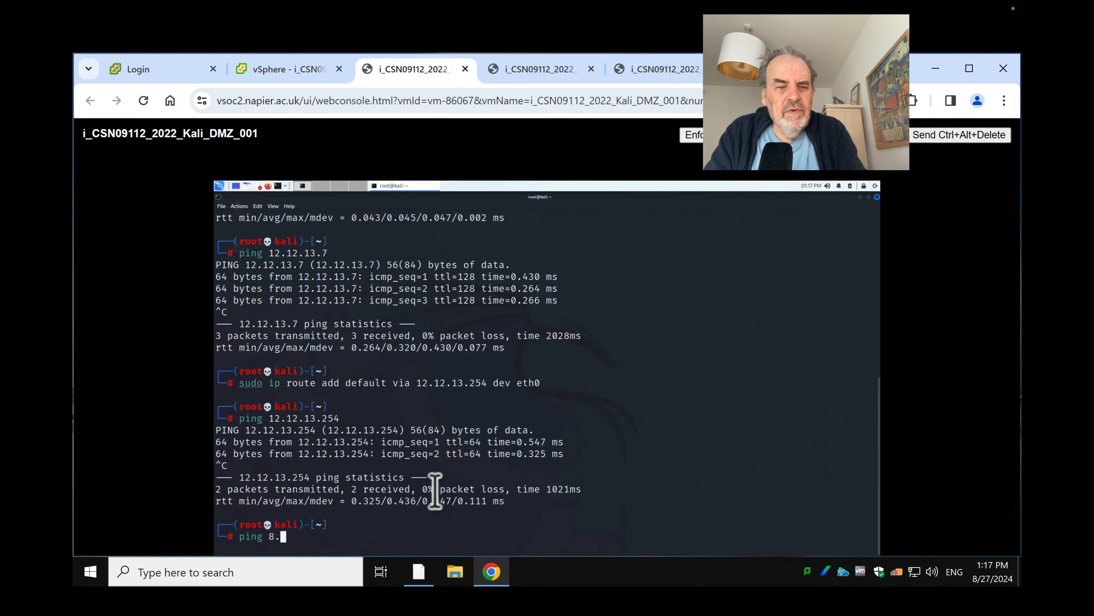
pyautogui.write('8.8.8')
pyautogui.press('Return')
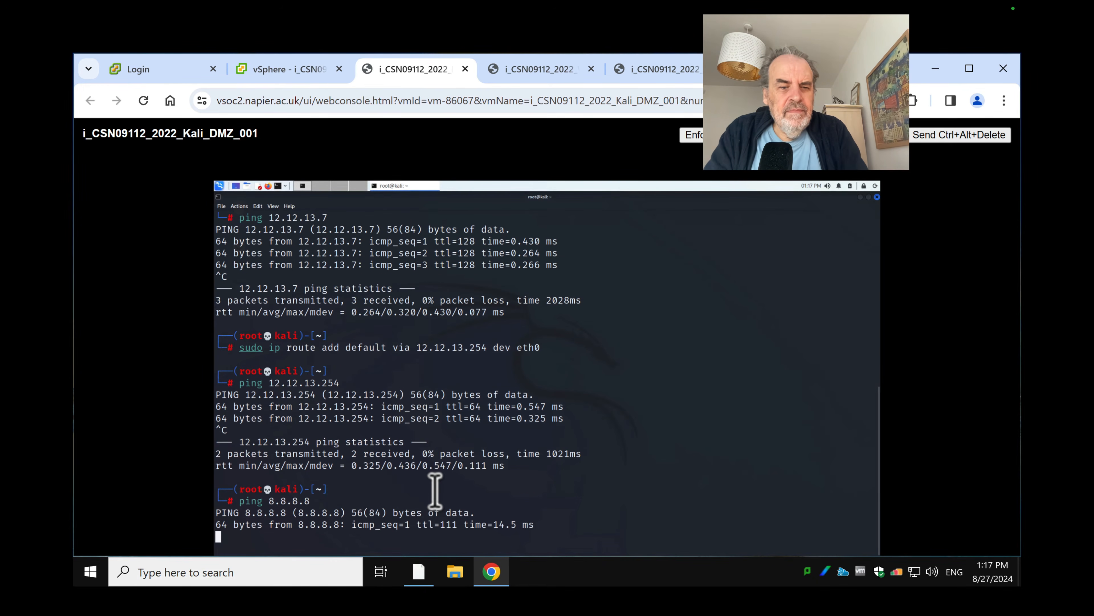
pyautogui.hotkey('ctrl', 'c')
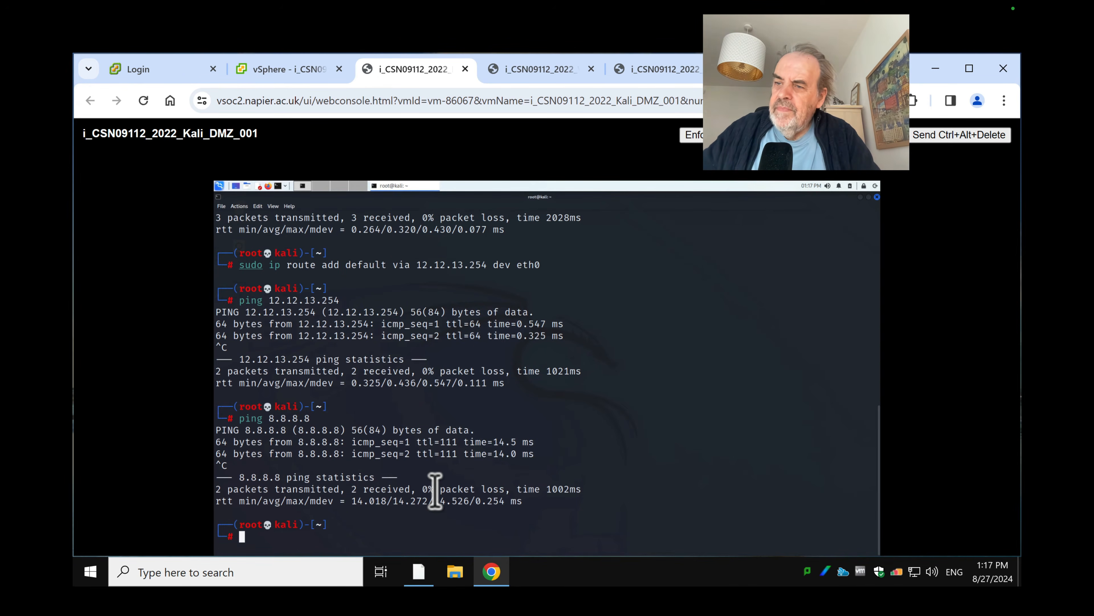
pyautogui.write('sudo ')
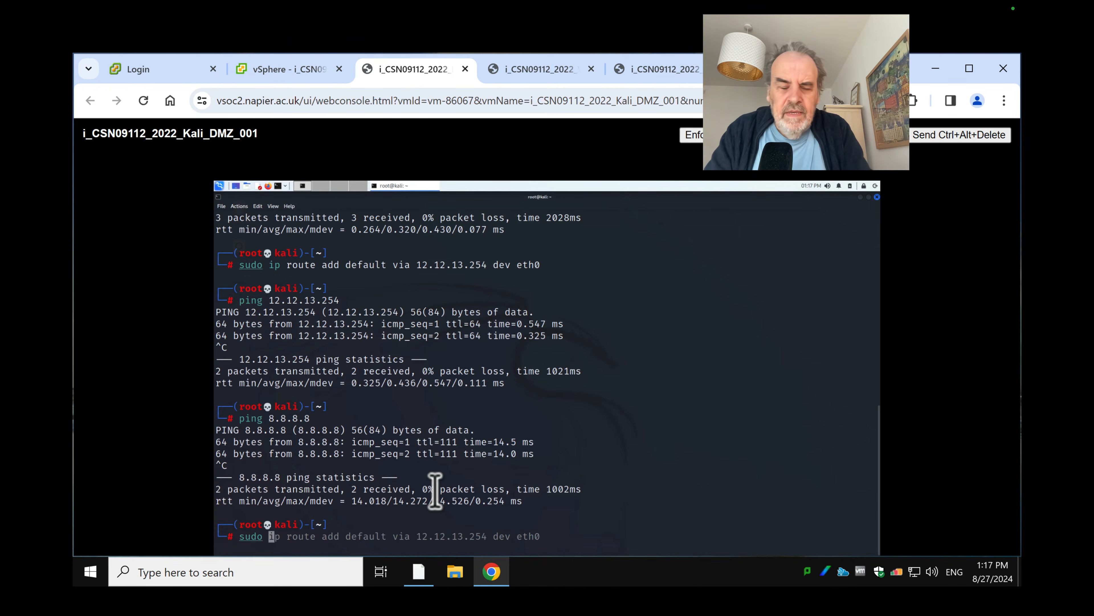
pyautogui.write('nano ')
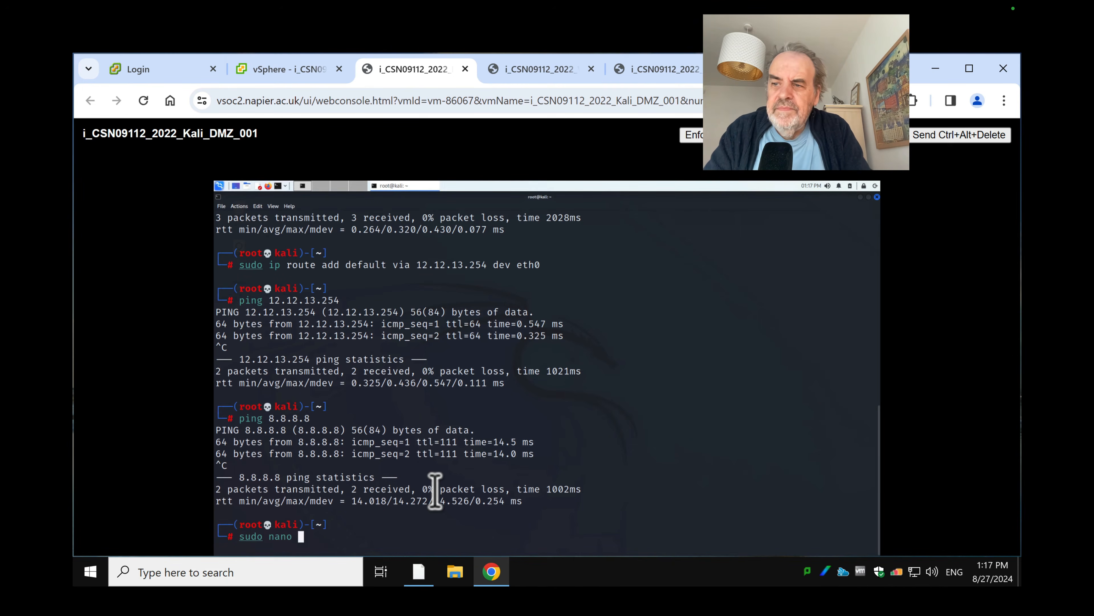
pyautogui.write('/etc/resolv.conf')
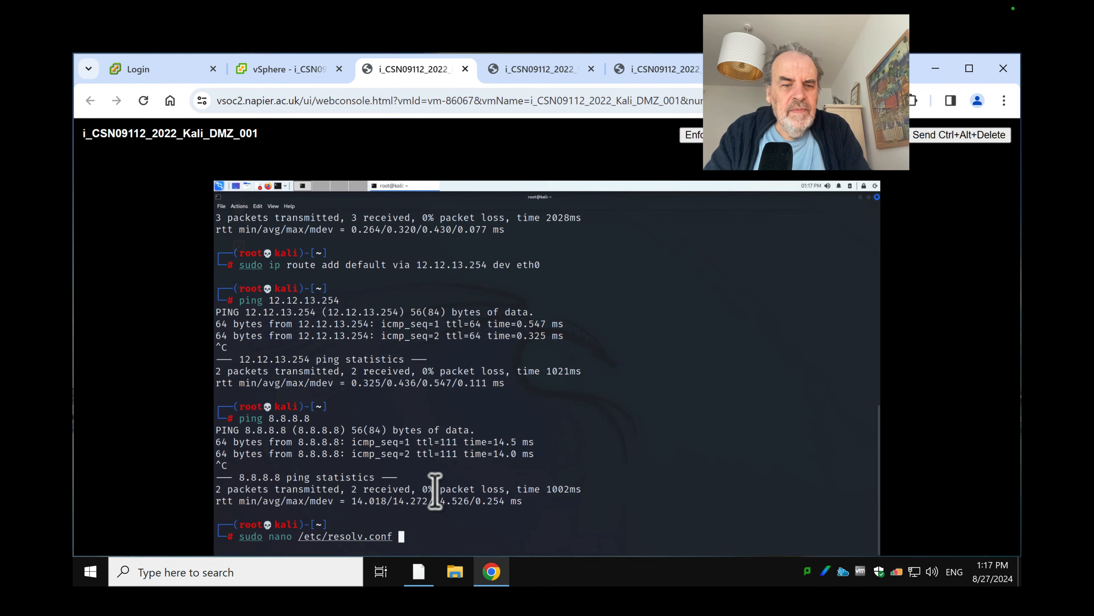
# Review /etc/resolv.conf in nano and exit without saving
pyautogui.press('Return')
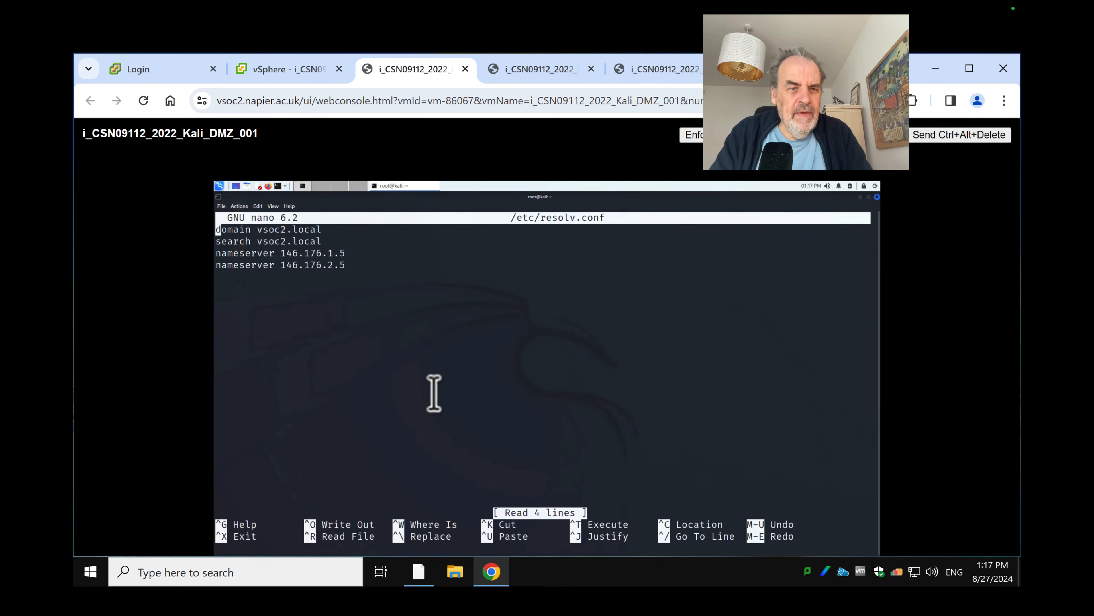
pyautogui.press('Down')
pyautogui.press('Down')
pyautogui.press('Down')
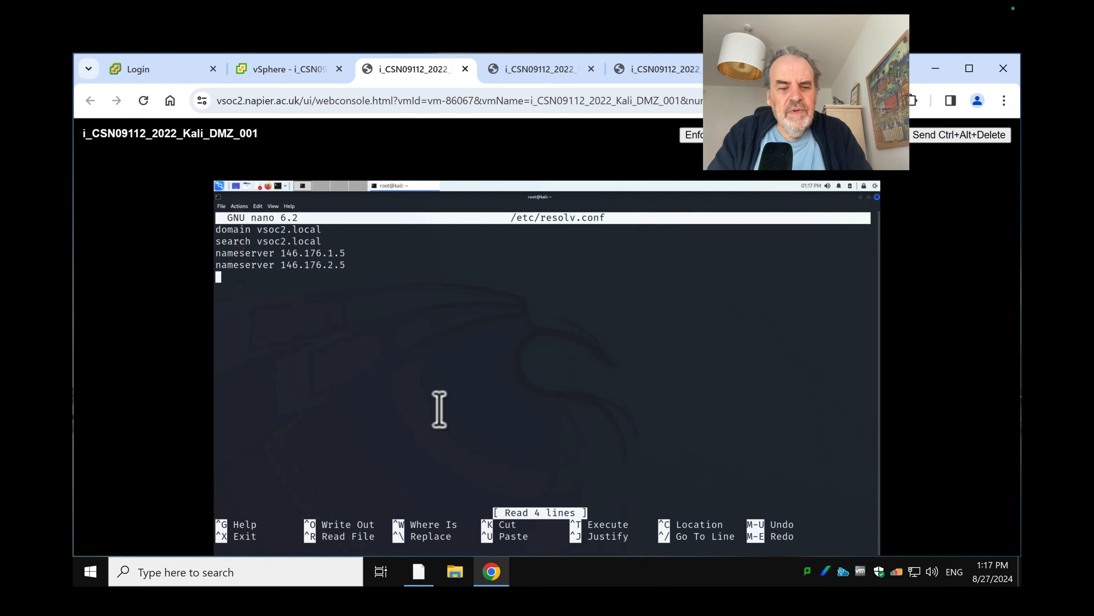
pyautogui.hotkey('ctrl', 'x')
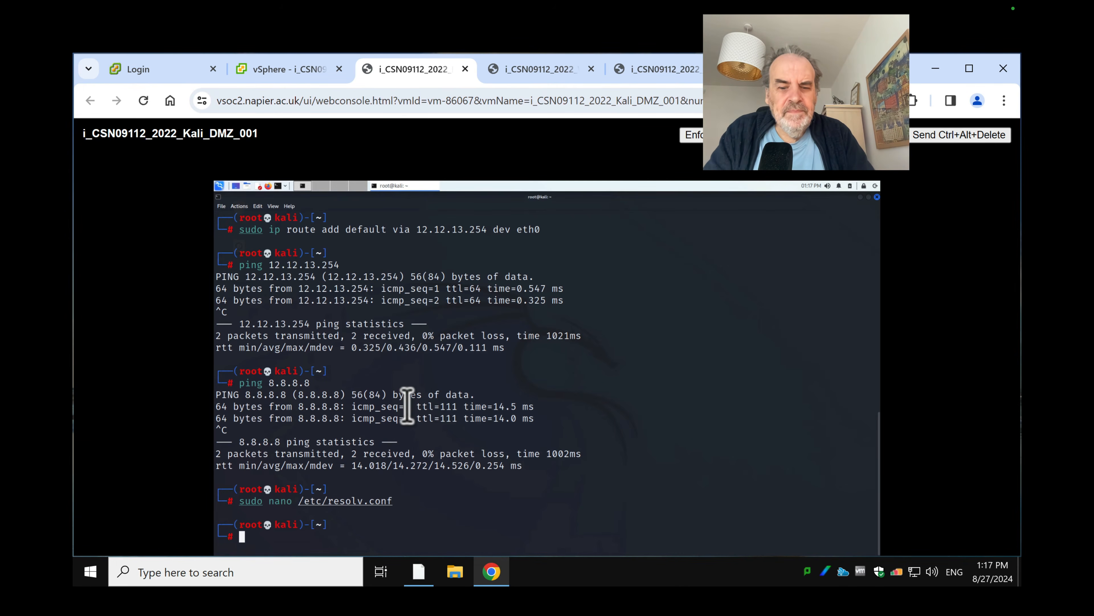
# Ping 12.12.12.7 from Kali and stop after a couple of replies
pyautogui.write('ping 12')
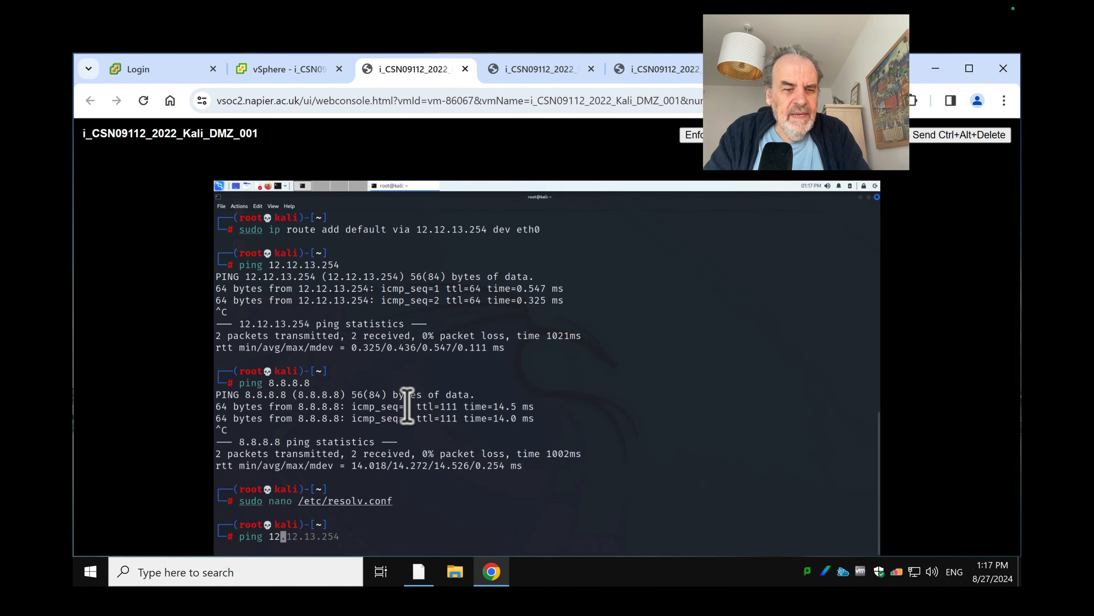
pyautogui.write('.12.')
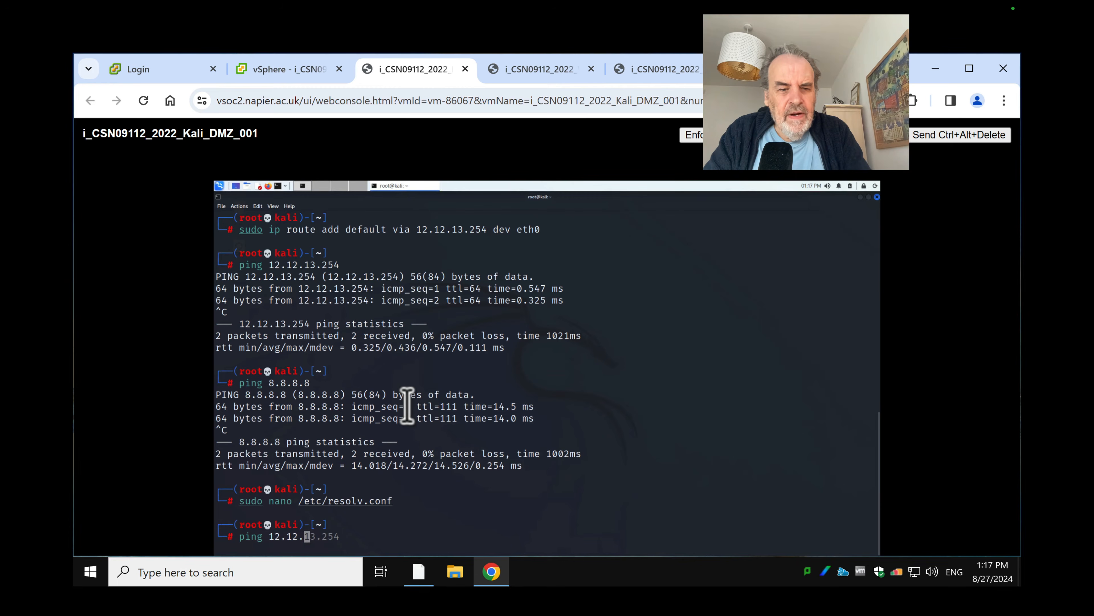
pyautogui.write('12.7')
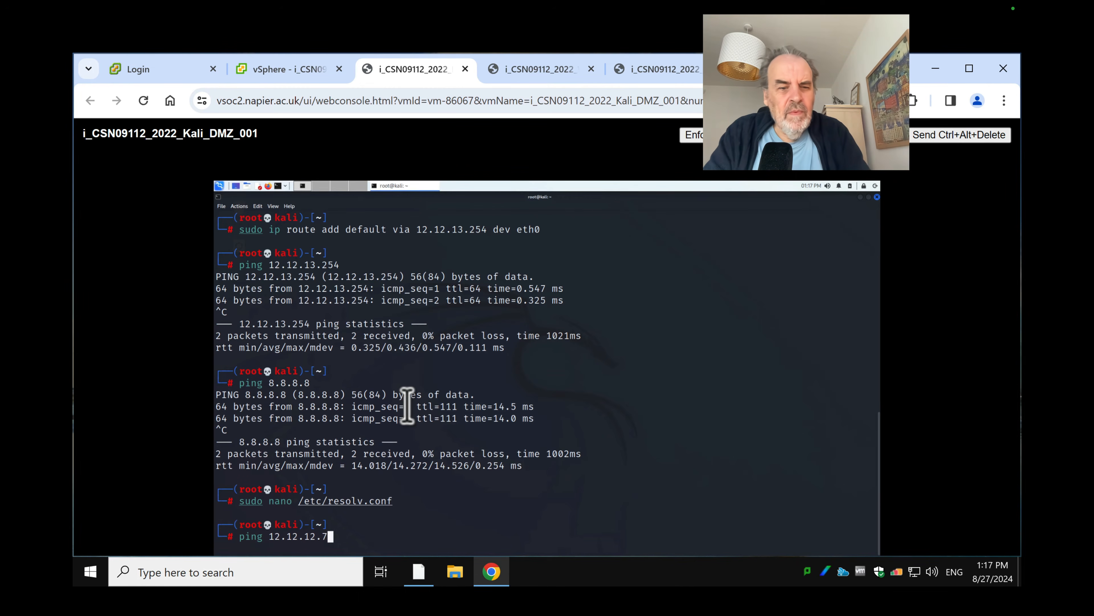
pyautogui.press('Return')
pyautogui.hotkey('ctrl', 'c')
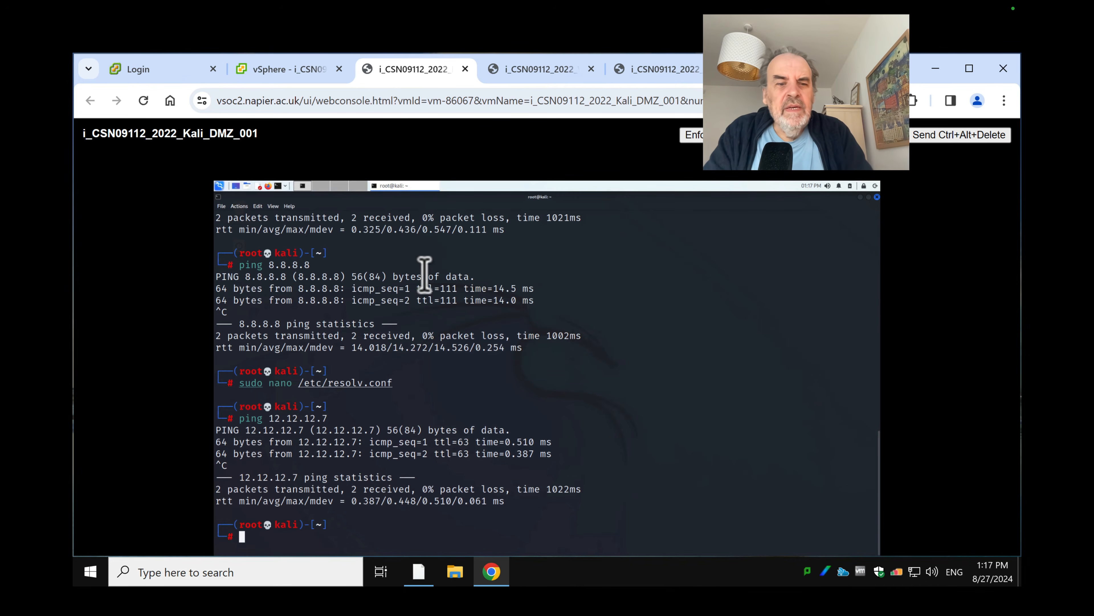
# Select the Metasploitable DMZ VM in vSphere and launch its web console
pyautogui.click(306, 69)
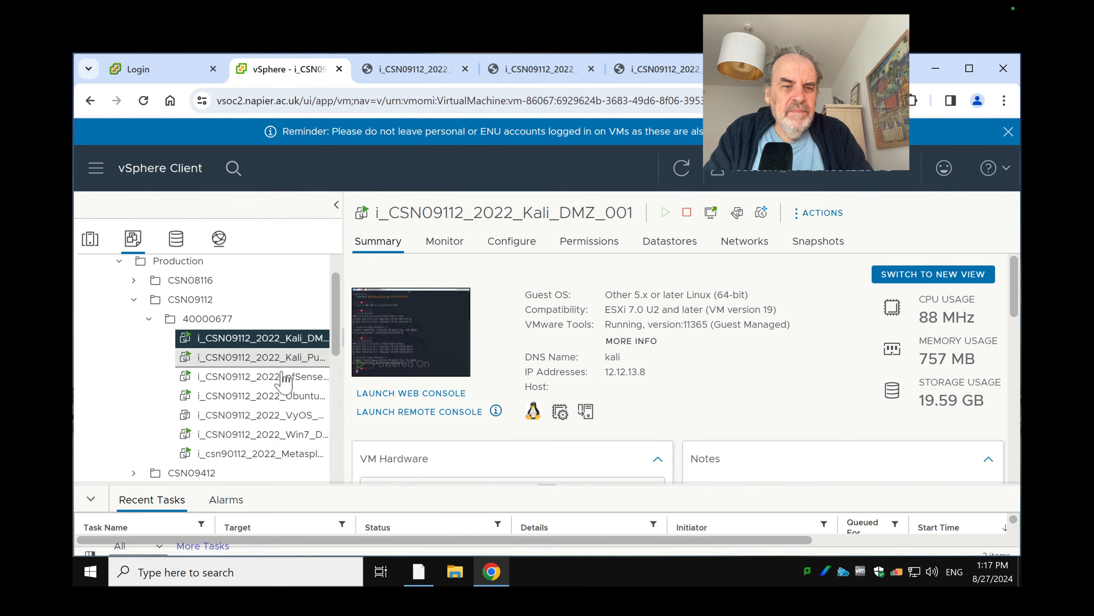
pyautogui.click(292, 454)
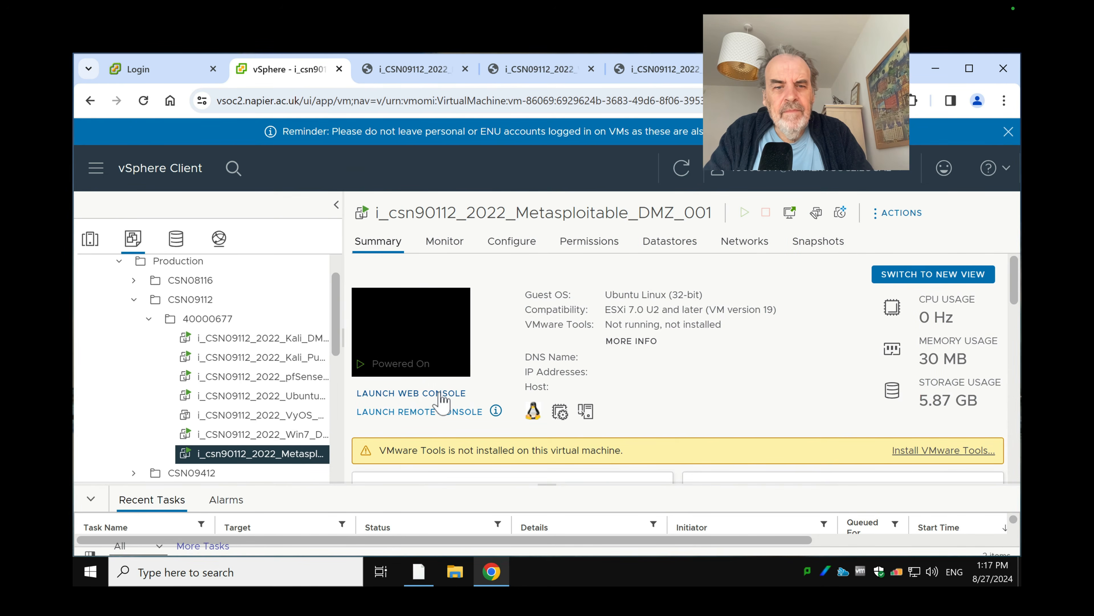
pyautogui.click(445, 347)
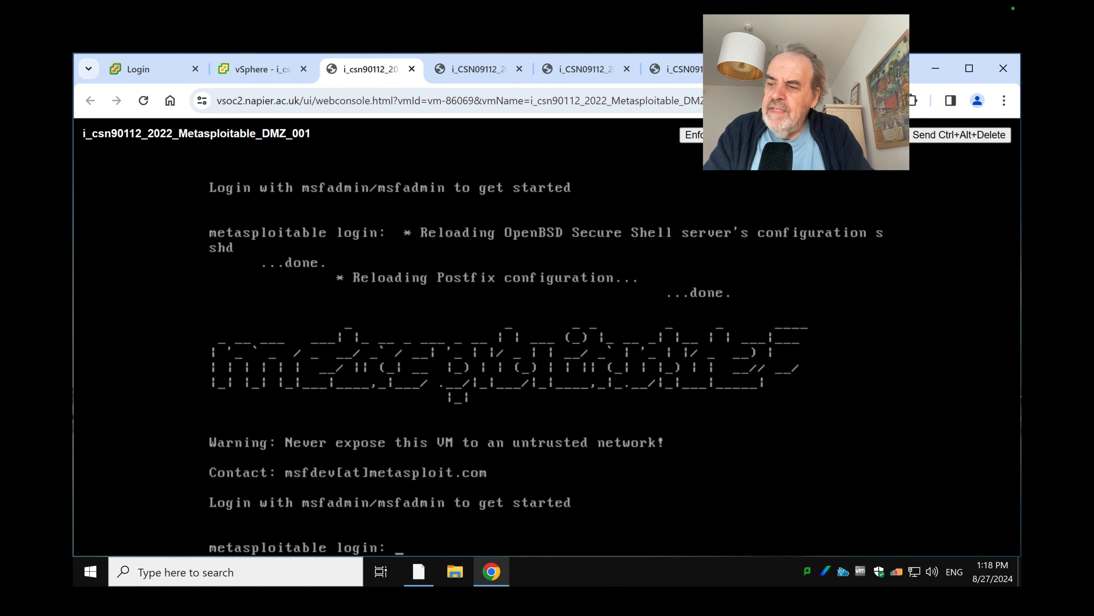
# Log in to the Metasploitable shell with its default username and password
pyautogui.write('admin')
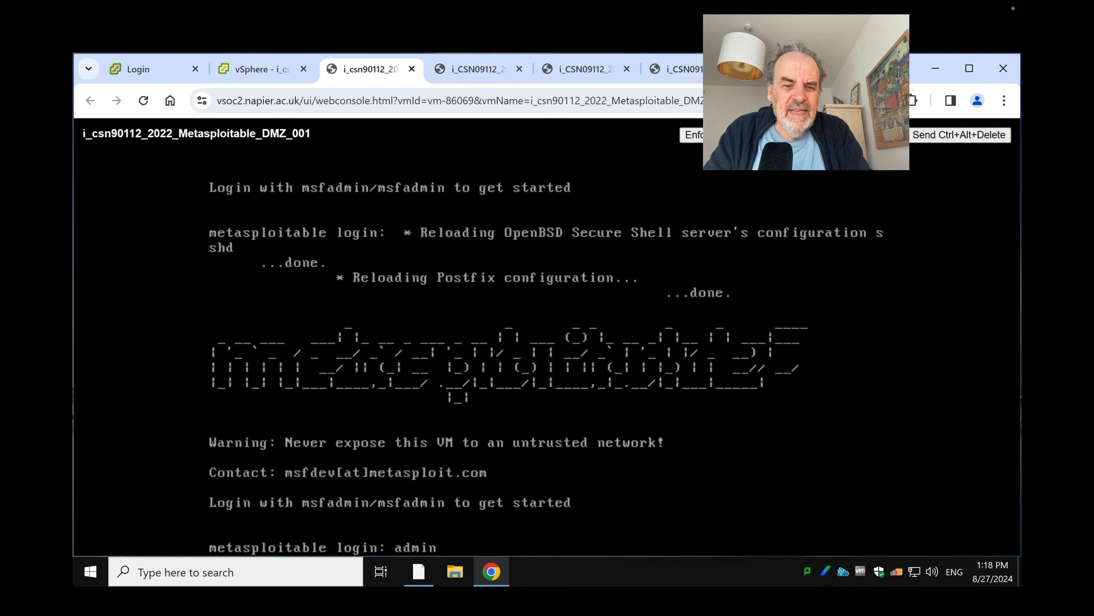
pyautogui.press('BackSpace')
pyautogui.press('BackSpace')
pyautogui.press('BackSpace')
pyautogui.press('BackSpace')
pyautogui.press('BackSpace')
pyautogui.write('m')
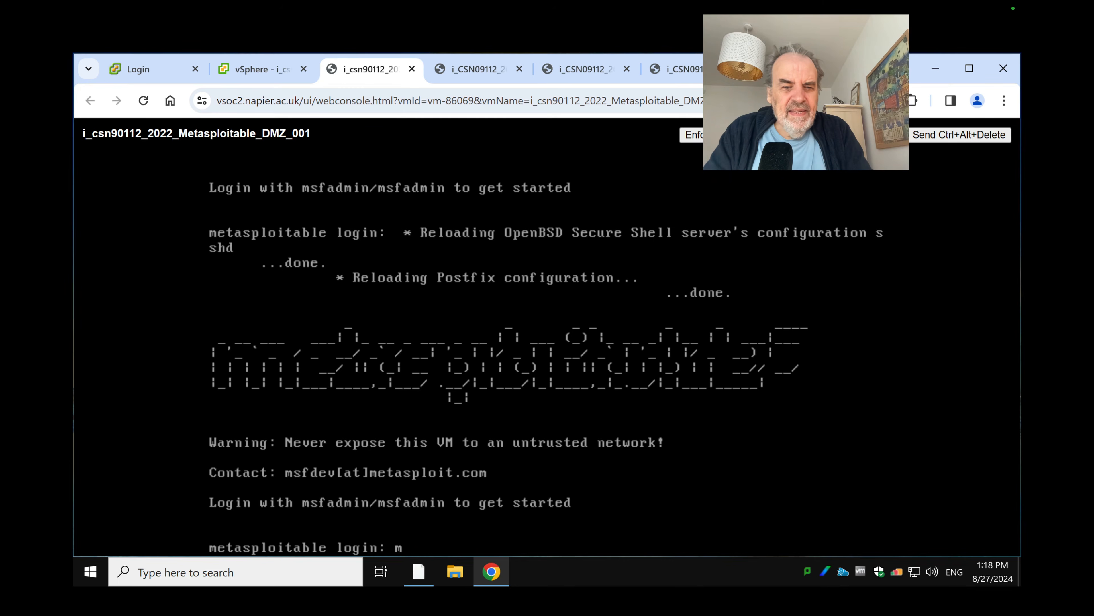
pyautogui.write('sfadmin')
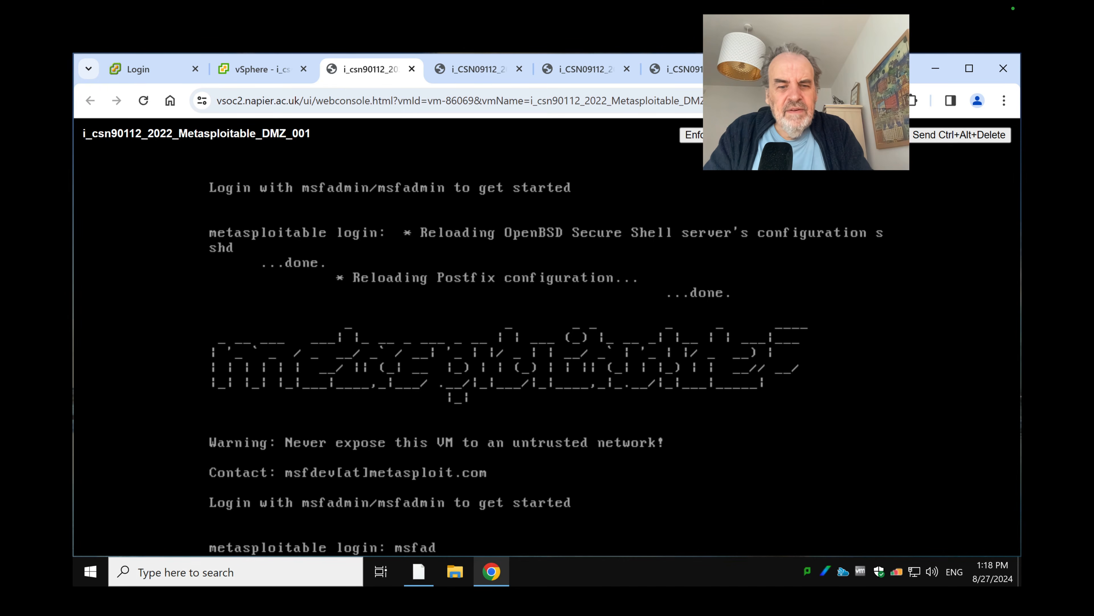
pyautogui.press('Return')
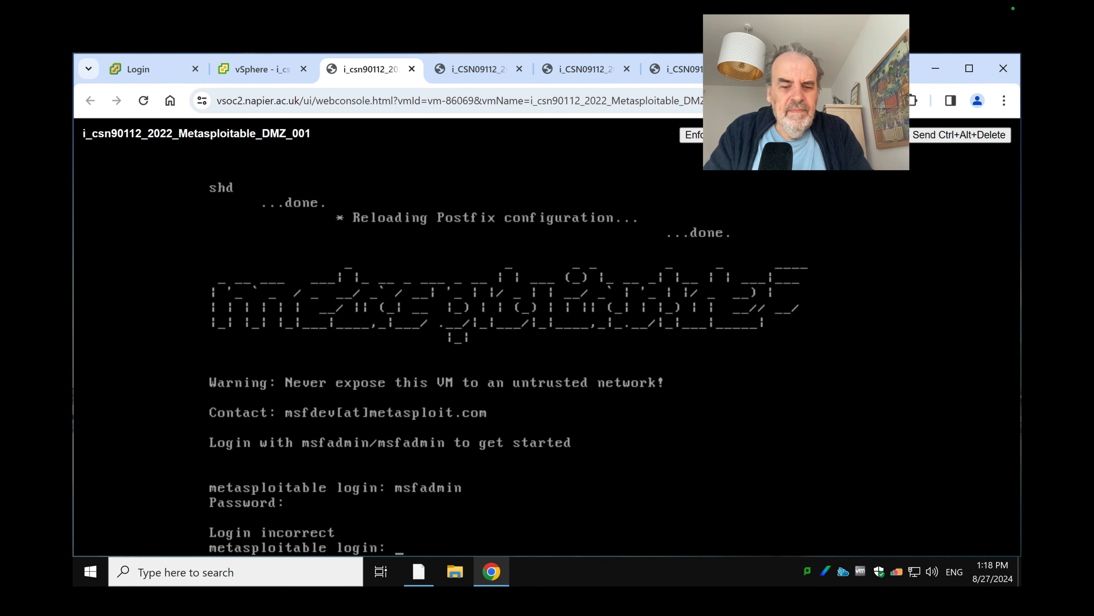
pyautogui.write('msfadmin')
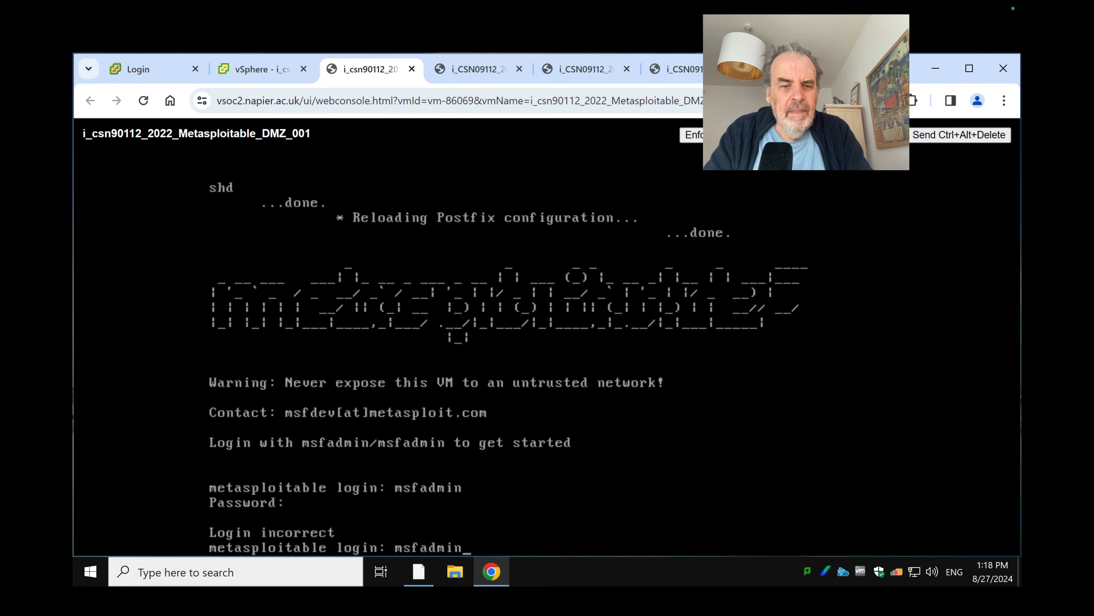
pyautogui.press('Return')
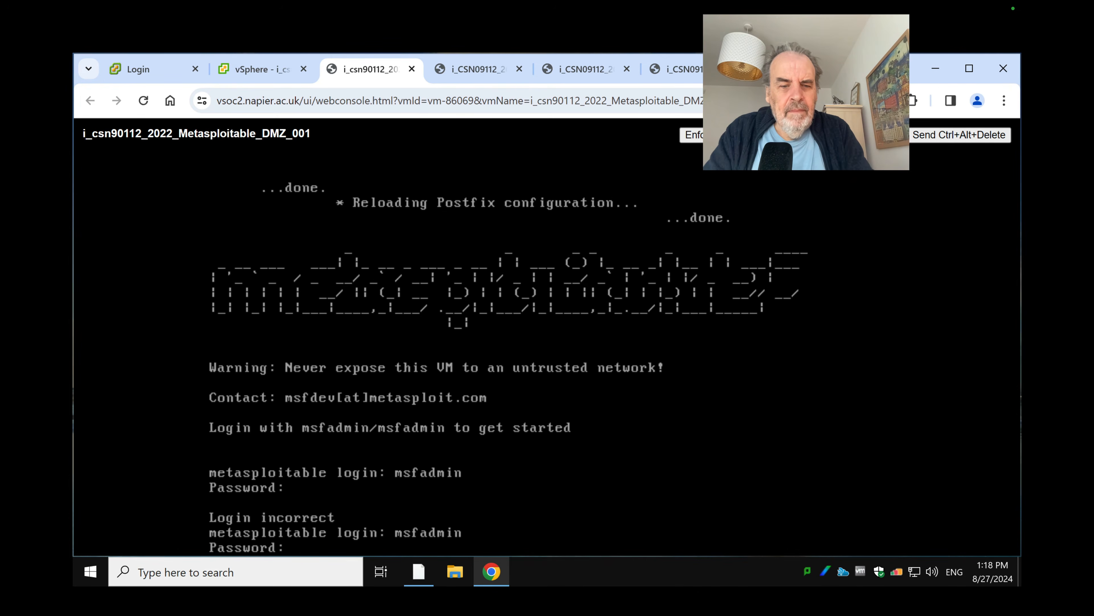
pyautogui.press('Return')
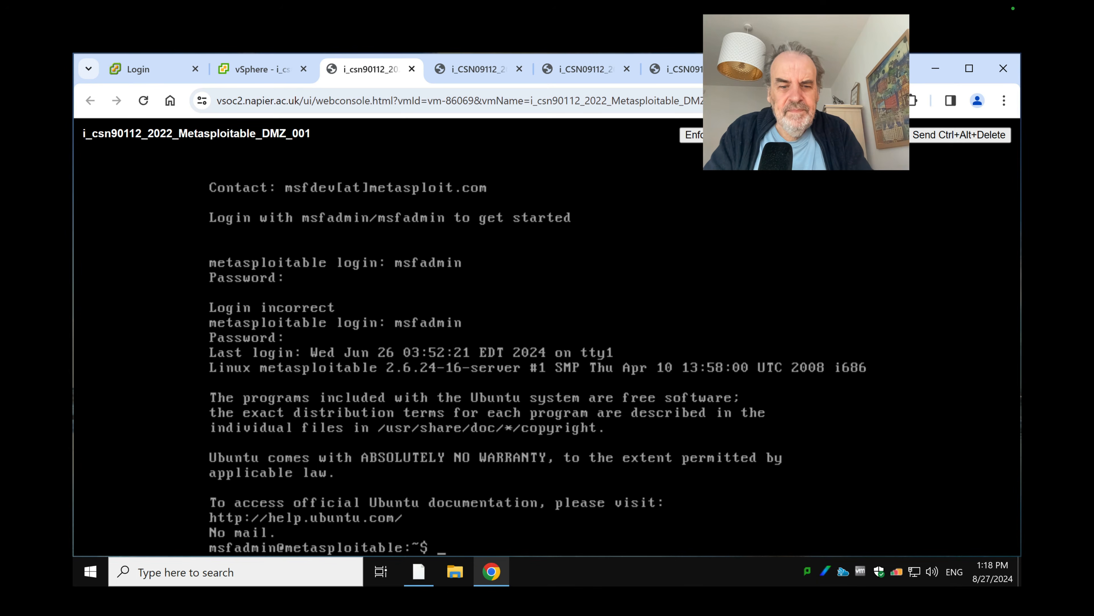
# List interfaces with ip a, then assign 12.12.13.9/24 to eth0 using sudo
pyautogui.write('ip a')
pyautogui.press('Return')
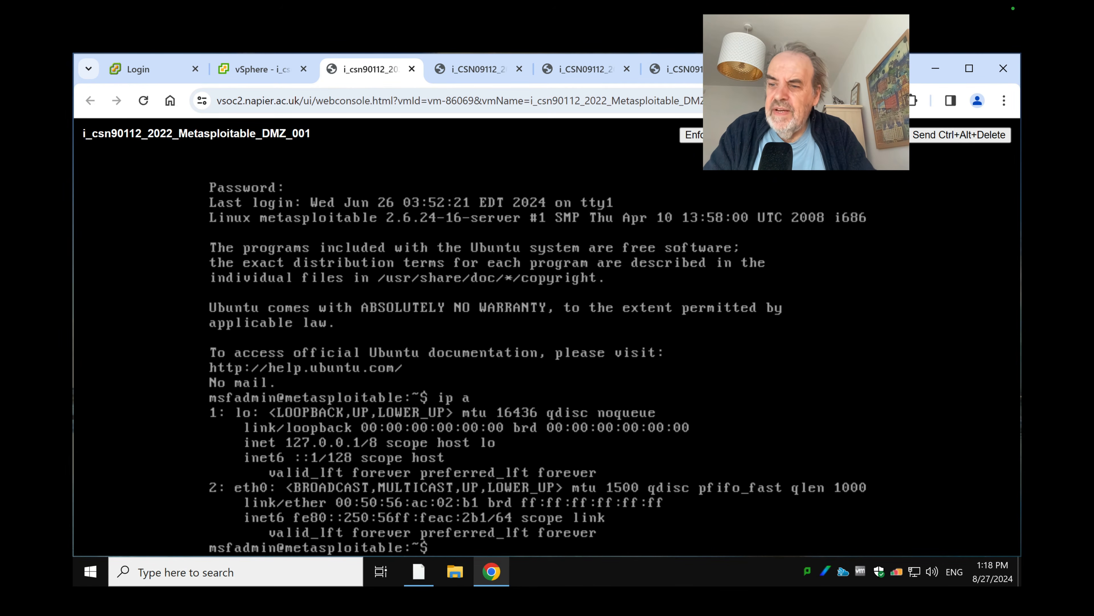
pyautogui.write('su')
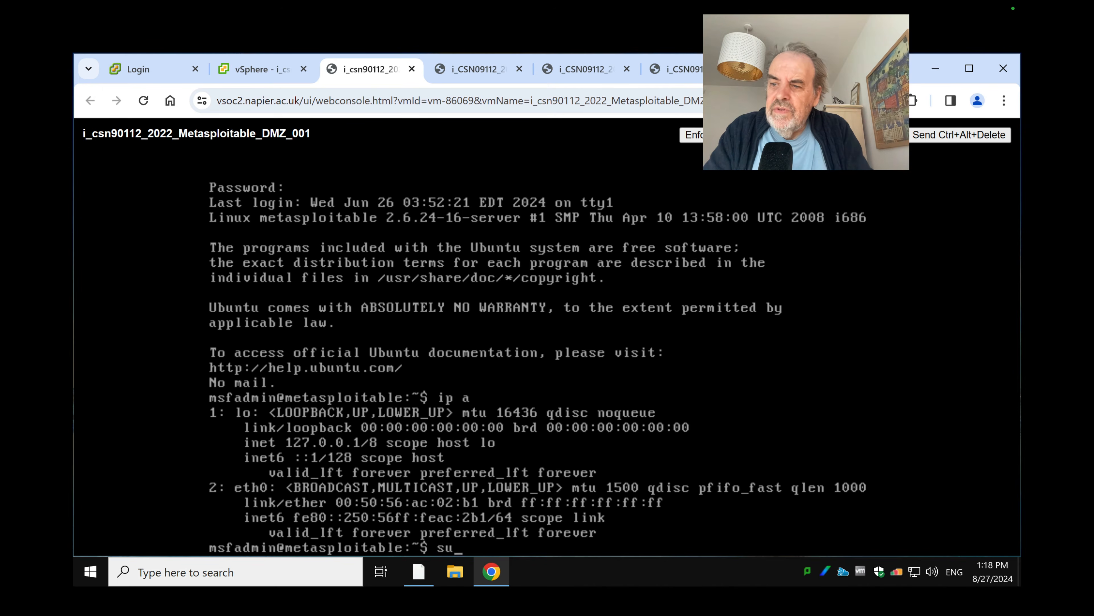
pyautogui.write('do ip add')
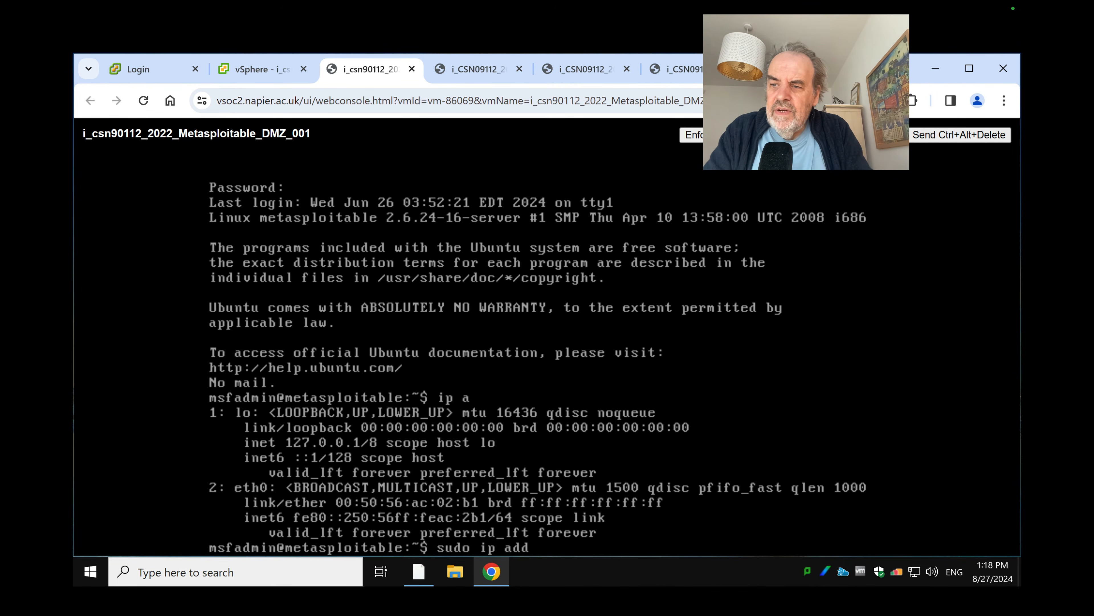
pyautogui.write('r add 12.12.13.')
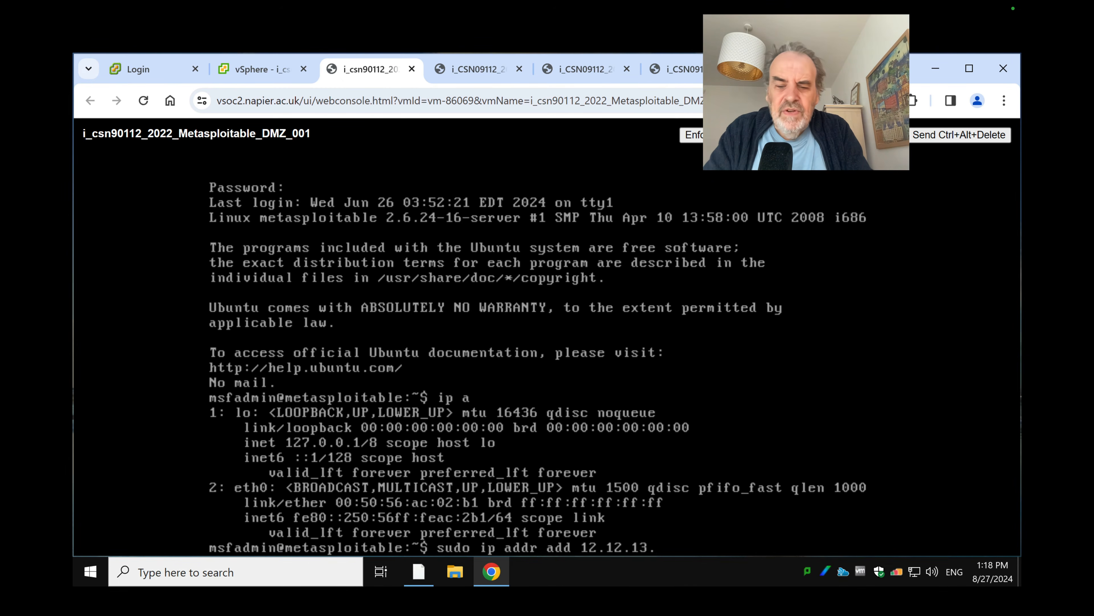
pyautogui.write('9/')
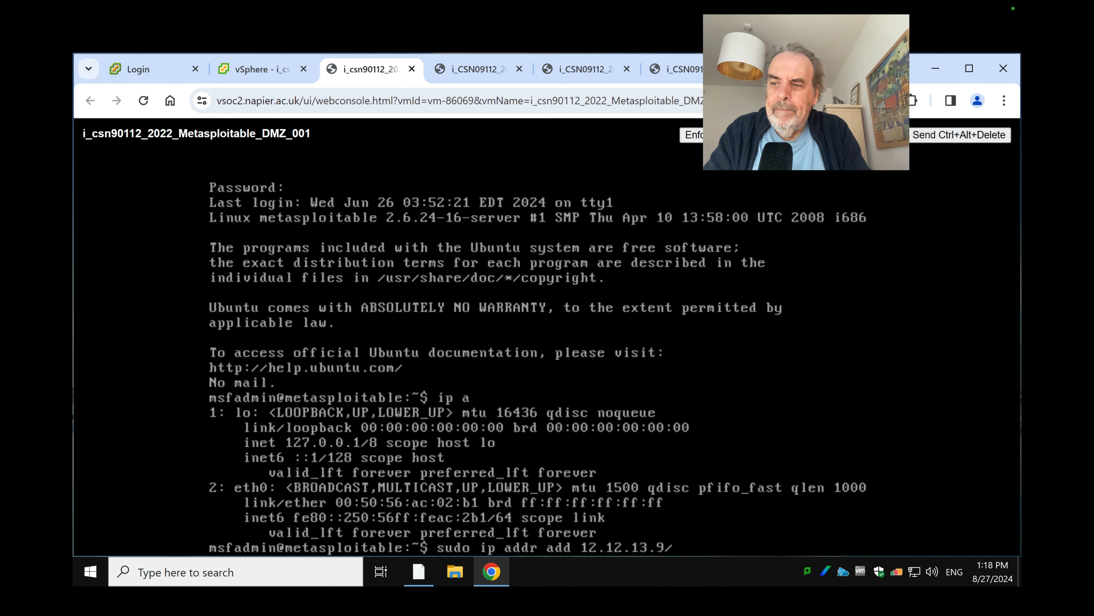
pyautogui.write('24 d')
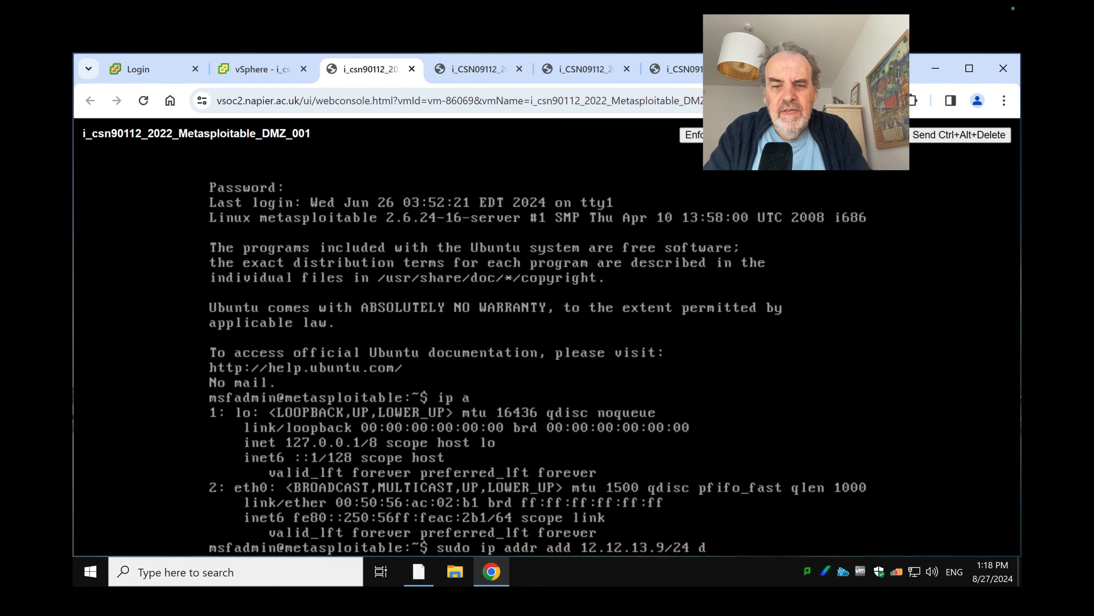
pyautogui.write('ev eth0')
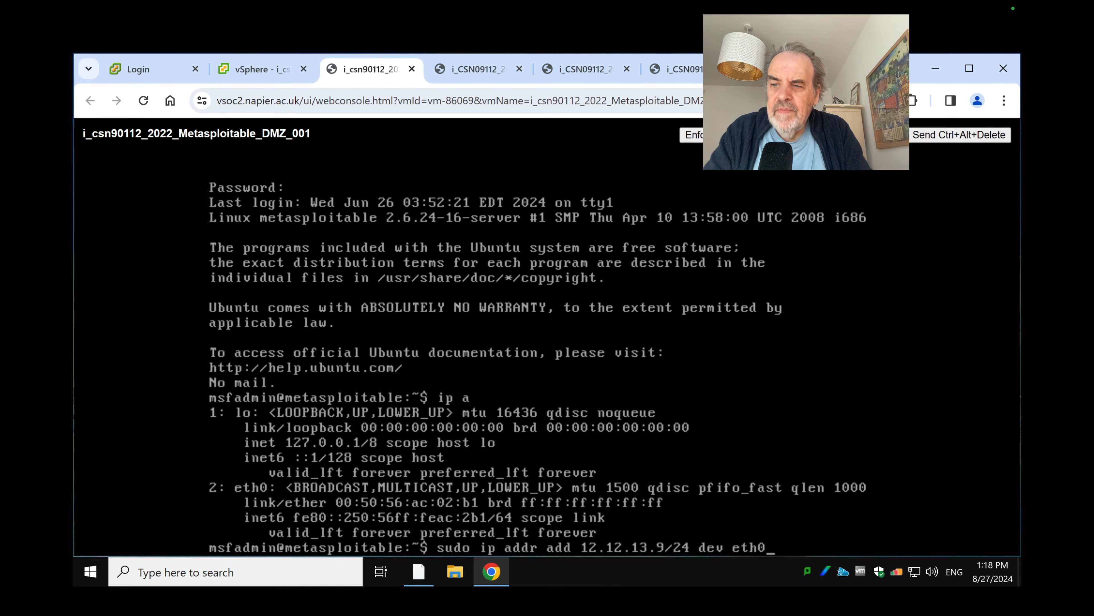
pyautogui.press('Return')
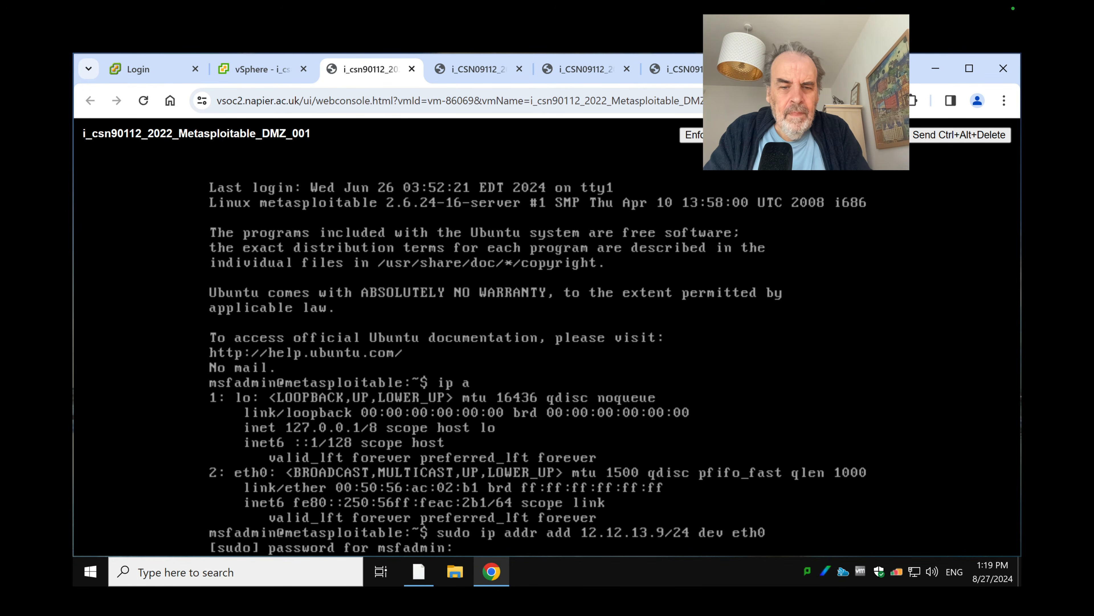
pyautogui.press('Return')
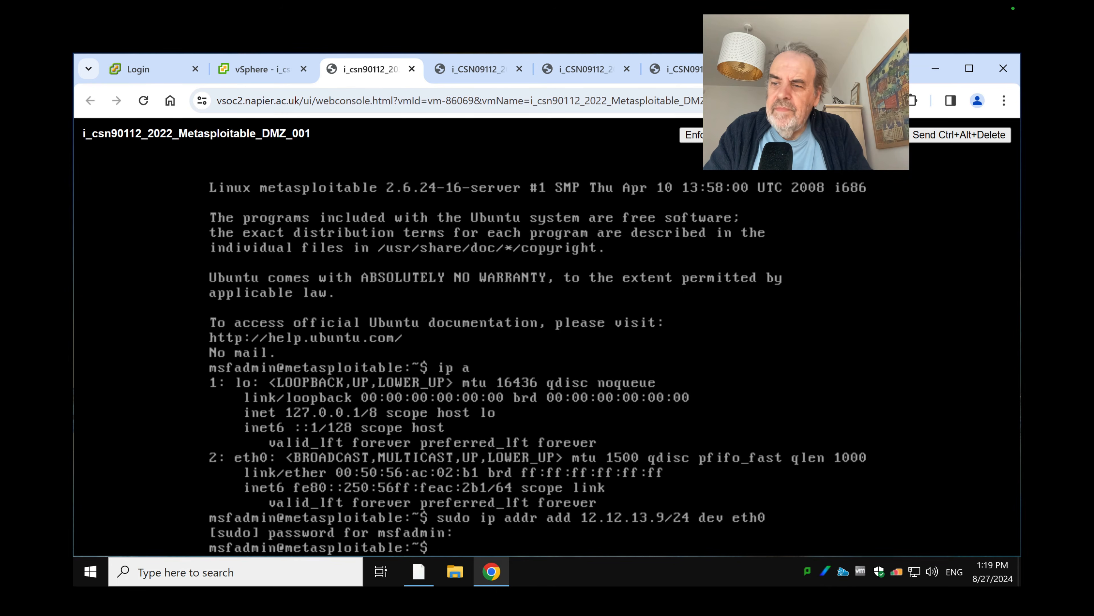
# Add a default route via 12.12.13.254 on eth0 for Metasploitable
pyautogui.write('sudi')
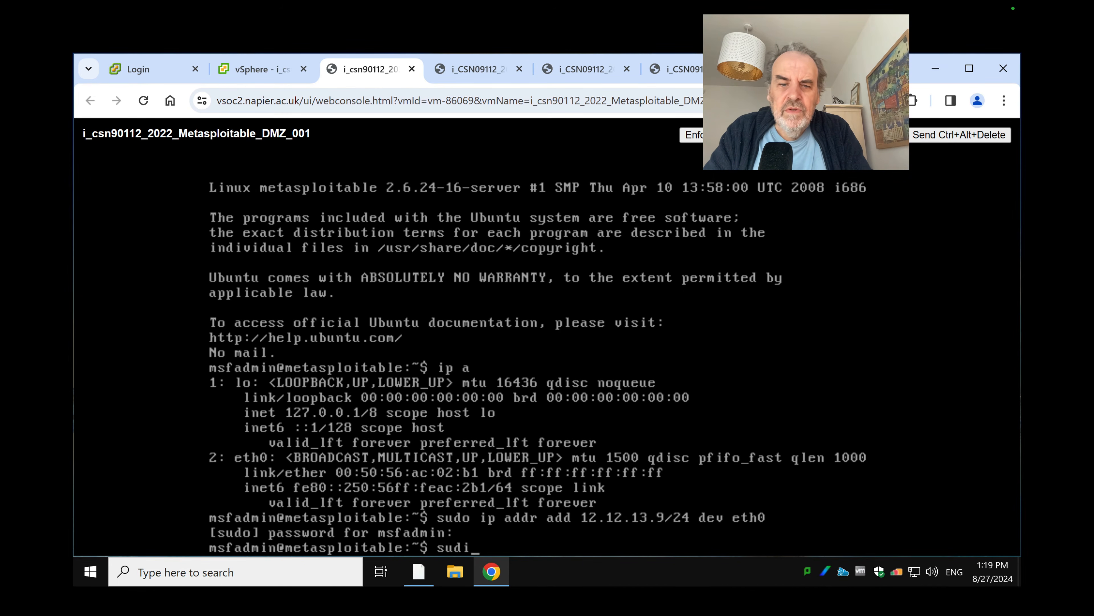
pyautogui.press('BackSpace')
pyautogui.write('o ip')
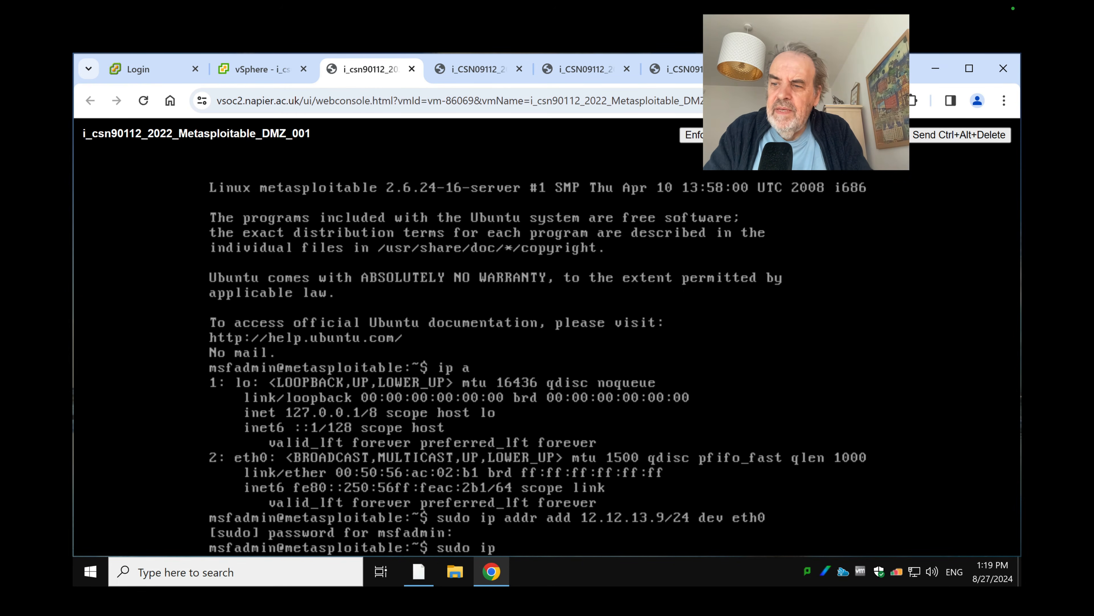
pyautogui.write(' route add')
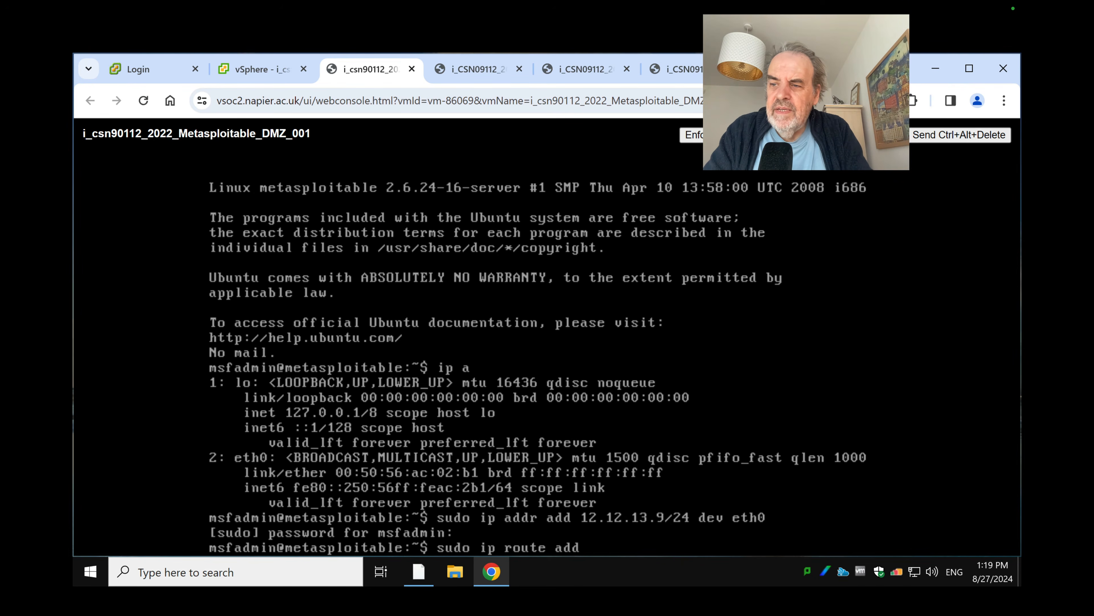
pyautogui.write(' default vi')
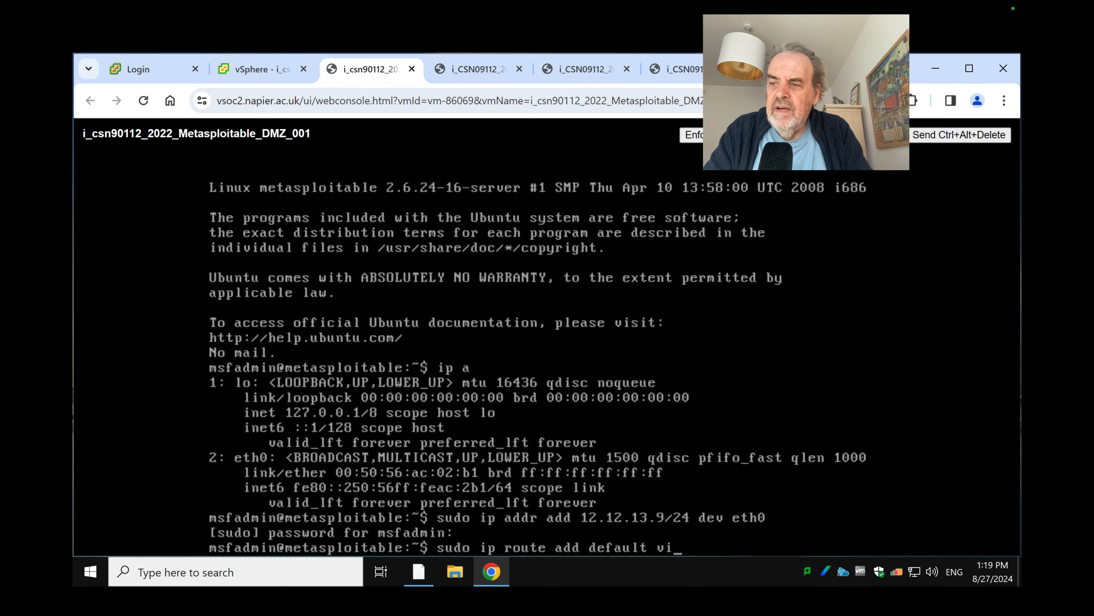
pyautogui.write('a 12.12.')
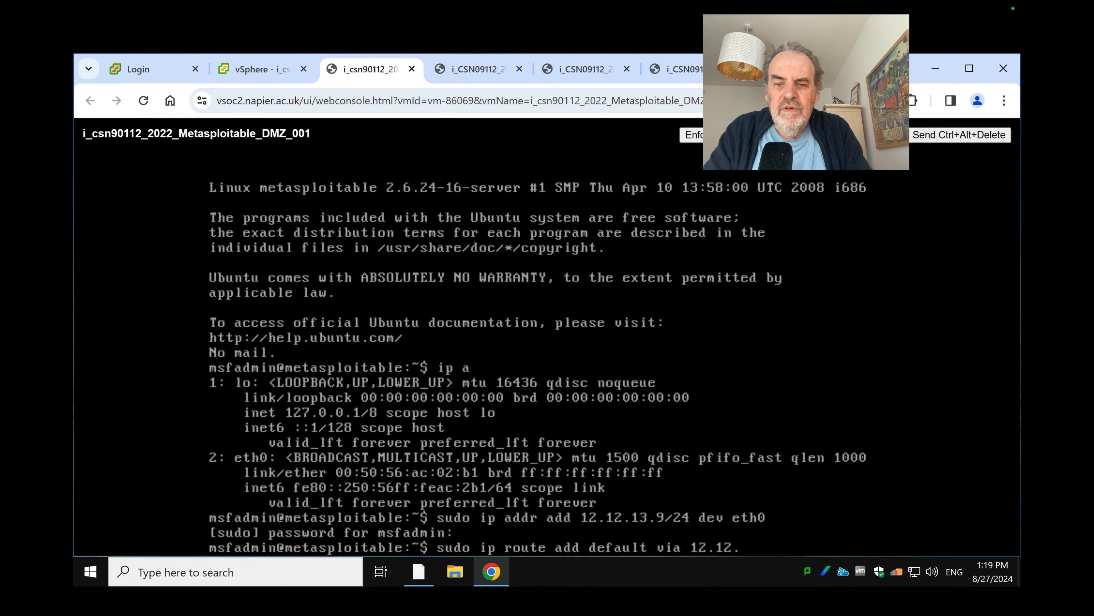
pyautogui.write('13.254 dev eth0')
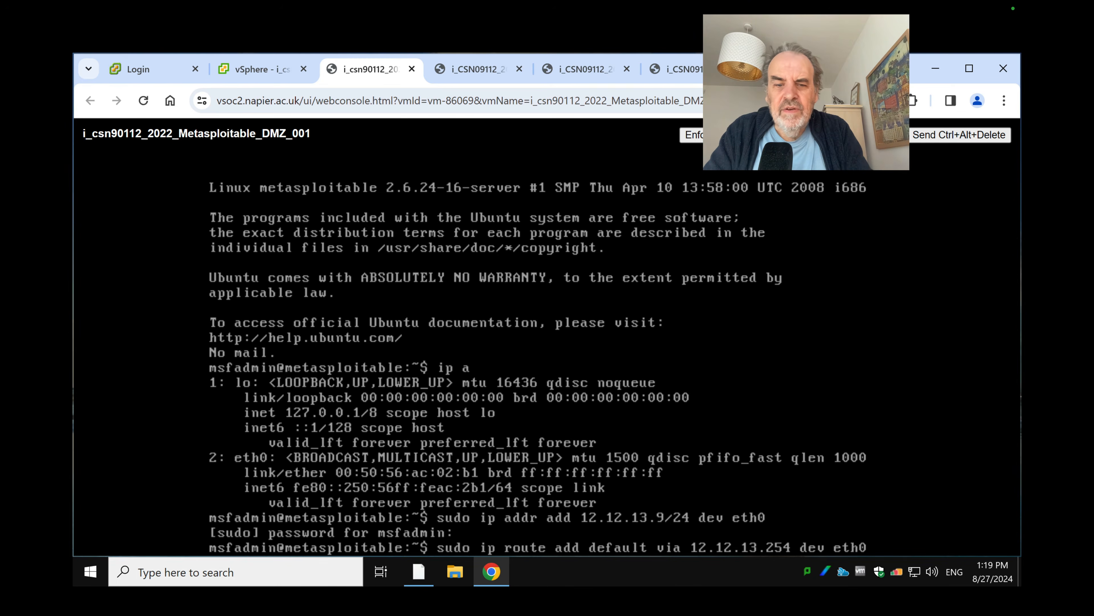
pyautogui.press('Return')
# Ping 12.12.13.7, 12.12.13.254 and 12.12.13.8 from Metasploitable, stopping each after replies
pyautogui.write('ping')
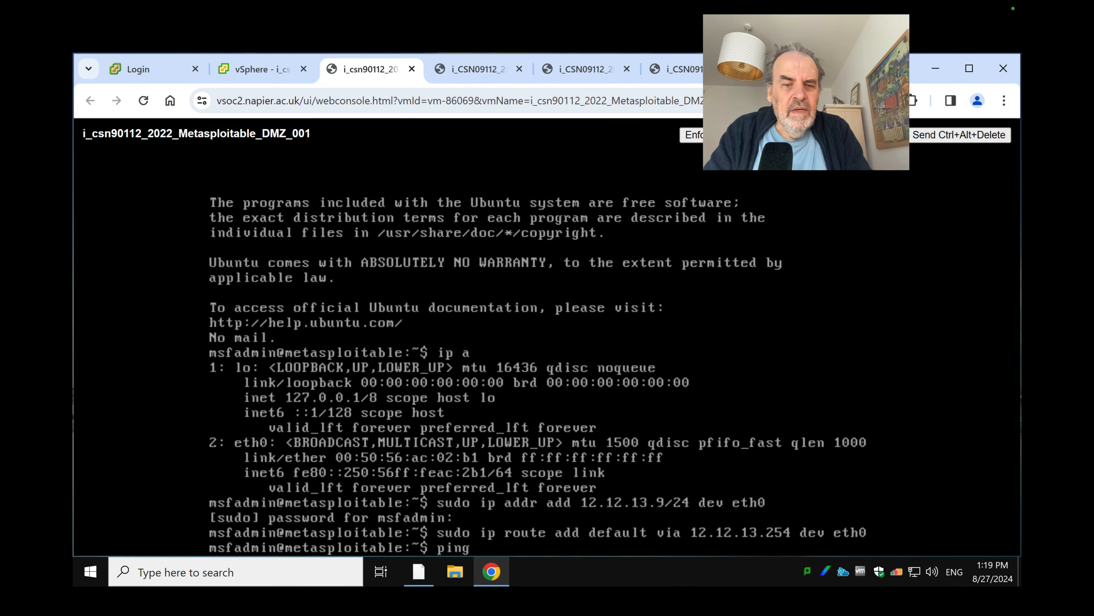
pyautogui.write(' 12.12.13.7')
pyautogui.press('Return')
pyautogui.hotkey('ctrl', 'c')
pyautogui.press('Up')
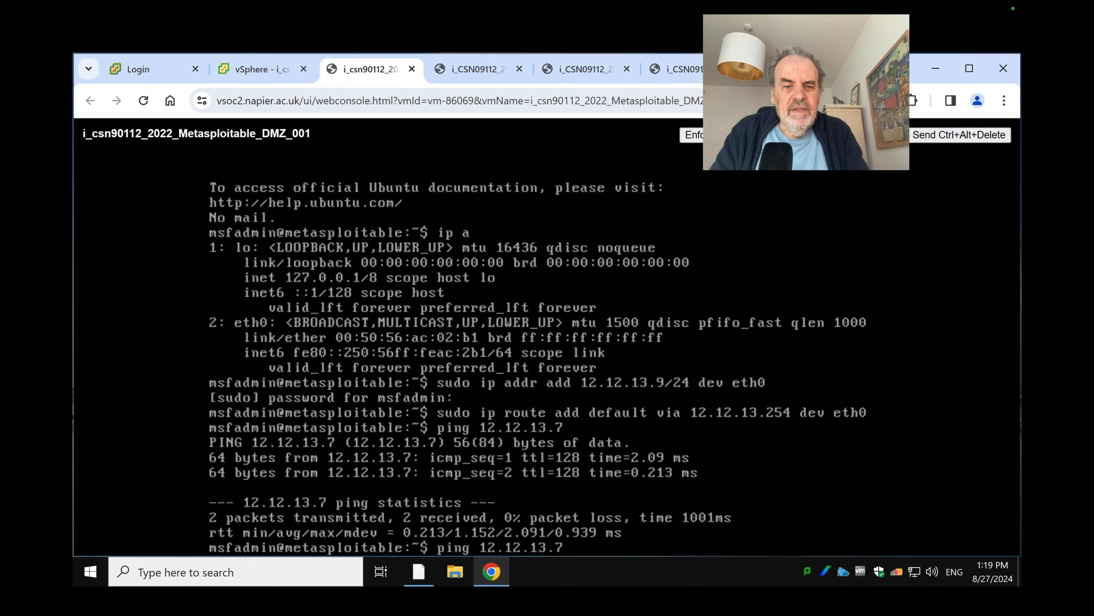
pyautogui.press('BackSpace')
pyautogui.write('254')
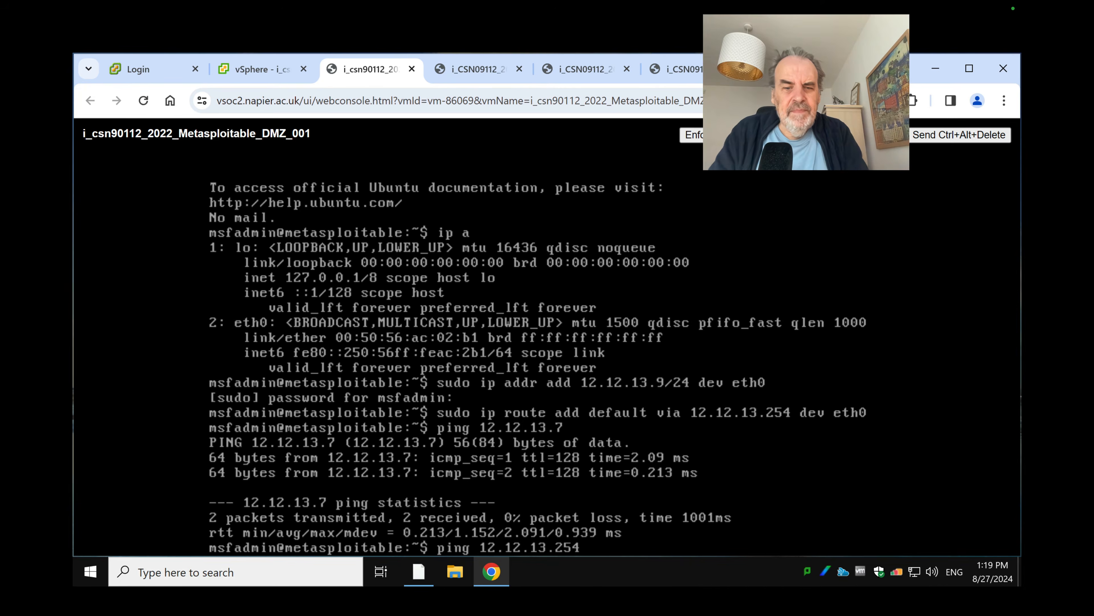
pyautogui.press('Return')
pyautogui.hotkey('ctrl', 'c')
pyautogui.press('Up')
pyautogui.press('BackSpace')
pyautogui.press('BackSpace')
pyautogui.press('BackSpace')
pyautogui.write('7')
pyautogui.press('Return')
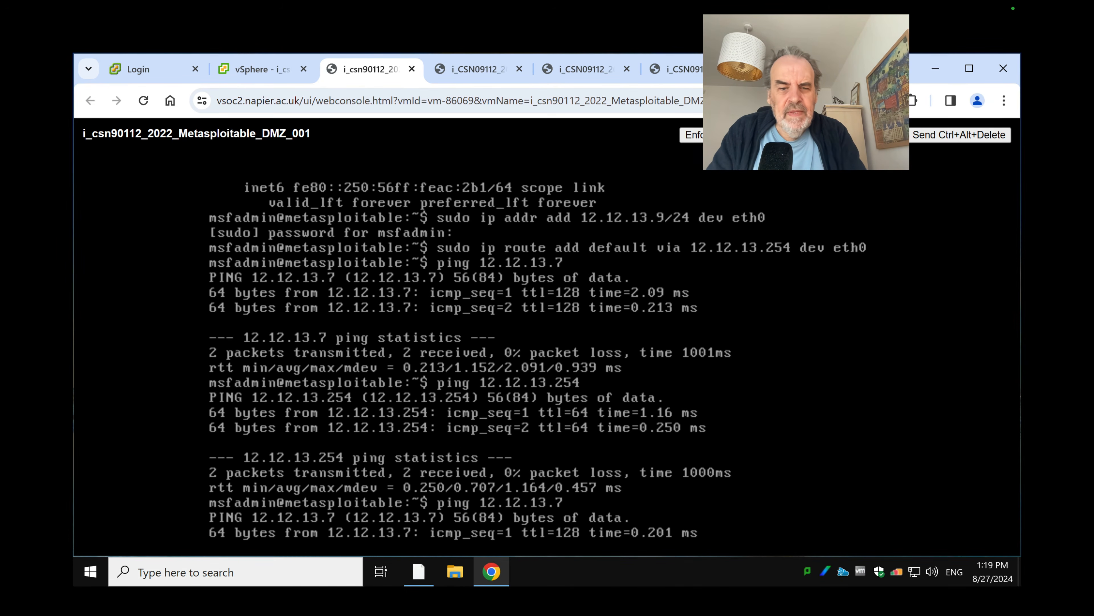
pyautogui.hotkey('ctrl', 'c')
pyautogui.press('Up')
pyautogui.press('BackSpace')
pyautogui.write('8')
pyautogui.press('Return')
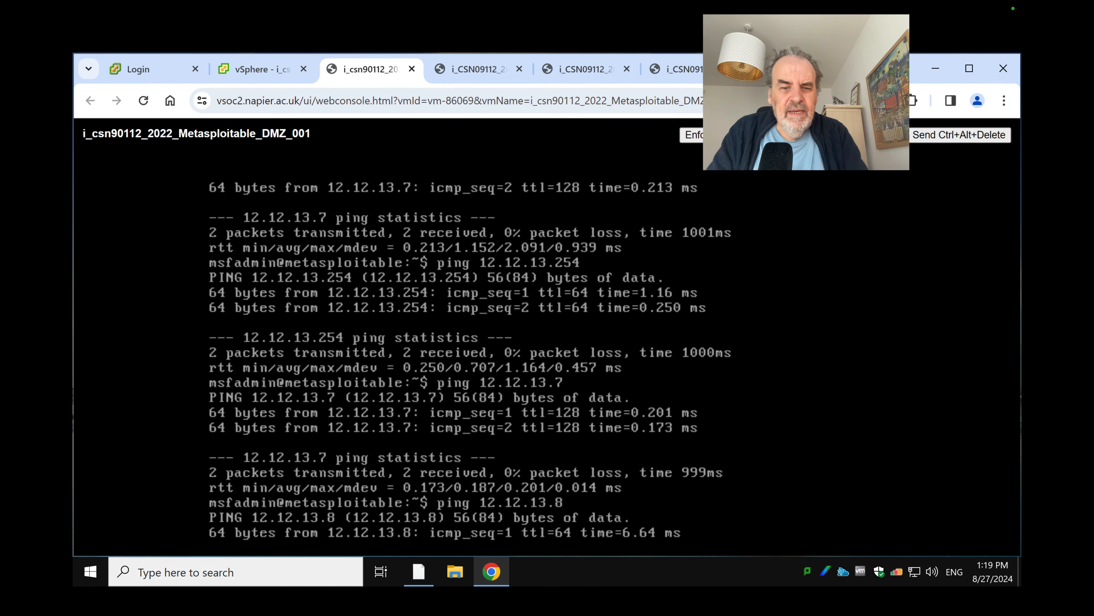
pyautogui.hotkey('ctrl', 'c')
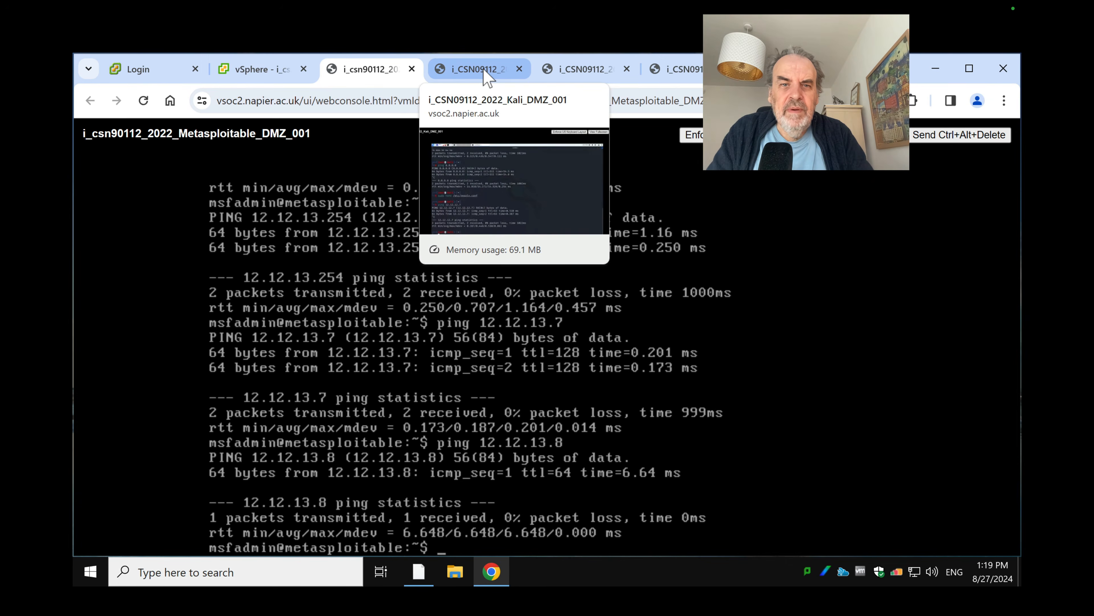
# From the Win7 DMZ Command Prompt, ping Metasploitable at 12.12.13.9, then switch consoles back
pyautogui.click(577, 69)
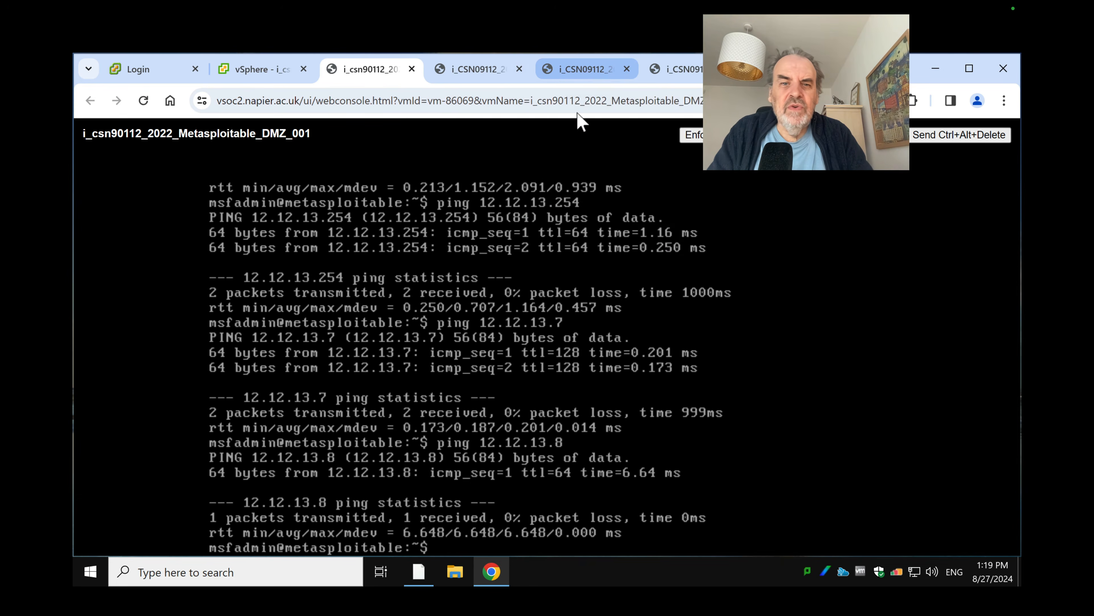
pyautogui.click(512, 321)
pyautogui.write('pi')
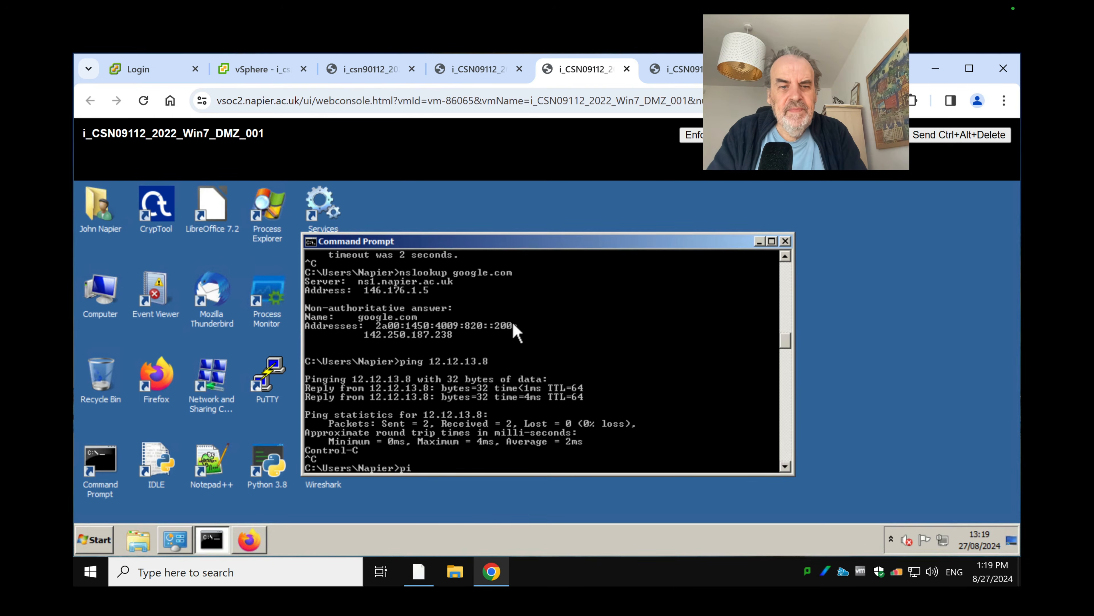
pyautogui.write('ng 12')
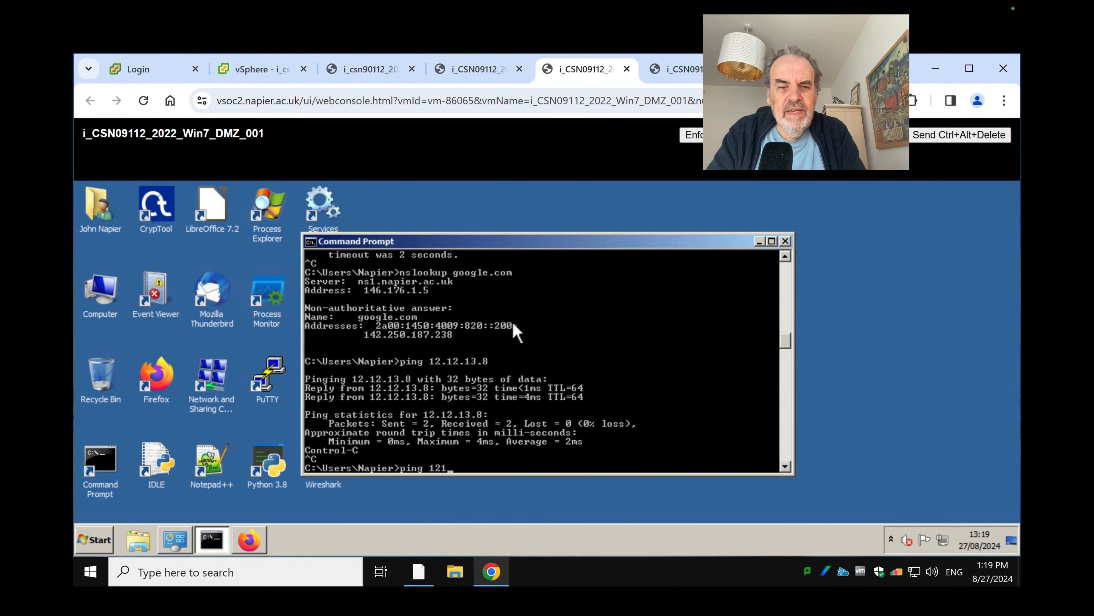
pyautogui.write('.12.13.9')
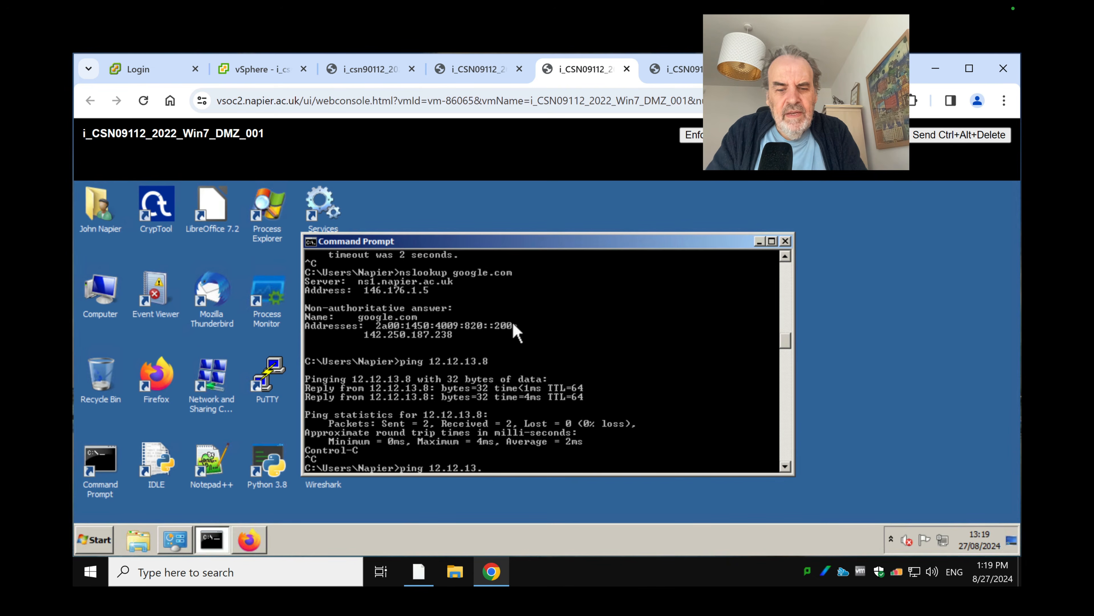
pyautogui.press('Return')
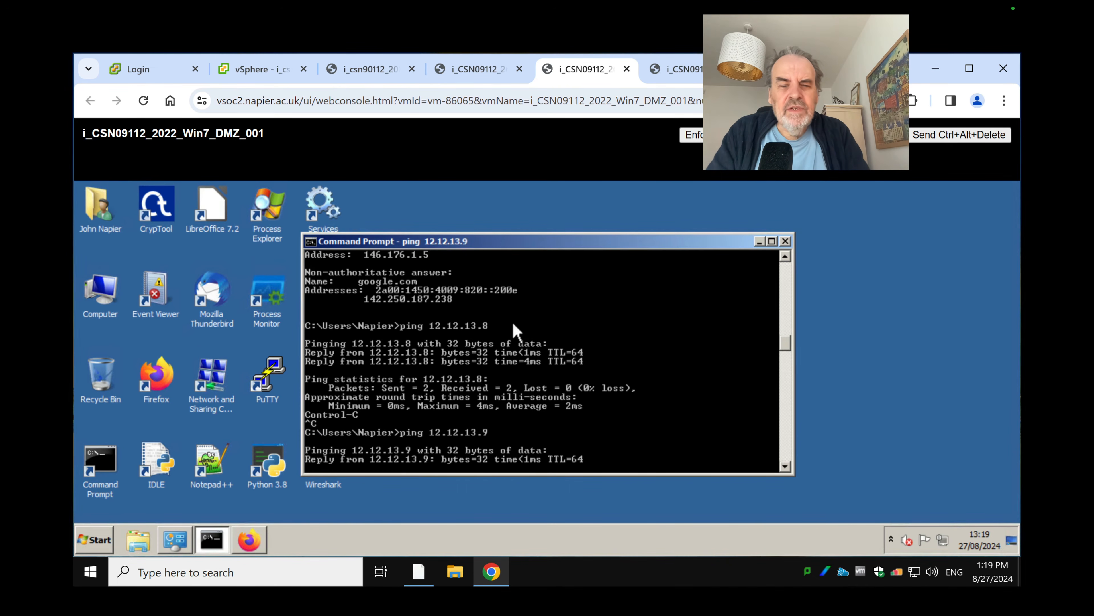
pyautogui.hotkey('ctrl', 'c')
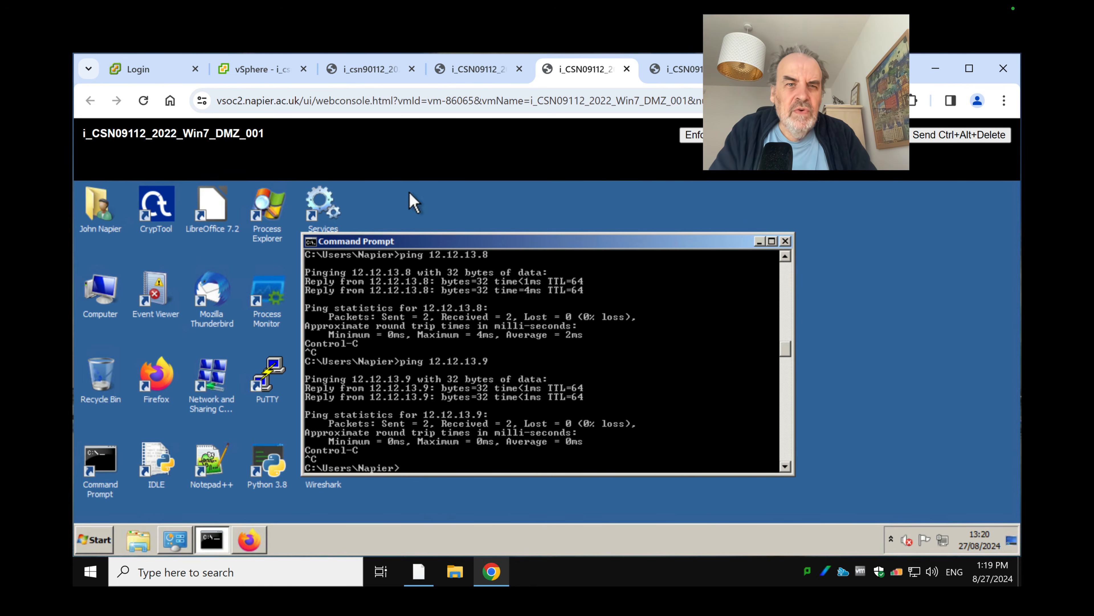
pyautogui.click(478, 69)
# Select i_CSN09112_2022_Kali_Public_001 in vSphere and launch its web console
pyautogui.click(375, 69)
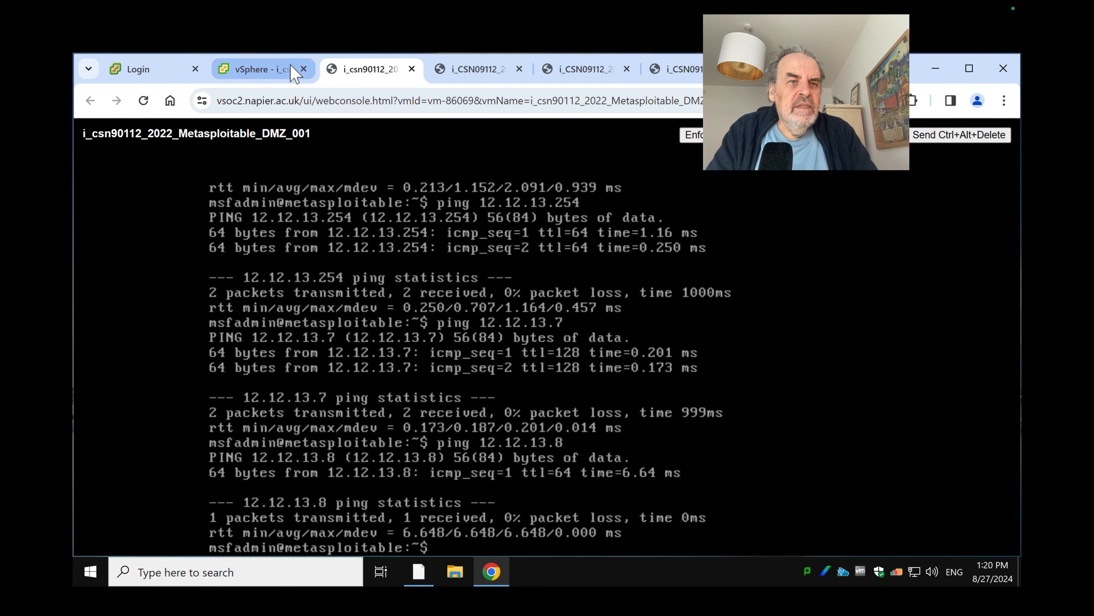
pyautogui.click(267, 69)
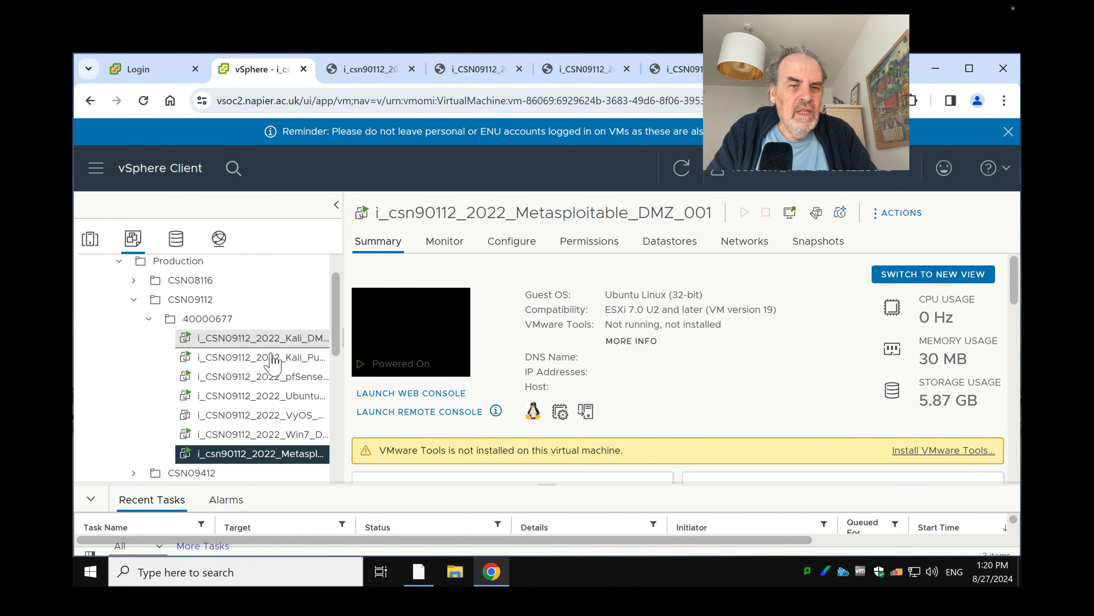
pyautogui.click(280, 357)
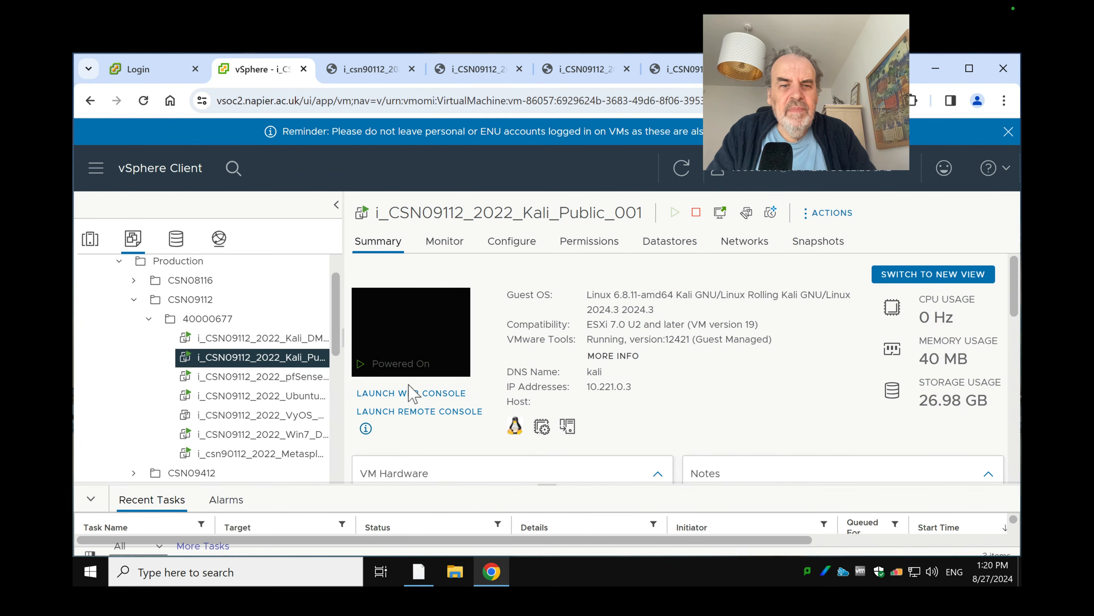
pyautogui.click(403, 393)
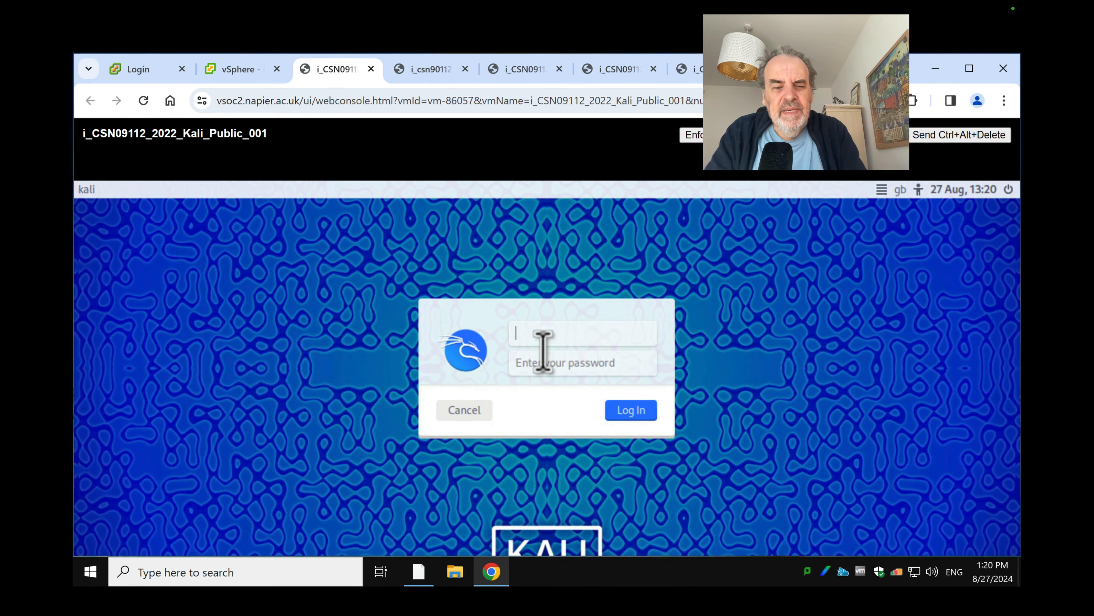
# Log in to Kali_Public_001 as root with its password and open a terminal
pyautogui.write('root')
pyautogui.click(543, 353)
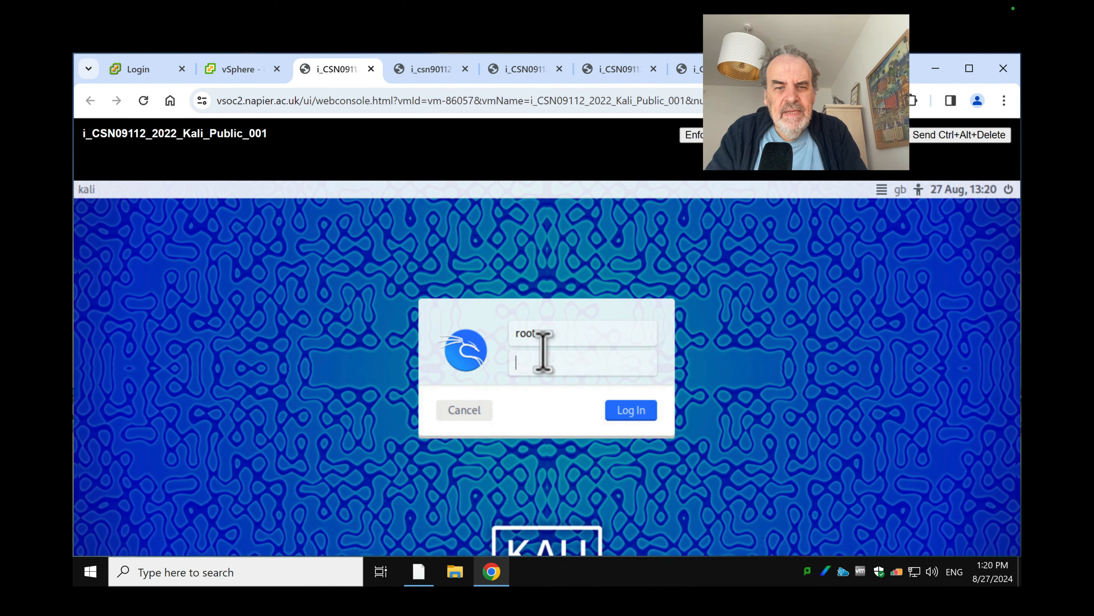
pyautogui.write('toor')
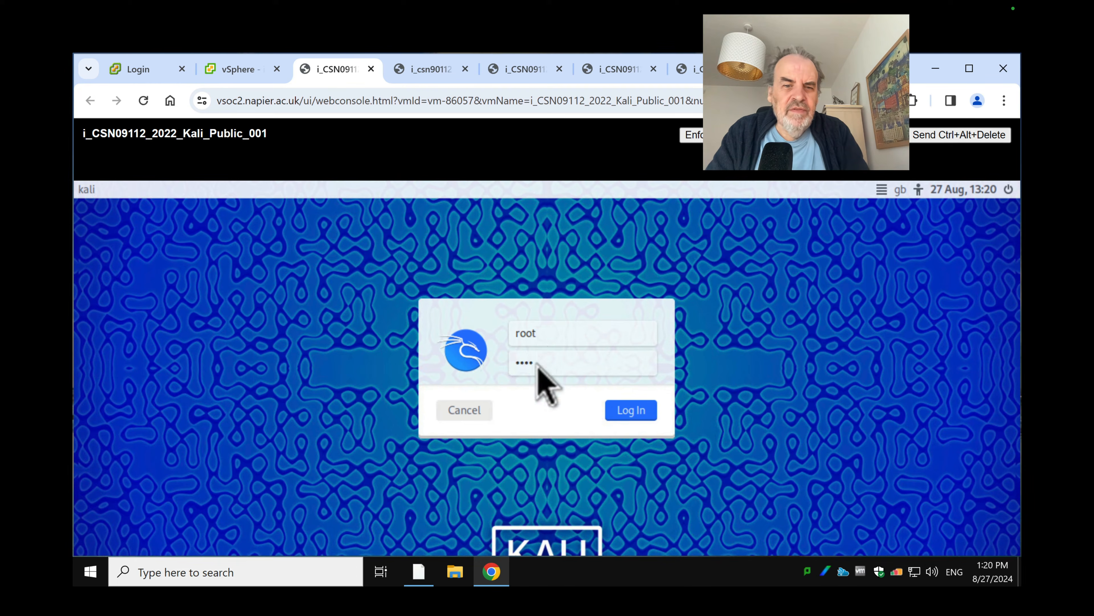
pyautogui.press('Return')
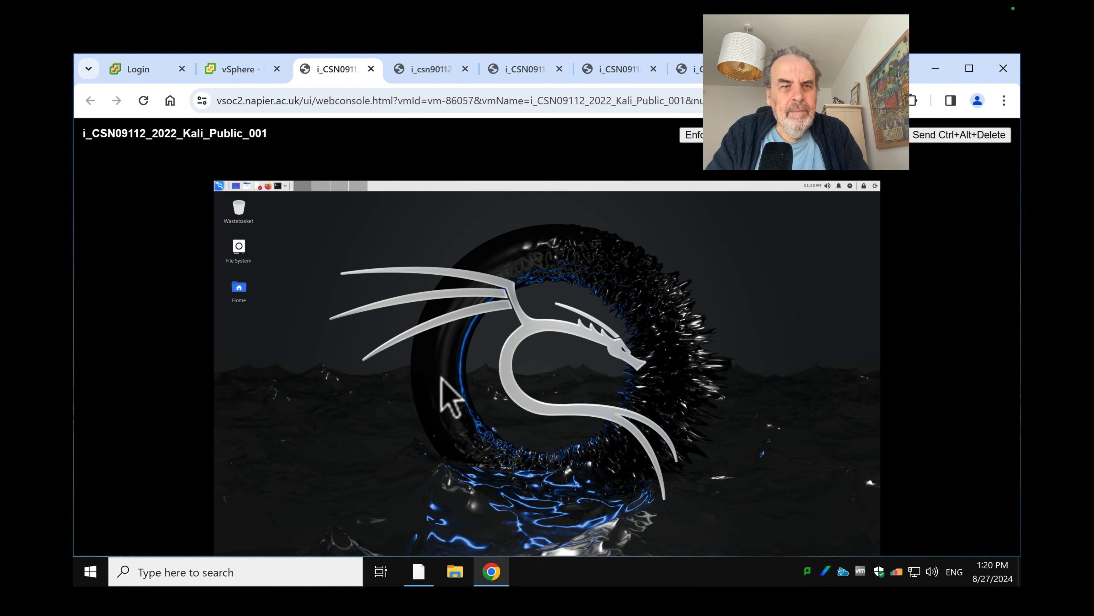
pyautogui.click(280, 186)
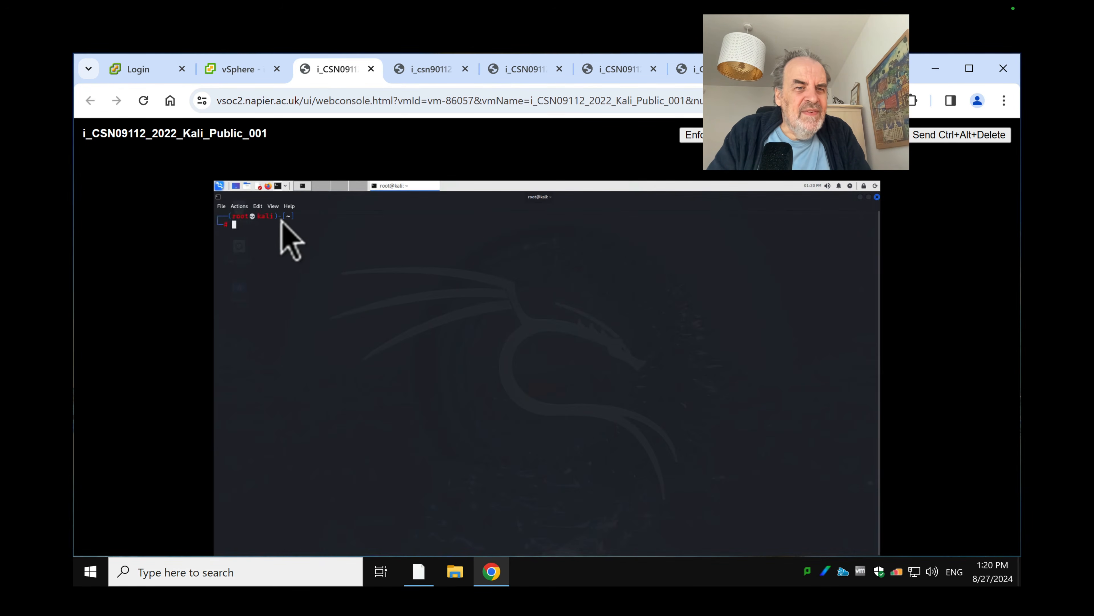
# Change the Kali terminal font size from Fira Code 14 to 20 pt and apply it
pyautogui.click(240, 206)
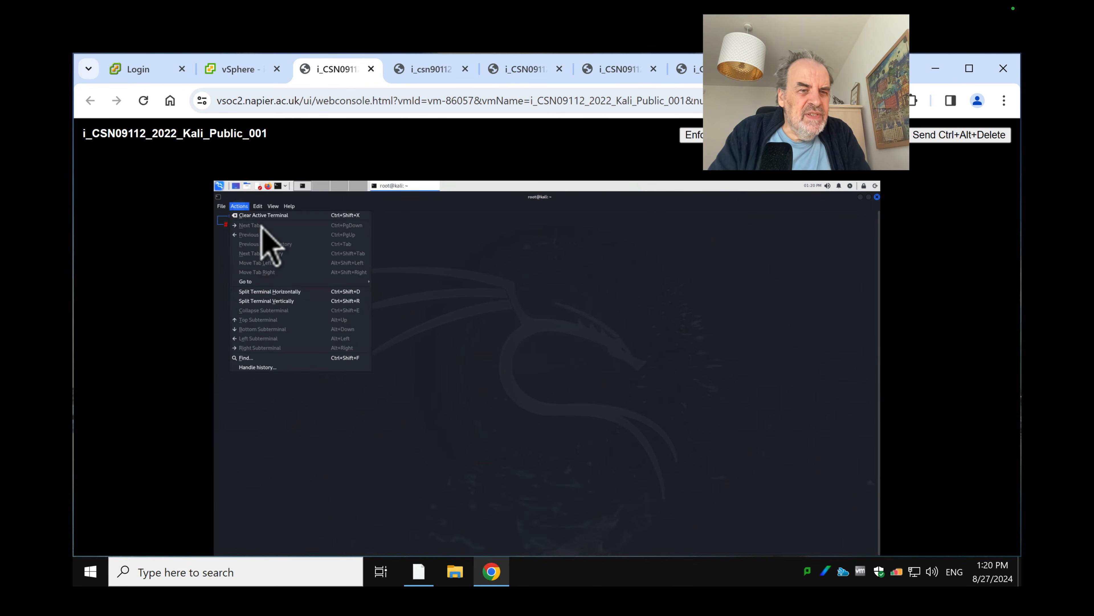
pyautogui.click(228, 207)
pyautogui.click(223, 206)
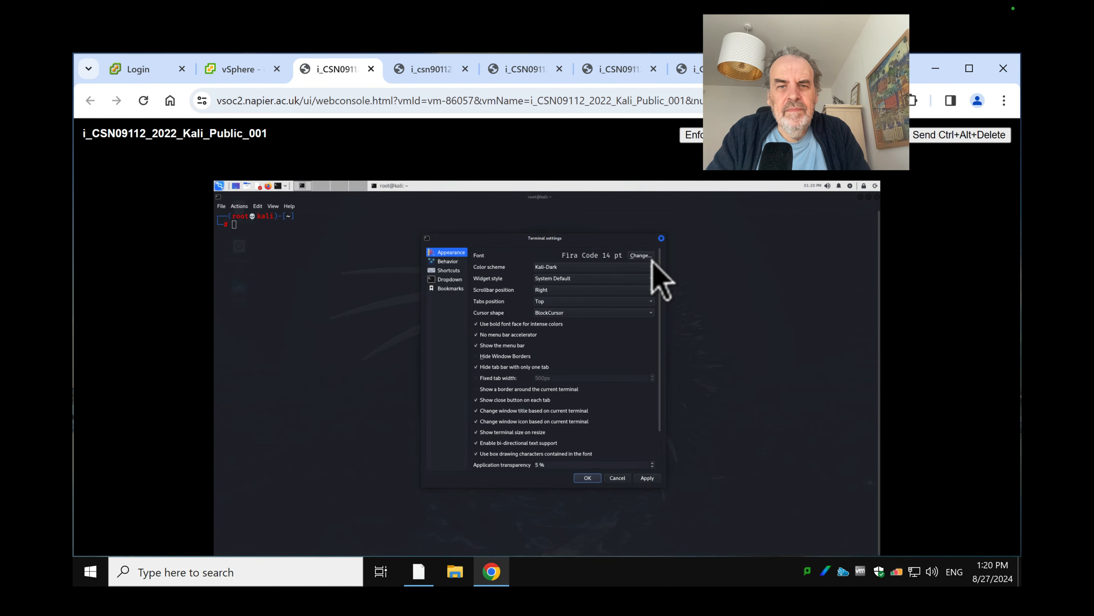
pyautogui.click(642, 256)
pyautogui.doubleClick(517, 353)
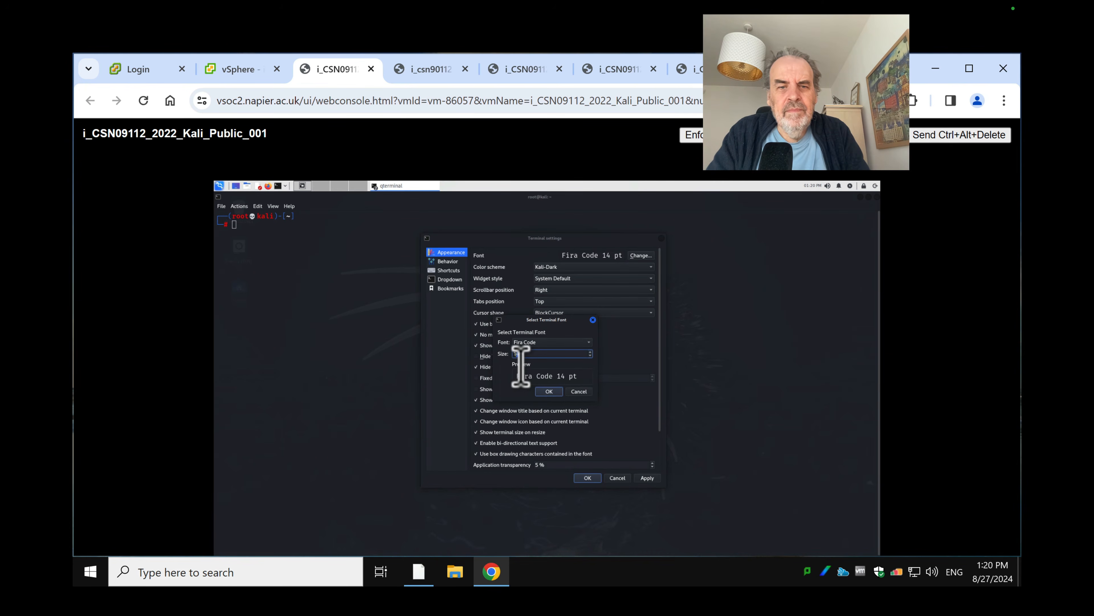
pyautogui.write('20')
pyautogui.press('Return')
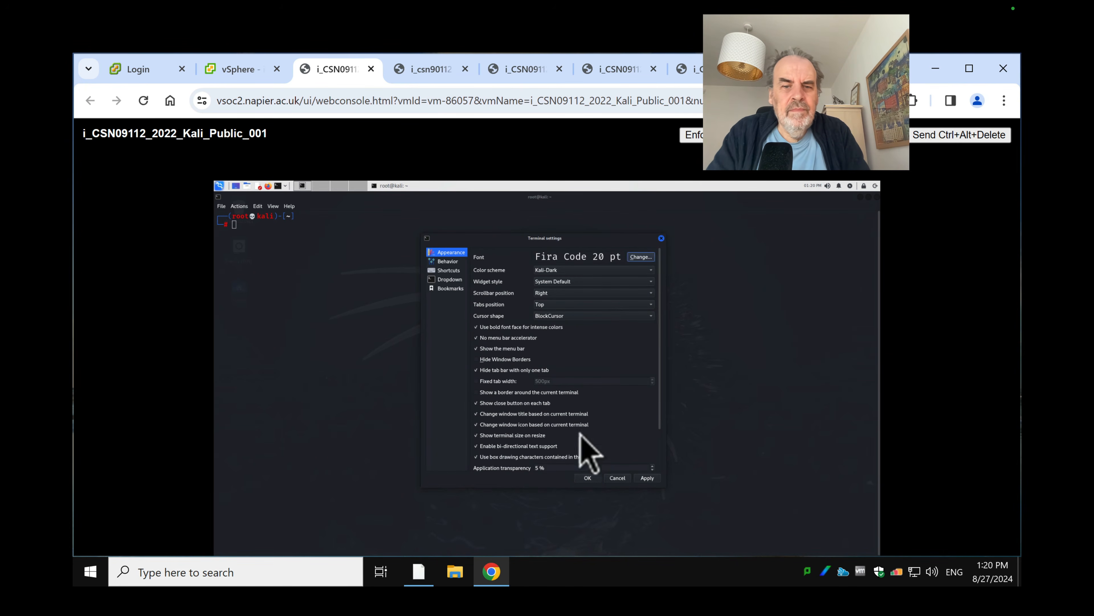
pyautogui.click(647, 479)
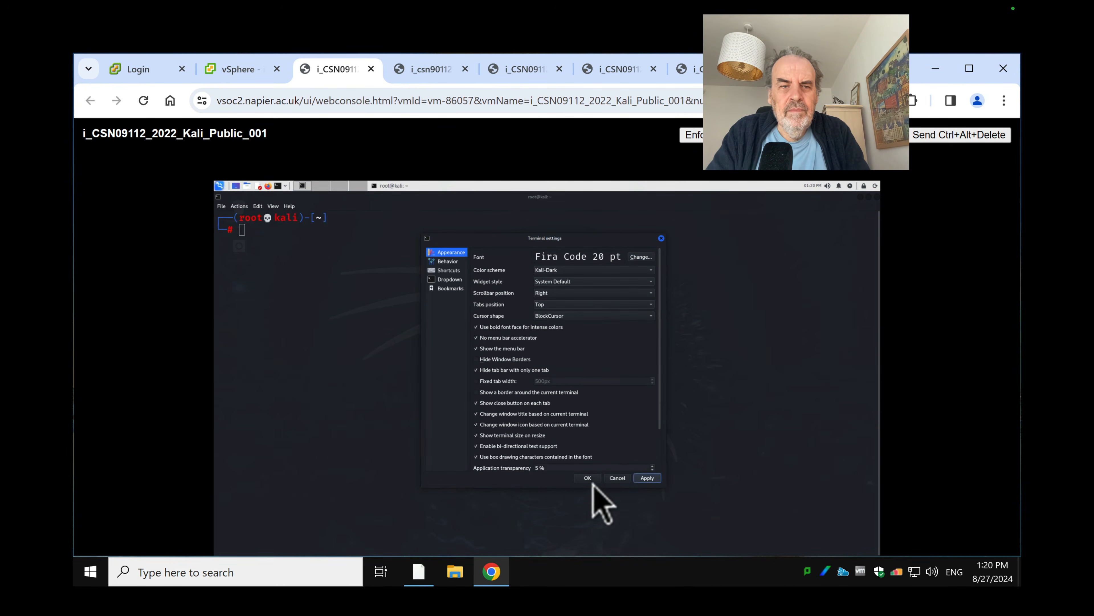
pyautogui.click(588, 477)
# List Kali's interfaces with ip ad and note the 10.221.3.255 broadcast address
pyautogui.write('ip ad')
pyautogui.press('Return')
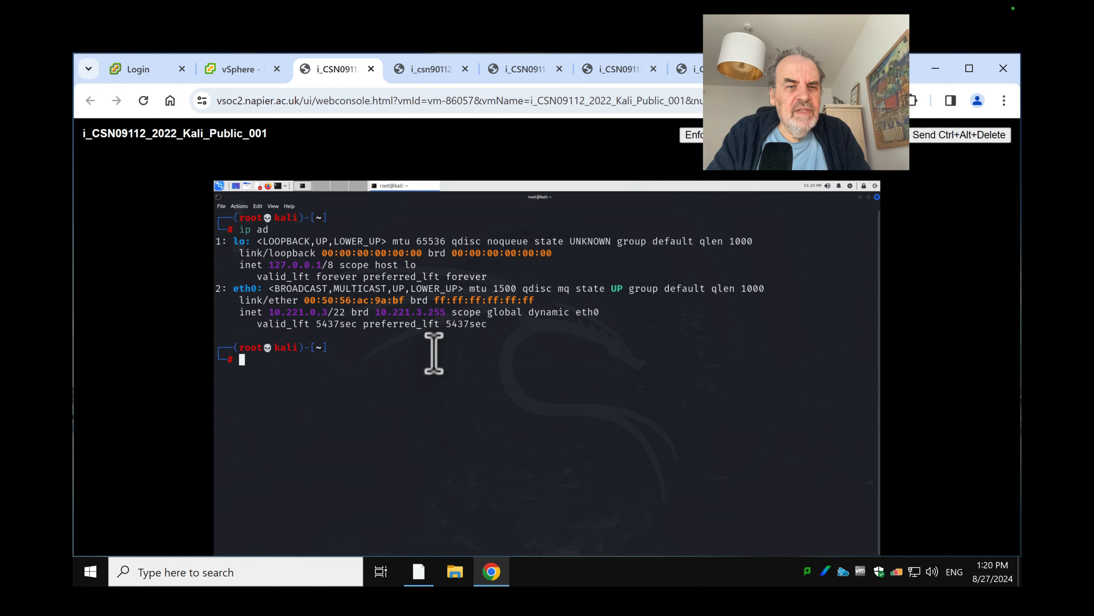
pyautogui.moveTo(446, 330); pyautogui.dragTo(381, 331)
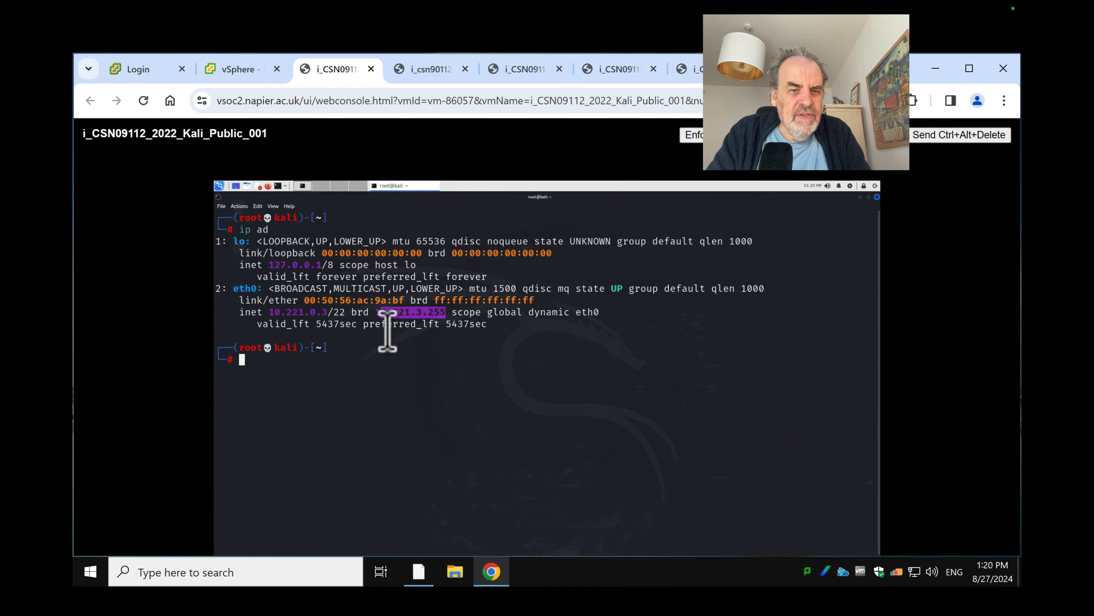
pyautogui.click(402, 374)
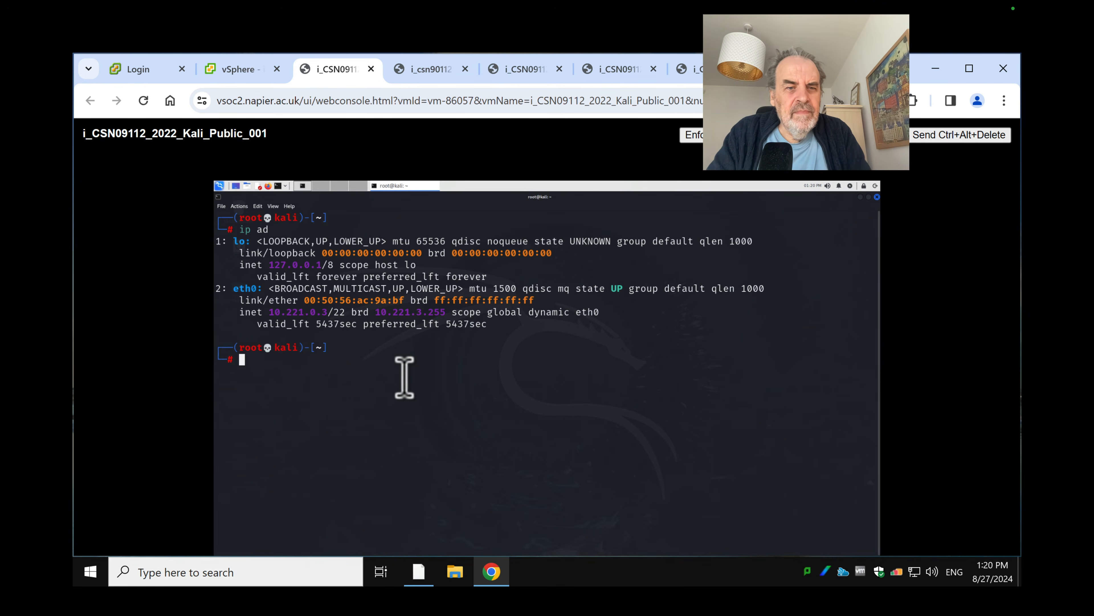
# Ping 10.221.3.254, 8.8.8.8 and google.com, stopping each with Ctrl+C
pyautogui.write('ping ')
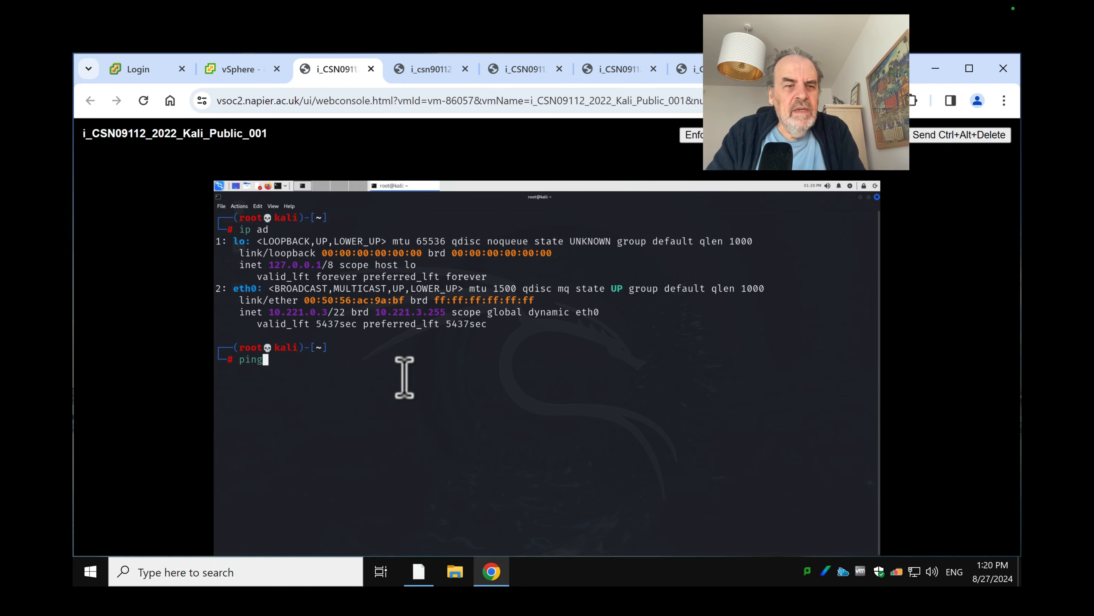
pyautogui.write('10')
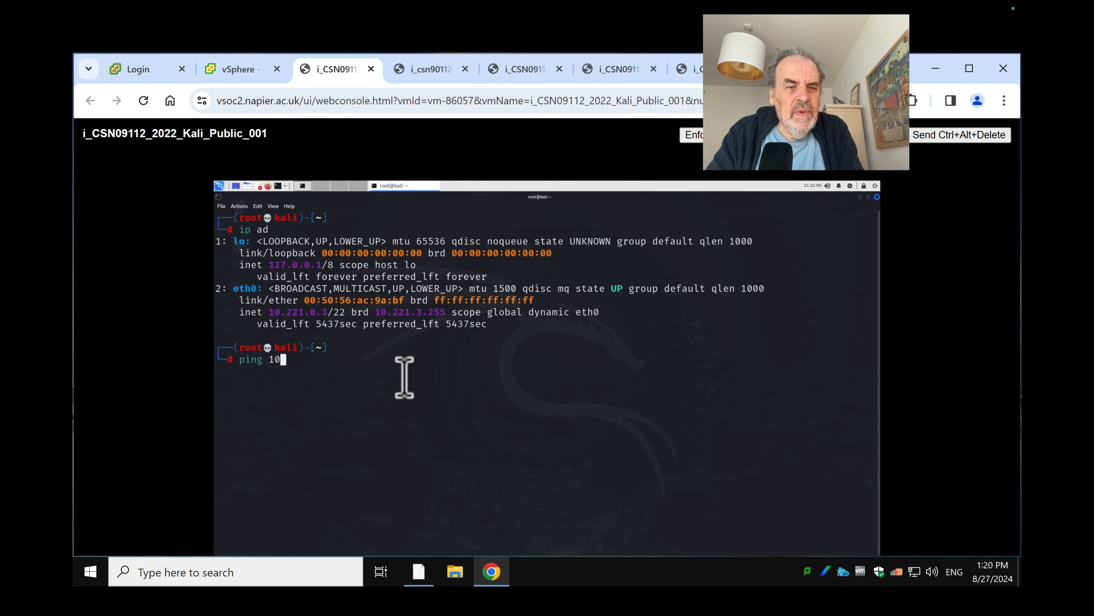
pyautogui.write('.221')
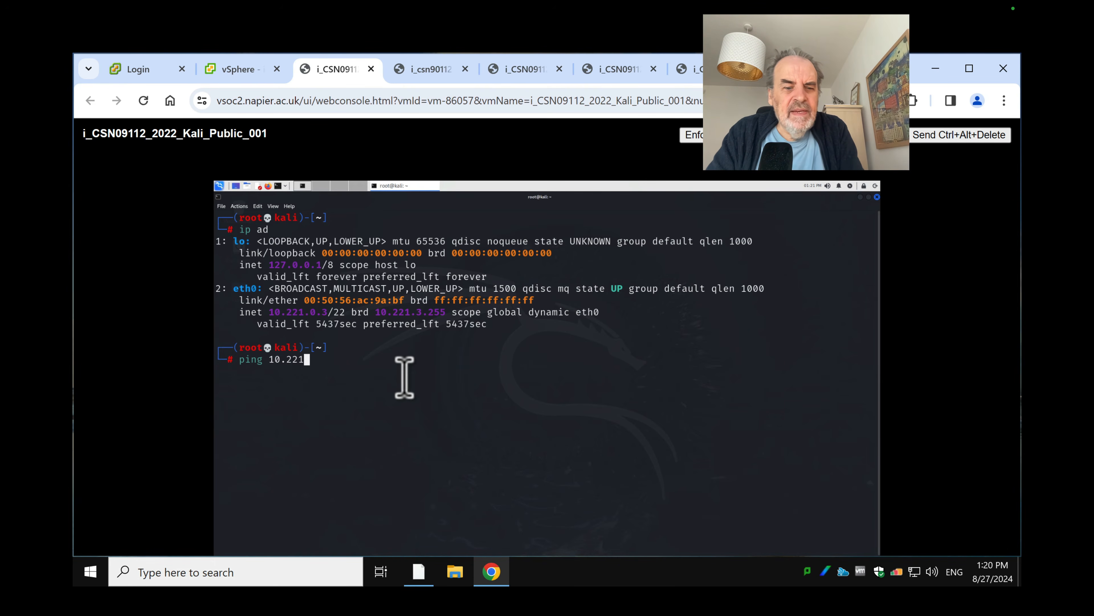
pyautogui.write('.3.254')
pyautogui.press('Return')
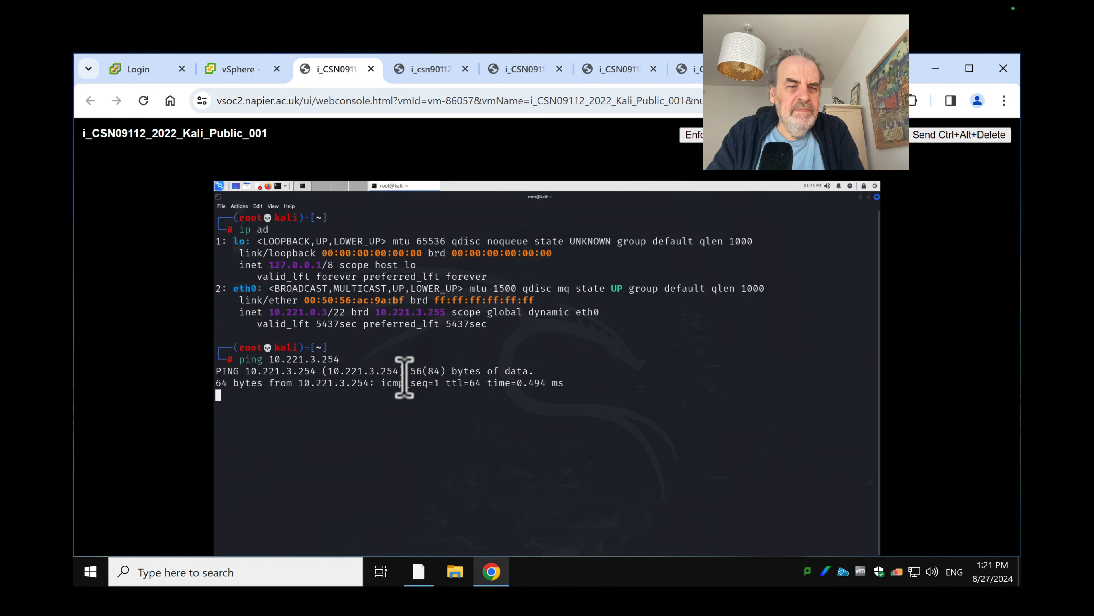
pyautogui.hotkey('ctrl', 'c')
pyautogui.press('Up')
pyautogui.press('Left')
pyautogui.press('Left')
pyautogui.press('Left')
pyautogui.press('Left')
pyautogui.press('Left')
pyautogui.press('Left')
pyautogui.press('Left')
pyautogui.press('Left')
pyautogui.press('Left')
pyautogui.press('Left')
pyautogui.press('Left')
pyautogui.press('Left')
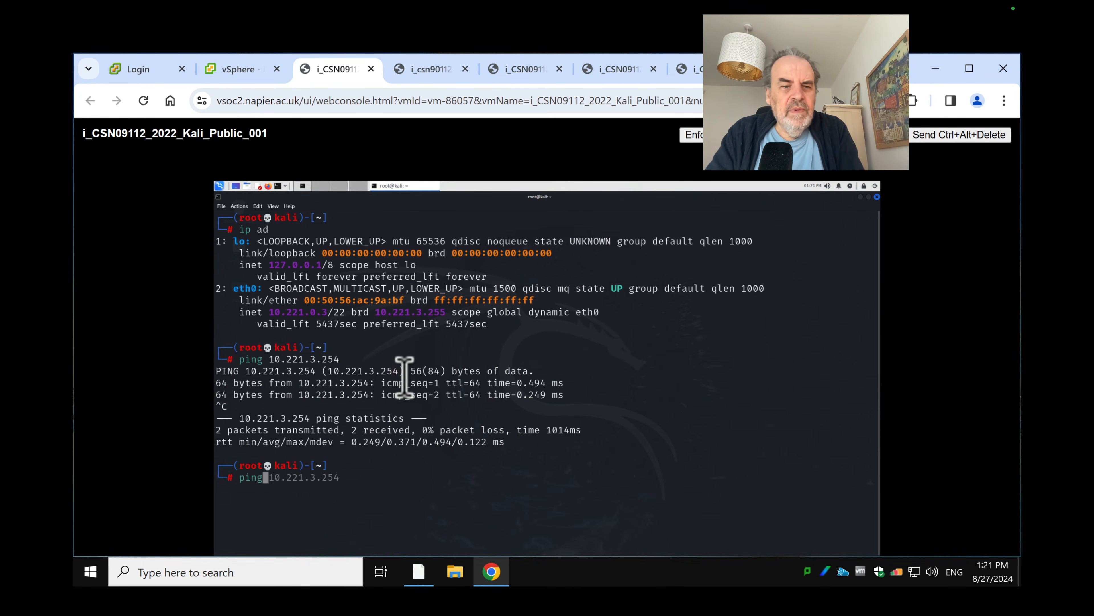
pyautogui.hotkey('ctrl', 'k')
pyautogui.write('8.8.8.8.')
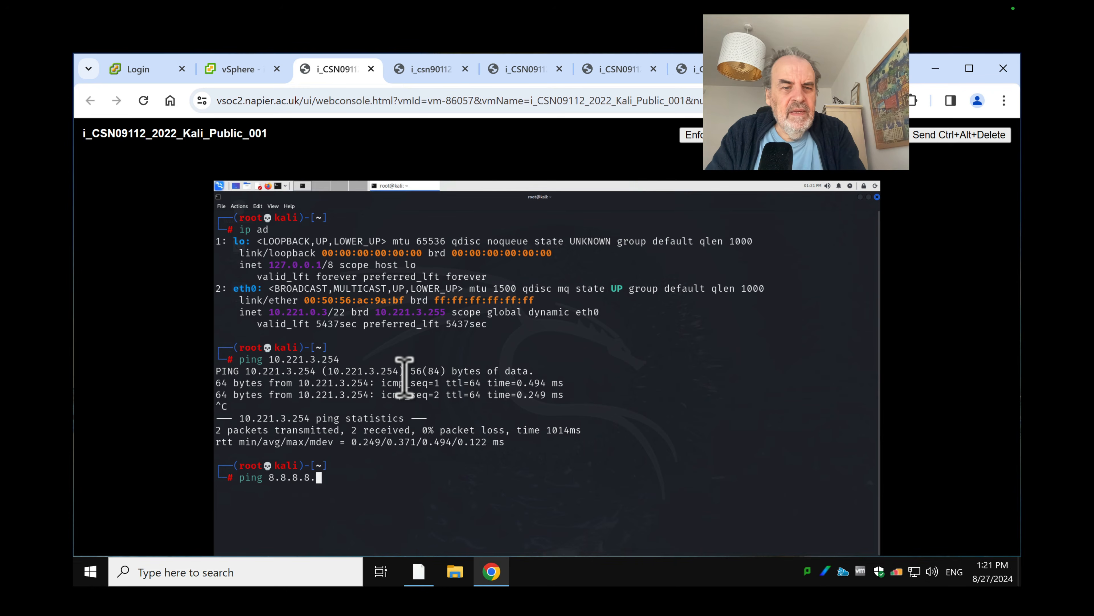
pyautogui.press('BackSpace')
pyautogui.press('Return')
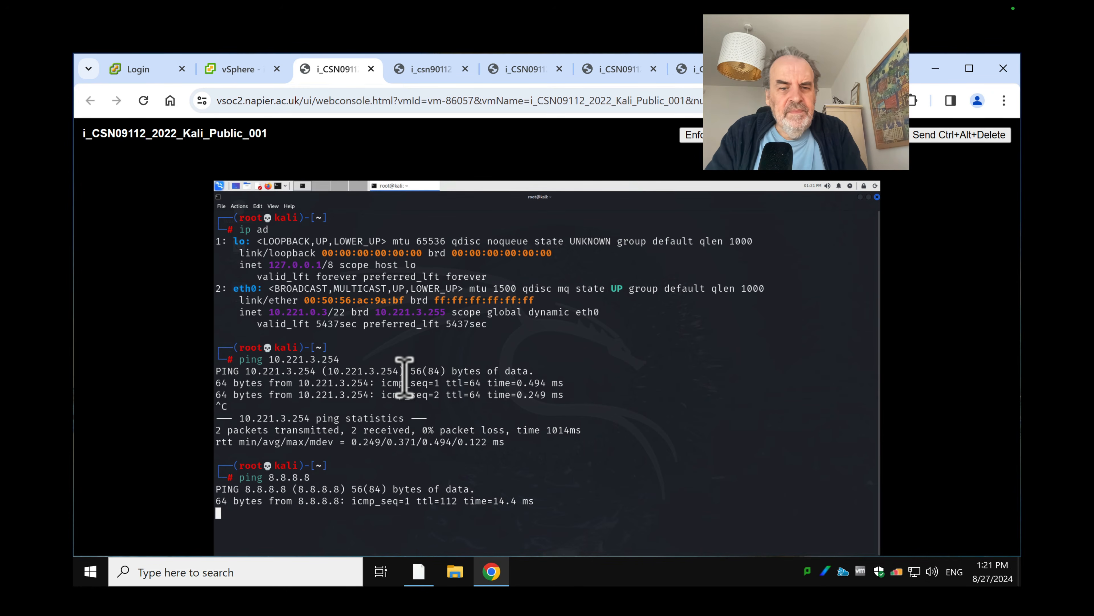
pyautogui.hotkey('ctrl', 'c')
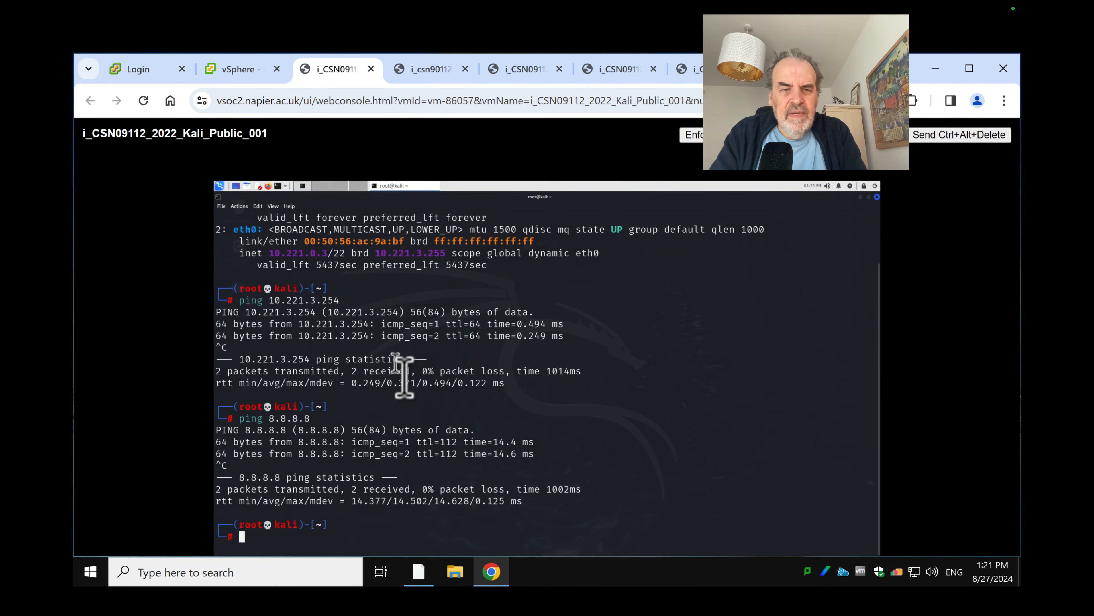
pyautogui.write('ping googl')
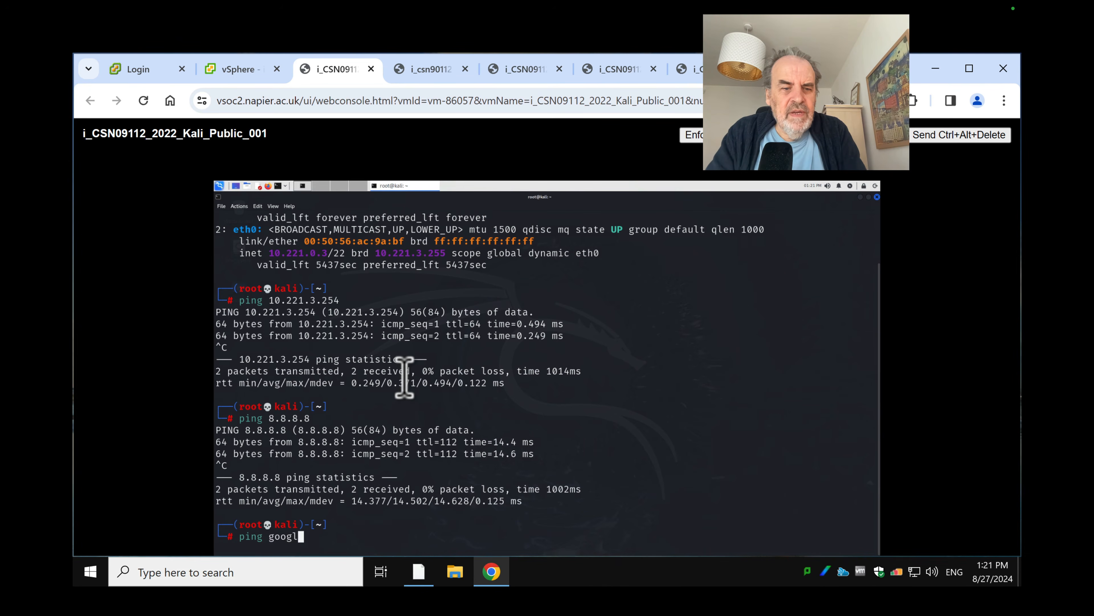
pyautogui.write('e.com')
pyautogui.press('Return')
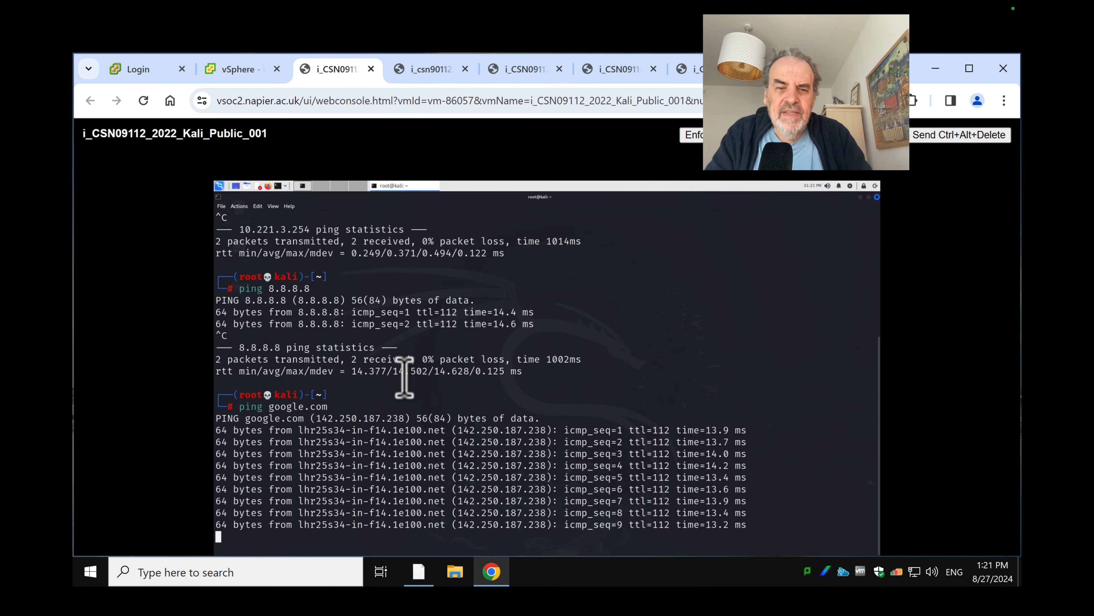
pyautogui.hotkey('ctrl', 'c')
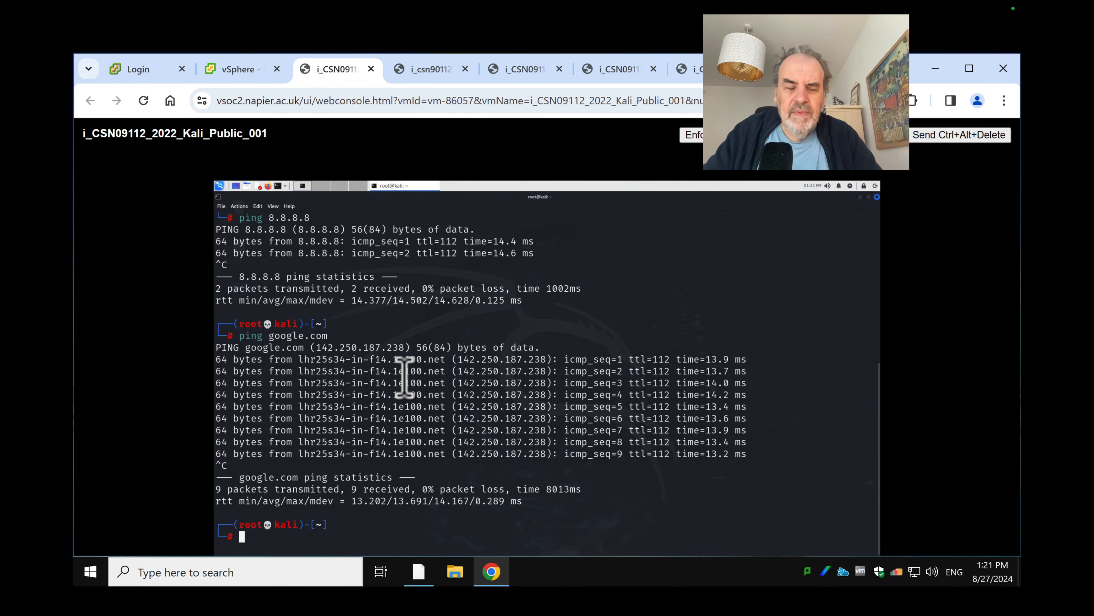
# Check the Ubuntu_Private_001 summary (IP 12.12.12.7), then return to its web console showing the OPT1 rules
pyautogui.click(436, 71)
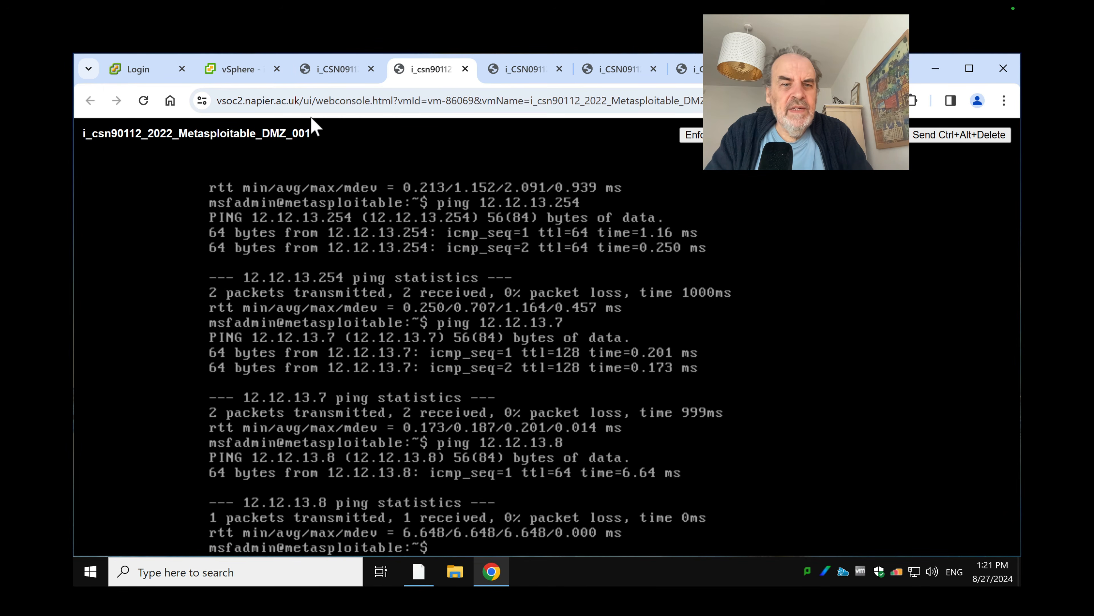
pyautogui.click(242, 70)
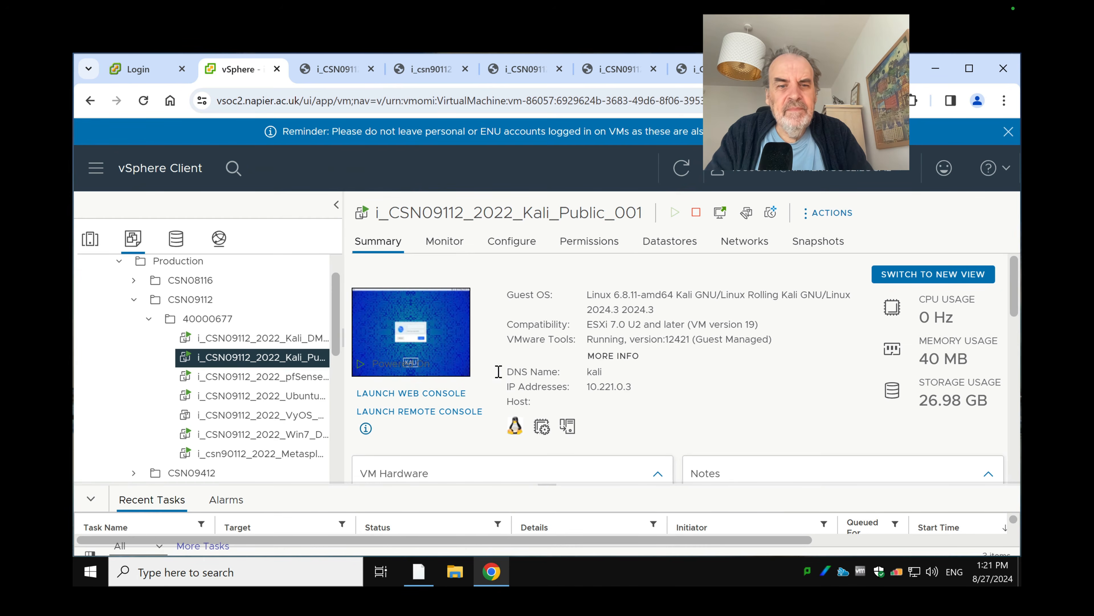
pyautogui.click(291, 399)
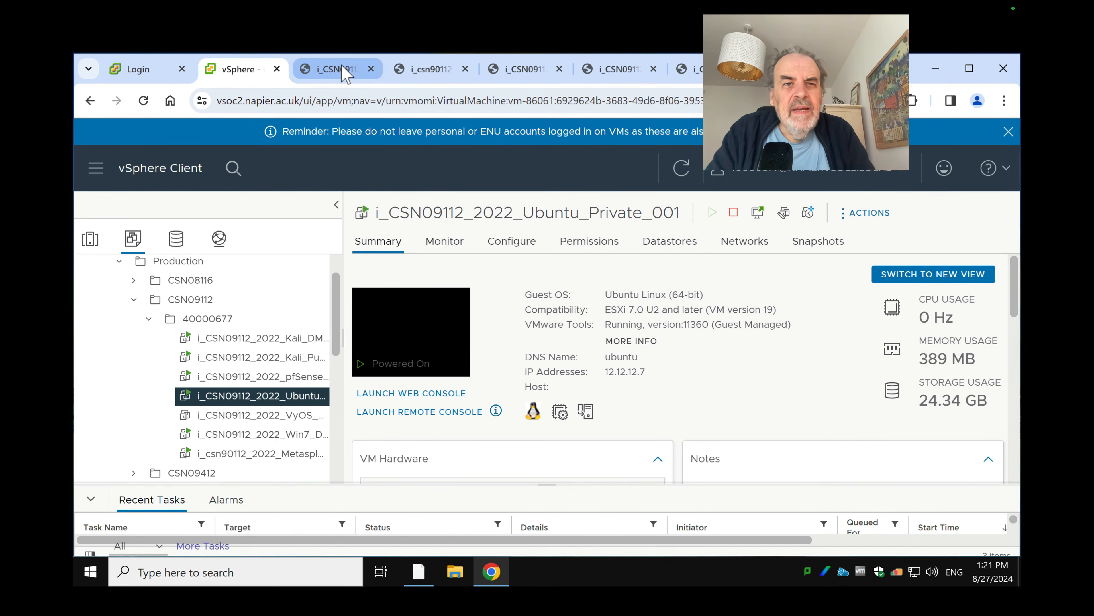
pyautogui.moveTo(344, 73)
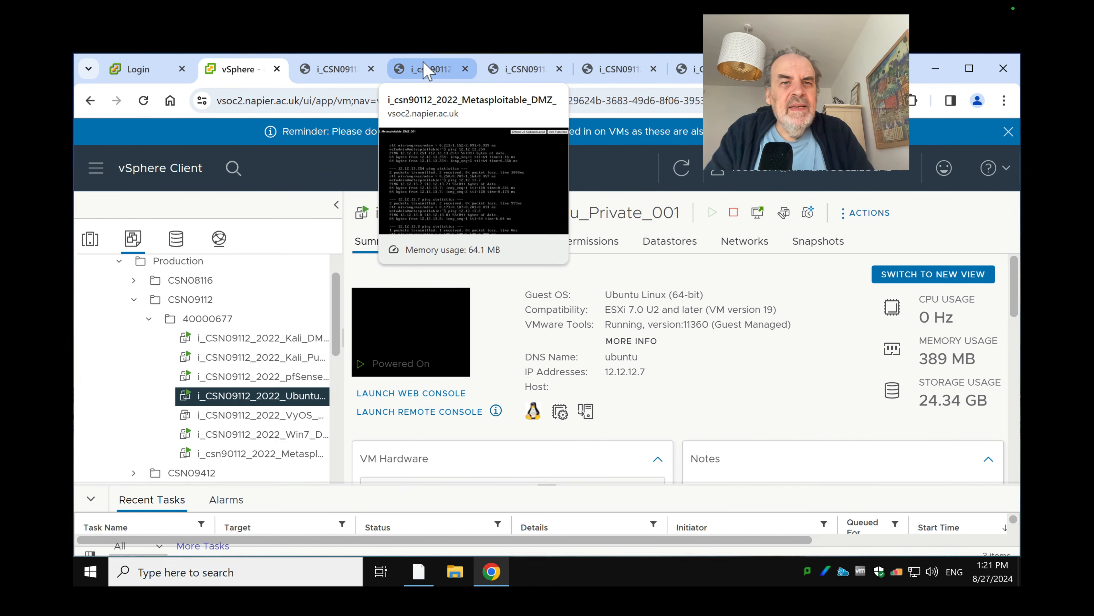
pyautogui.moveTo(525, 72)
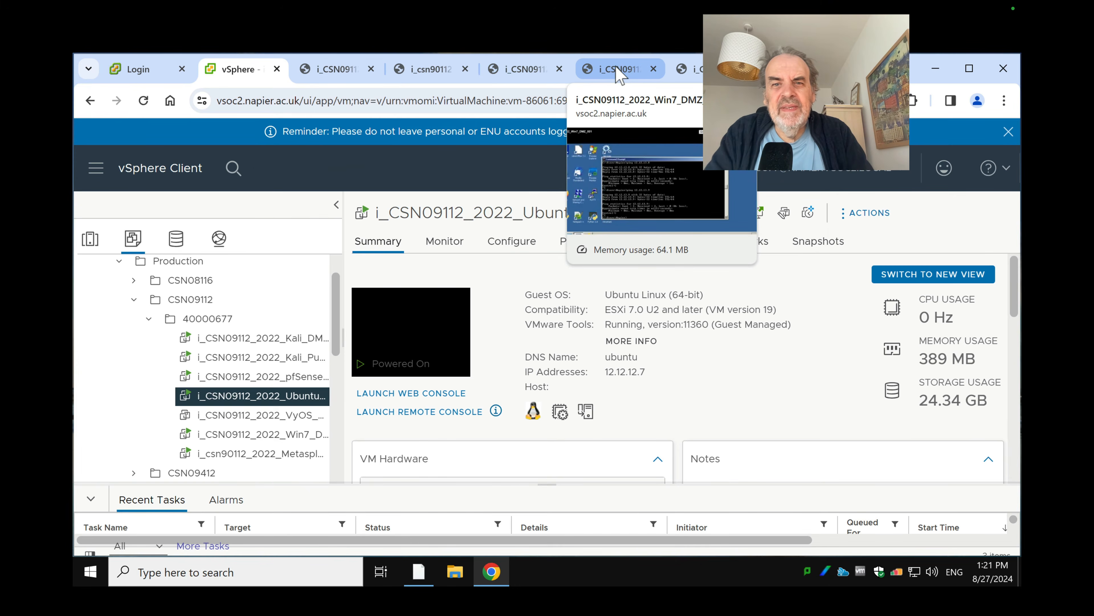
pyautogui.click(715, 71)
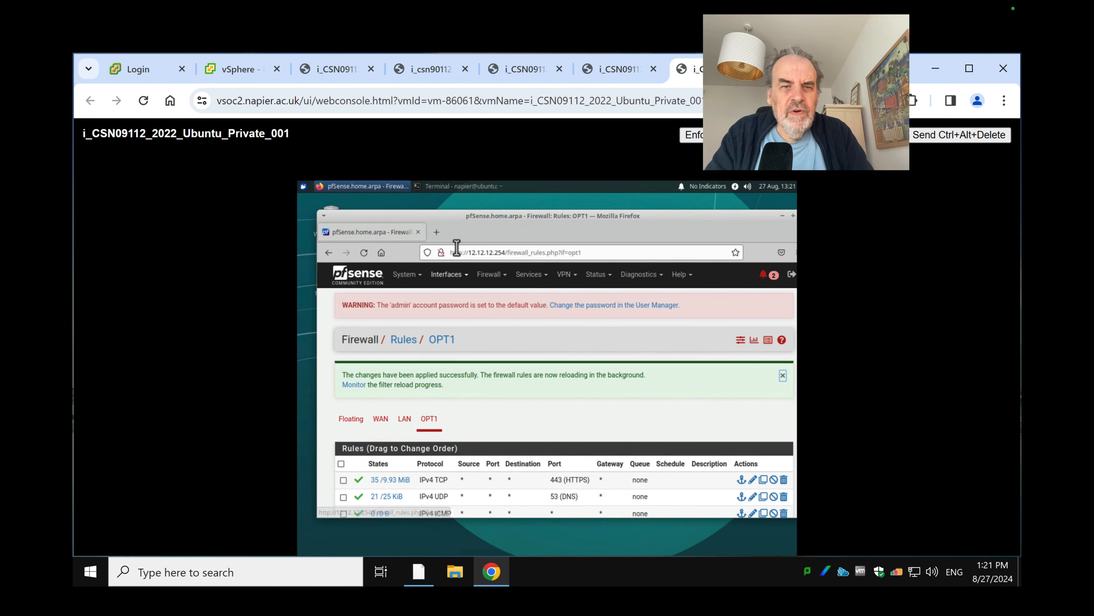
# Bring the terminal into view and ping 12.12.12.7 and then 12.12.12.254
pyautogui.moveTo(508, 233); pyautogui.dragTo(627, 256)
pyautogui.click(430, 379)
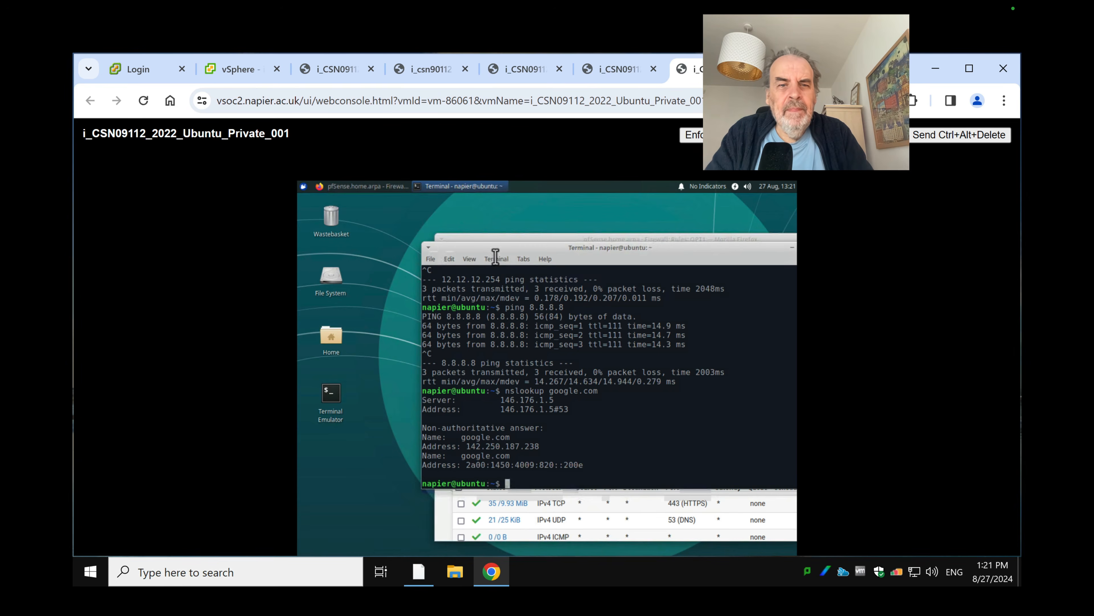
pyautogui.moveTo(430, 235); pyautogui.dragTo(347, 213)
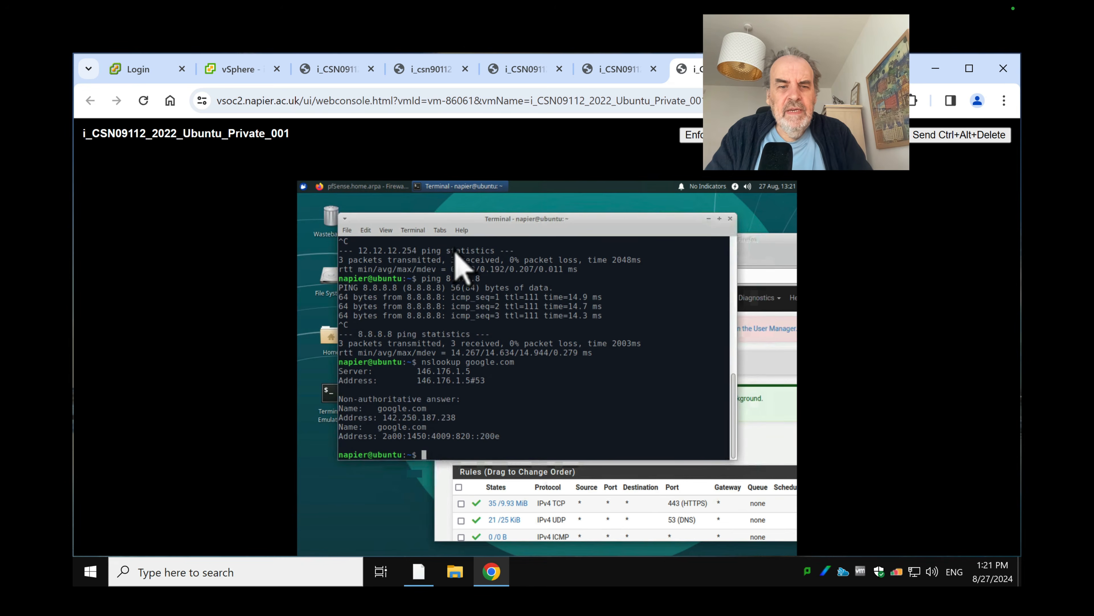
pyautogui.write('ping ')
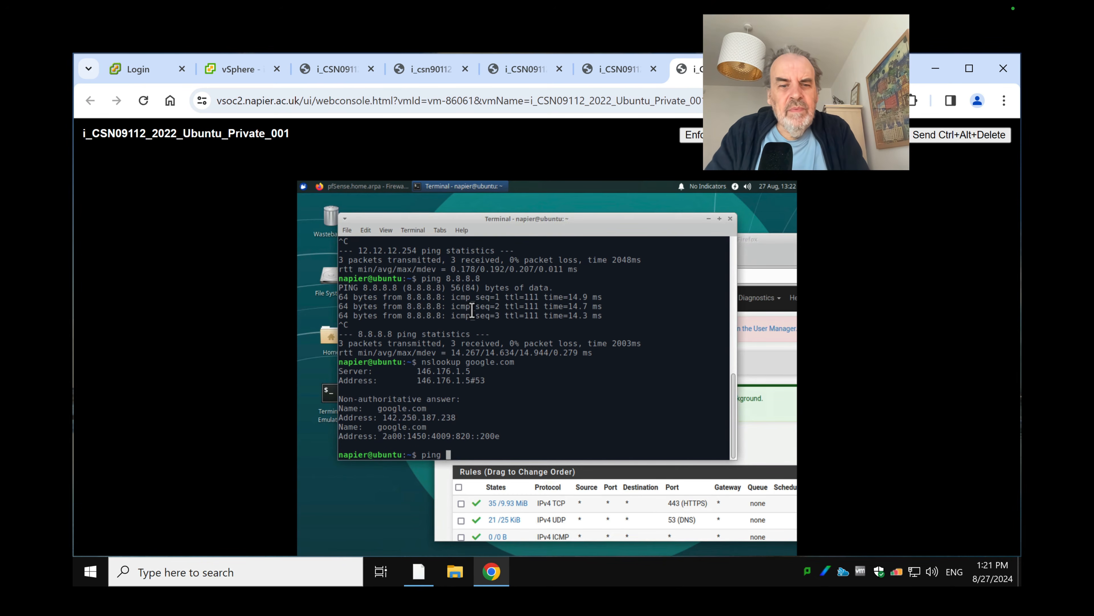
pyautogui.write('12.12.1')
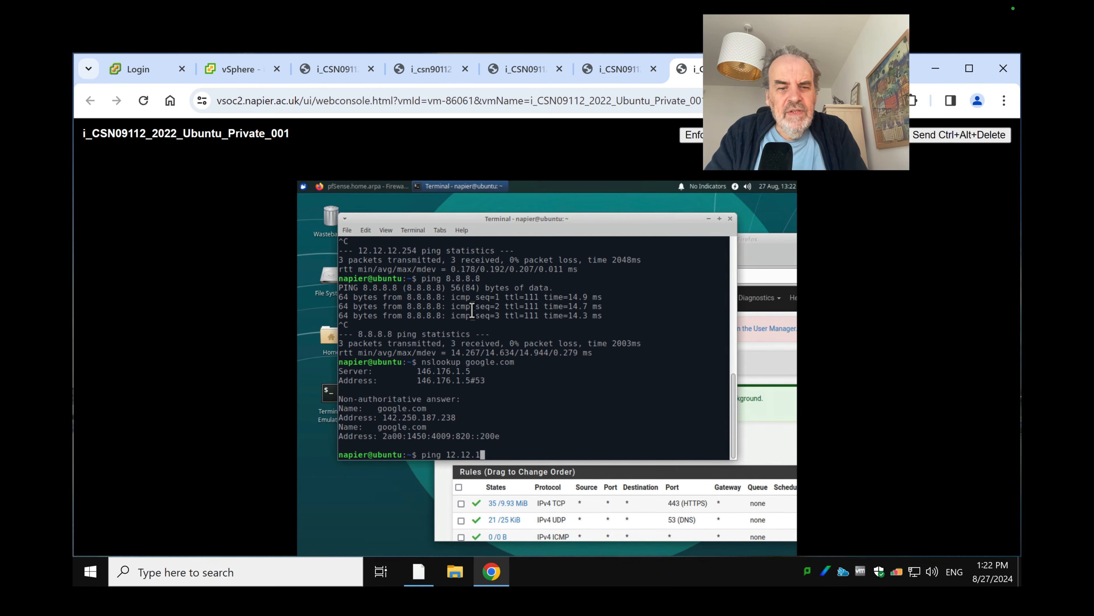
pyautogui.write('2.')
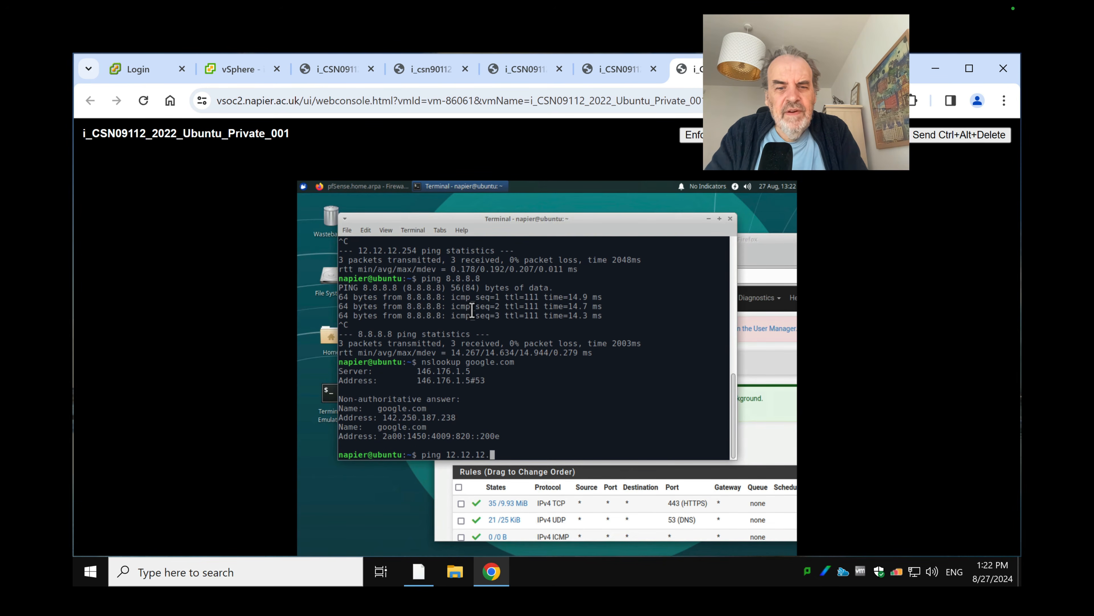
pyautogui.write('7')
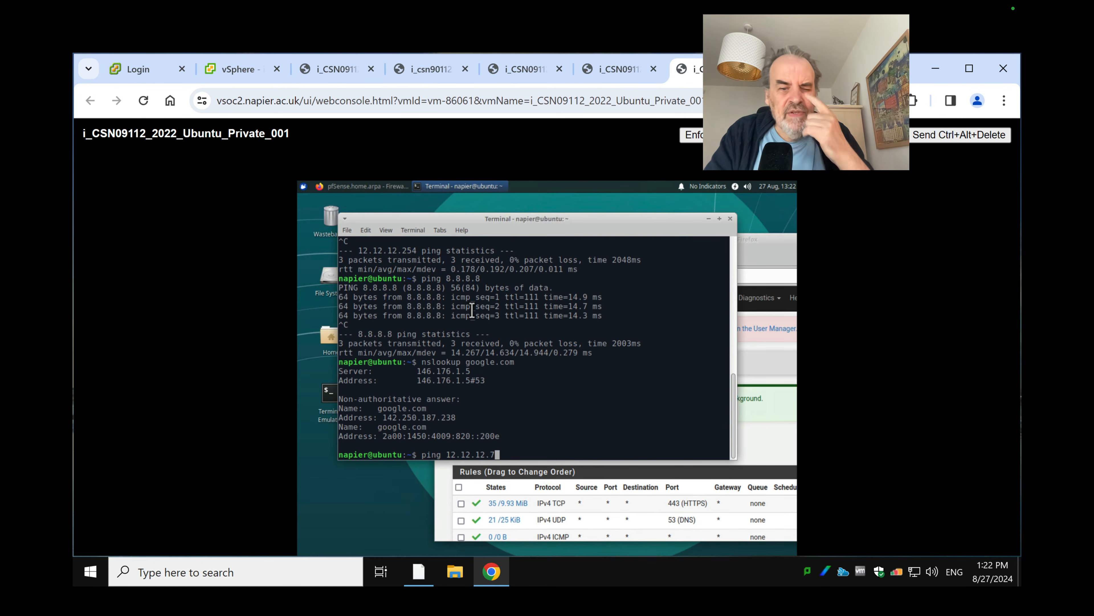
pyautogui.press('Return')
pyautogui.hotkey('ctrl', 'c')
pyautogui.press('Up')
pyautogui.press('BackSpace')
pyautogui.write('254')
pyautogui.press('Return')
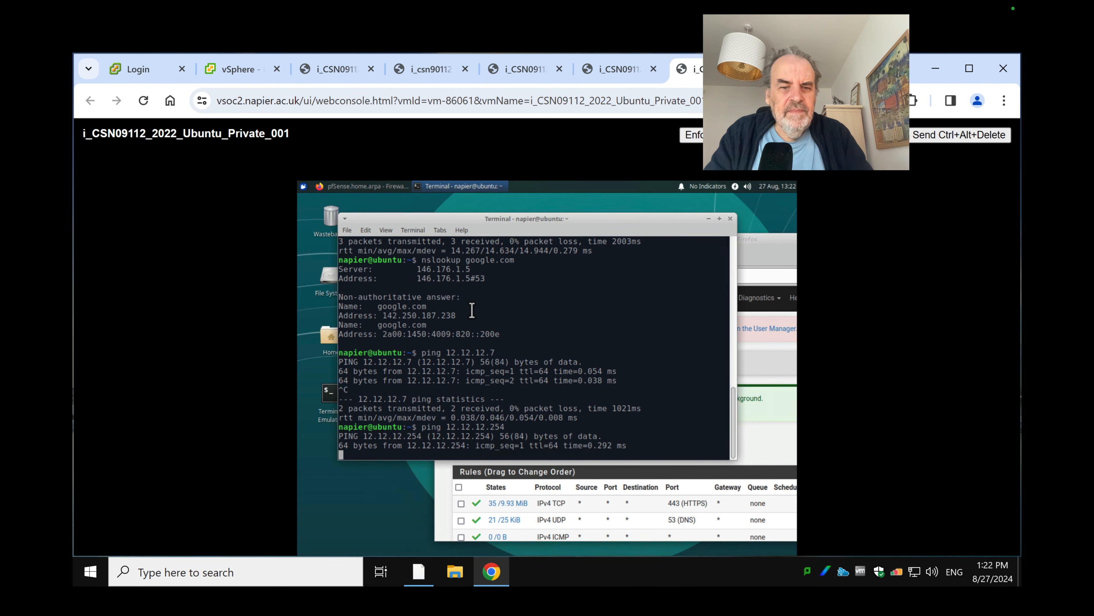
pyautogui.hotkey('ctrl', 'c')
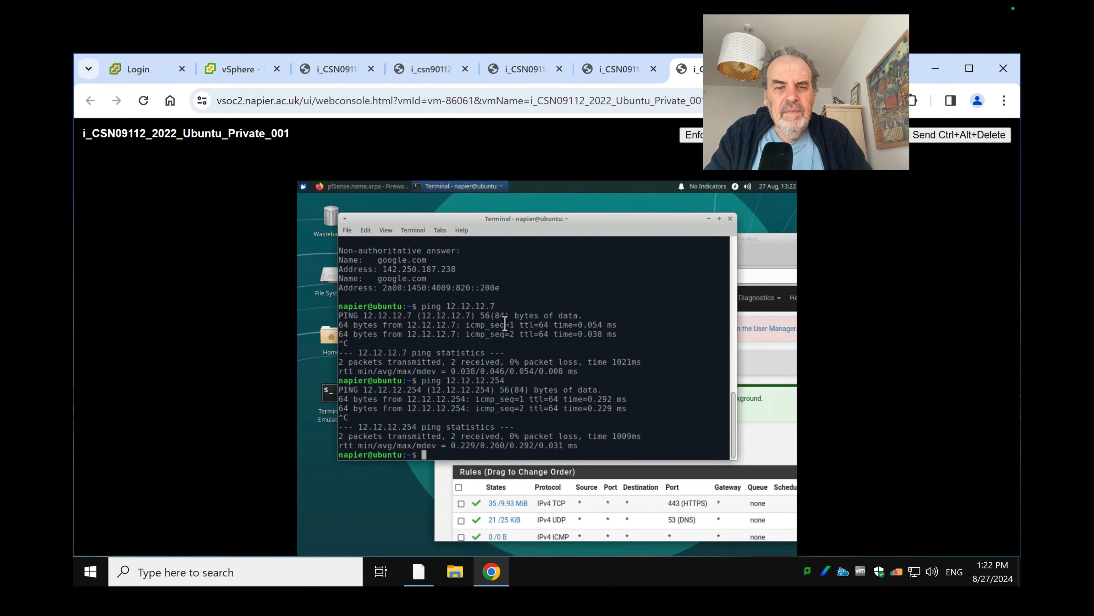
# Ping the DMZ gateway 12.12.13.254 by editing the previous command
pyautogui.press('Up')
pyautogui.press('Left')
pyautogui.press('Left')
pyautogui.press('Left')
pyautogui.press('Left')
pyautogui.press('Left')
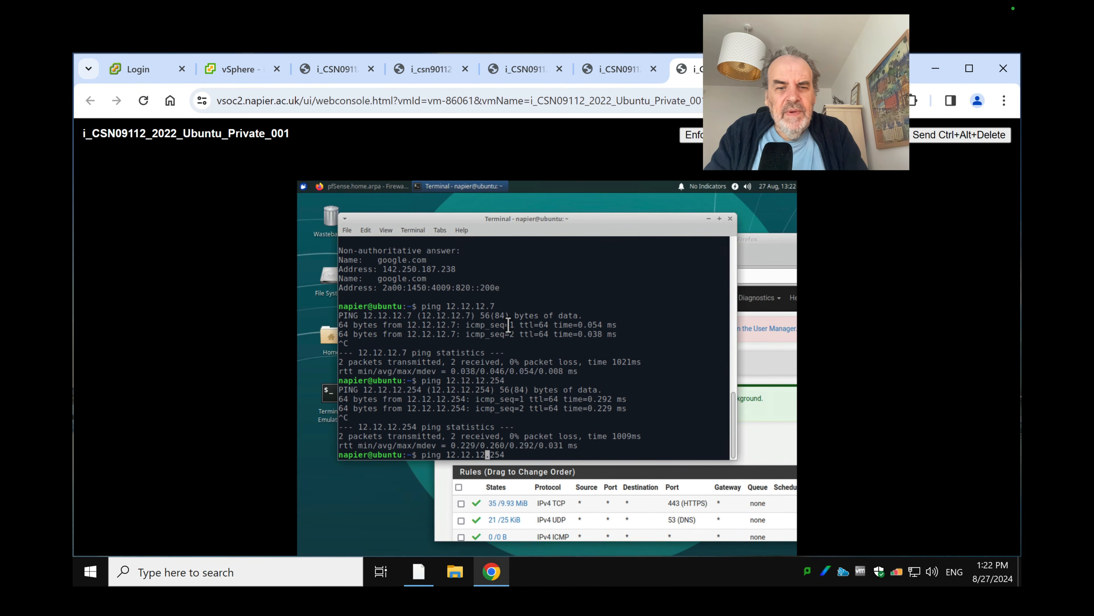
pyautogui.press('Delete')
pyautogui.write('3')
pyautogui.press('Return')
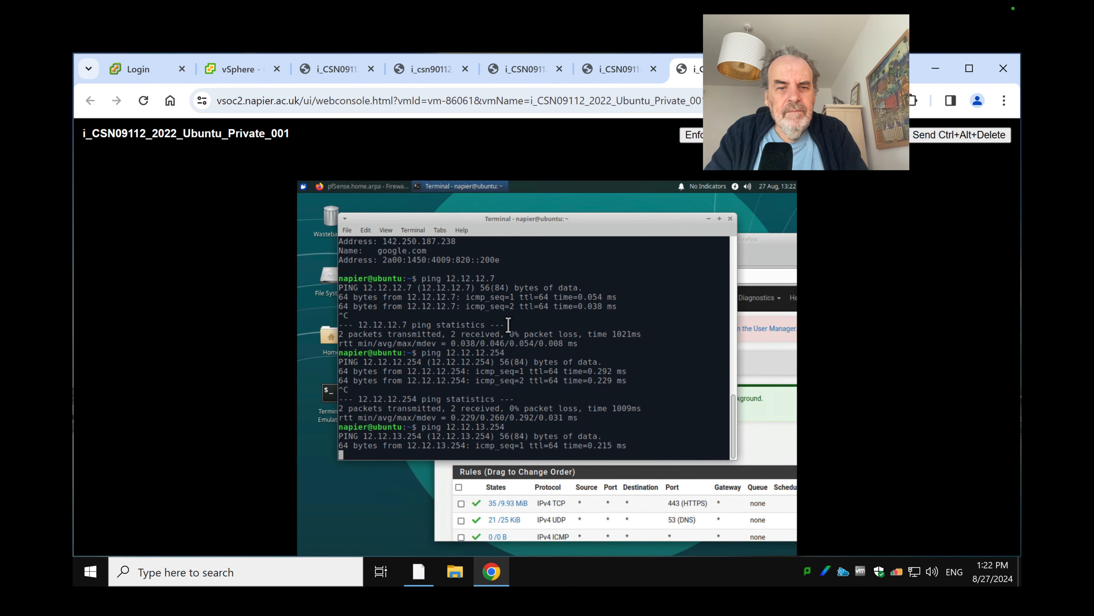
pyautogui.hotkey('ctrl', 'c')
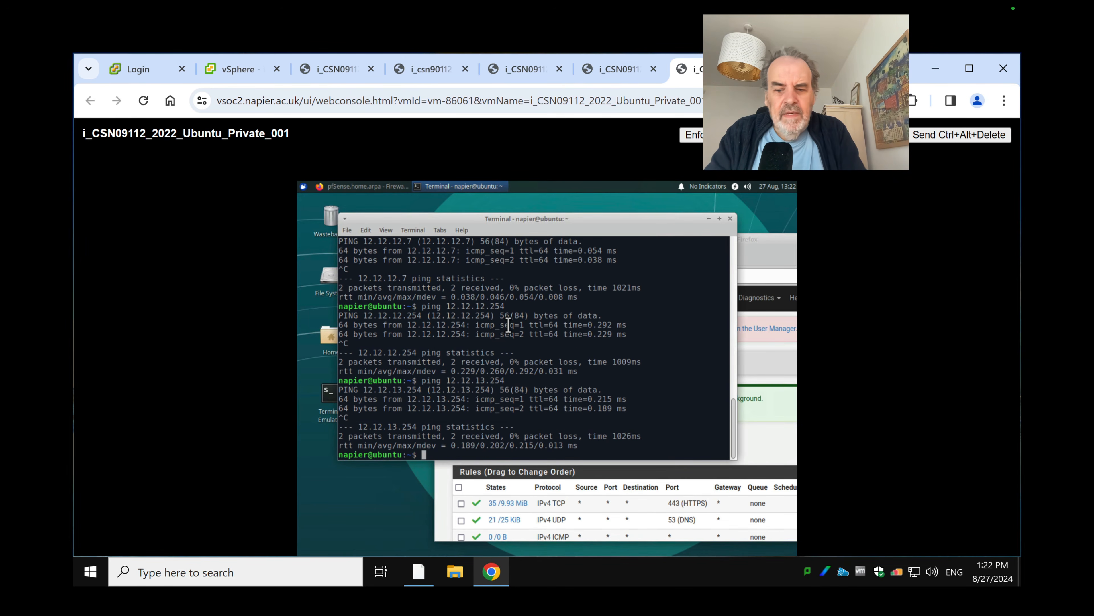
# Ping the DMZ hosts 12.12.13.7, 12.12.13.8 and 12.12.13.9, stopping each with Ctrl+C
pyautogui.press('Up')
pyautogui.press('BackSpace')
pyautogui.press('BackSpace')
pyautogui.press('BackSpace')
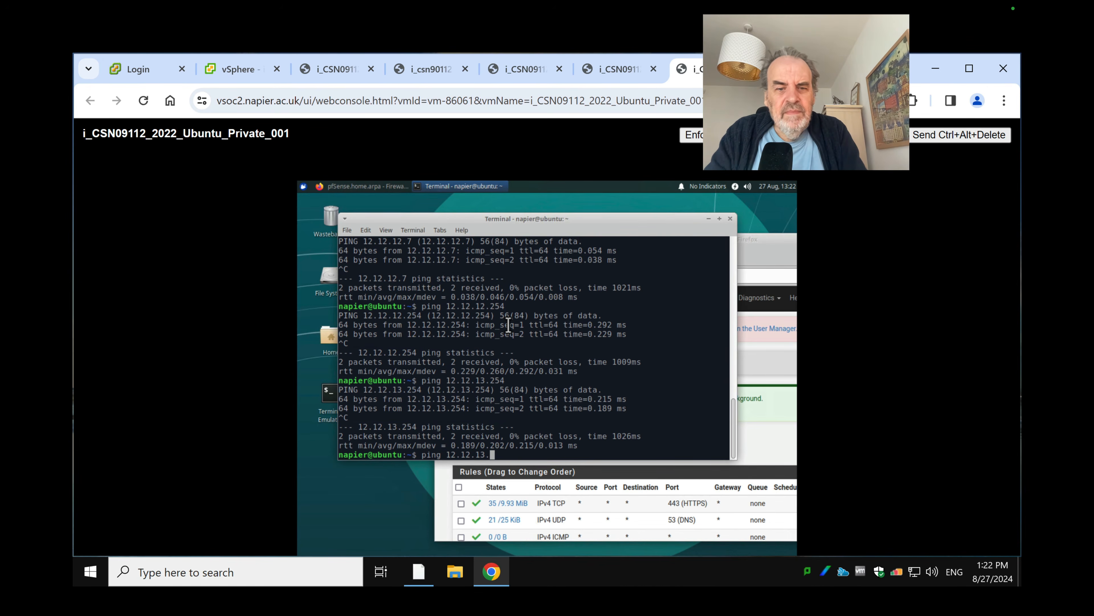
pyautogui.write('7')
pyautogui.press('Return')
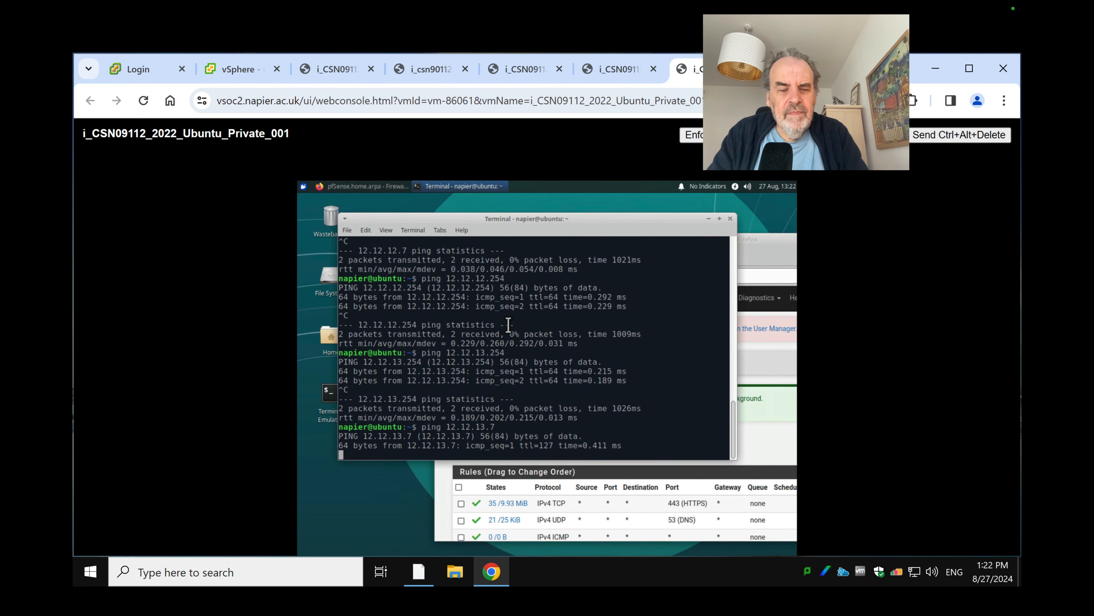
pyautogui.hotkey('ctrl', 'c')
pyautogui.press('Up')
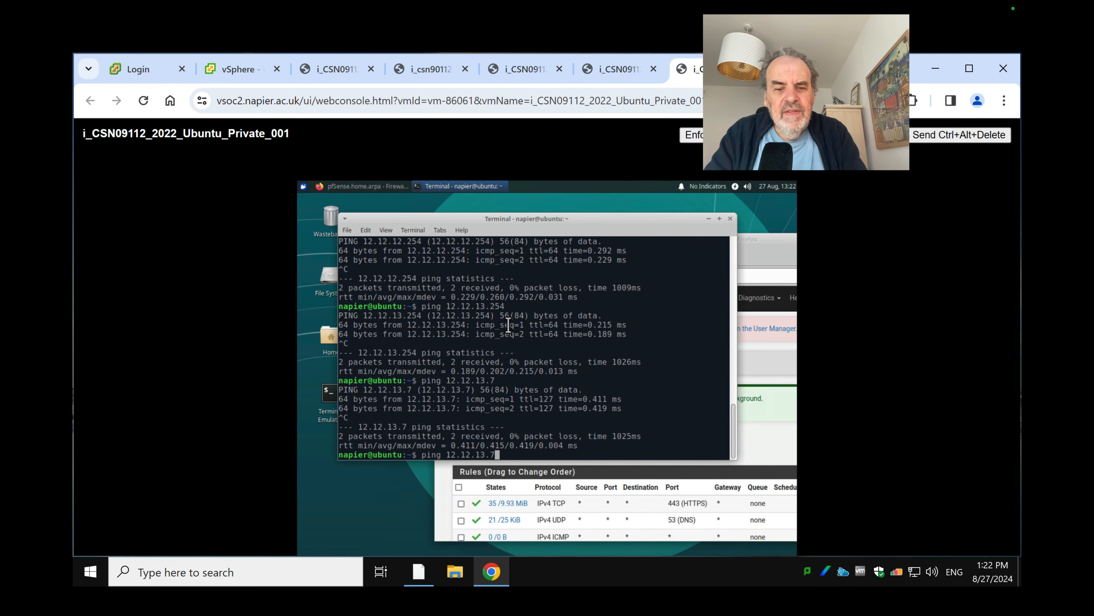
pyautogui.press('BackSpace')
pyautogui.write('8')
pyautogui.press('Return')
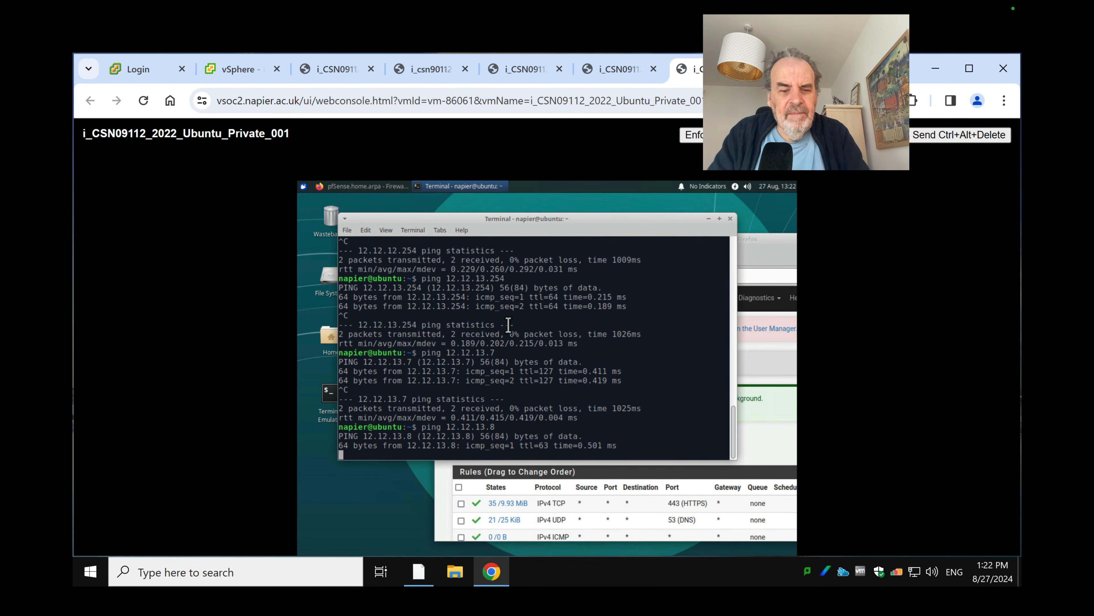
pyautogui.hotkey('ctrl', 'c')
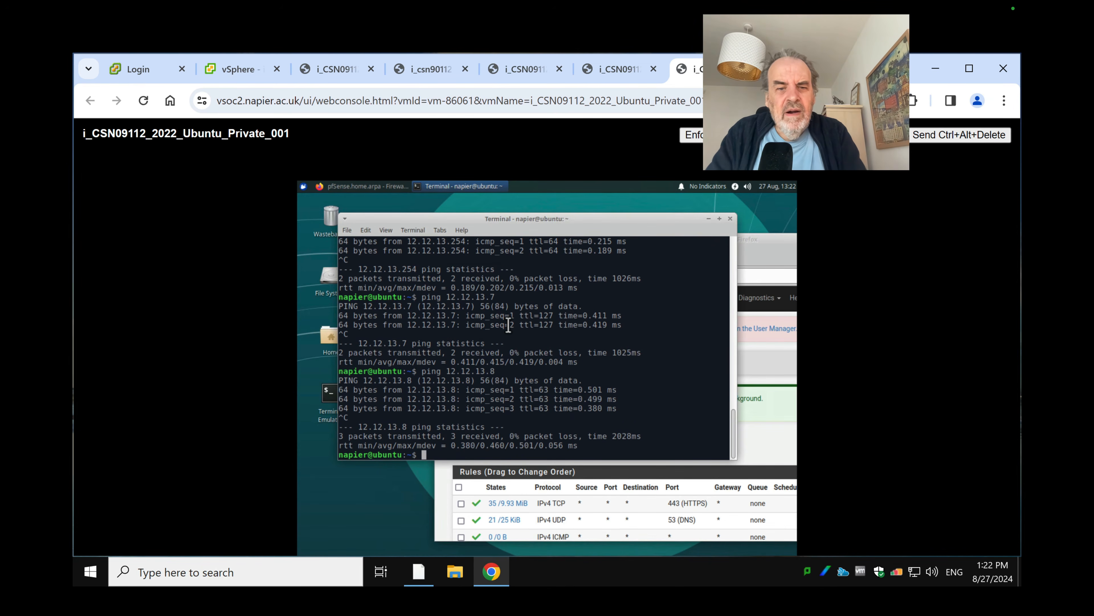
pyautogui.press('Up')
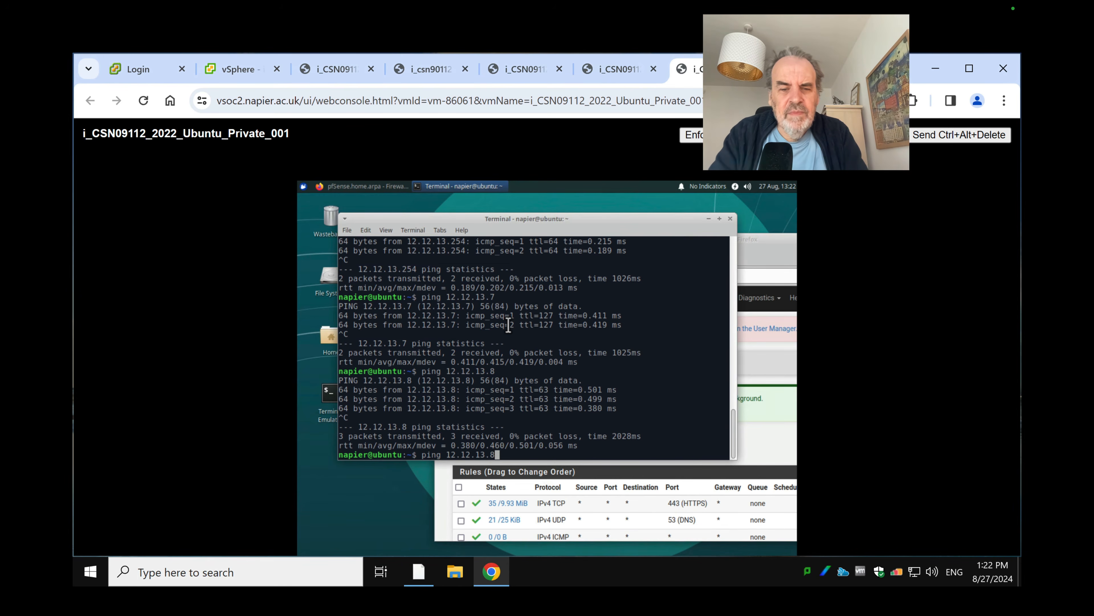
pyautogui.press('Return')
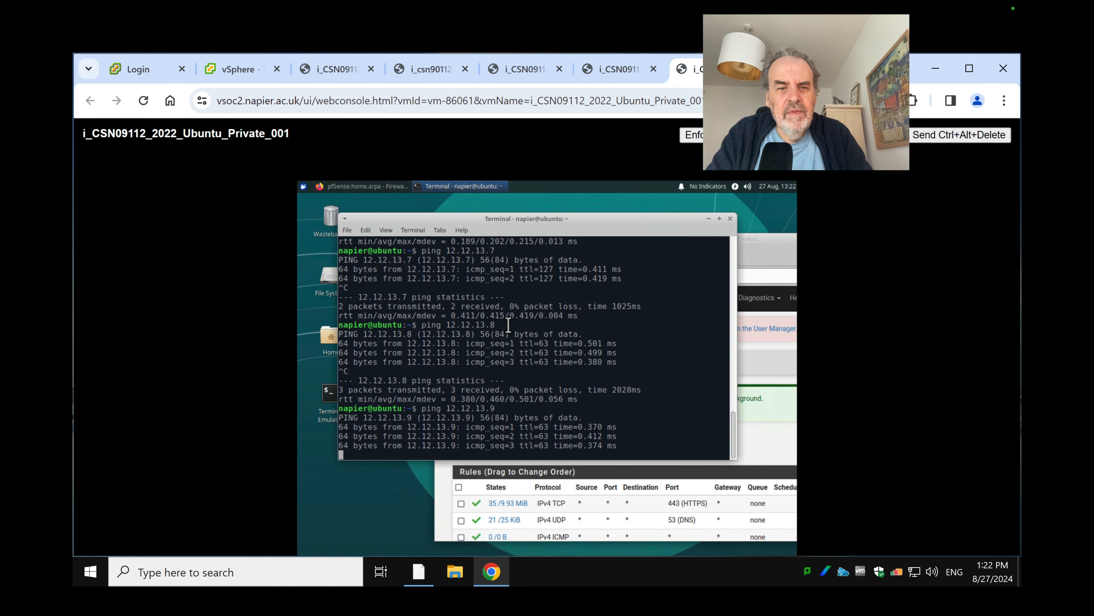
pyautogui.hotkey('ctrl', 'c')
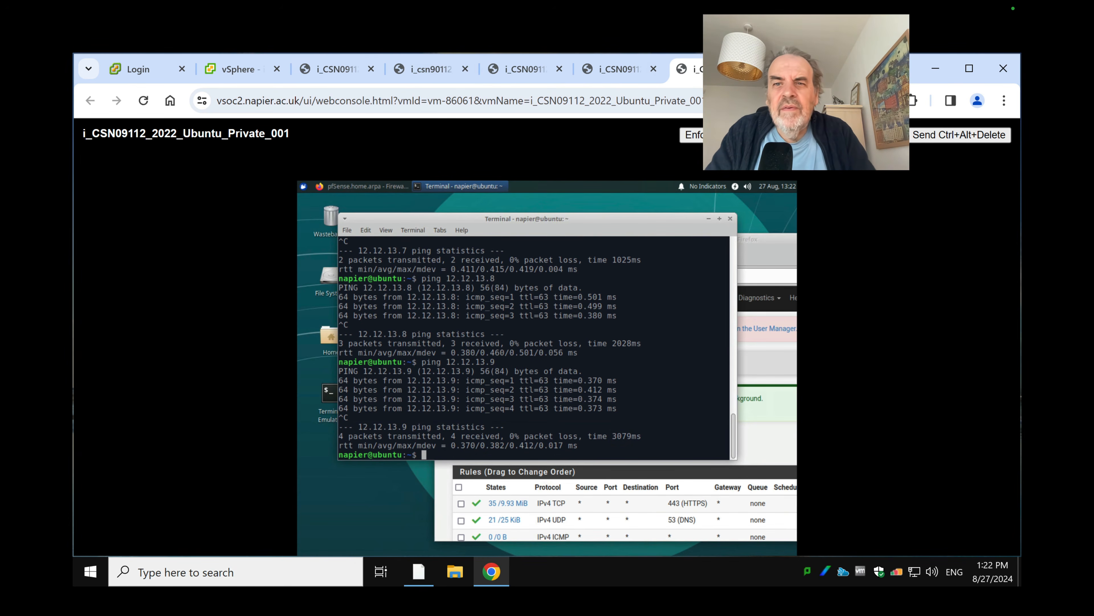
pyautogui.moveTo(810, 69)
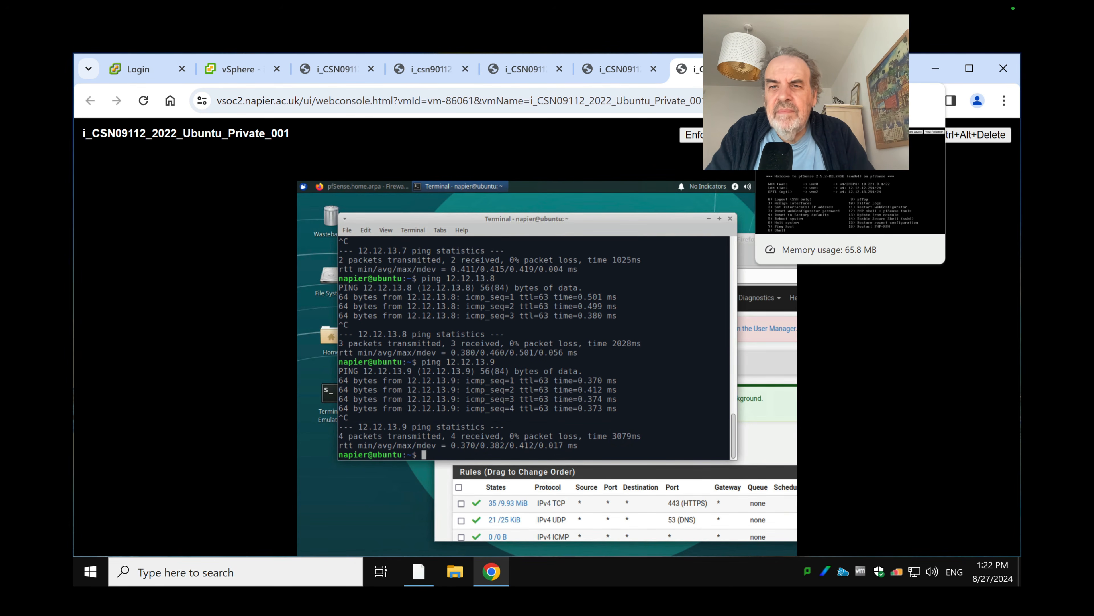
pyautogui.moveTo(624, 71)
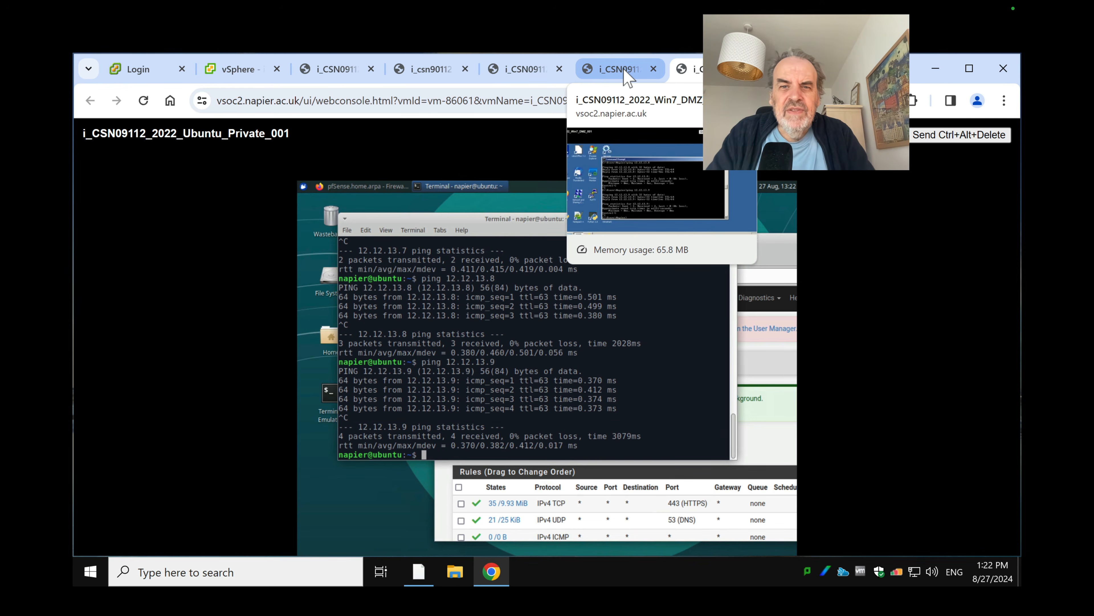
pyautogui.moveTo(526, 74)
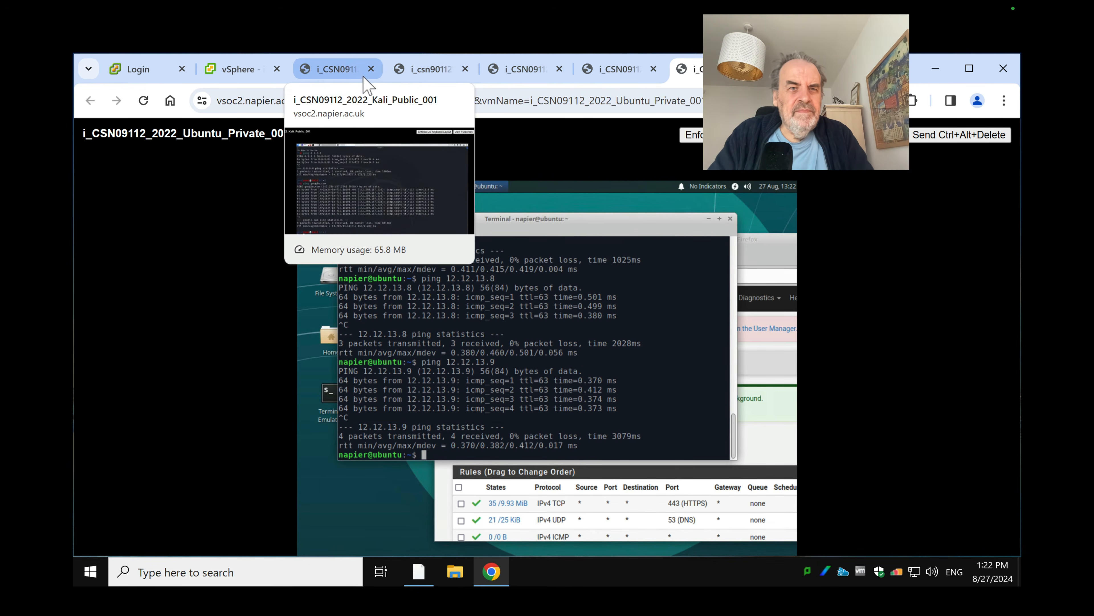
# Run 'ip ad' on the Kali_Public_001 console to read eth0's address 10.221.0.3
pyautogui.click(347, 70)
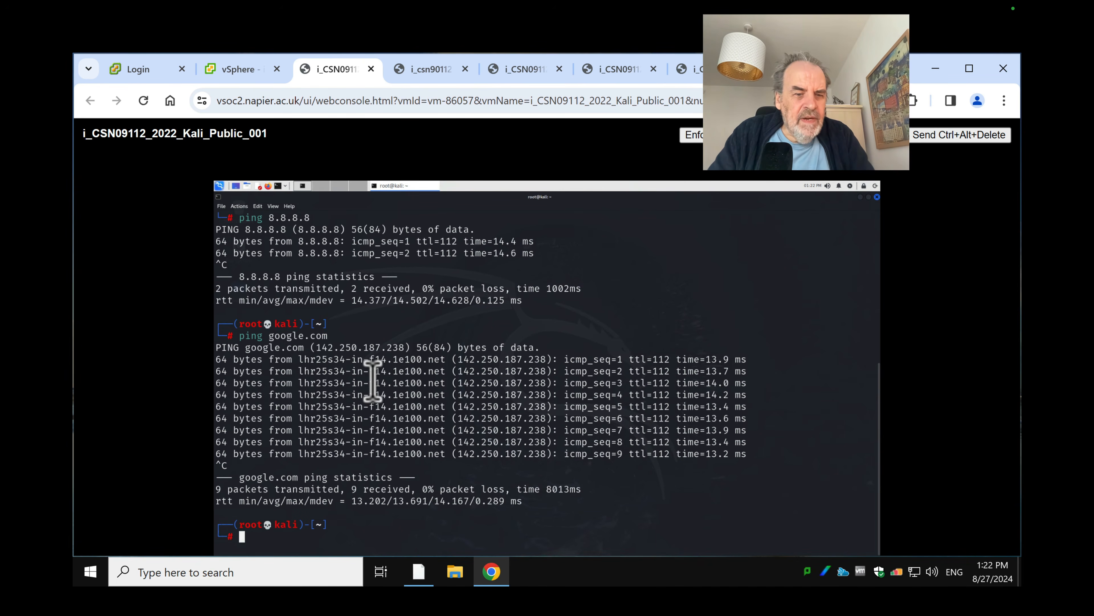
pyautogui.write('ip ad')
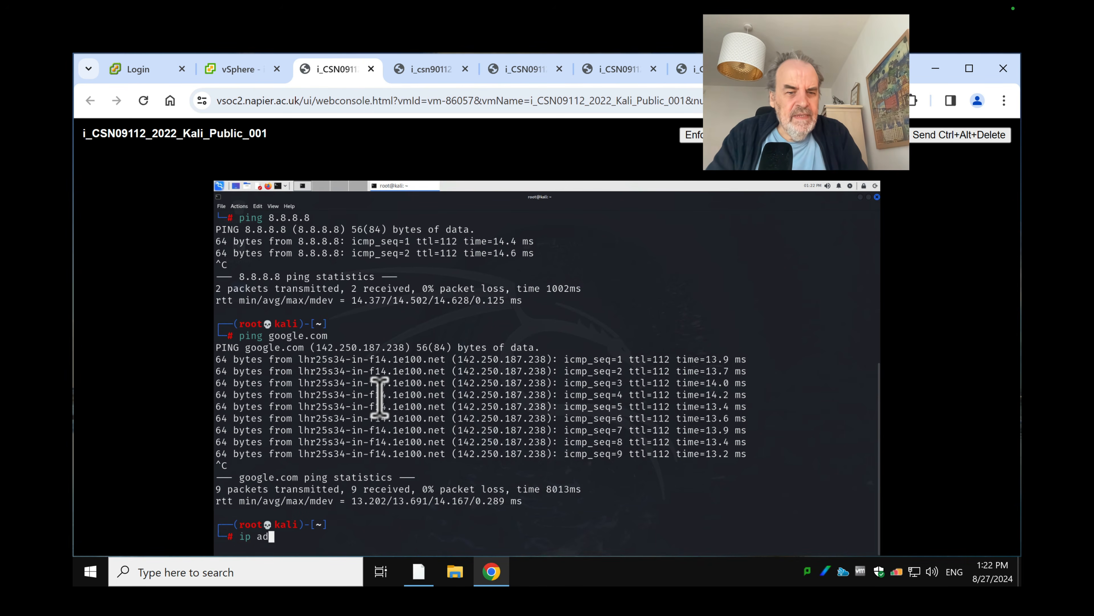
pyautogui.press('Return')
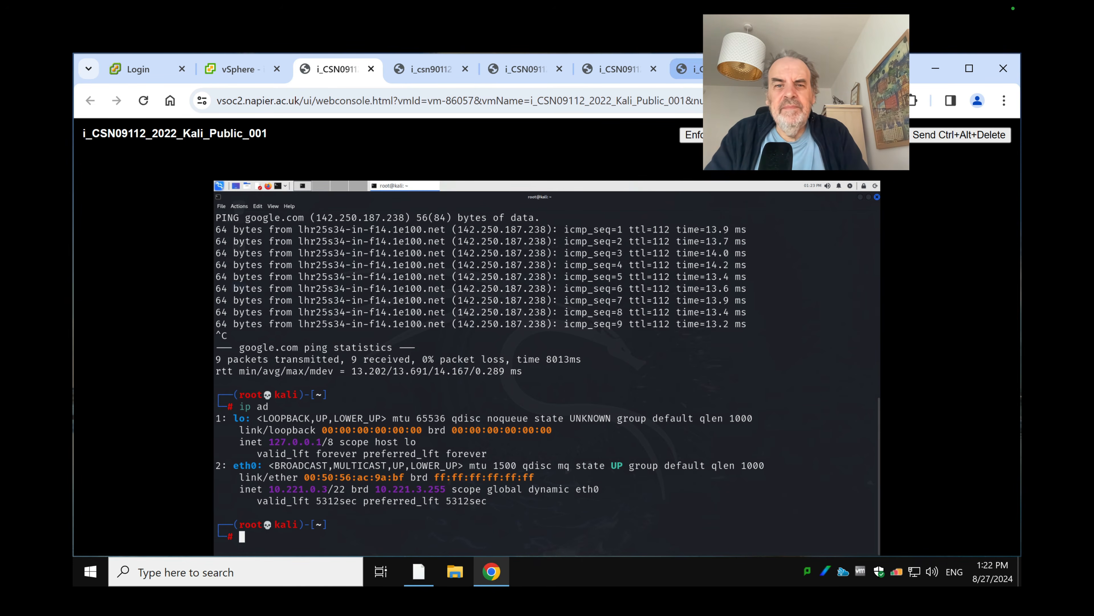
pyautogui.click(689, 69)
# Ping the Kali host 10.221.0.3 from the Ubuntu terminal
pyautogui.write('ping')
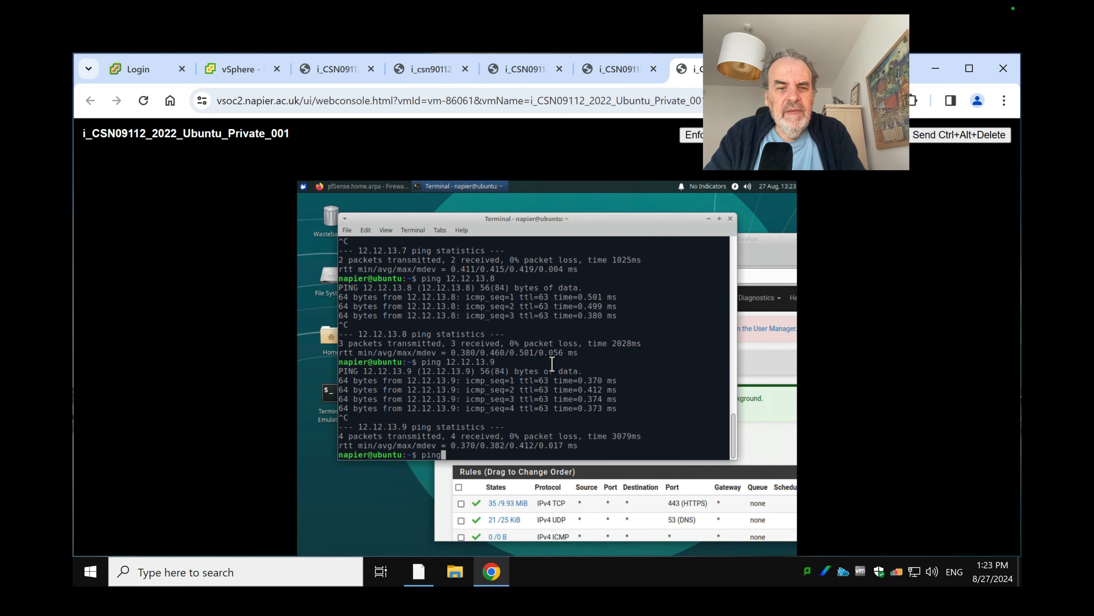
pyautogui.write(' 10.22')
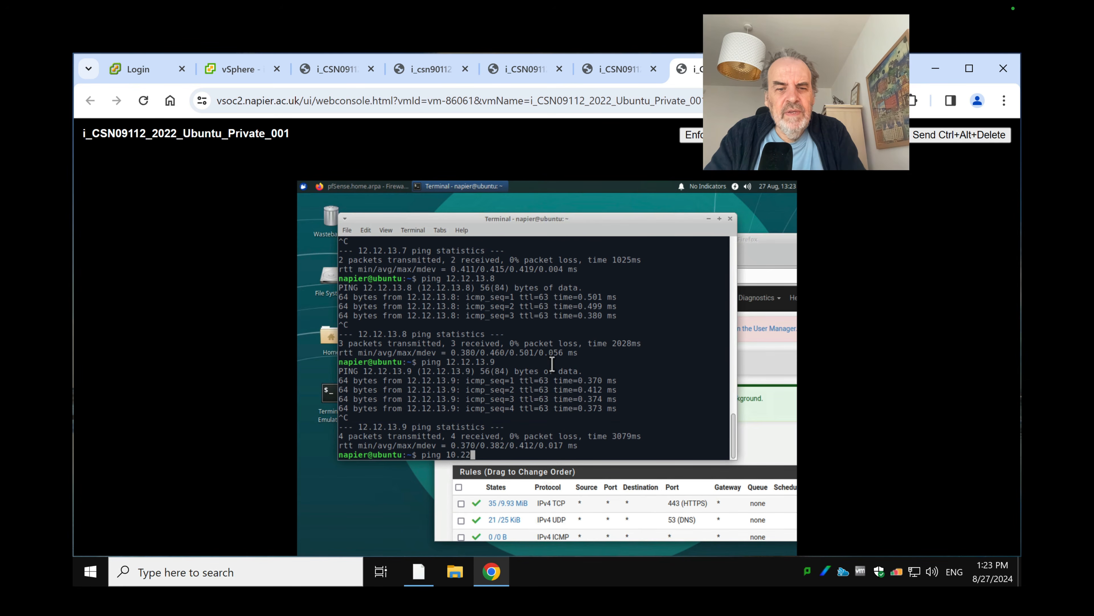
pyautogui.write('1.0.3')
pyautogui.press('Return')
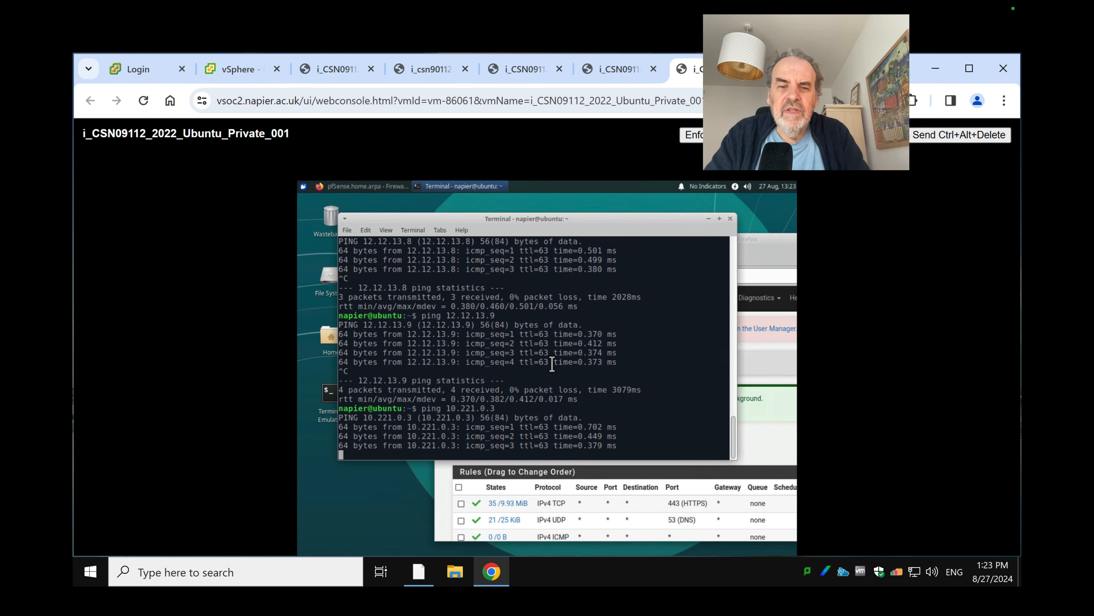
pyautogui.hotkey('ctrl', 'c')
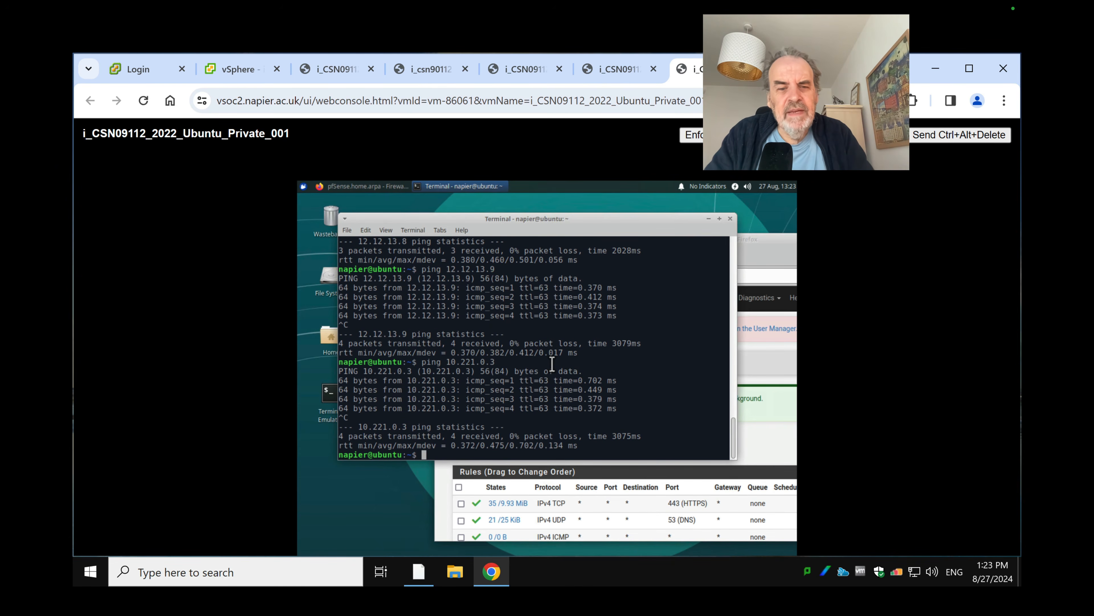
# Run an nmap scan of the DMZ host 12.12.13.7
pyautogui.write('nm')
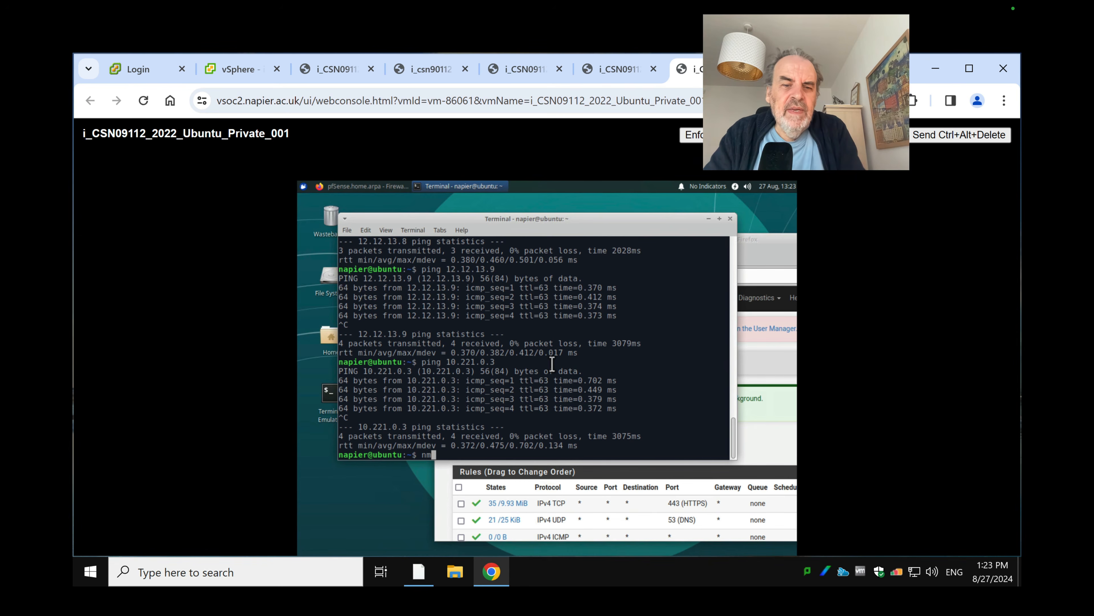
pyautogui.write('ap')
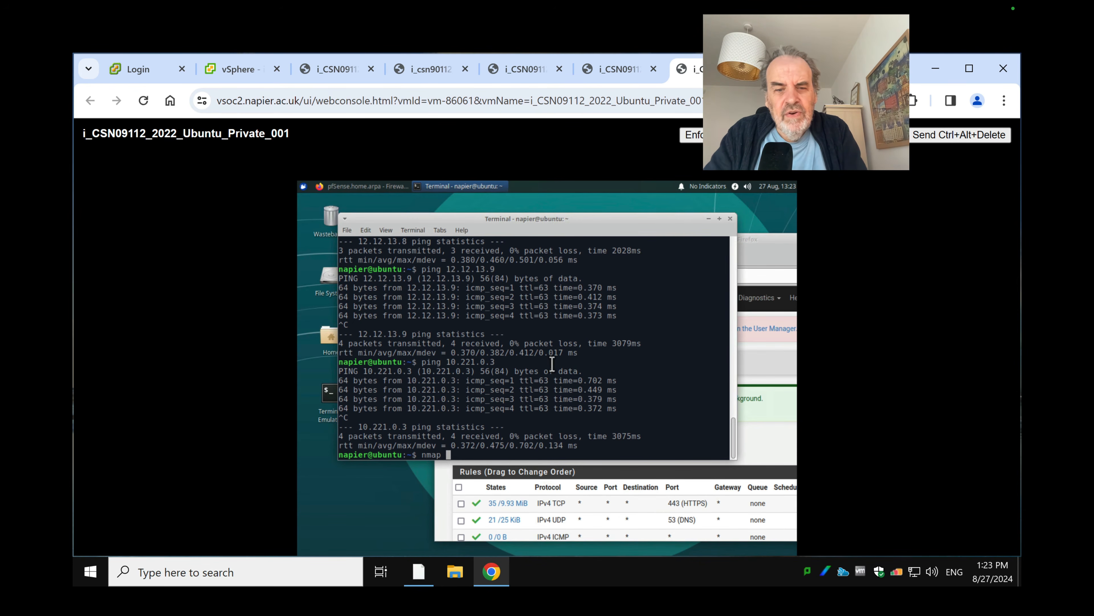
pyautogui.write('10.')
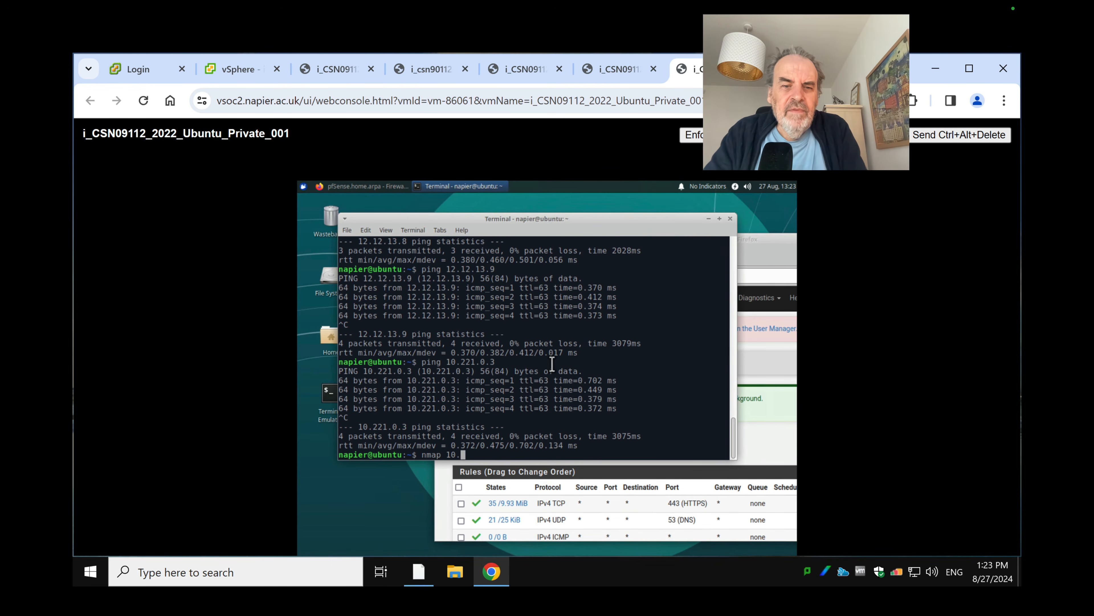
pyautogui.press('BackSpace')
pyautogui.press('BackSpace')
pyautogui.write('2.12.1')
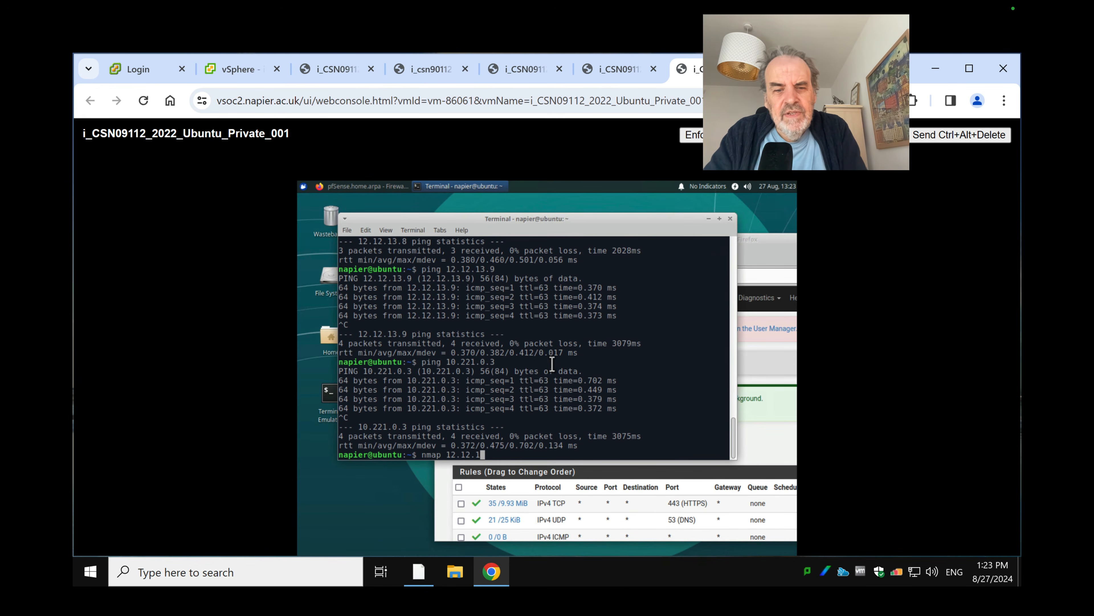
pyautogui.write('2.')
pyautogui.press('BackSpace')
pyautogui.press('BackSpace')
pyautogui.write('3.7')
pyautogui.press('Return')
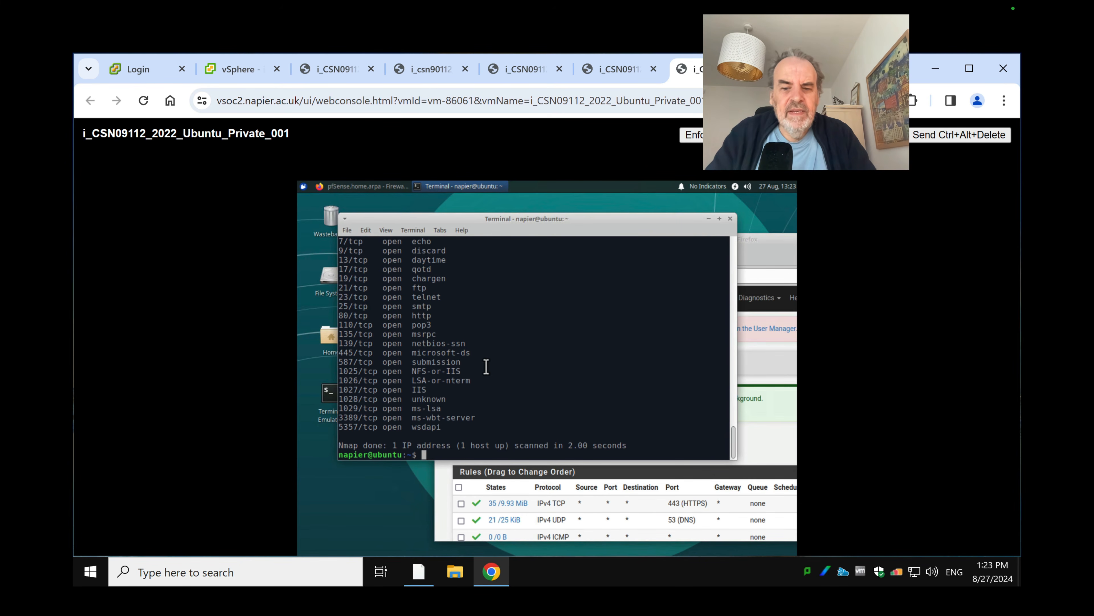
# Rerun nmap against 12.12.13.8 and 12.12.13.9 and review the open ports
pyautogui.press('Up')
pyautogui.press('BackSpace')
pyautogui.write('8')
pyautogui.press('Return')
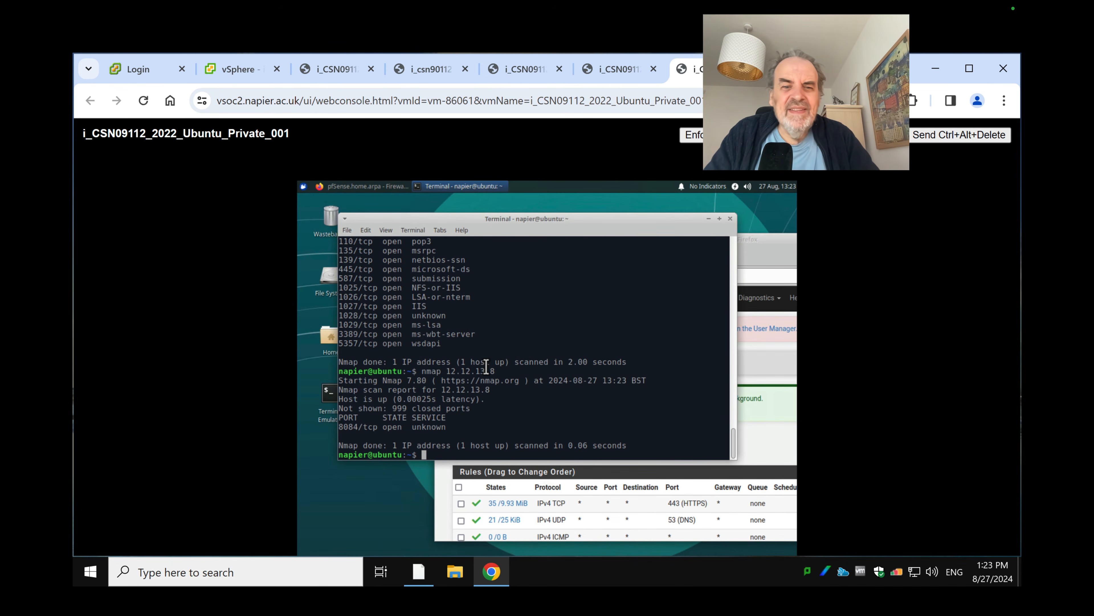
pyautogui.press('Up')
pyautogui.press('BackSpace')
pyautogui.write('7')
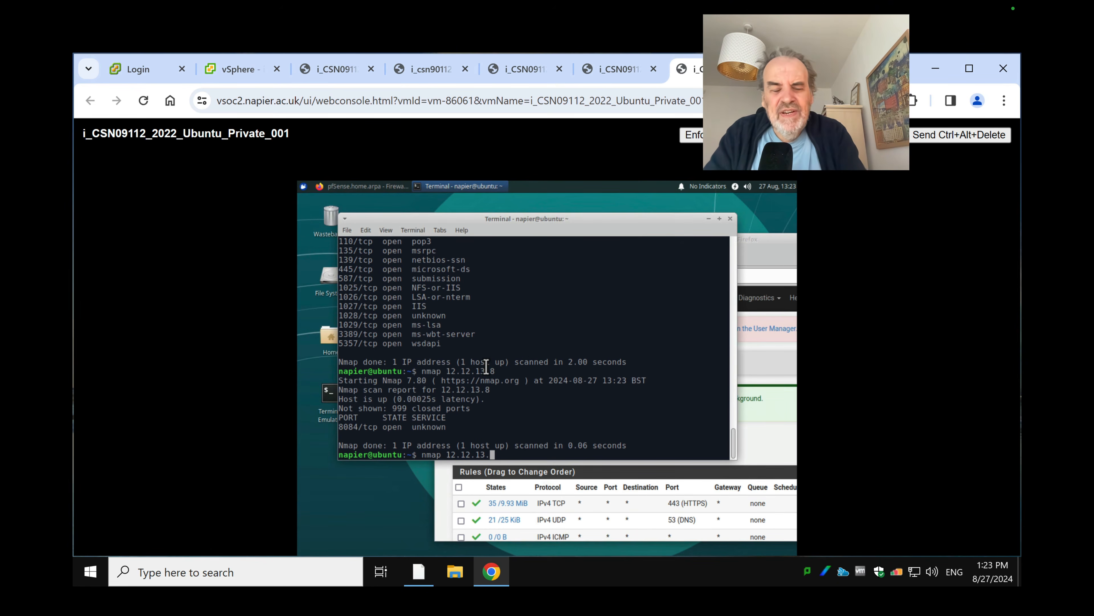
pyautogui.press('Return')
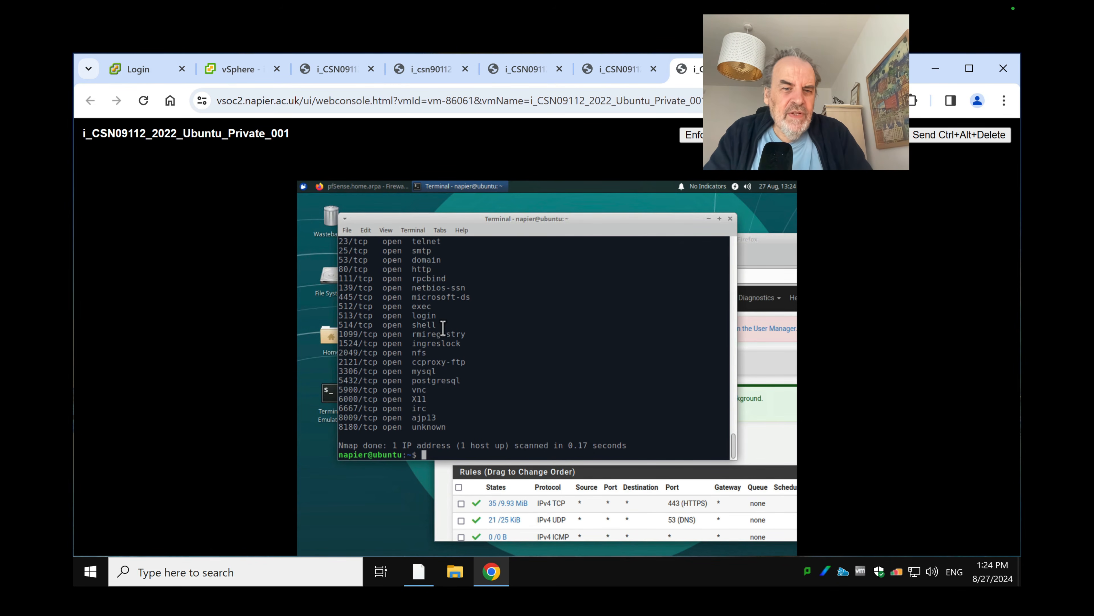
pyautogui.scroll(4, 460, 299)
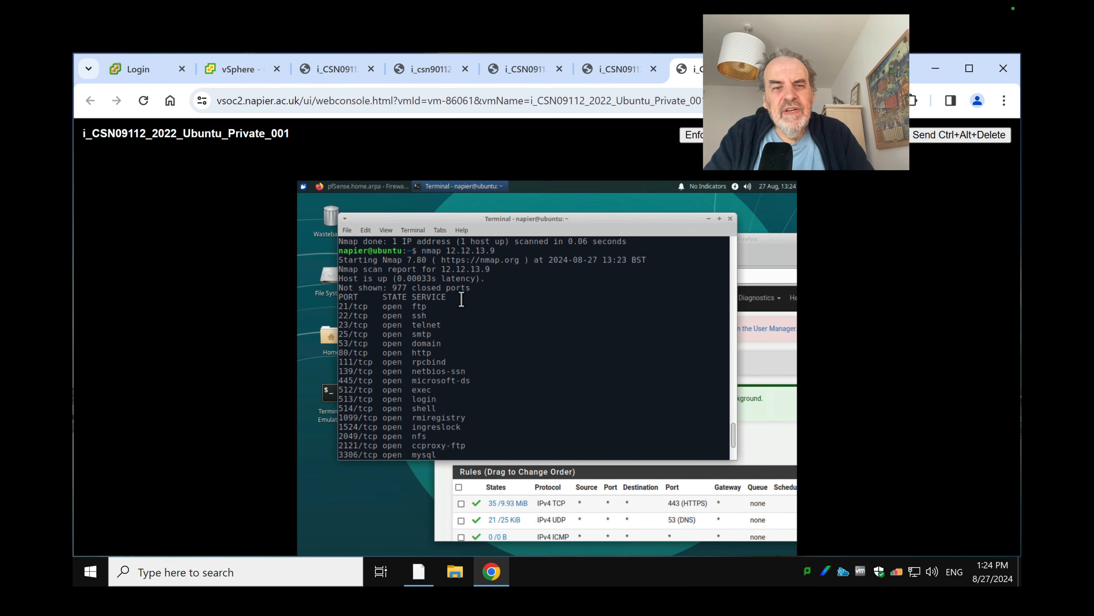
pyautogui.scroll(-4, 456, 276)
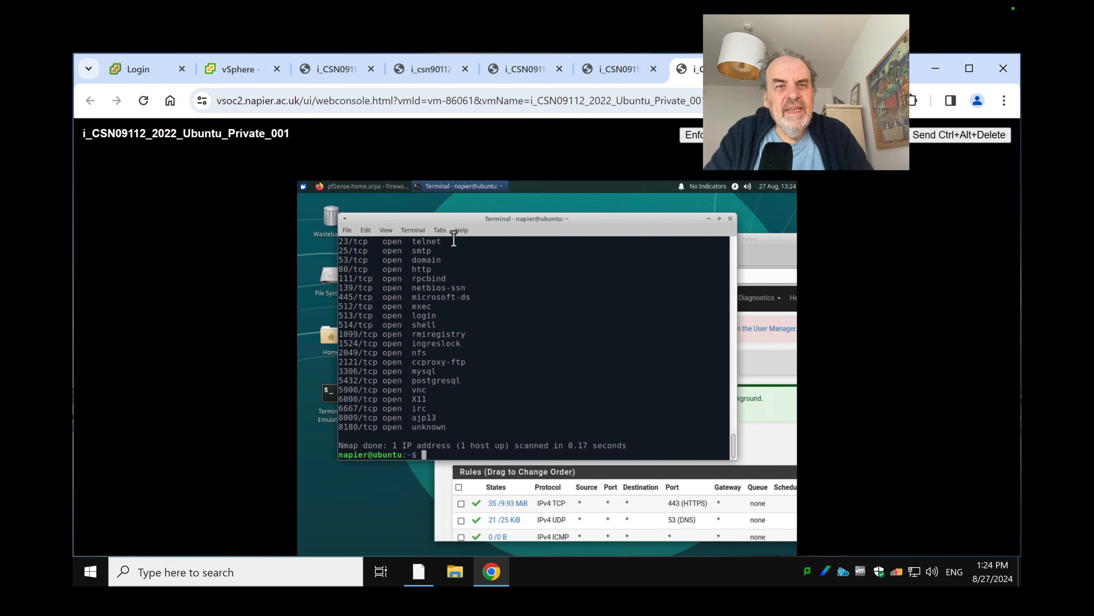
# Run 'nmap 12.12.12.7' in the Win7 DMZ Command Prompt, finding only 443 closed
pyautogui.click(618, 71)
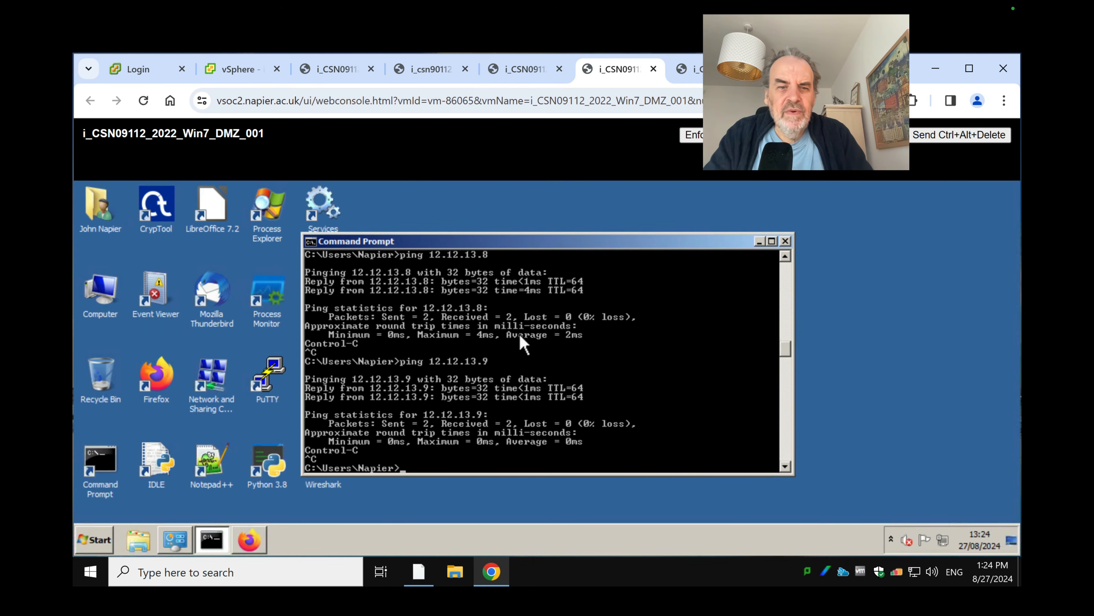
pyautogui.click(515, 370)
pyautogui.write('nmap')
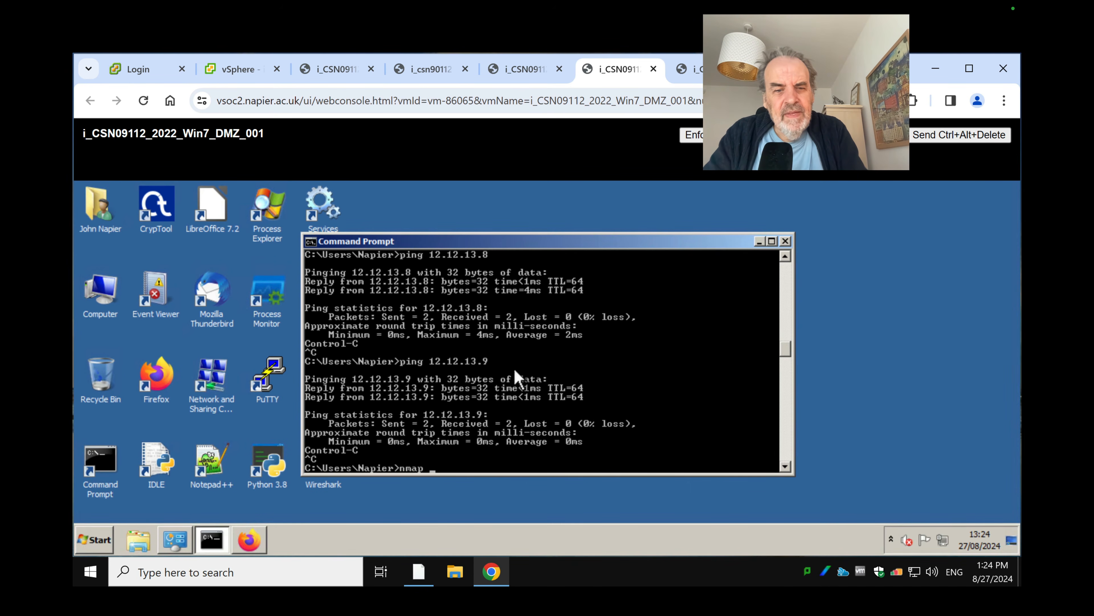
pyautogui.write(' 12.1')
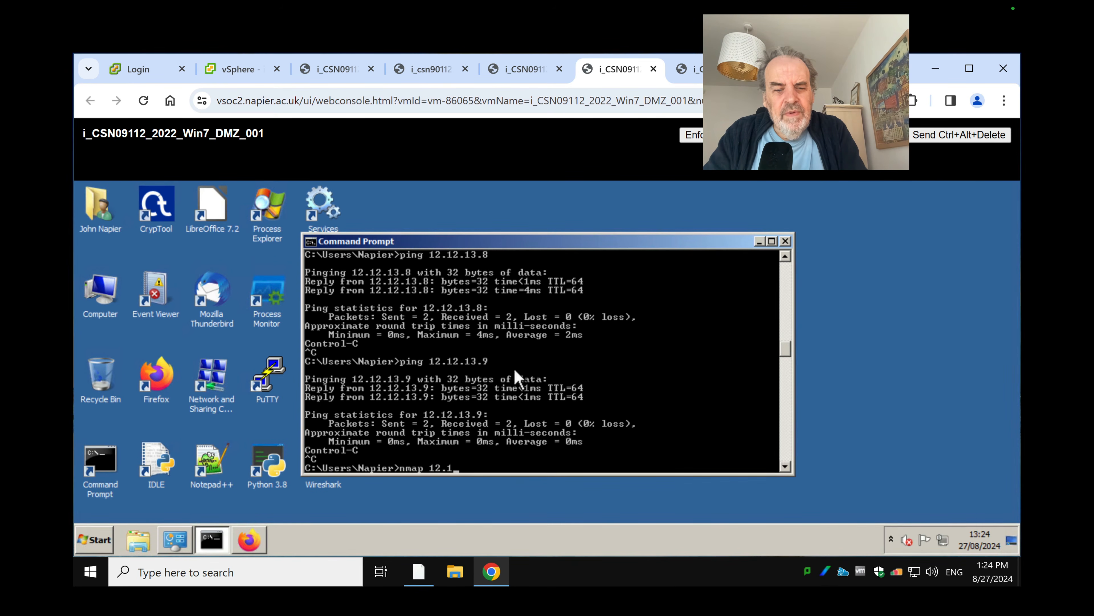
pyautogui.write('2.12.7')
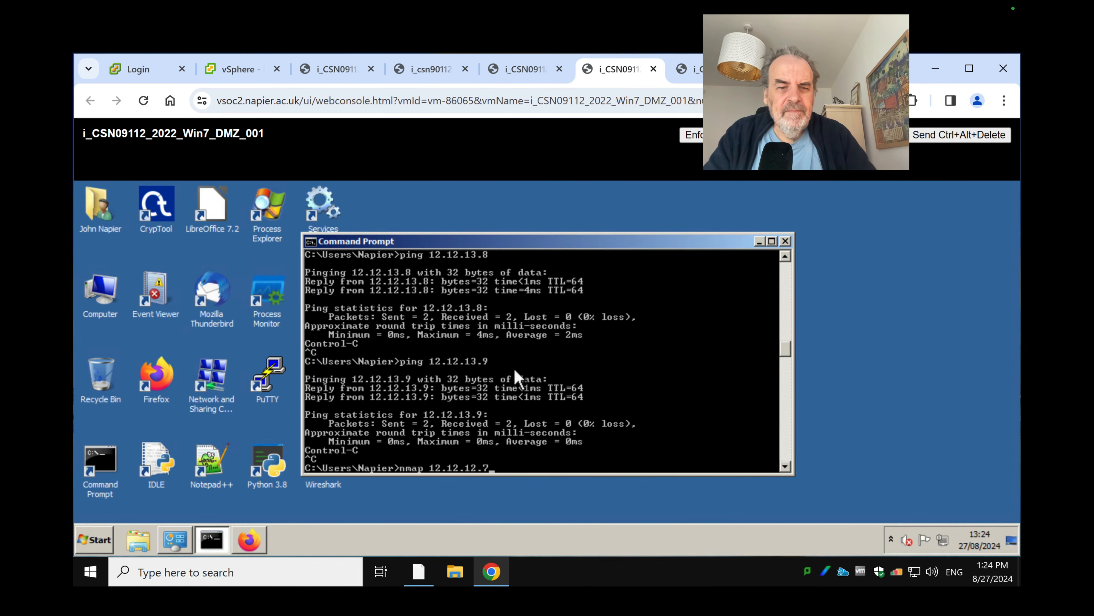
pyautogui.press('Return')
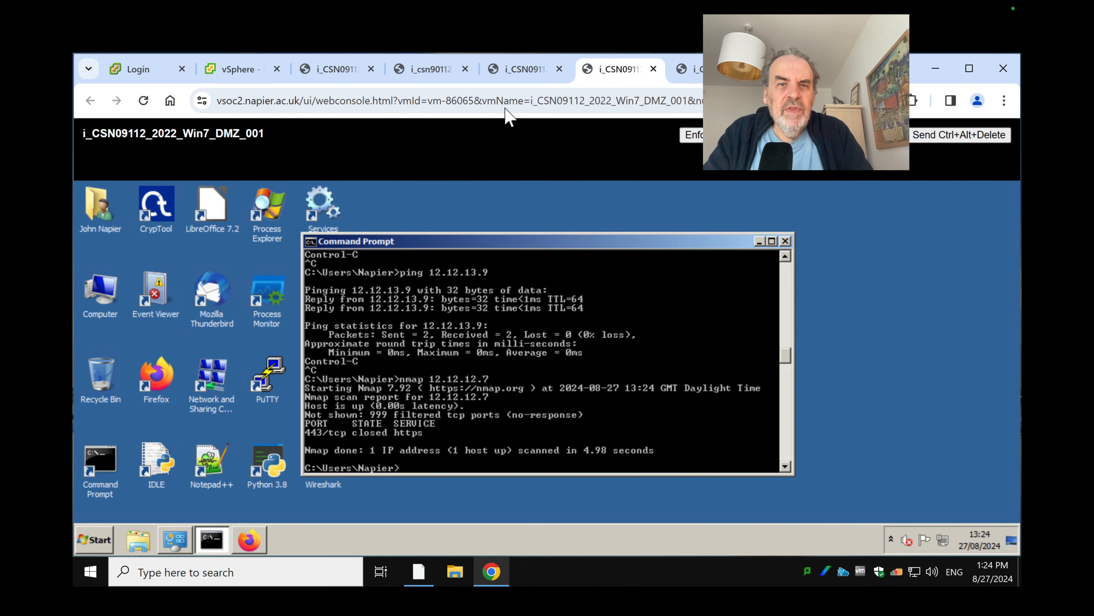
pyautogui.click(239, 72)
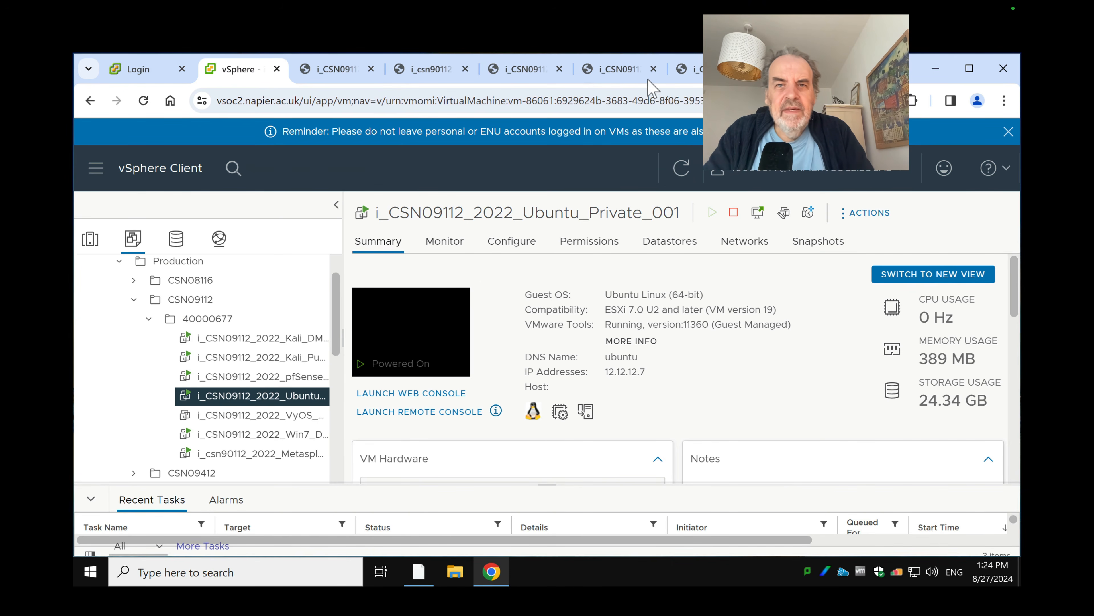
# Bring the pfSense OPT1 rules page forward on the Ubuntu console and add a rule at the top
pyautogui.click(689, 69)
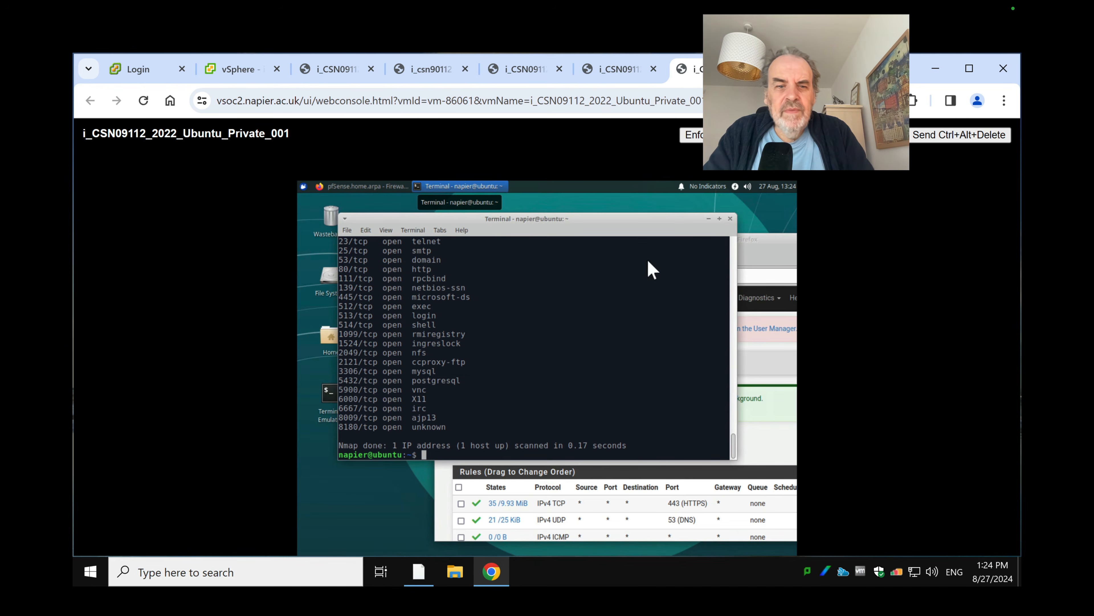
pyautogui.click(794, 253)
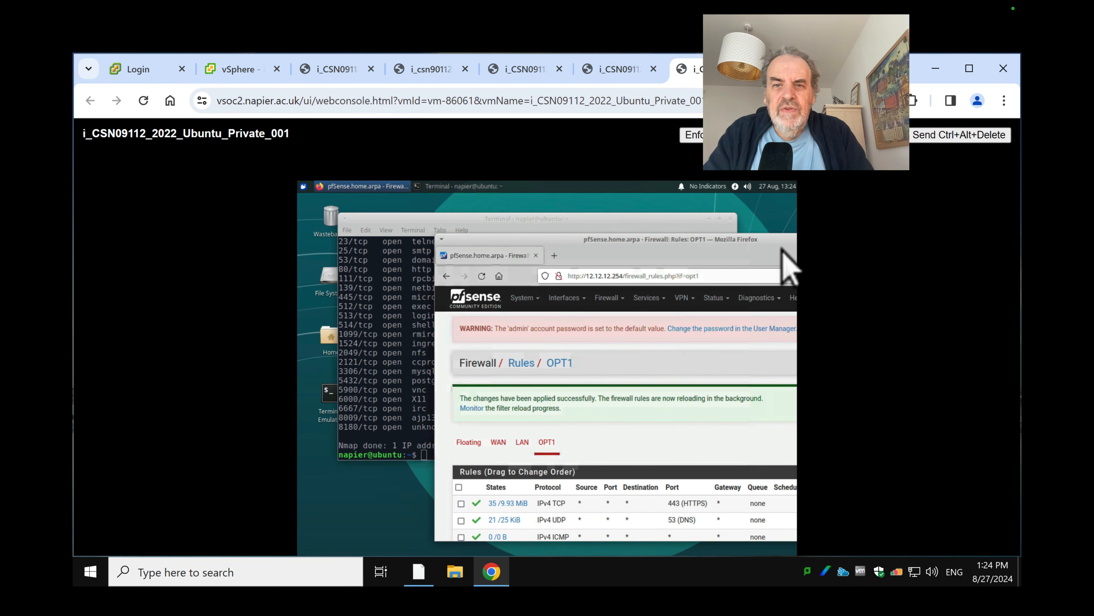
pyautogui.moveTo(706, 239); pyautogui.dragTo(660, 244)
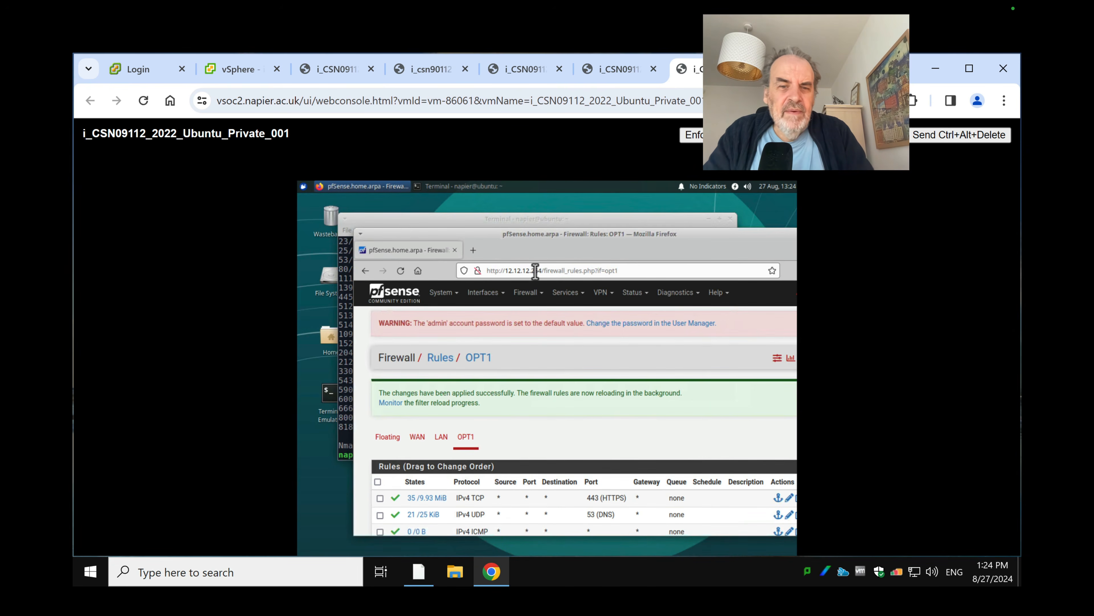
pyautogui.moveTo(491, 239); pyautogui.dragTo(447, 205)
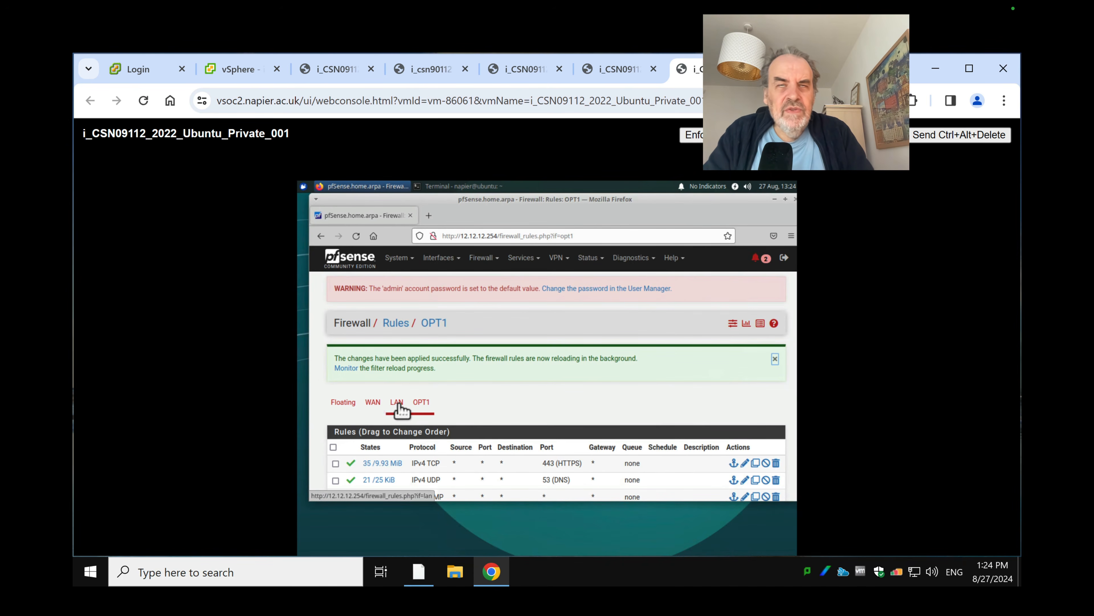
pyautogui.scroll(-3, 459, 413)
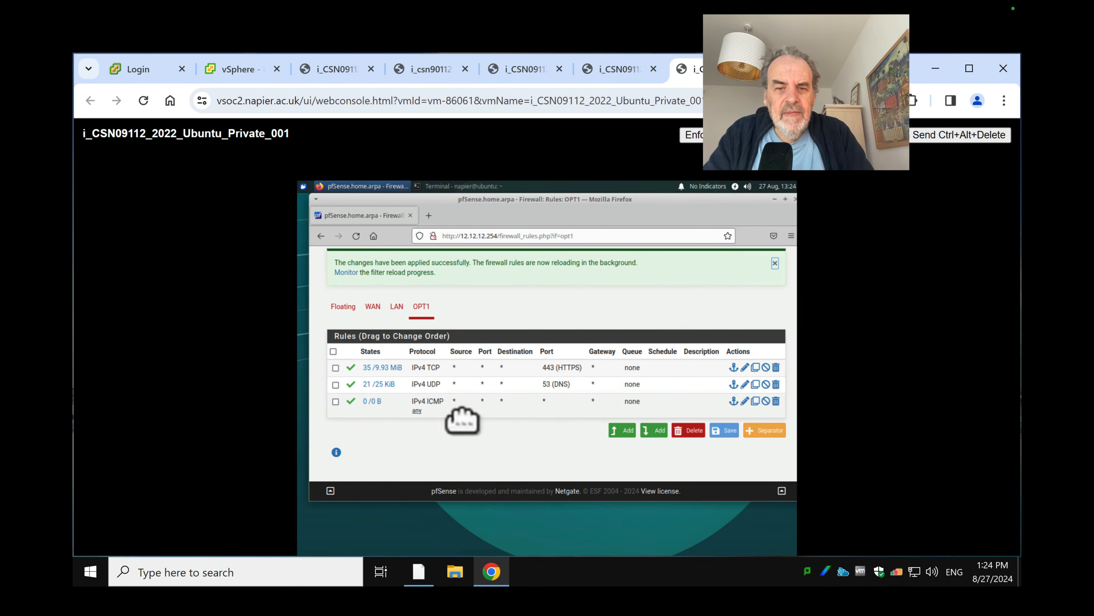
pyautogui.click(624, 429)
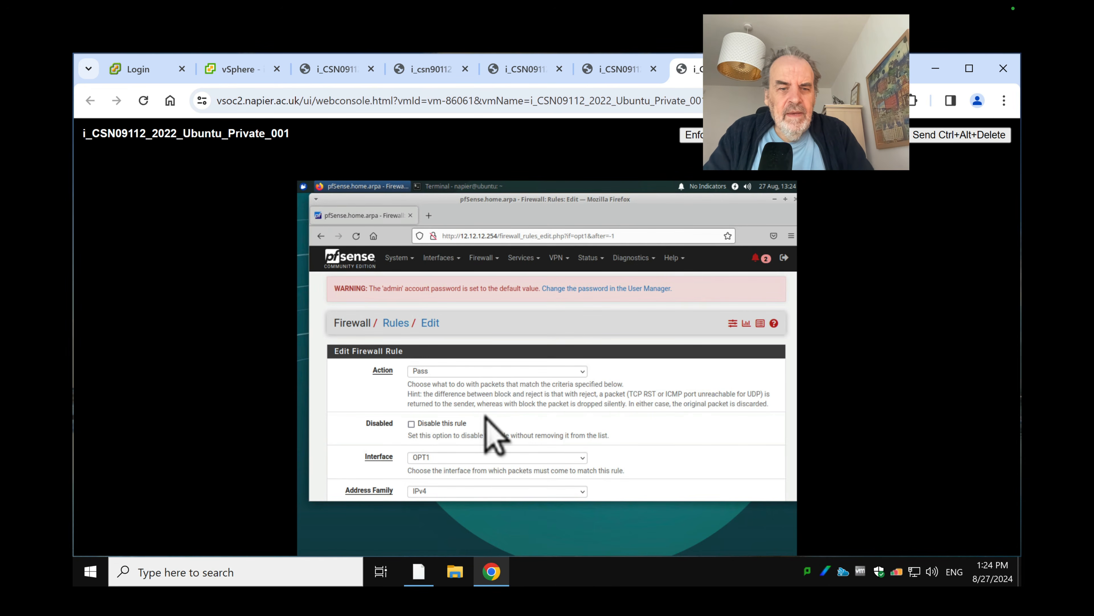
# Set the new rule's source to any and its destination to LAN net
pyautogui.scroll(-5, 495, 440)
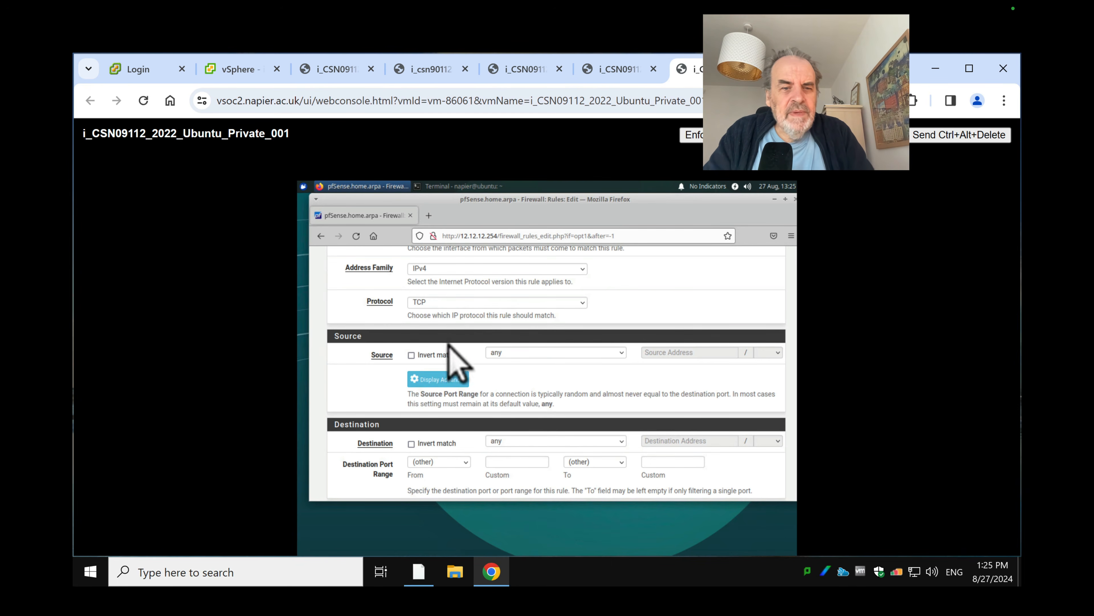
pyautogui.click(510, 356)
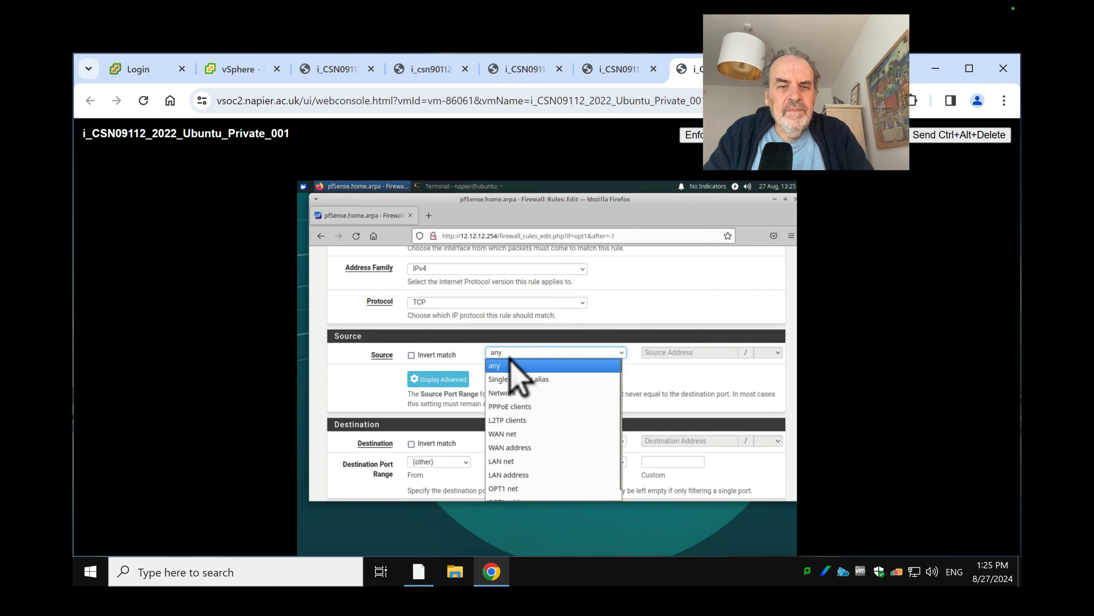
pyautogui.click(462, 341)
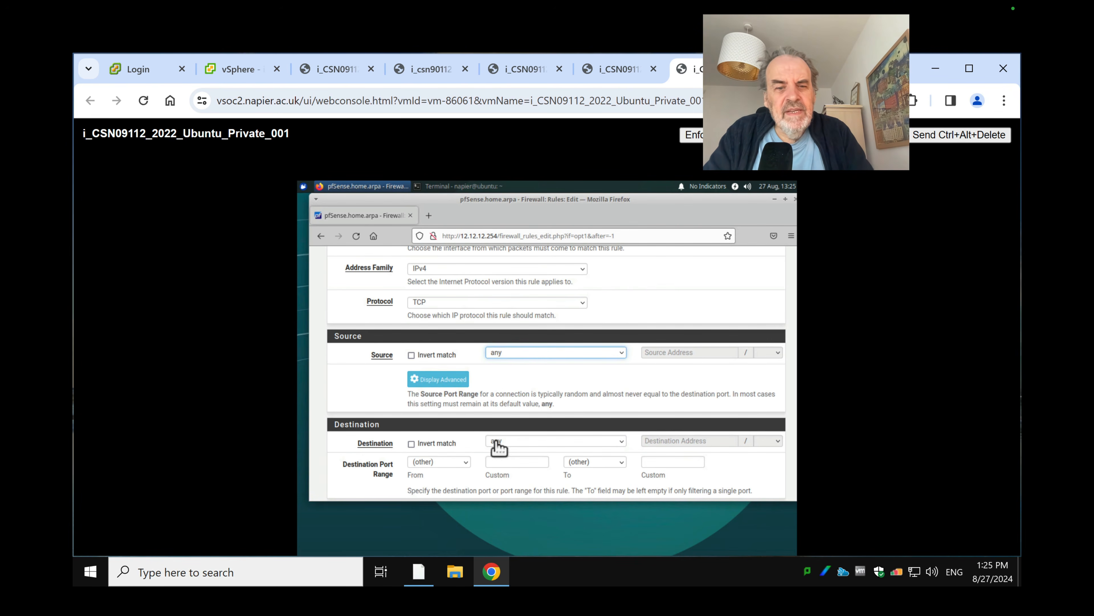
pyautogui.click(509, 447)
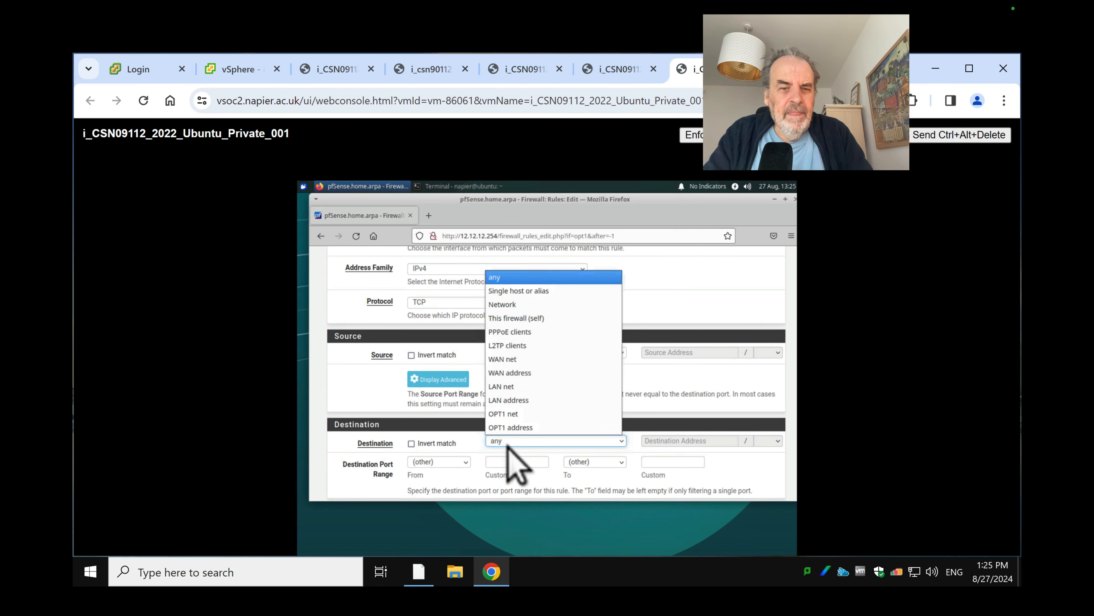
pyautogui.click(537, 388)
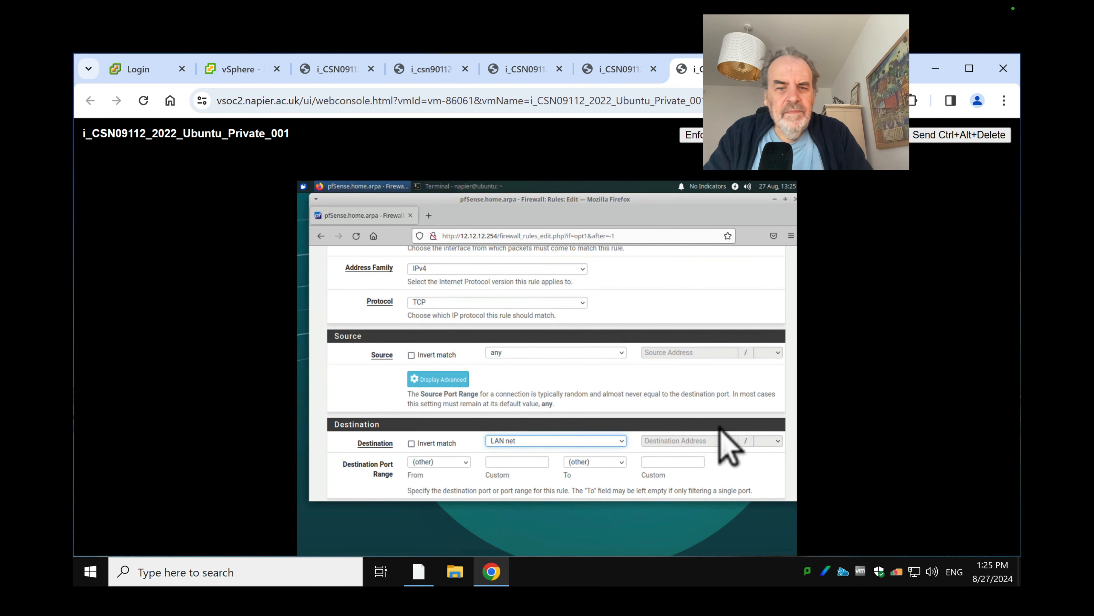
pyautogui.scroll(-5, 719, 426)
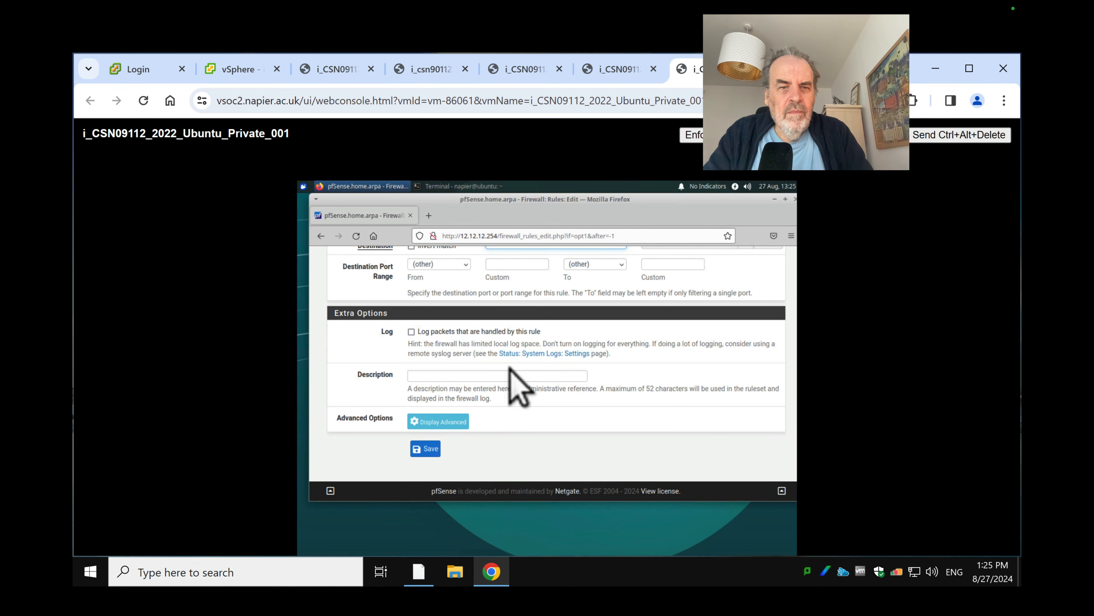
pyautogui.scroll(2, 510, 366)
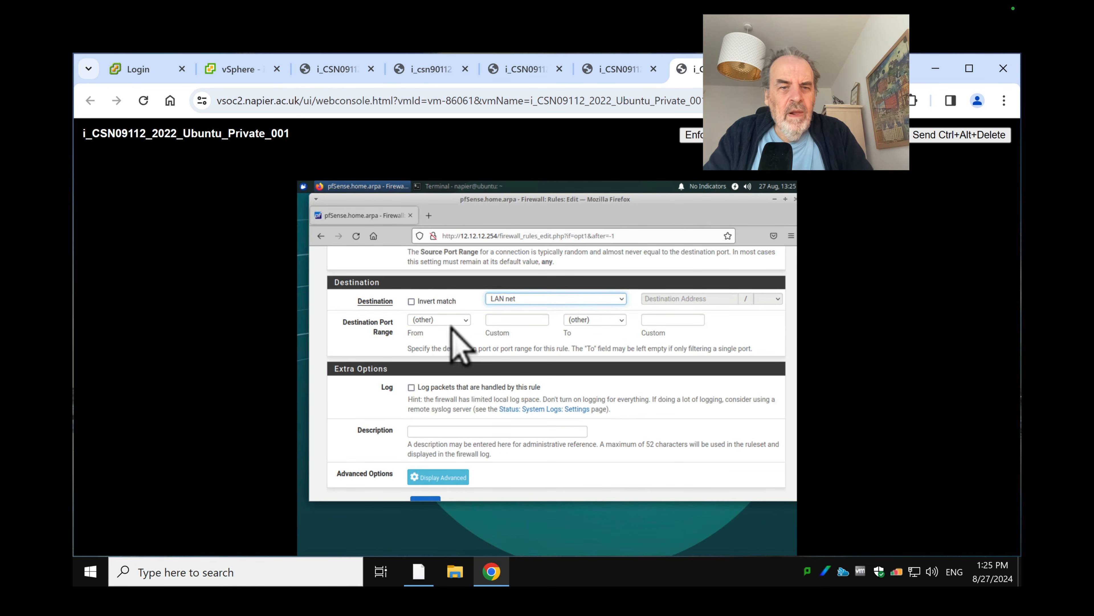
# Set the destination port range from any to any, then save and apply the rule
pyautogui.click(447, 321)
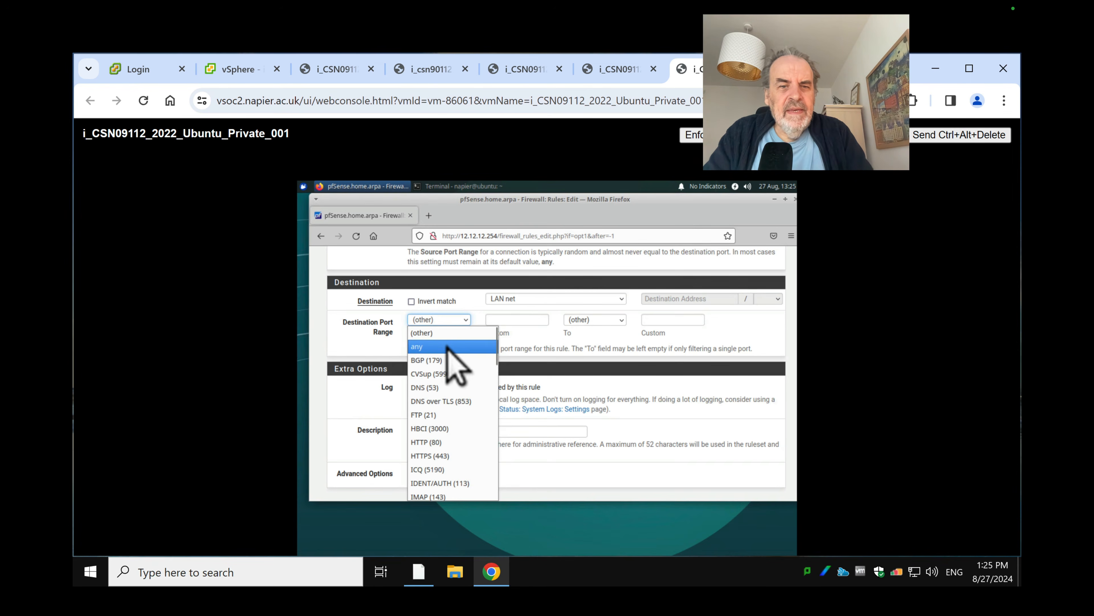
pyautogui.click(448, 347)
pyautogui.click(595, 320)
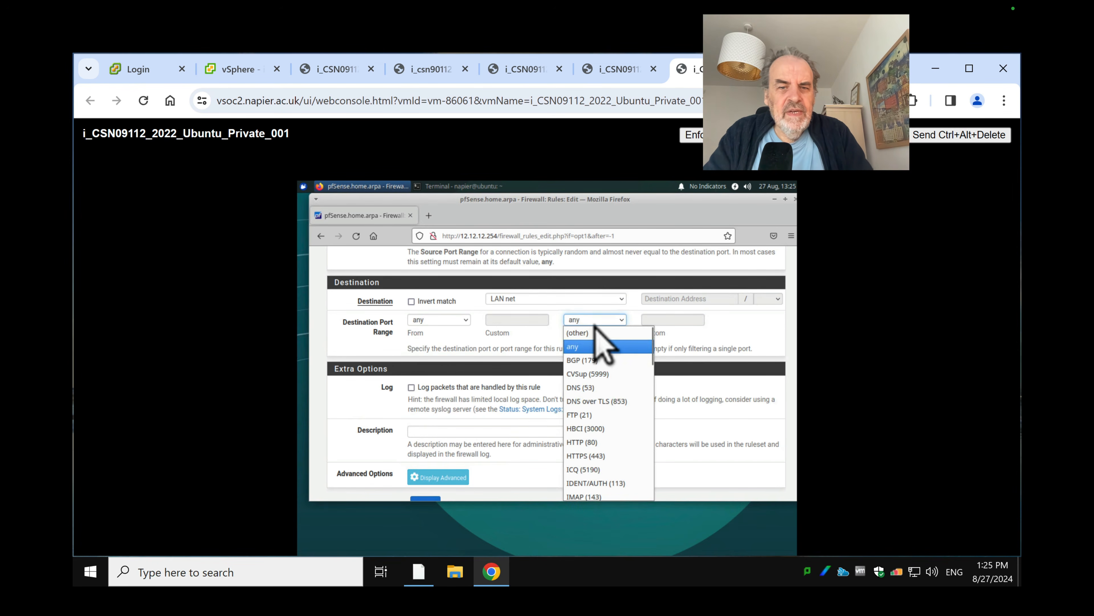
pyautogui.click(595, 347)
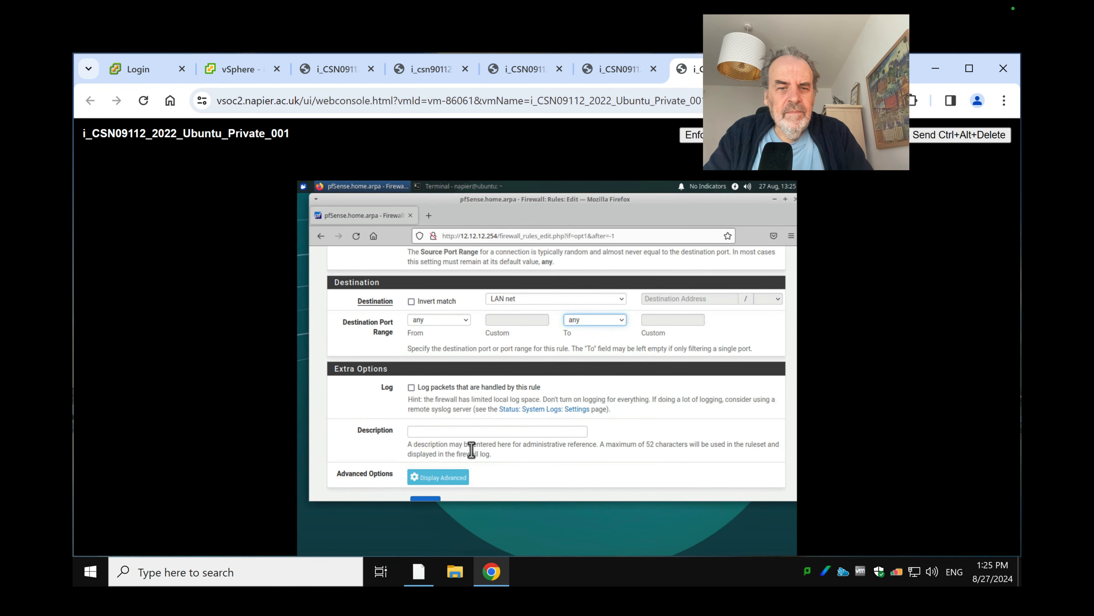
pyautogui.scroll(-2, 470, 466)
pyautogui.click(428, 450)
pyautogui.click(743, 367)
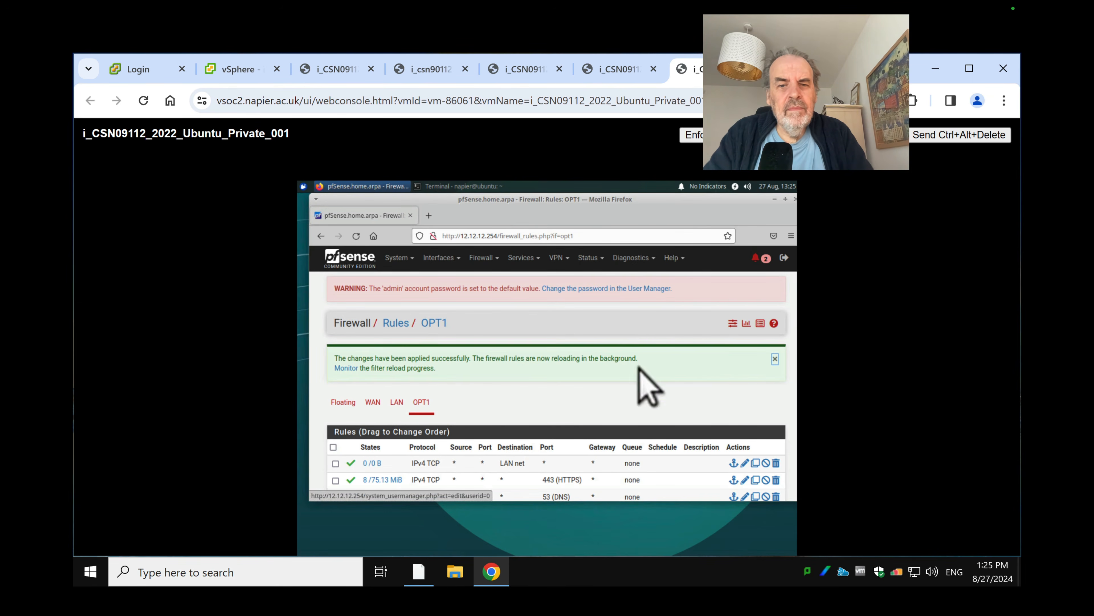
pyautogui.scroll(-3, 643, 371)
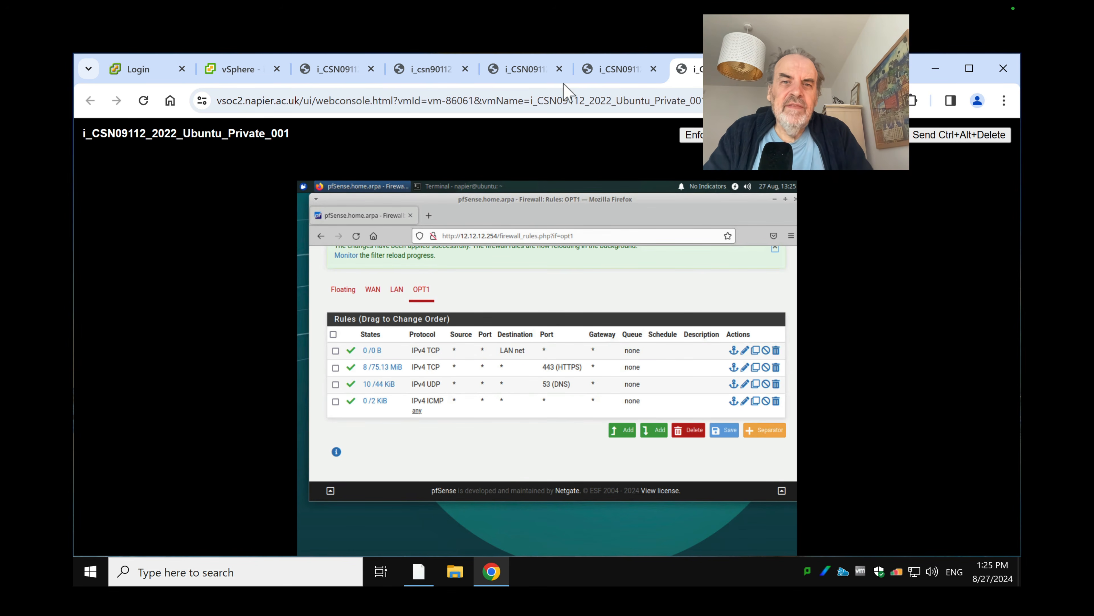
# Rerun 'nmap 12.12.12.7' from the Win7 DMZ Command Prompt to see the newly open ports
pyautogui.click(621, 73)
pyautogui.click(445, 354)
pyautogui.press('Escape')
pyautogui.press('Up')
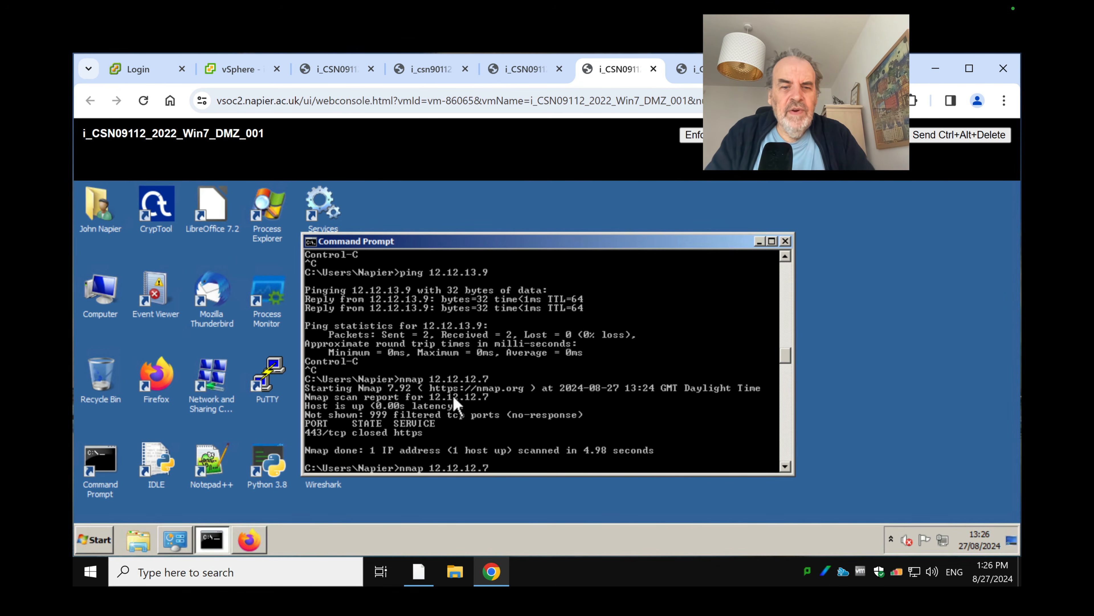
pyautogui.press('Return')
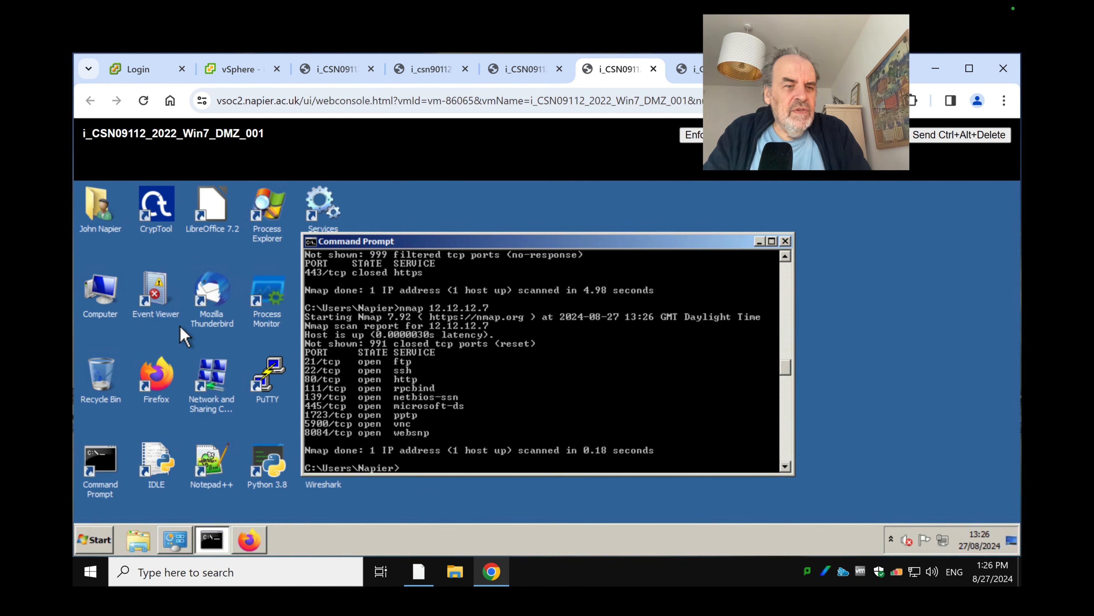
pyautogui.doubleClick(153, 374)
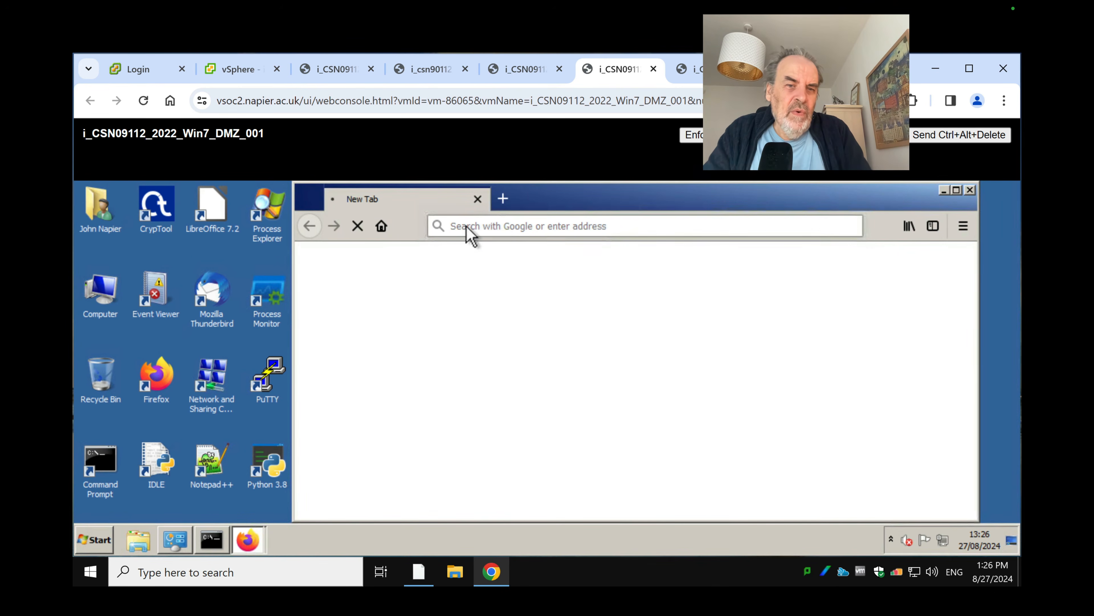
pyautogui.click(508, 228)
pyautogui.write('12https://www.google.com/')
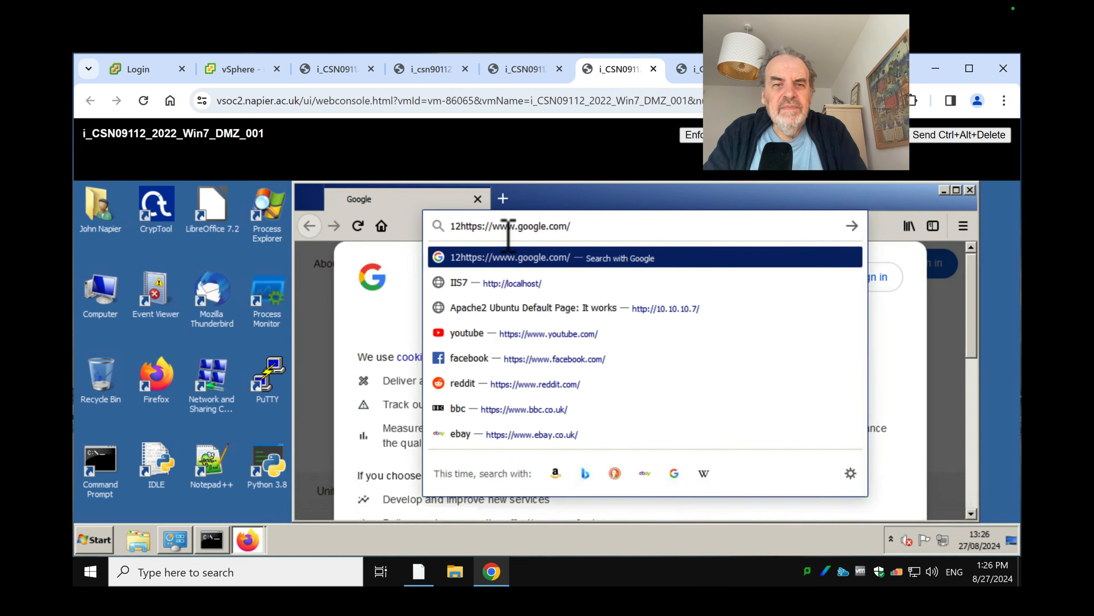
pyautogui.tripleClick(450, 226)
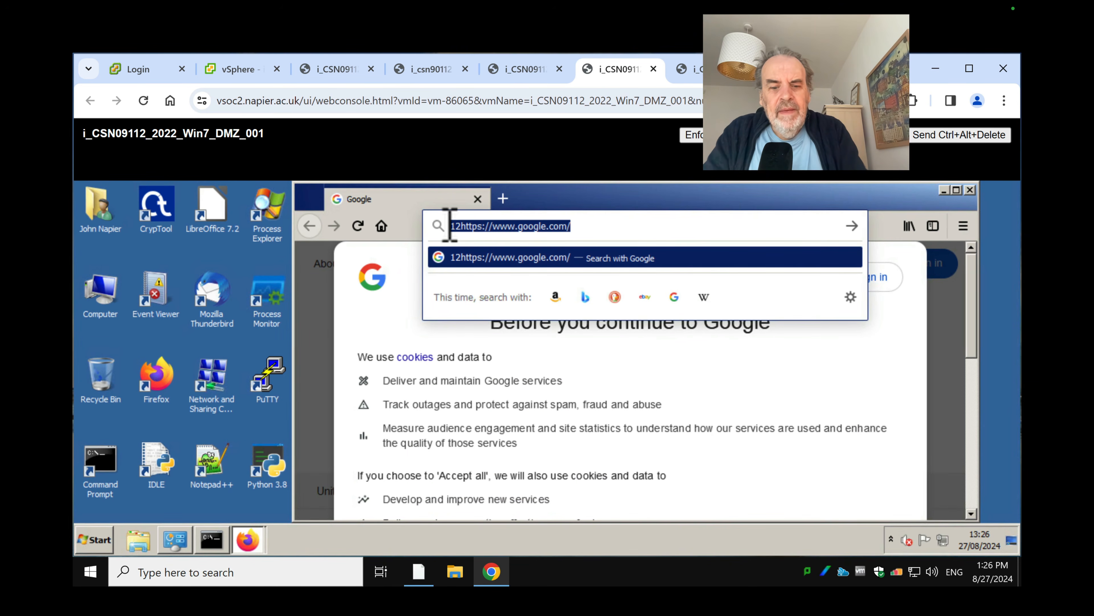
pyautogui.write('http://12.12.12')
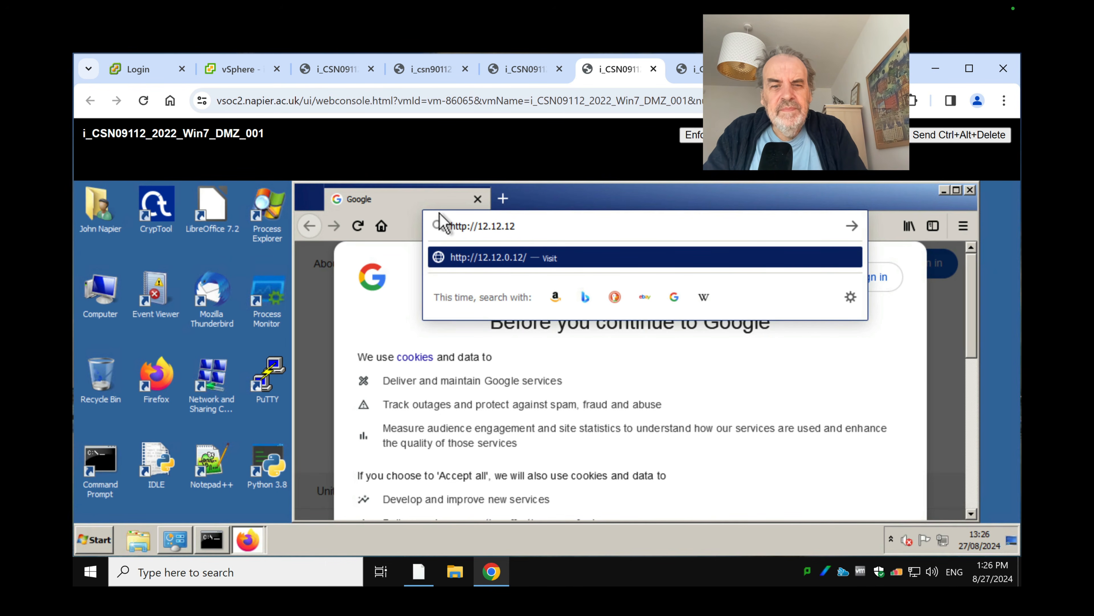
pyautogui.write('.')
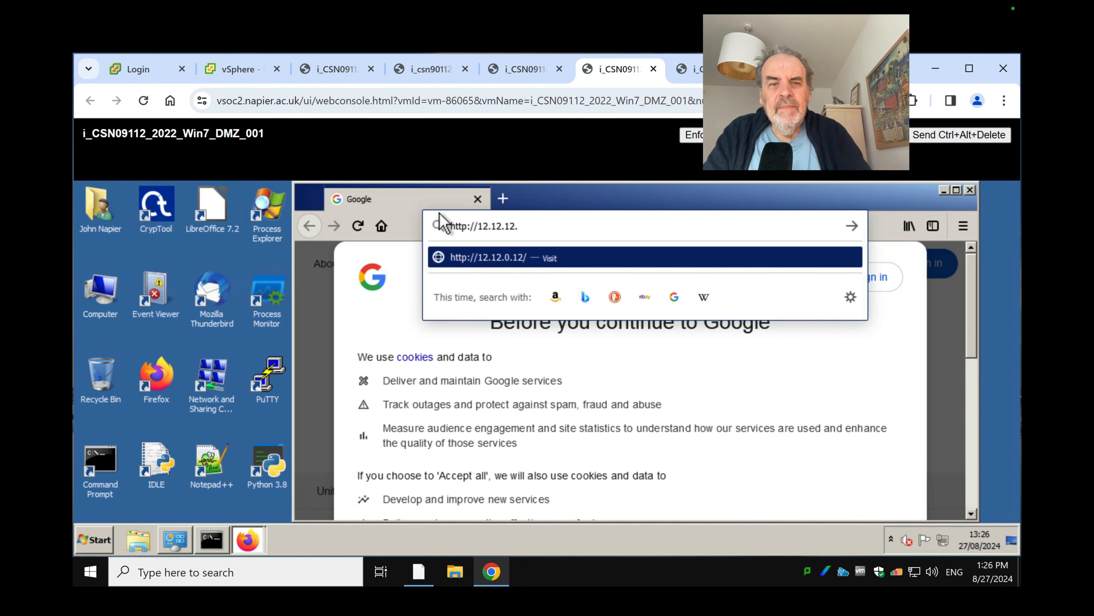
pyautogui.write('7')
pyautogui.press('Return')
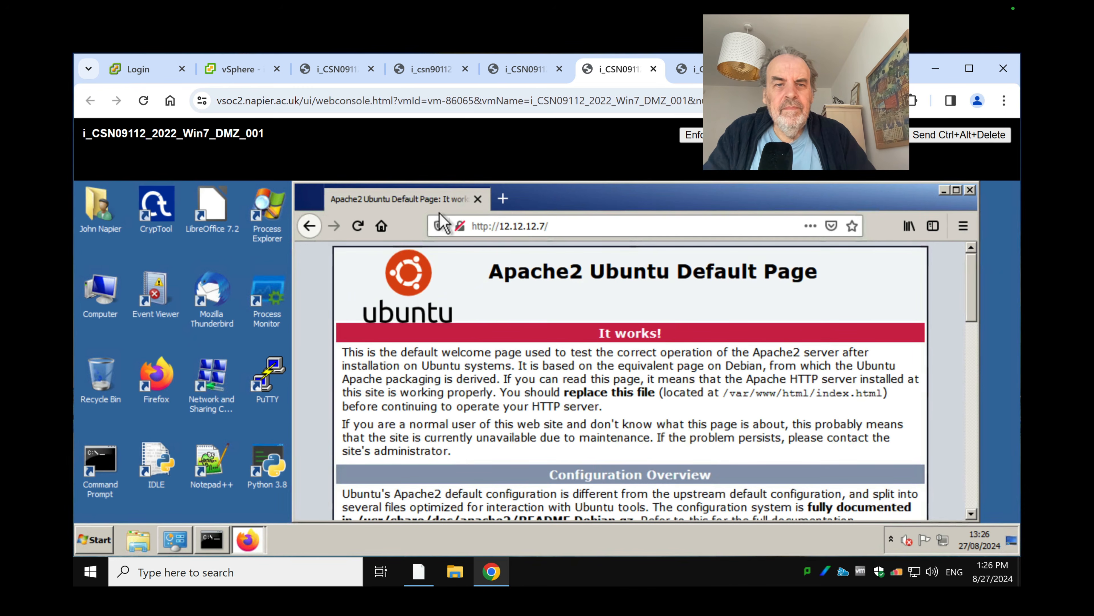
pyautogui.scroll(-3, 553, 334)
pyautogui.scroll(-5, 553, 332)
pyautogui.scroll(10, 547, 321)
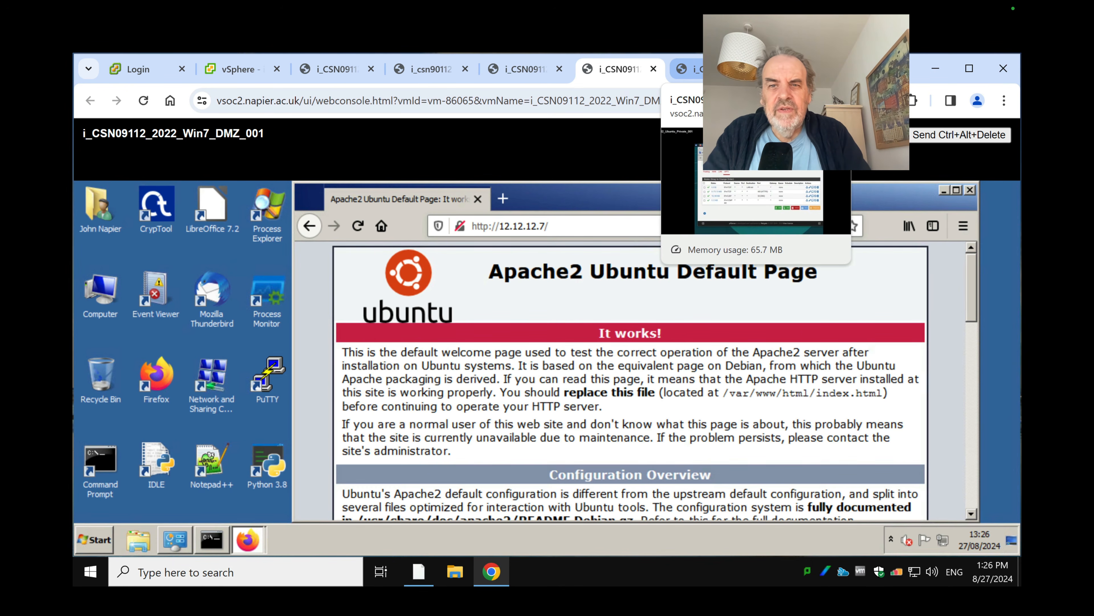
pyautogui.click(698, 69)
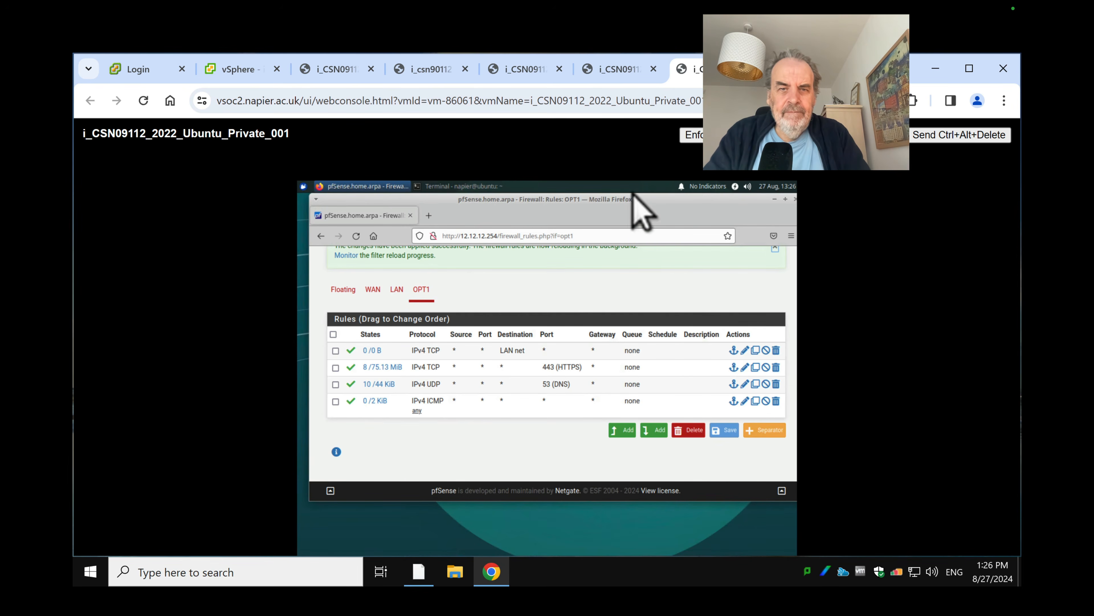
# Bring the Ubuntu terminal forward and highlight the earlier scan's 80/tcp http line
pyautogui.click(429, 215)
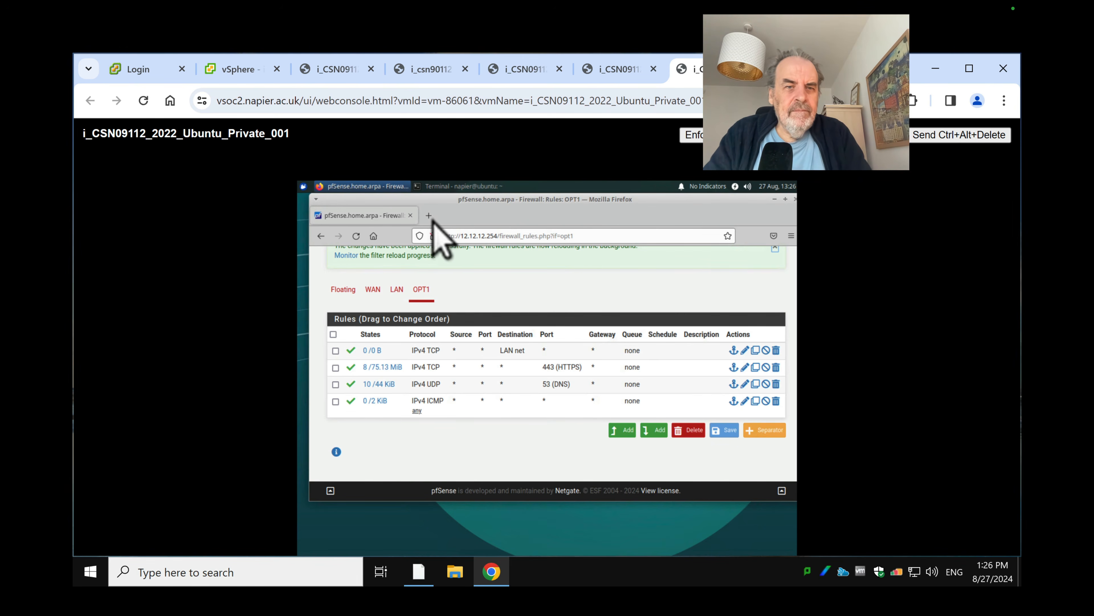
pyautogui.click(469, 236)
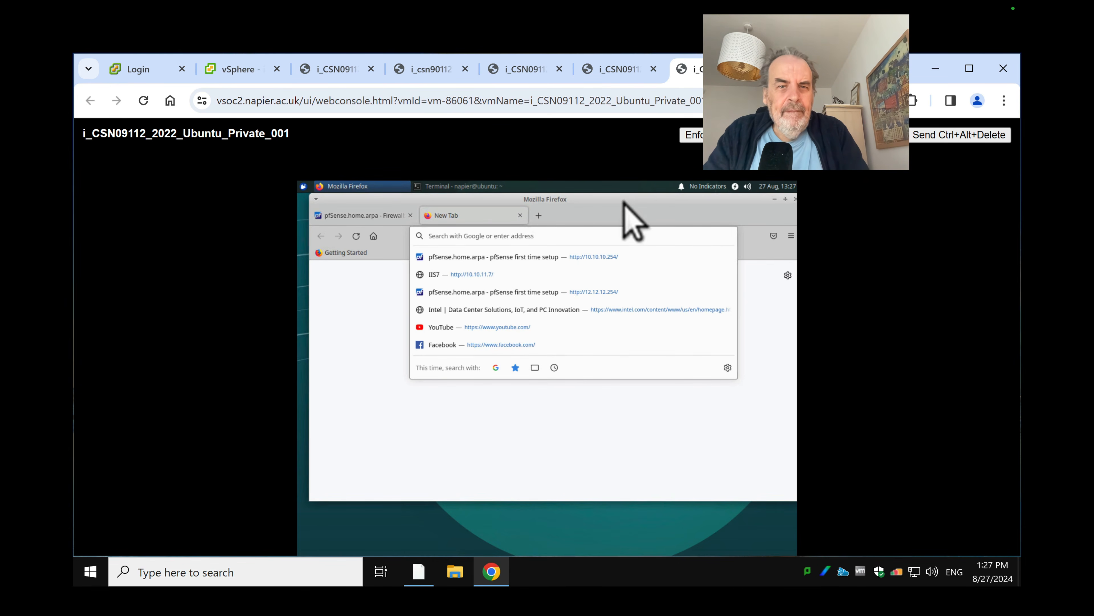
pyautogui.click(410, 201)
pyautogui.moveTo(396, 225); pyautogui.dragTo(440, 313)
pyautogui.click(452, 262)
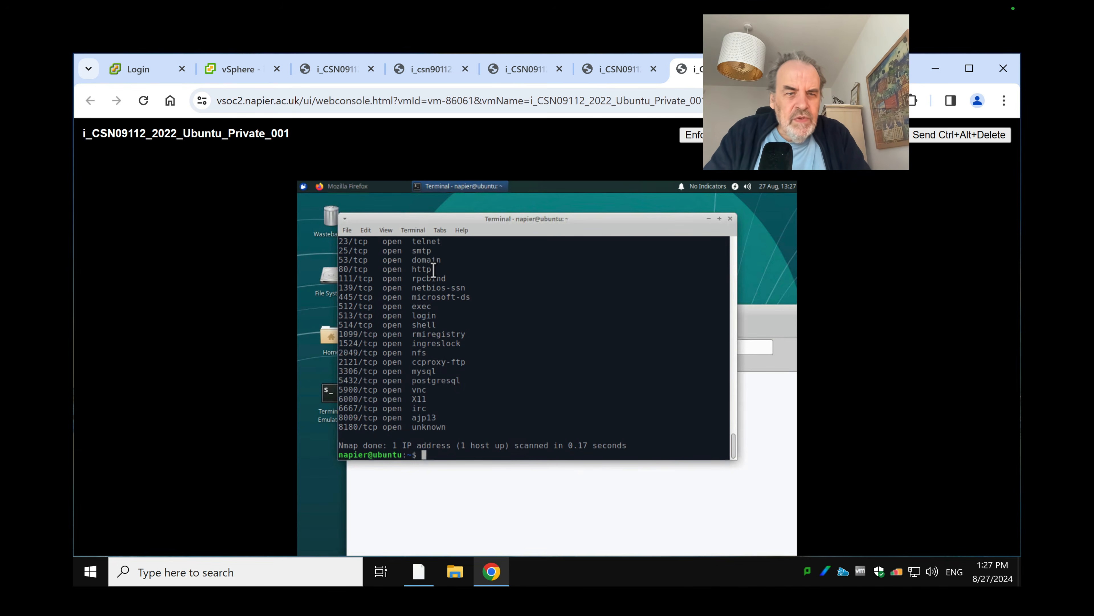
pyautogui.moveTo(443, 271); pyautogui.dragTo(346, 270)
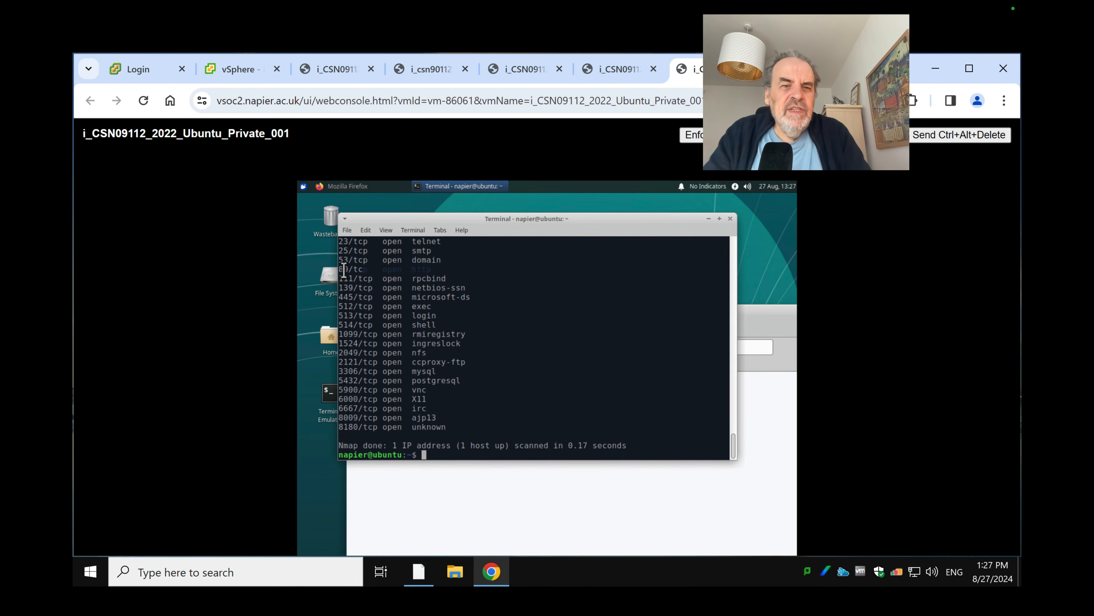
pyautogui.click(430, 323)
# Run 'nmap 12.12.13.9' and highlight its http and pop3 results, then return to the browser
pyautogui.write('nmap 12.12.13.9')
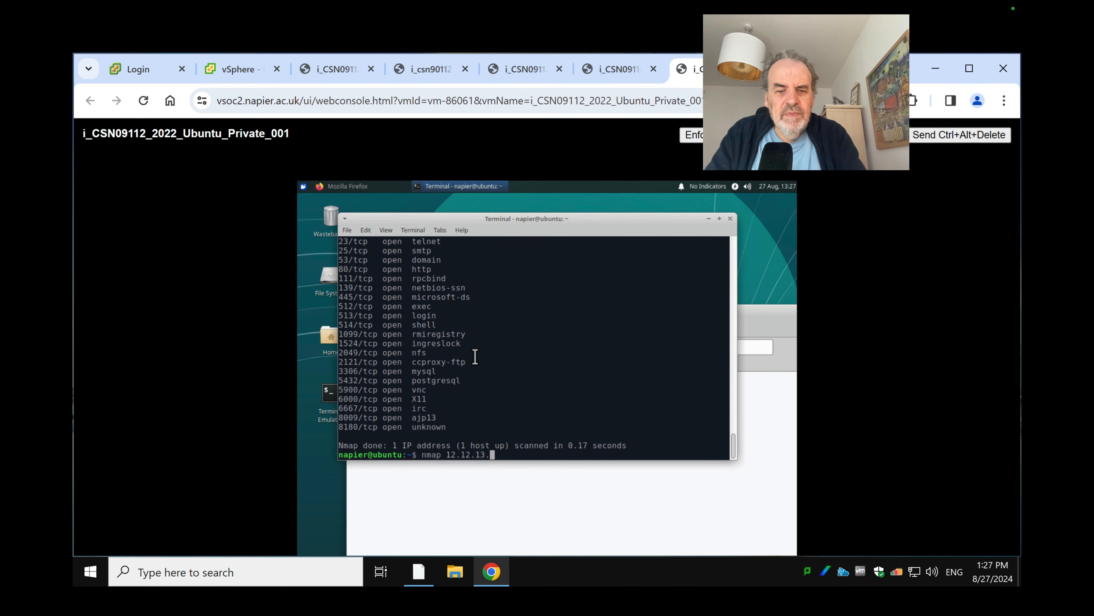
pyautogui.press('Return')
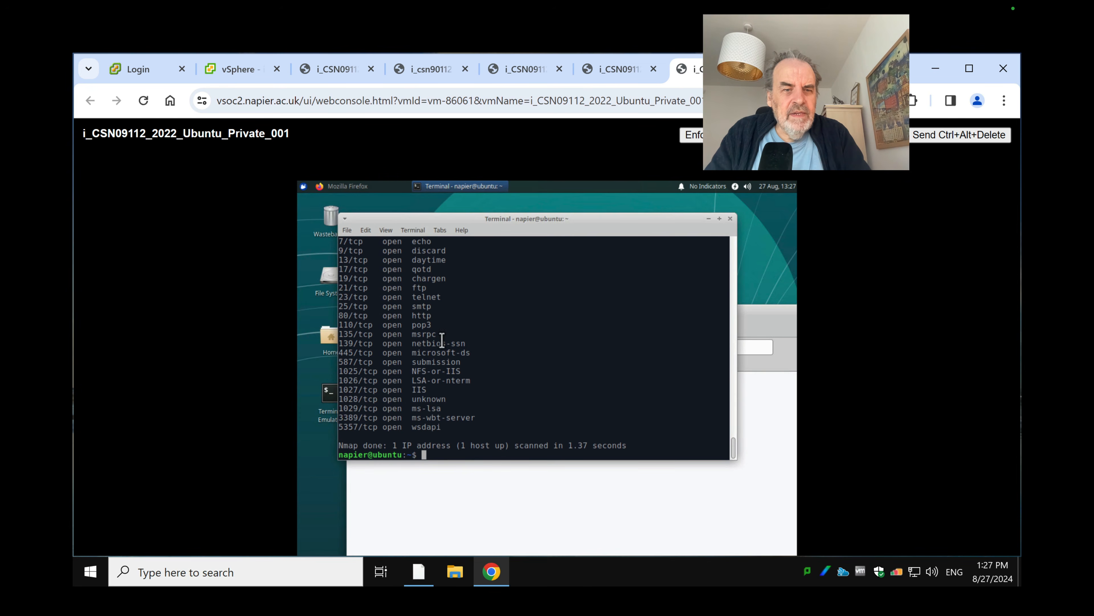
pyautogui.moveTo(441, 321); pyautogui.dragTo(367, 315)
pyautogui.click(400, 310)
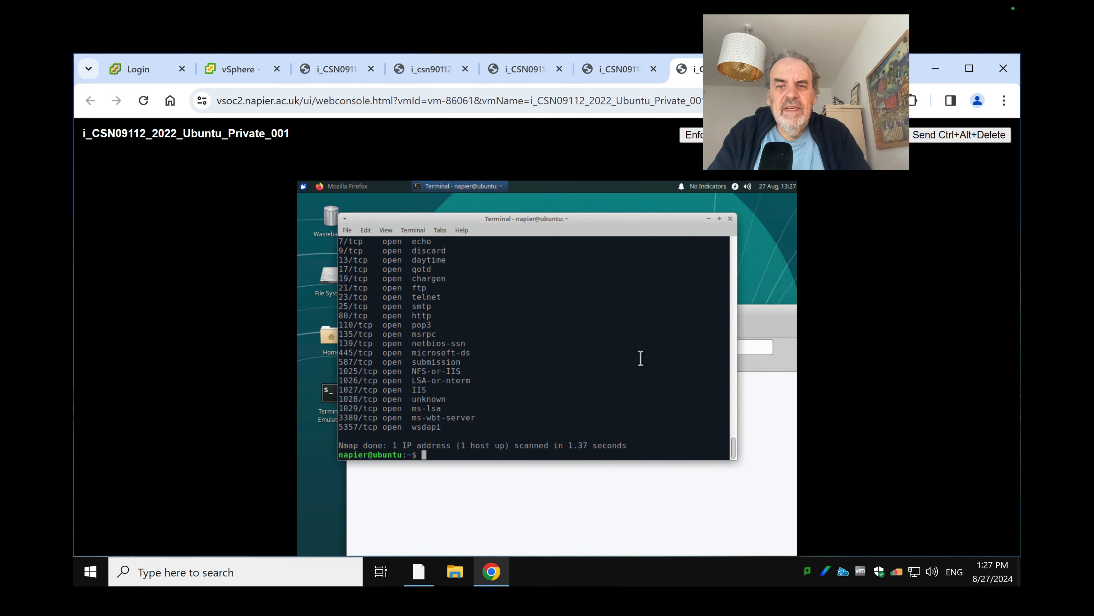
pyautogui.click(759, 320)
pyautogui.click(494, 348)
pyautogui.write('http://')
pyautogui.press('BackSpace')
pyautogui.press('BackSpace')
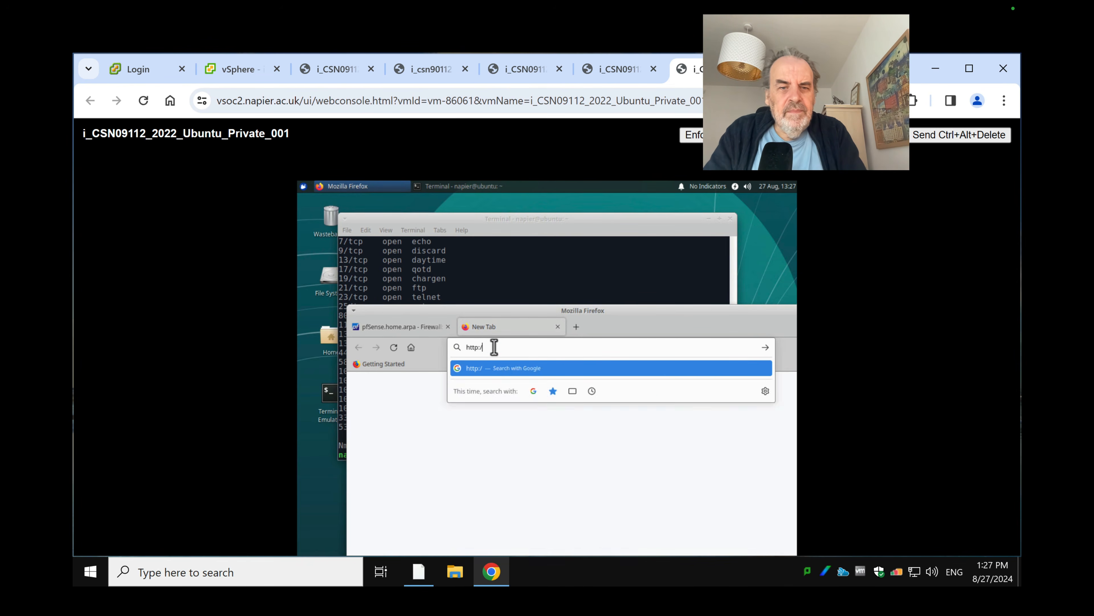
pyautogui.write('/12.12.')
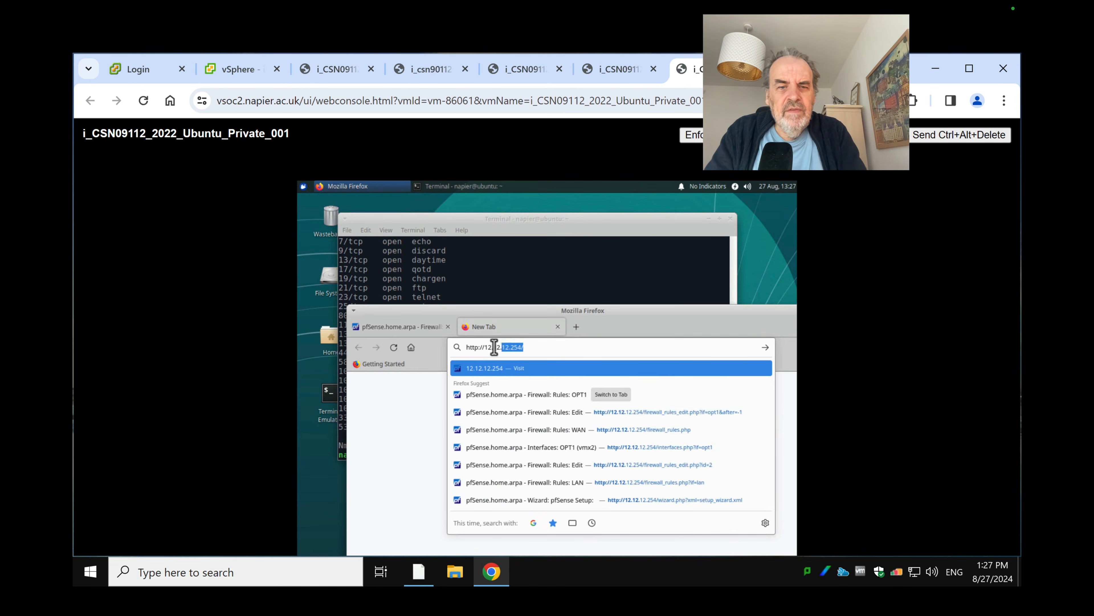
pyautogui.write('123.')
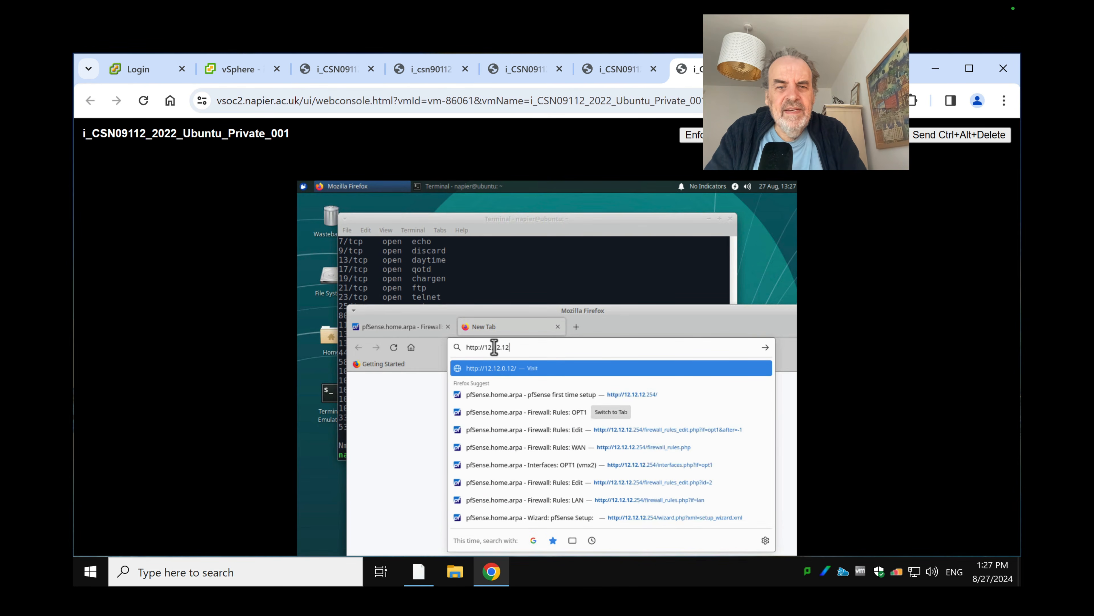
pyautogui.press('BackSpace')
pyautogui.press('BackSpace')
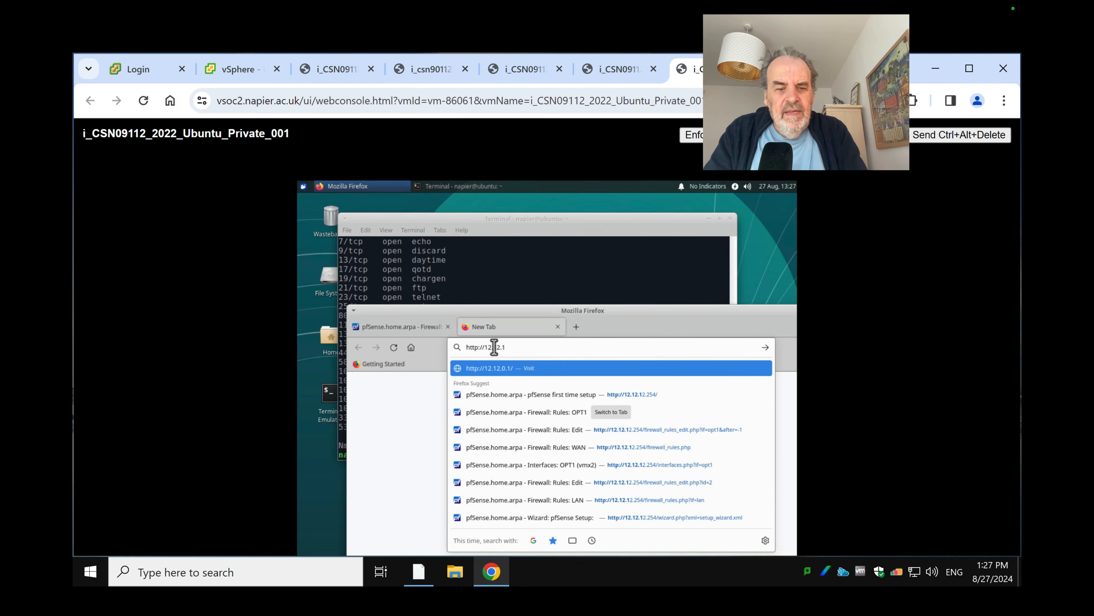
pyautogui.write('3.7')
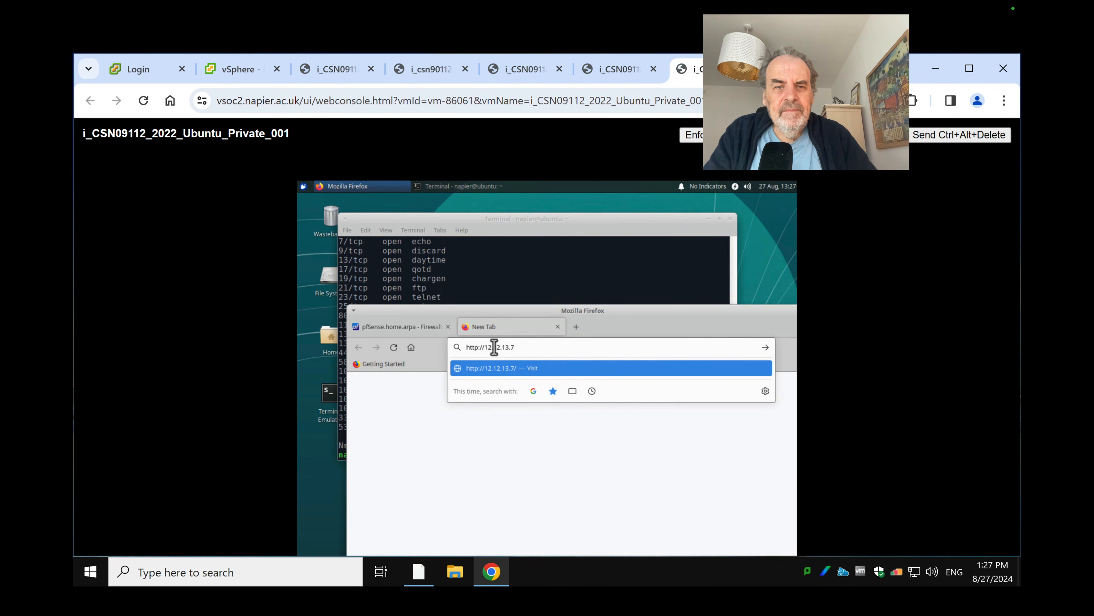
pyautogui.press('Return')
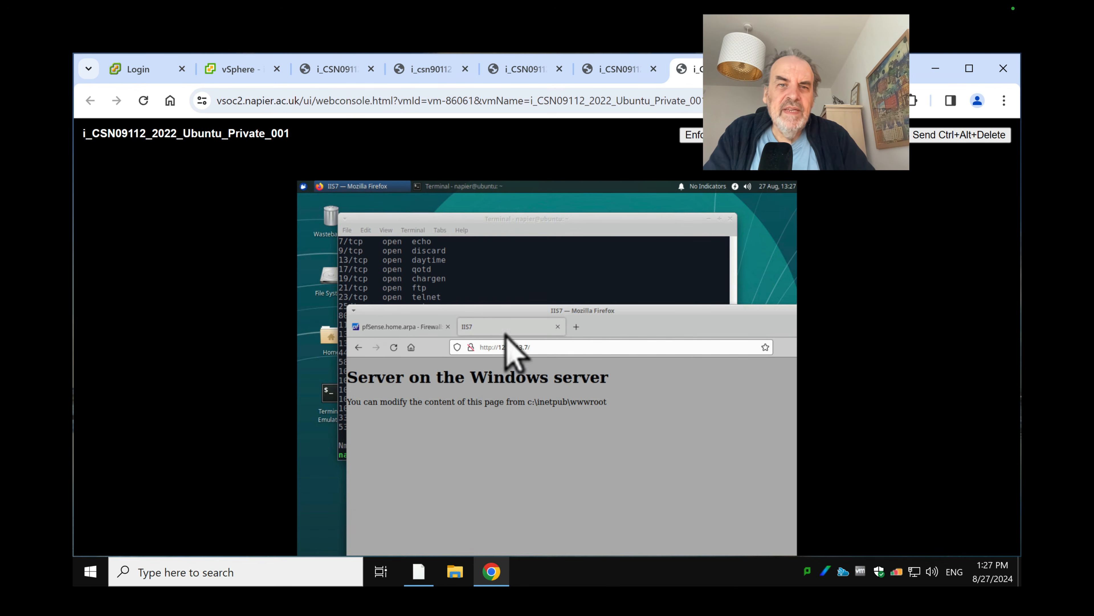
pyautogui.moveTo(619, 75)
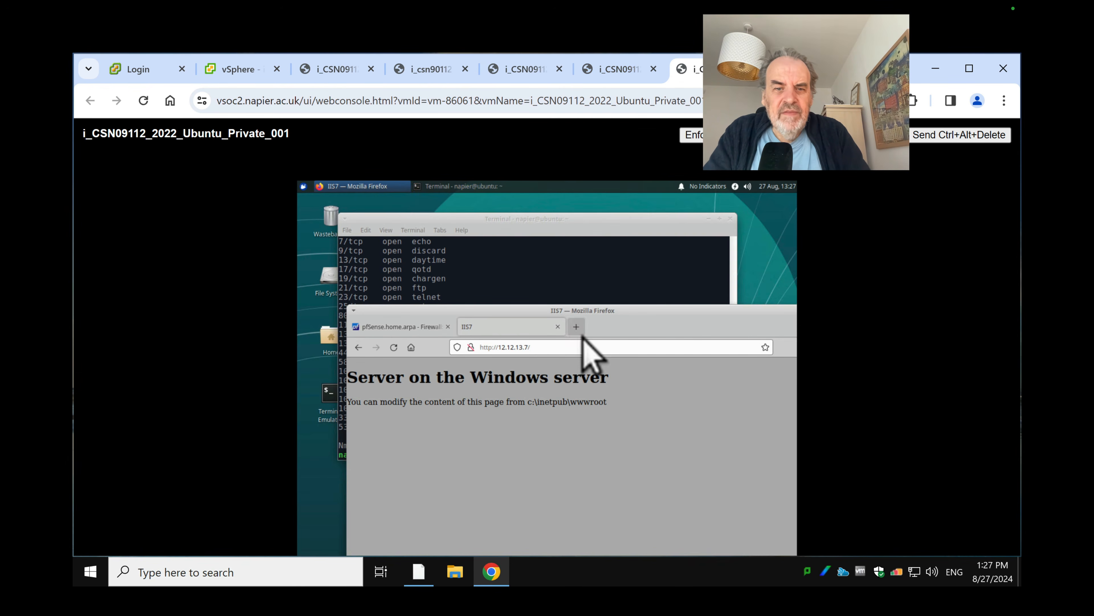
pyautogui.click(577, 328)
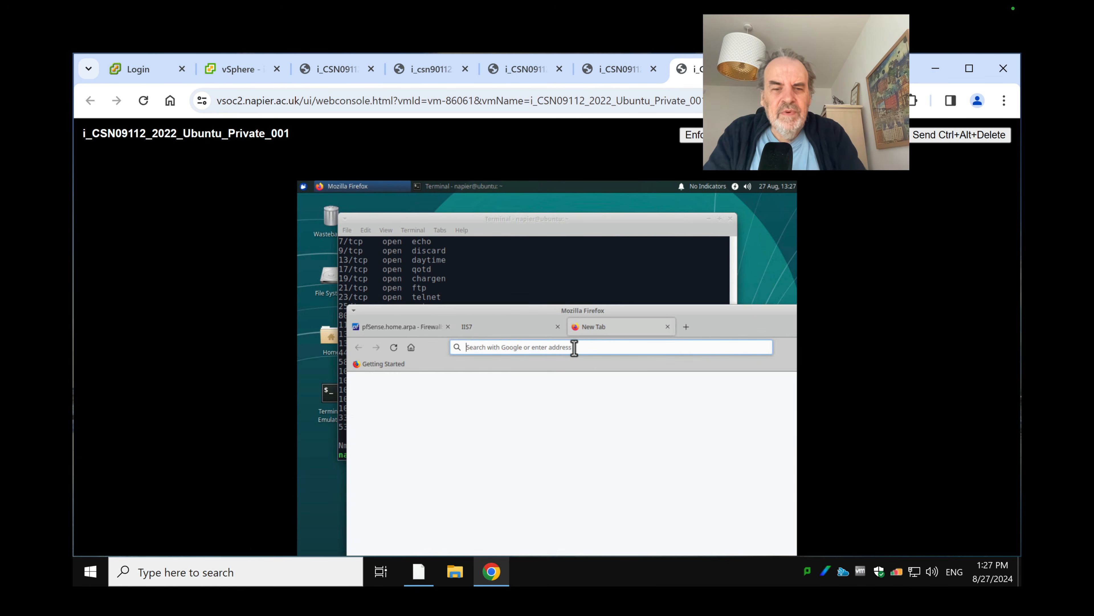
pyautogui.write('http://lo')
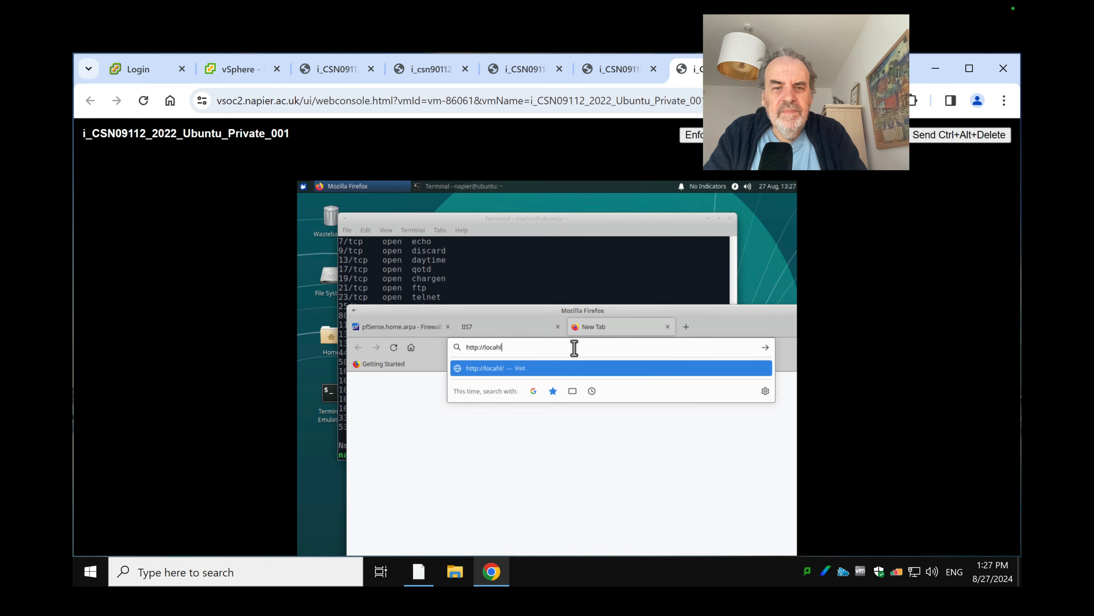
pyautogui.write('calhost')
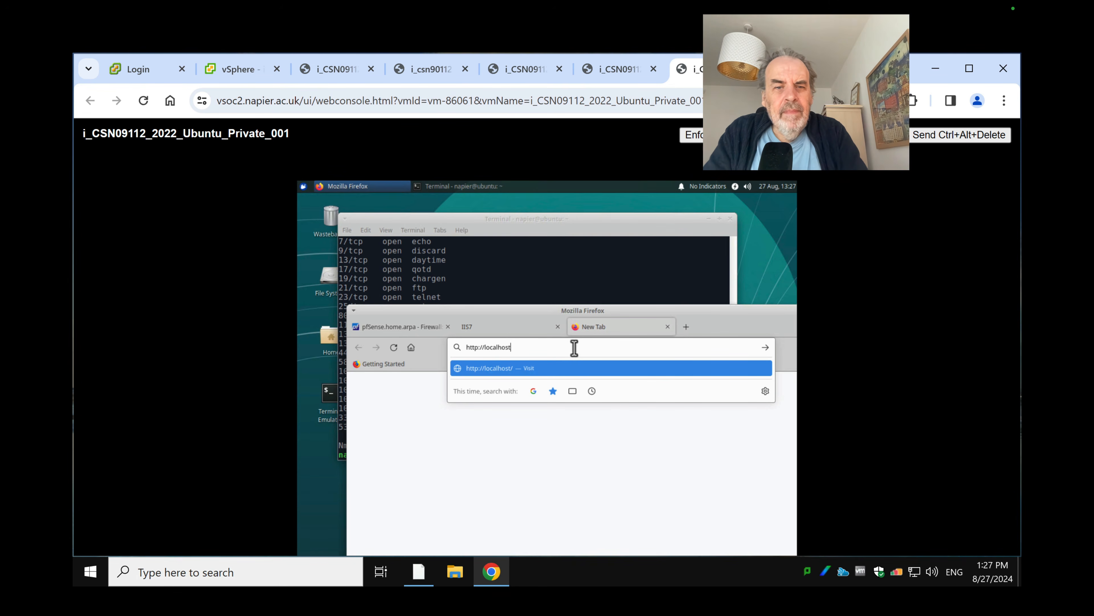
pyautogui.press('Return')
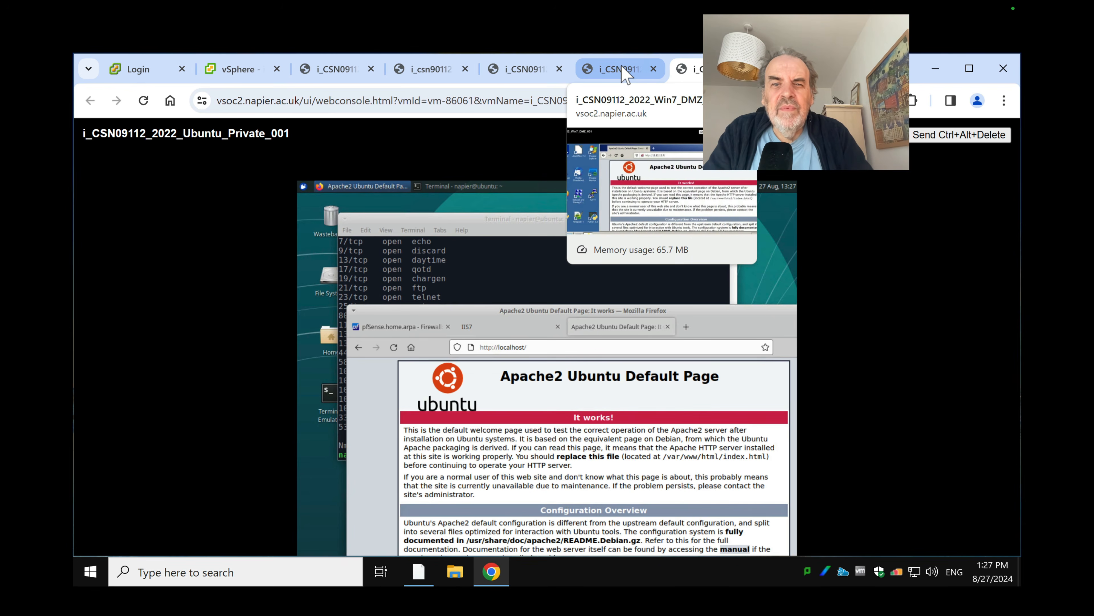
pyautogui.click(625, 74)
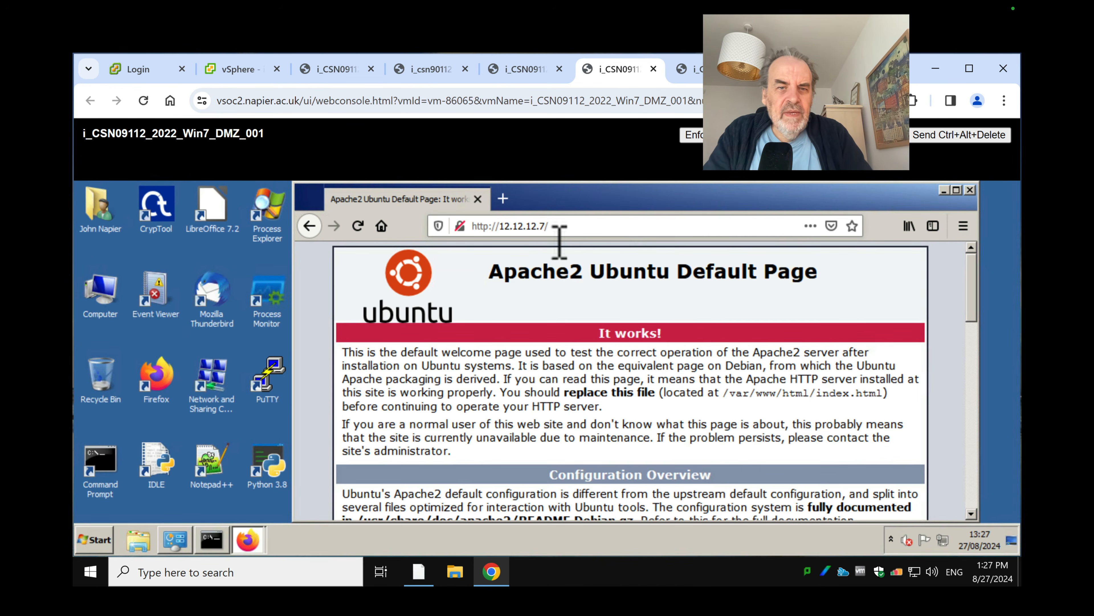
pyautogui.click(515, 222)
pyautogui.click(503, 199)
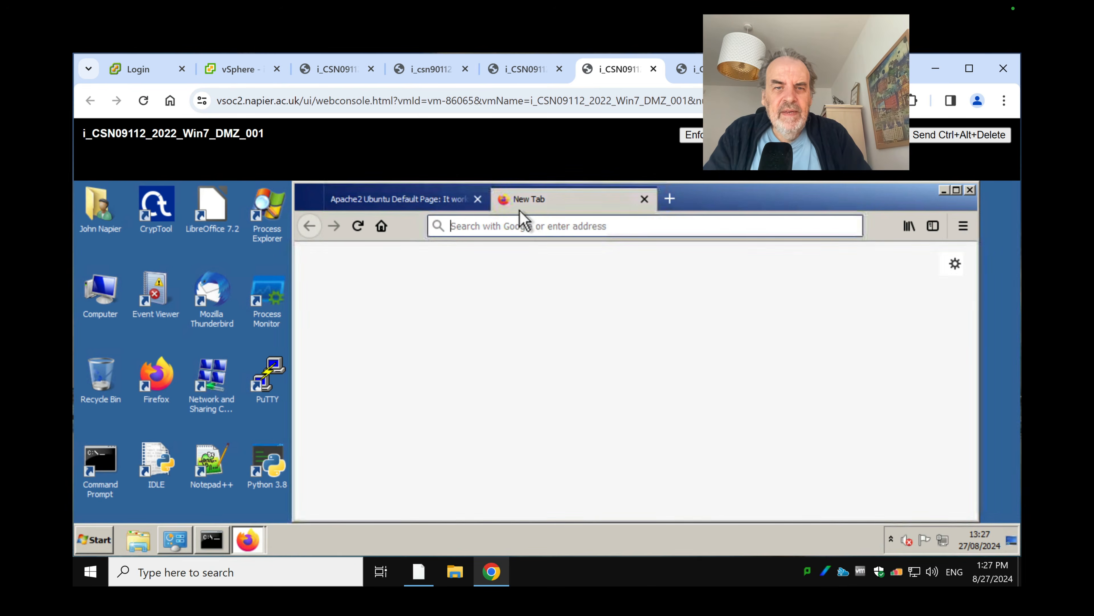
pyautogui.click(540, 232)
pyautogui.write('http:')
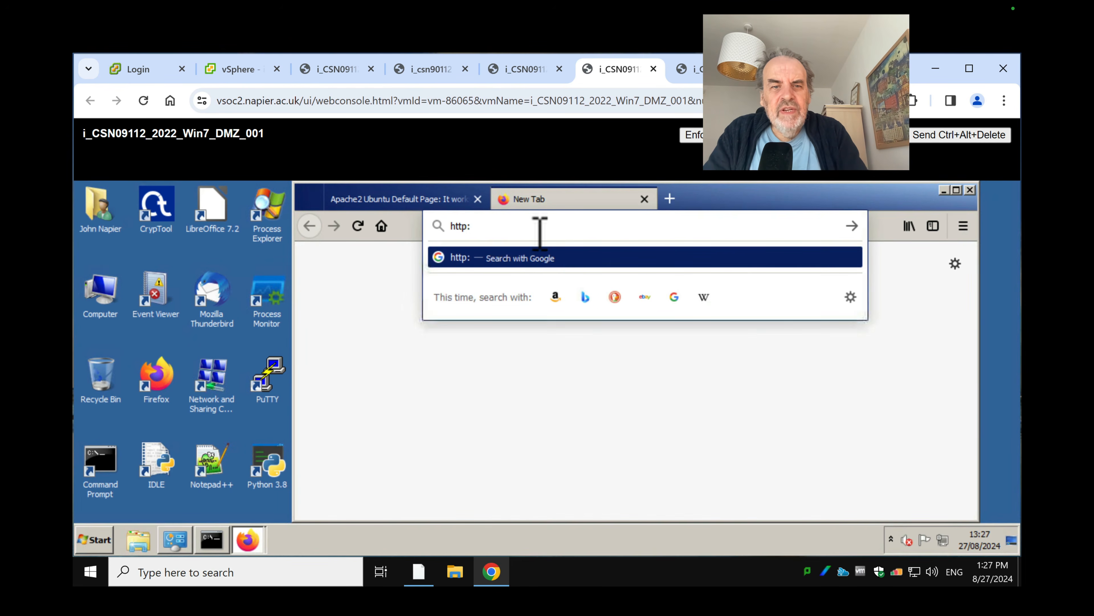
pyautogui.write('//localhost')
pyautogui.press('Return')
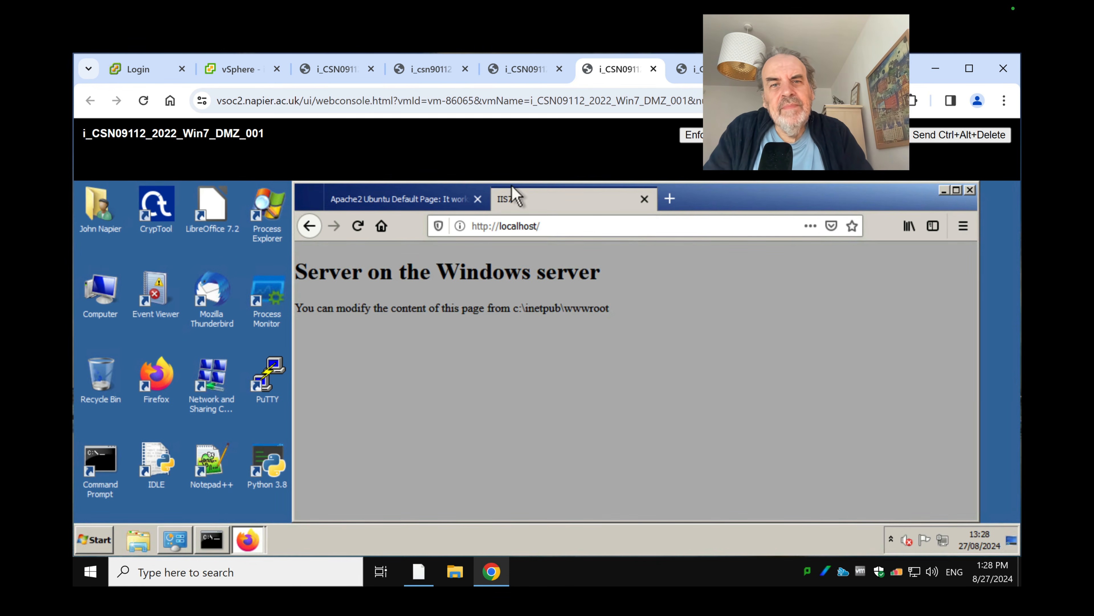
# Cycle through the Metasploitable, Kali and summary consoles, ending back on Win7 DMZ
pyautogui.click(435, 75)
pyautogui.click(336, 78)
pyautogui.click(265, 64)
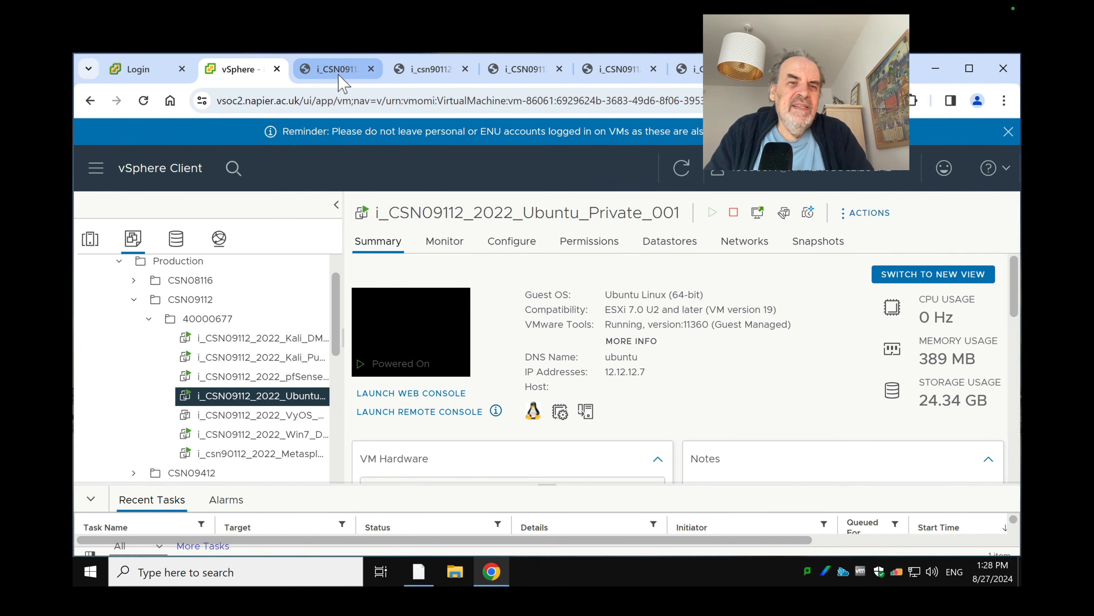
pyautogui.click(431, 73)
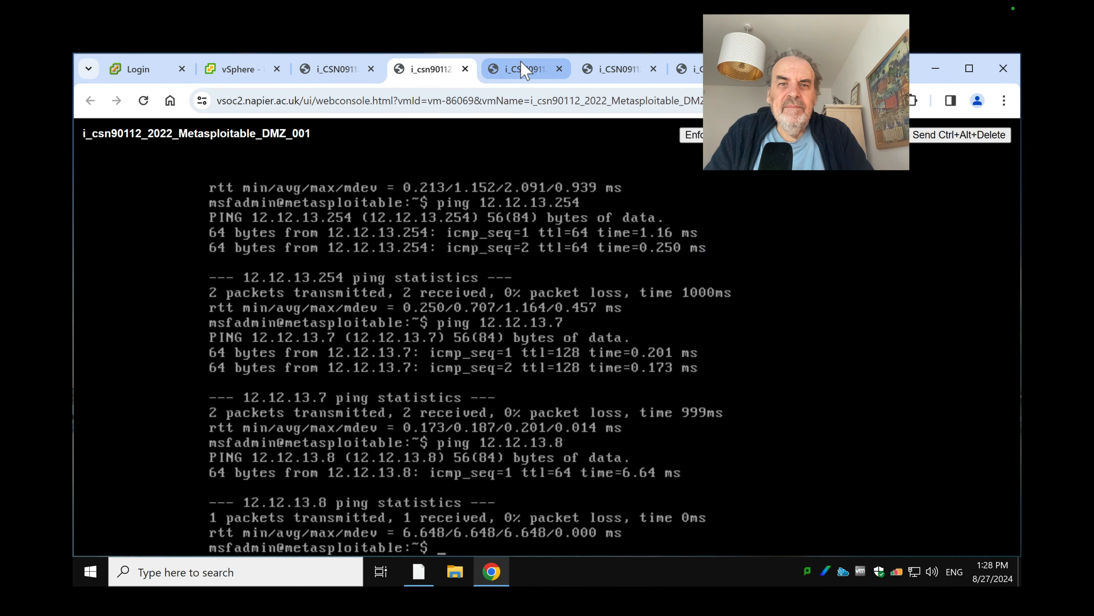
pyautogui.click(520, 71)
pyautogui.click(617, 71)
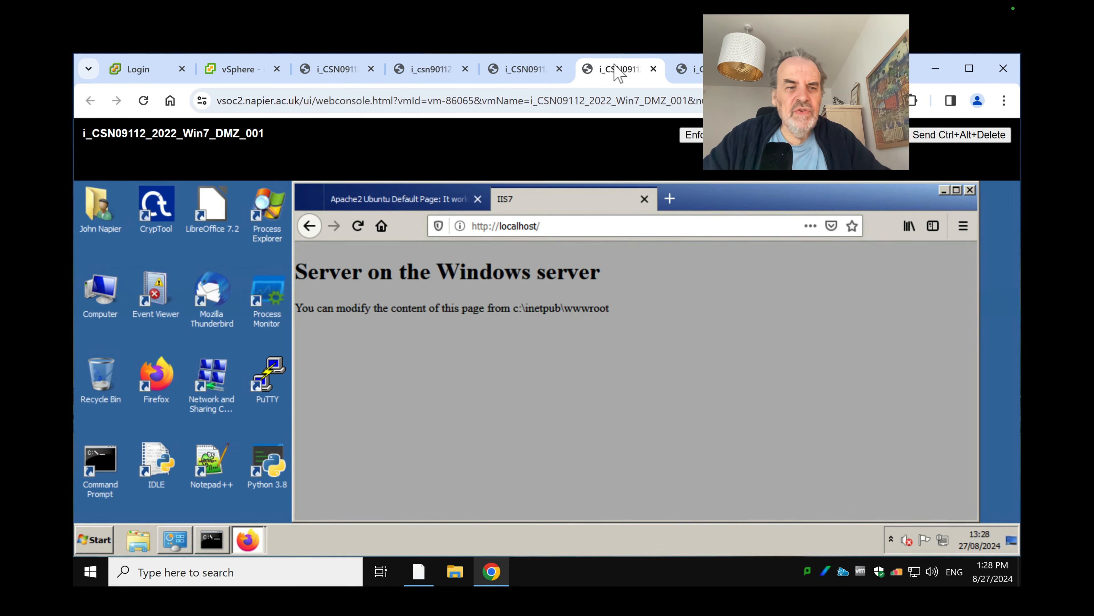